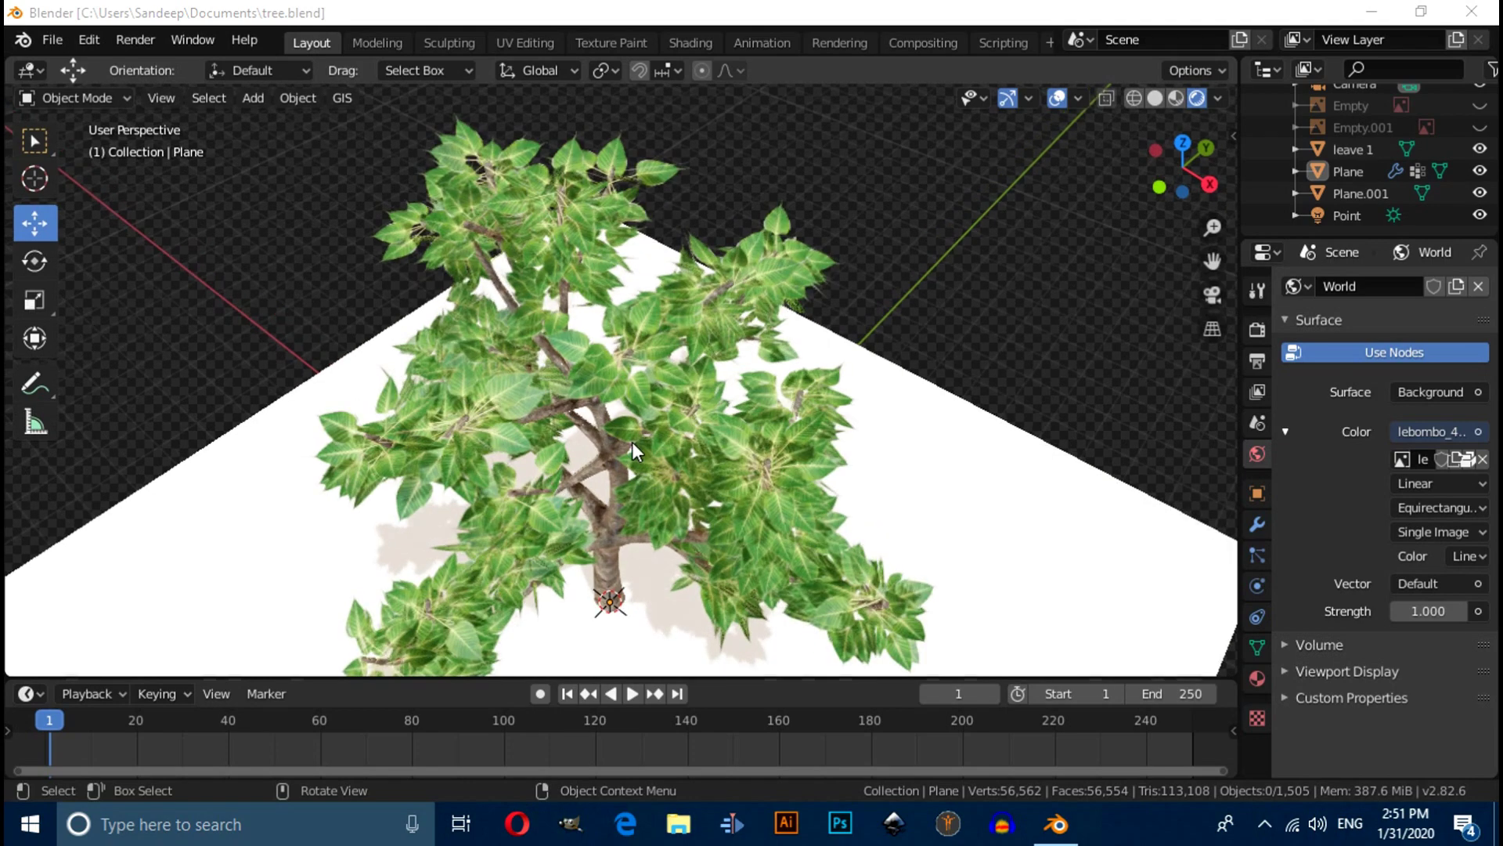
Orbit the view low around the trunk and in among the branches to inspect the finished tree
middle_drag(632, 442, 583, 382)
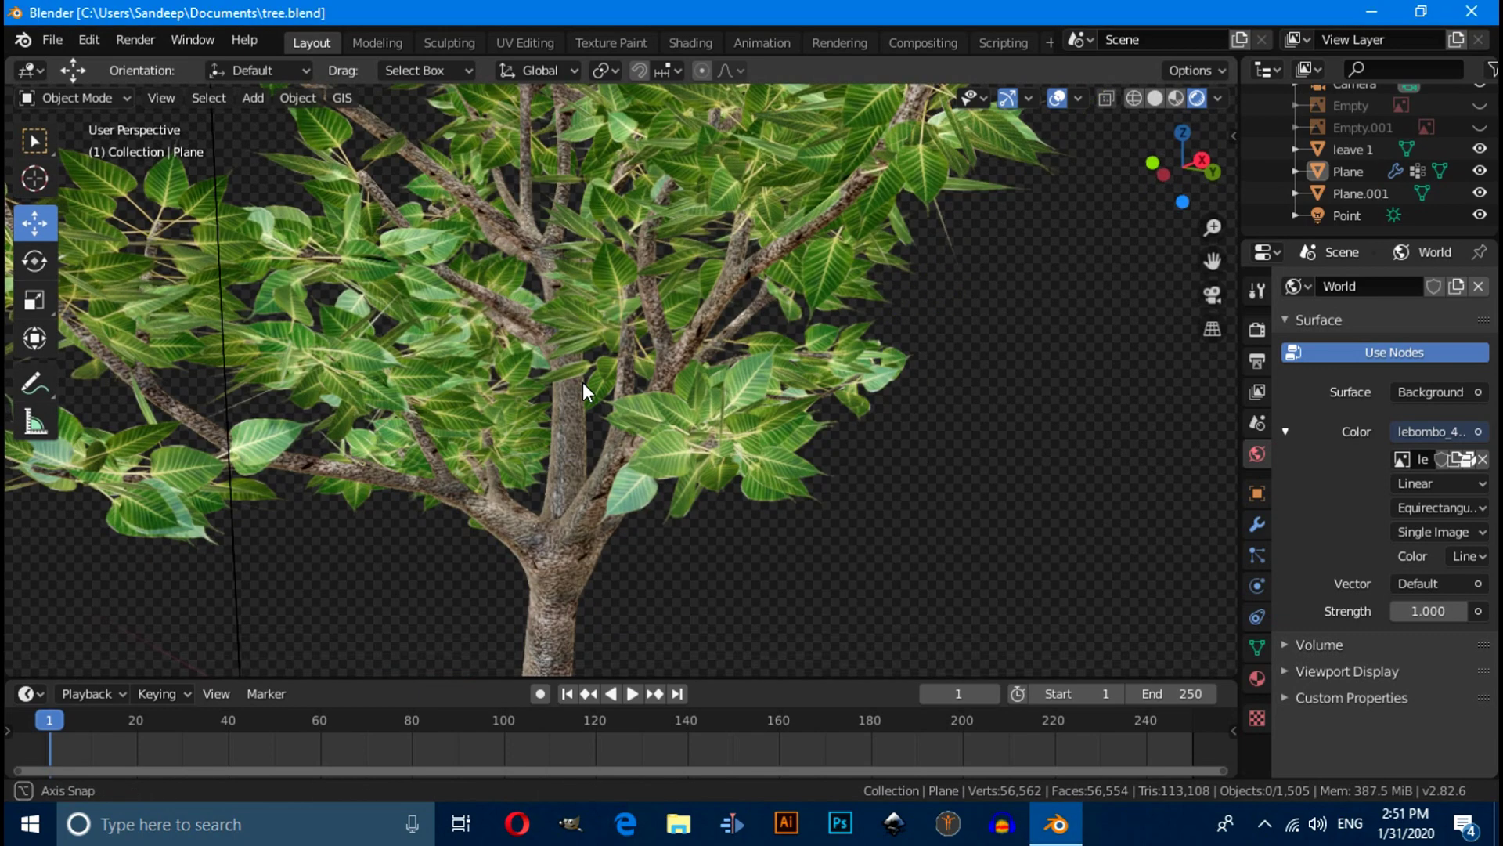
middle_drag(583, 385, 603, 440)
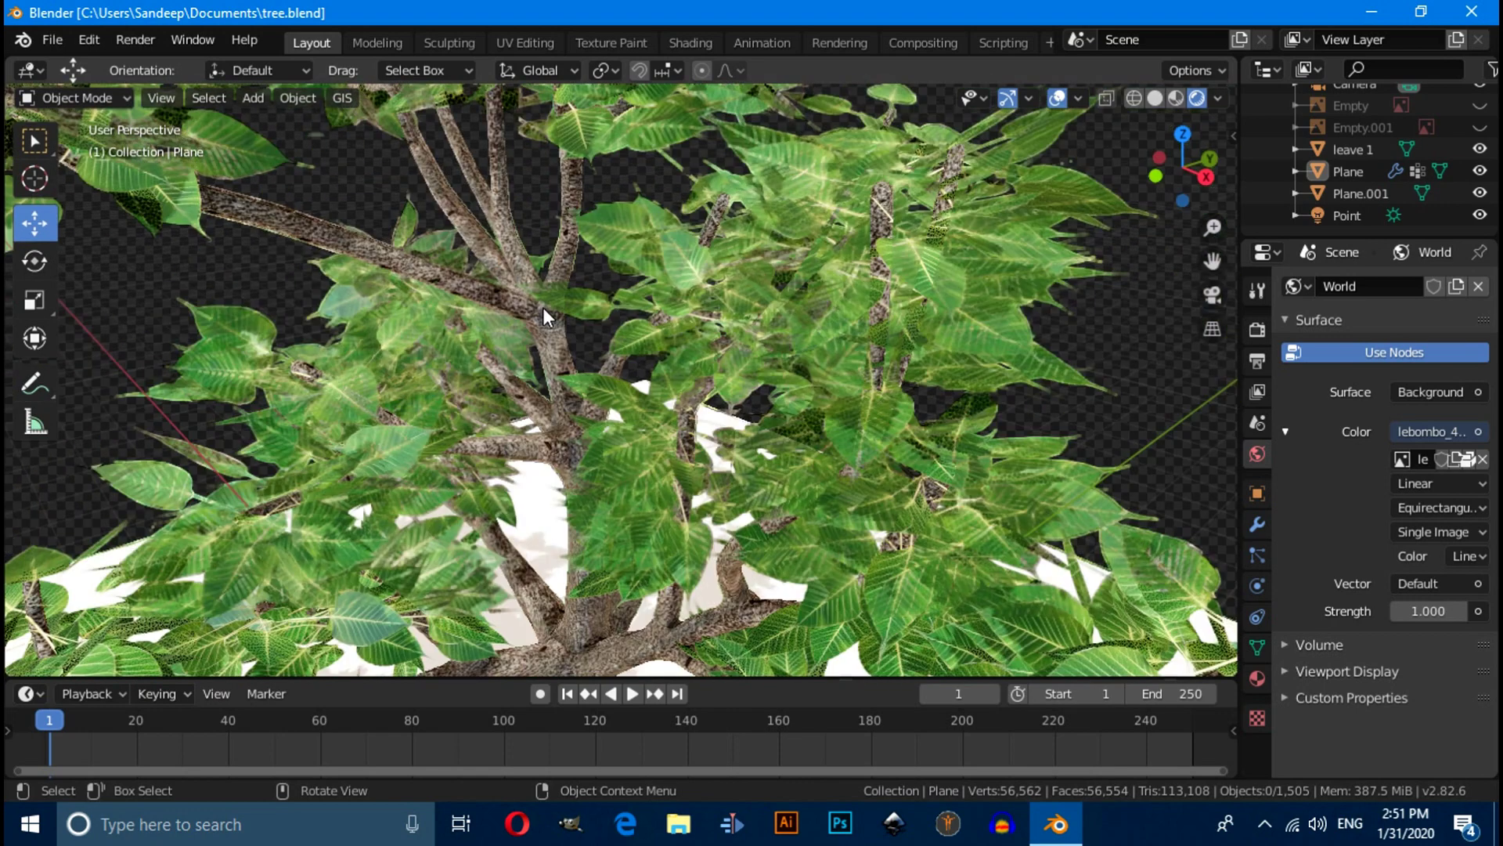
Start a new General scene and delete its default cube, camera and light
key(ctrl+n)
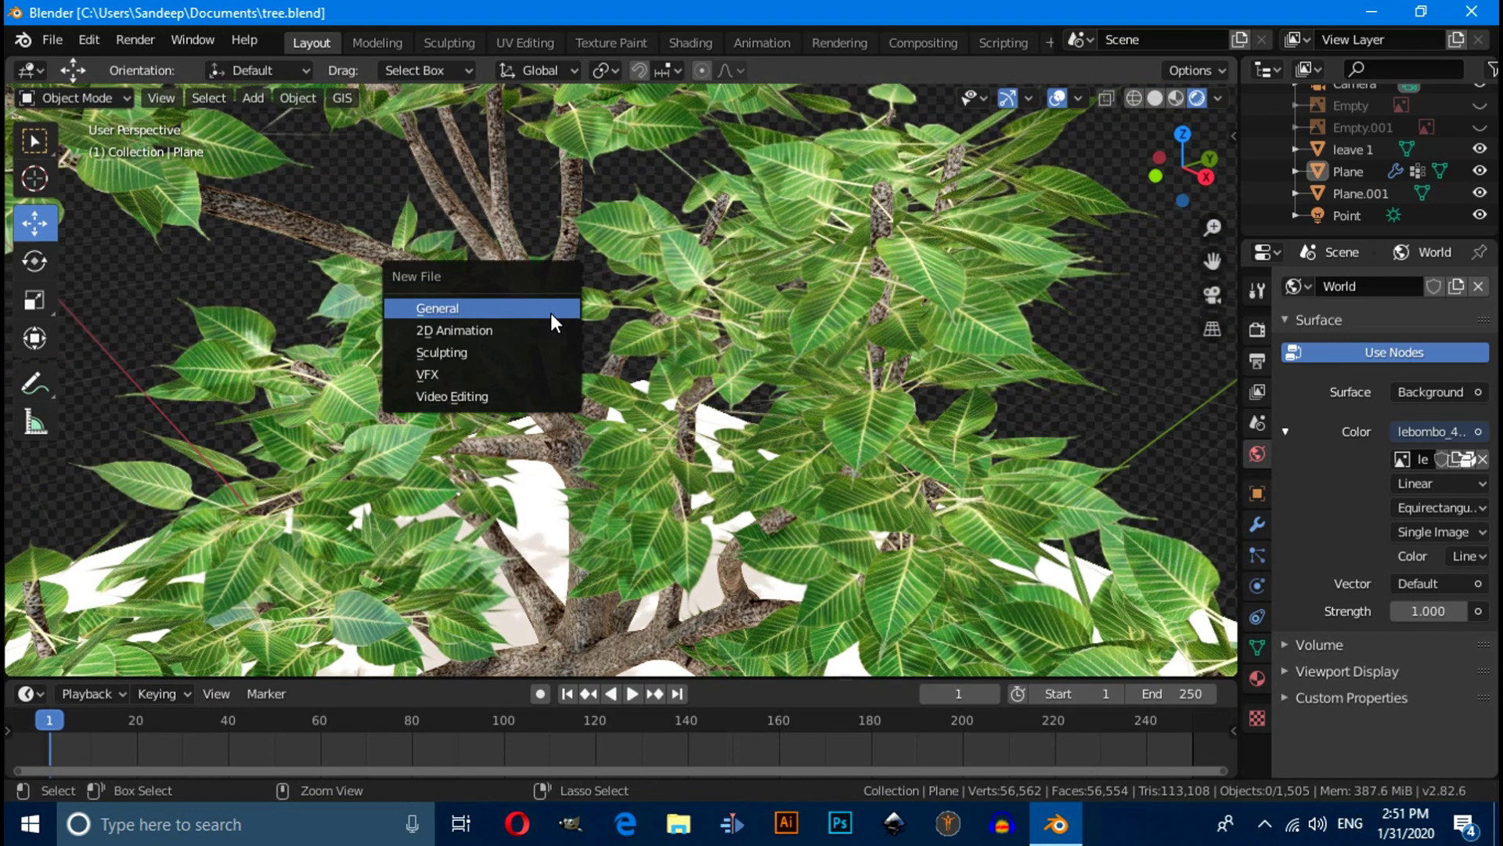
click(551, 313)
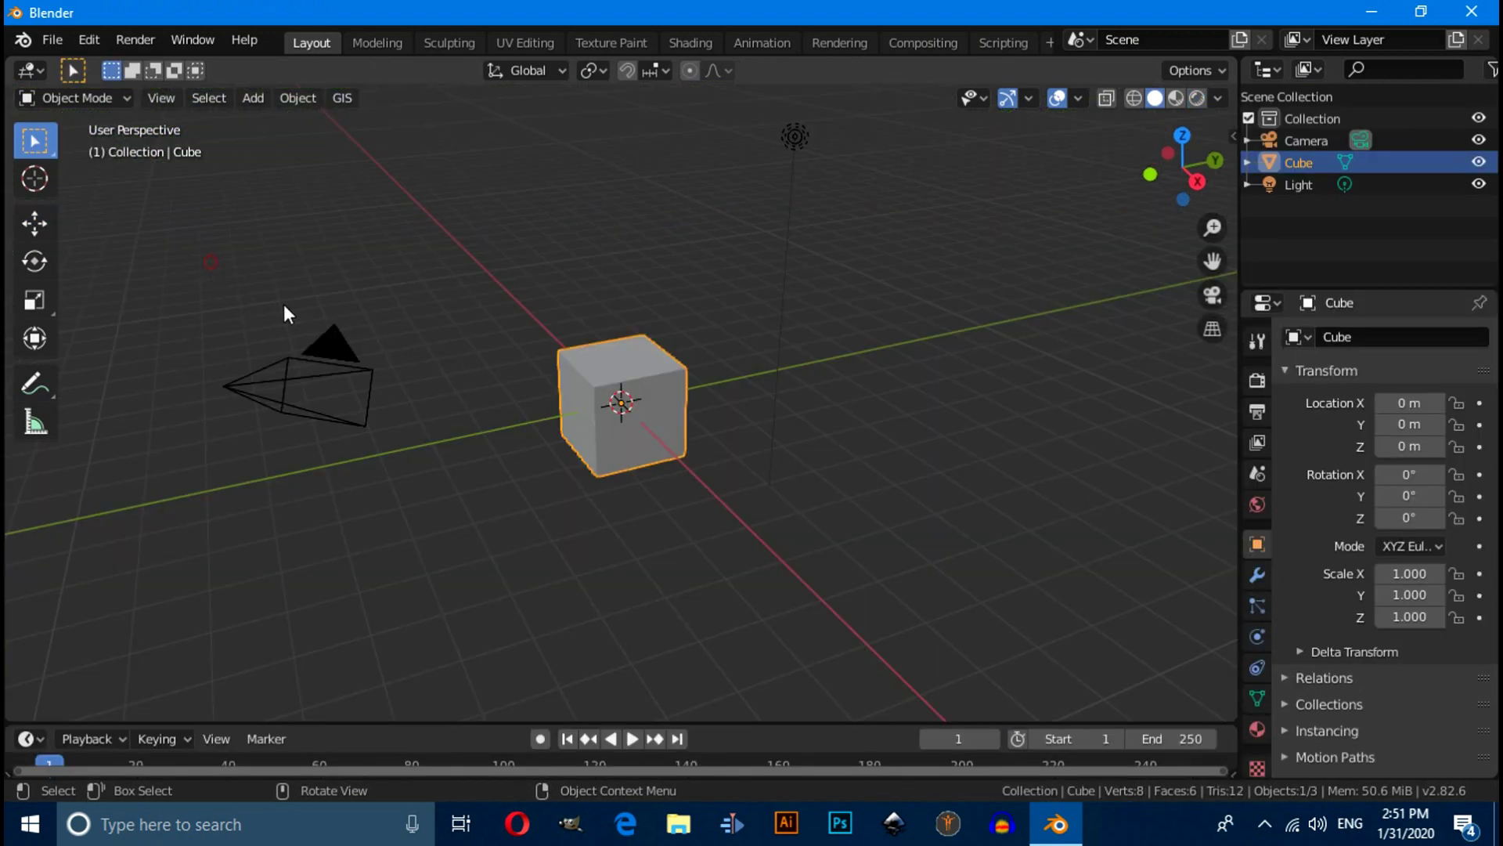
key(a)
key(Delete)
Drag the bare tree picture from the desktop into Blender as a reference image, viewed from the front
click(1371, 11)
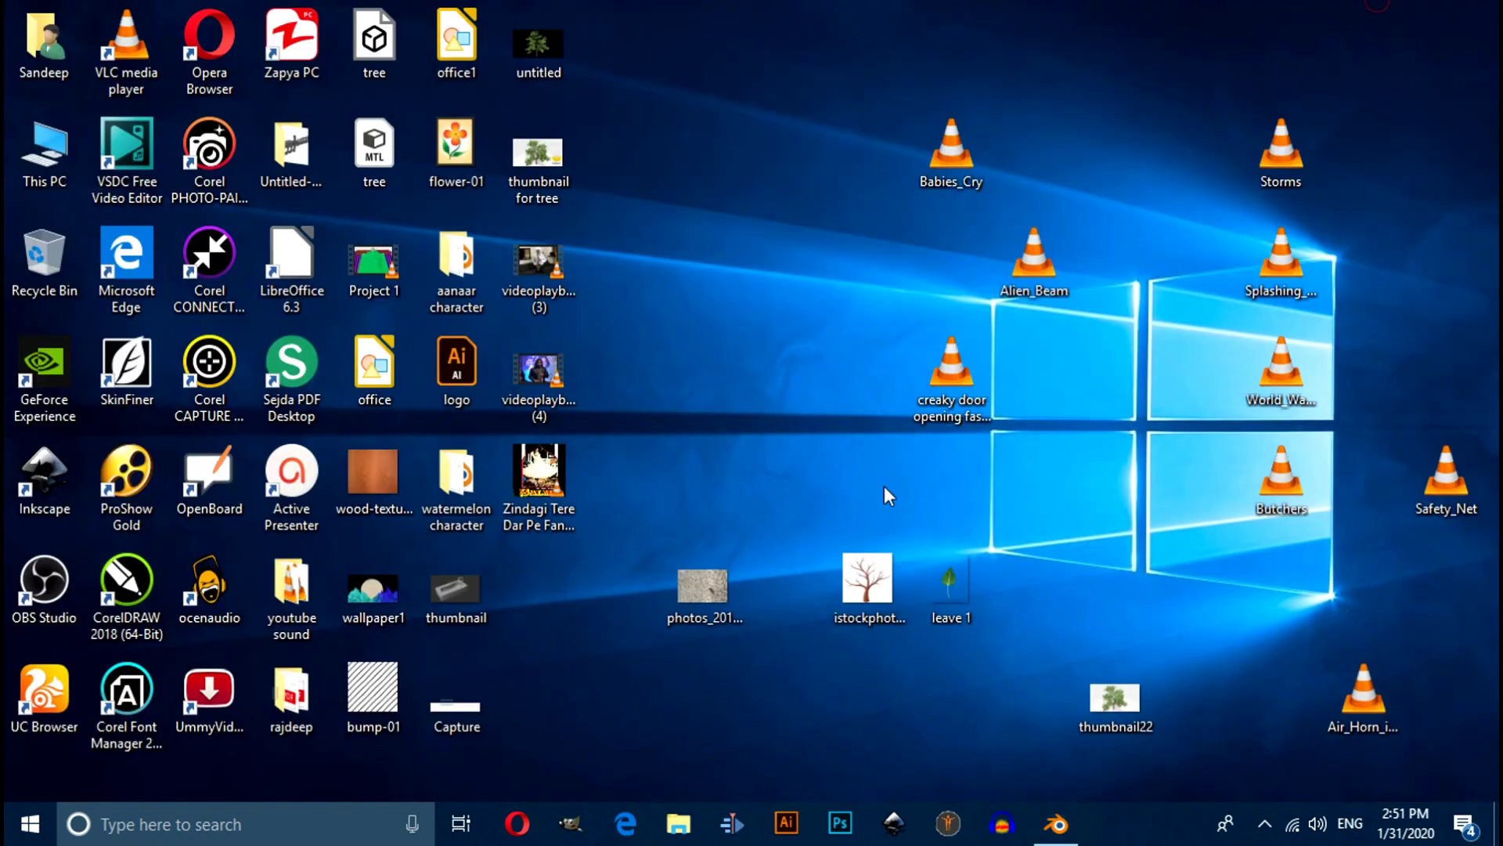
drag(868, 583, 698, 407)
key(KP_1)
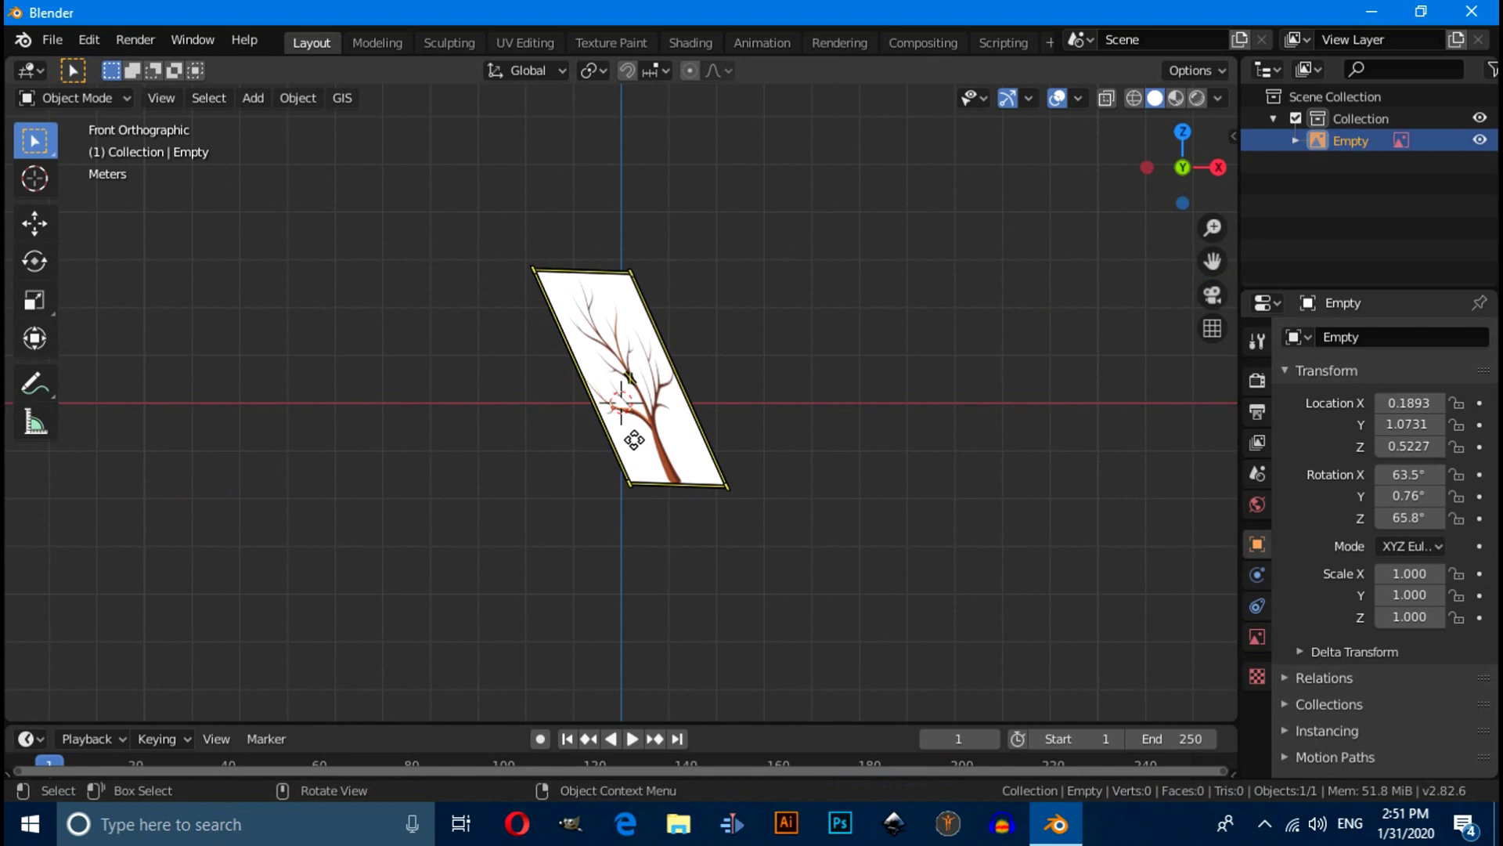
click(436, 336)
click(606, 335)
Reset the image's location and rotation, then rotate it 90° on X to stand upright
key(alt+g)
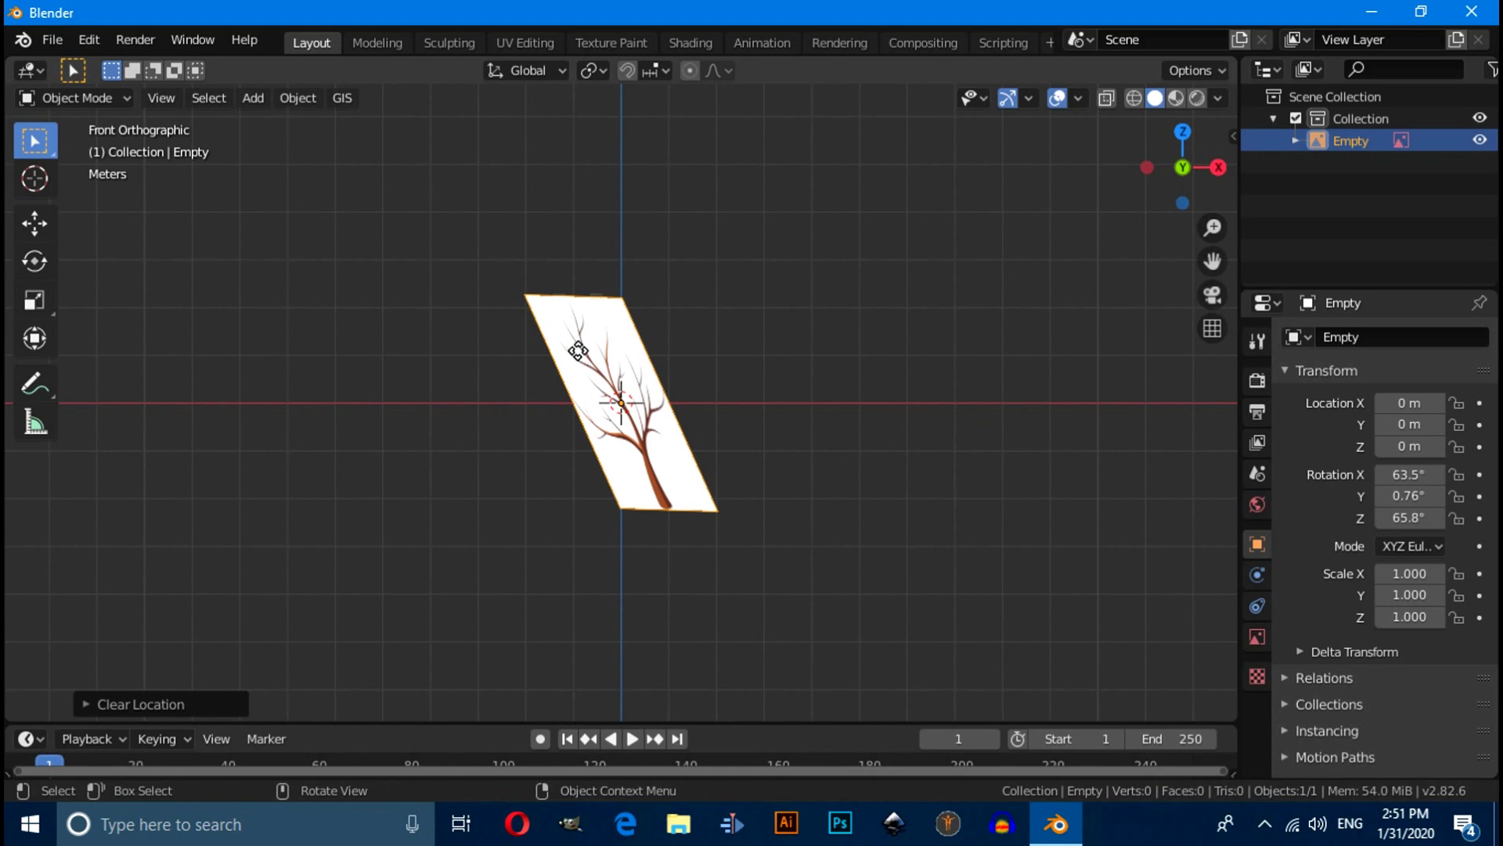
key(alt+r)
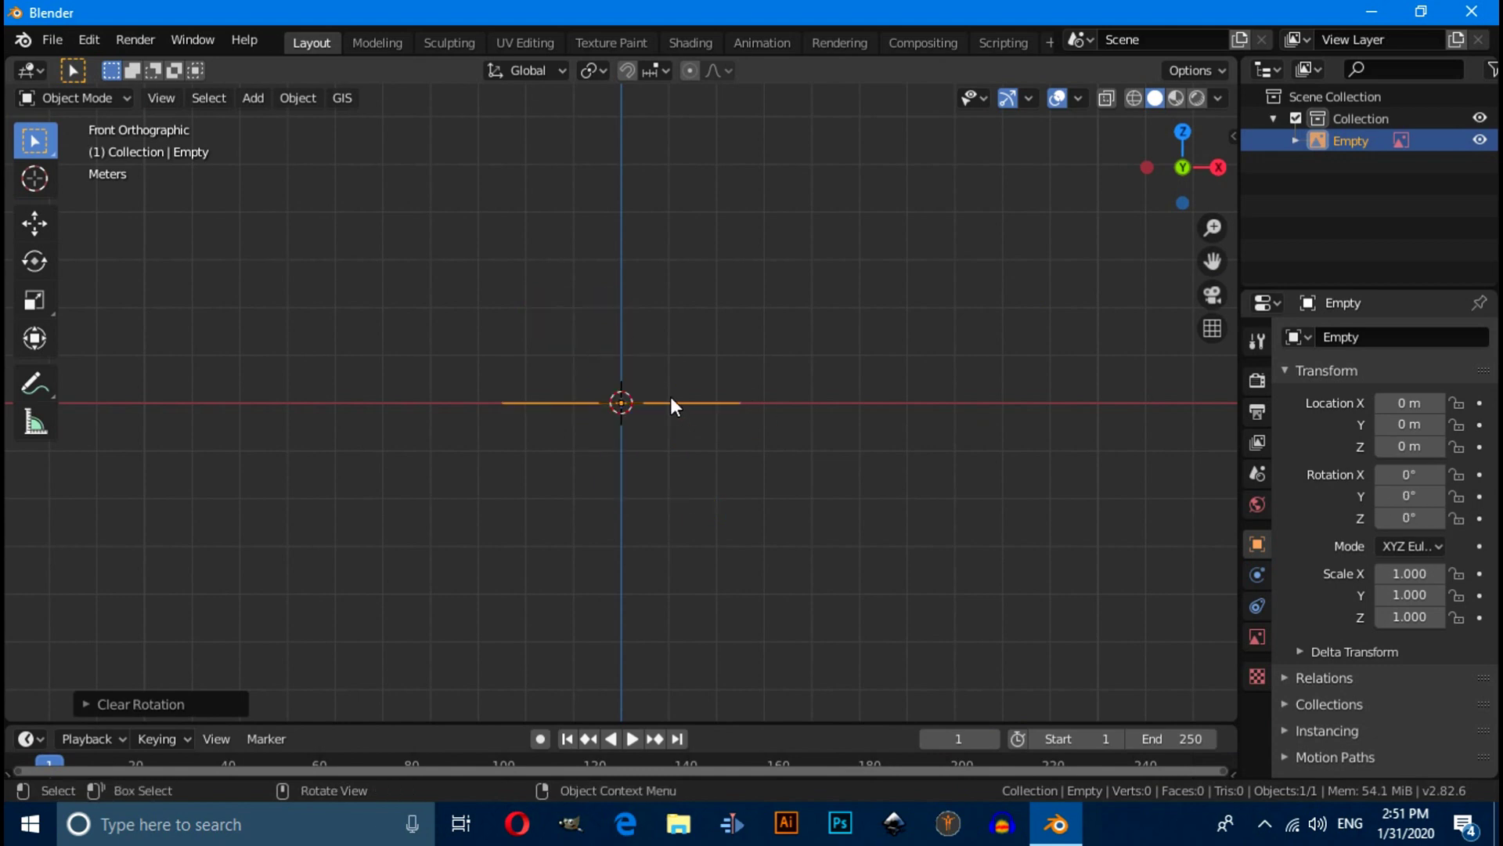
key(r)
key(x)
key(9)
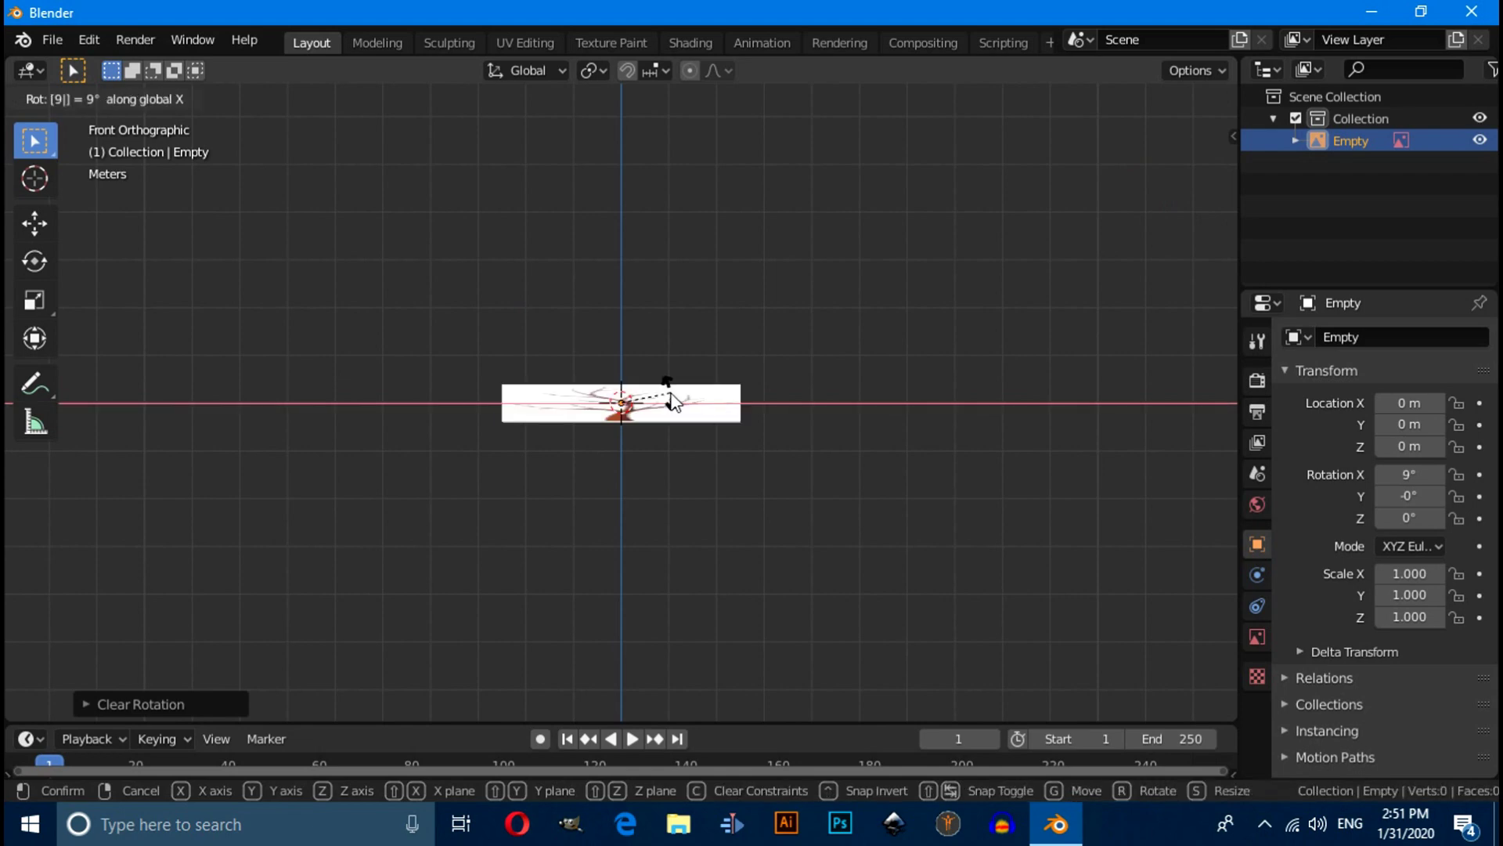
key(0)
key(Return)
Scale the image up to 4.173 and move it so the trunk base meets the origin
key(s)
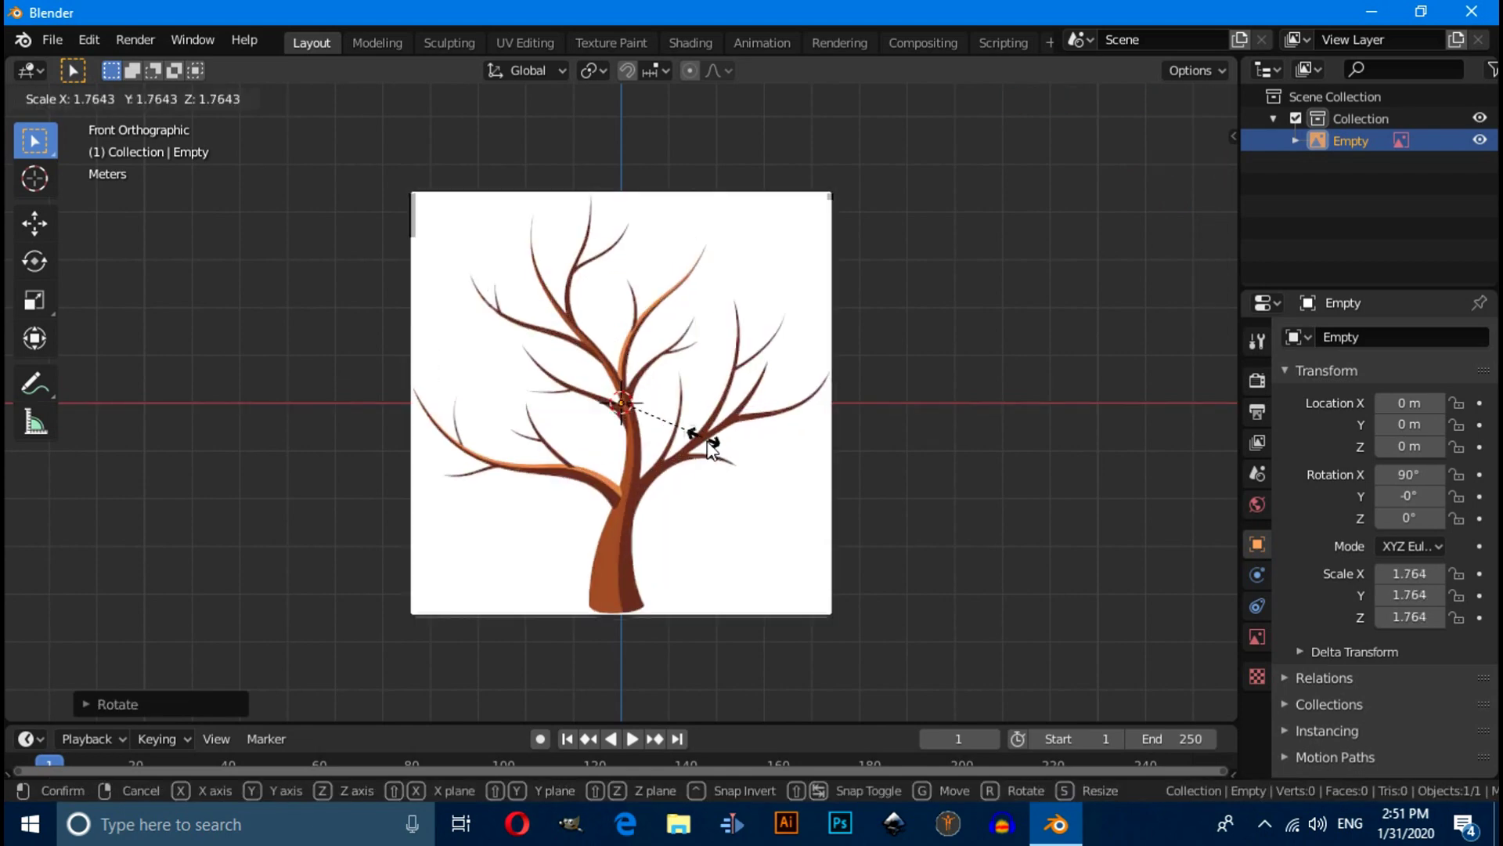
click(729, 449)
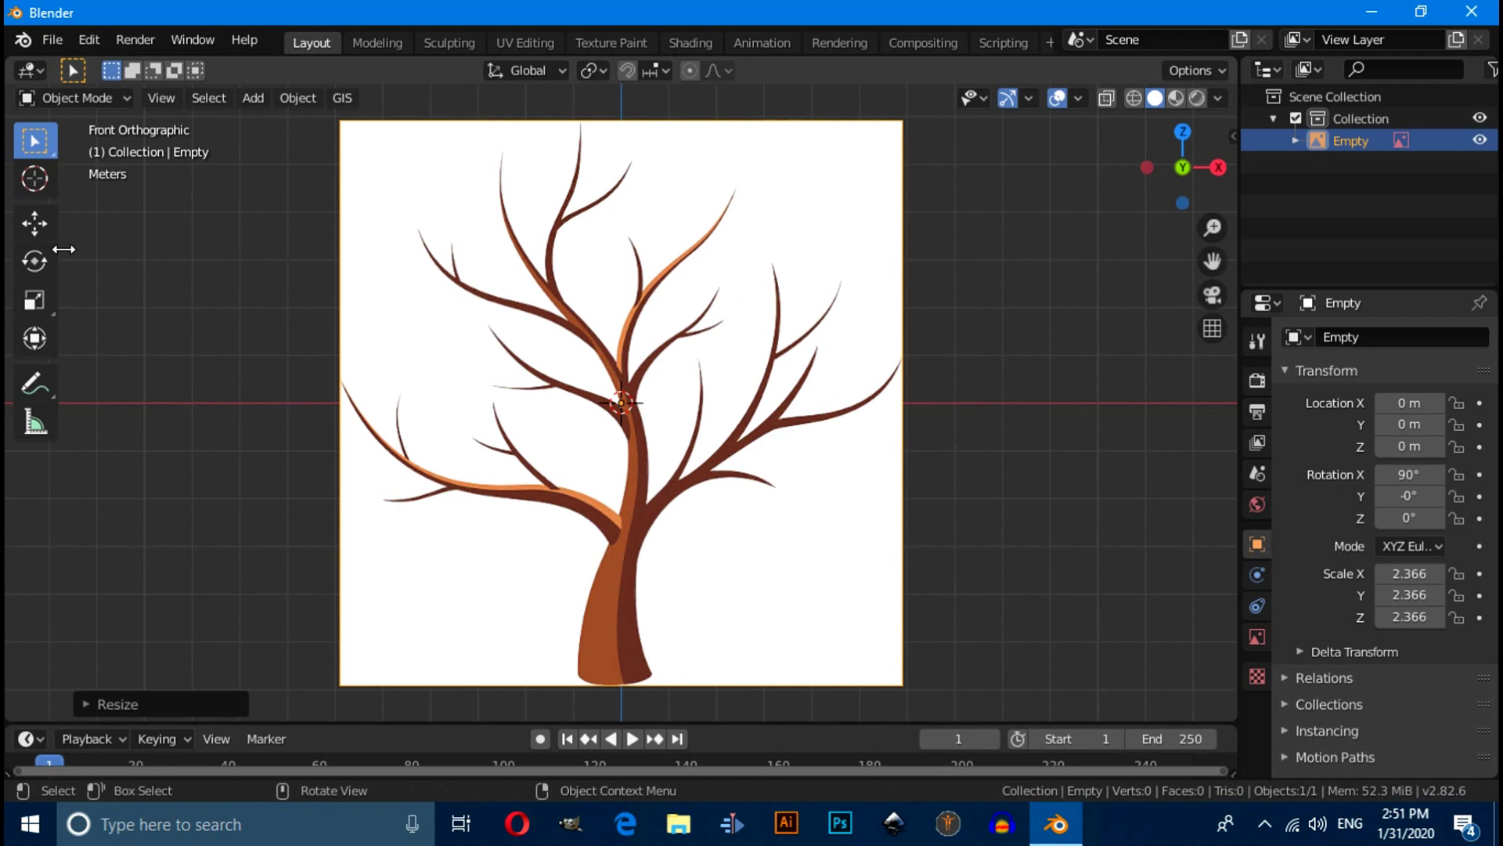
key(shift+space)
key(g)
drag(621, 678, 686, 443)
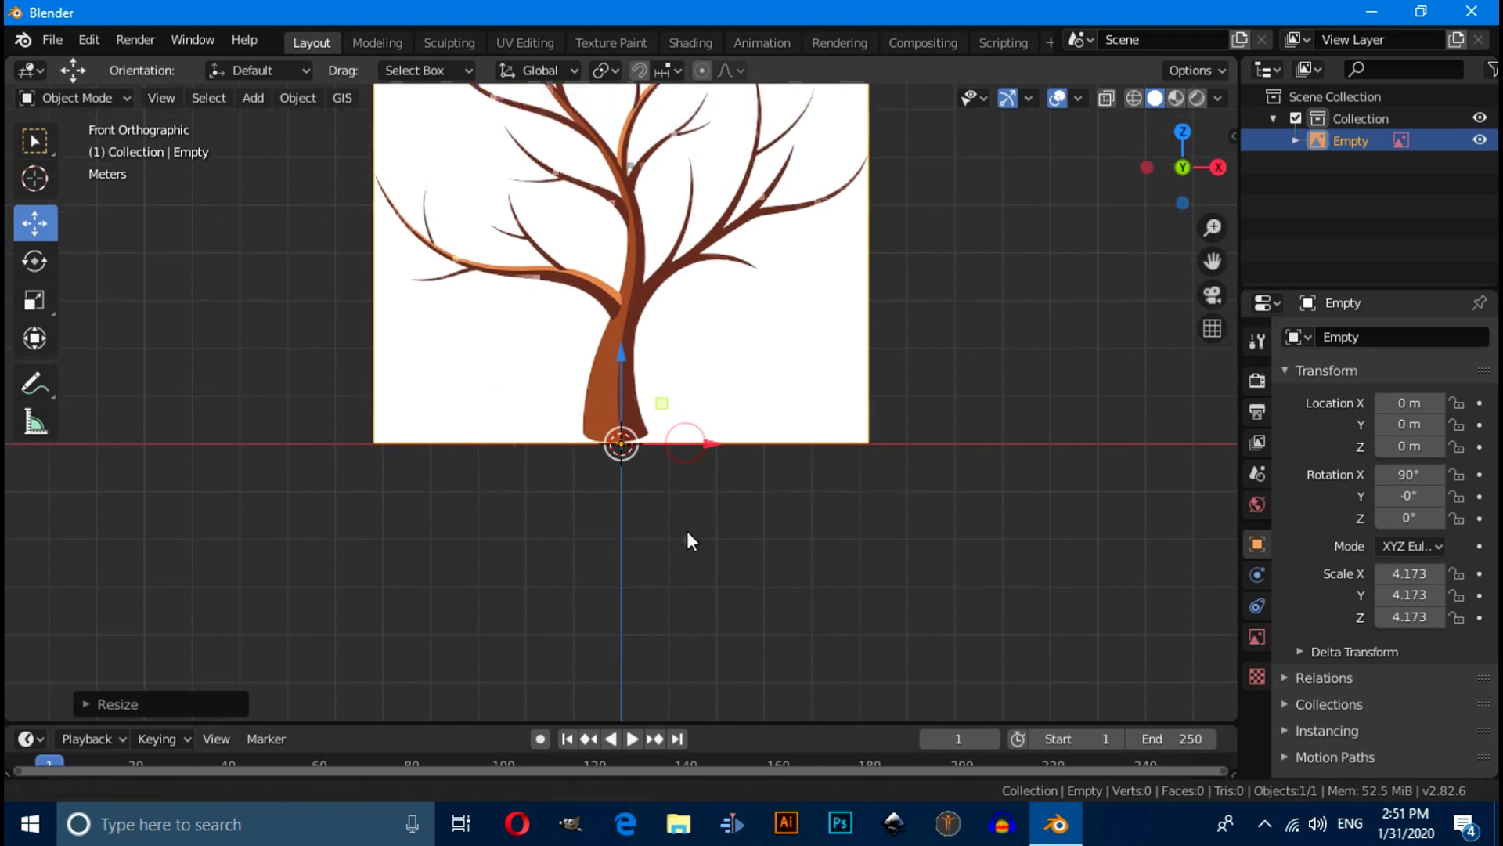
shift+middle_drag(688, 530, 696, 653)
click(985, 500)
shift+middle_drag(985, 500, 948, 369)
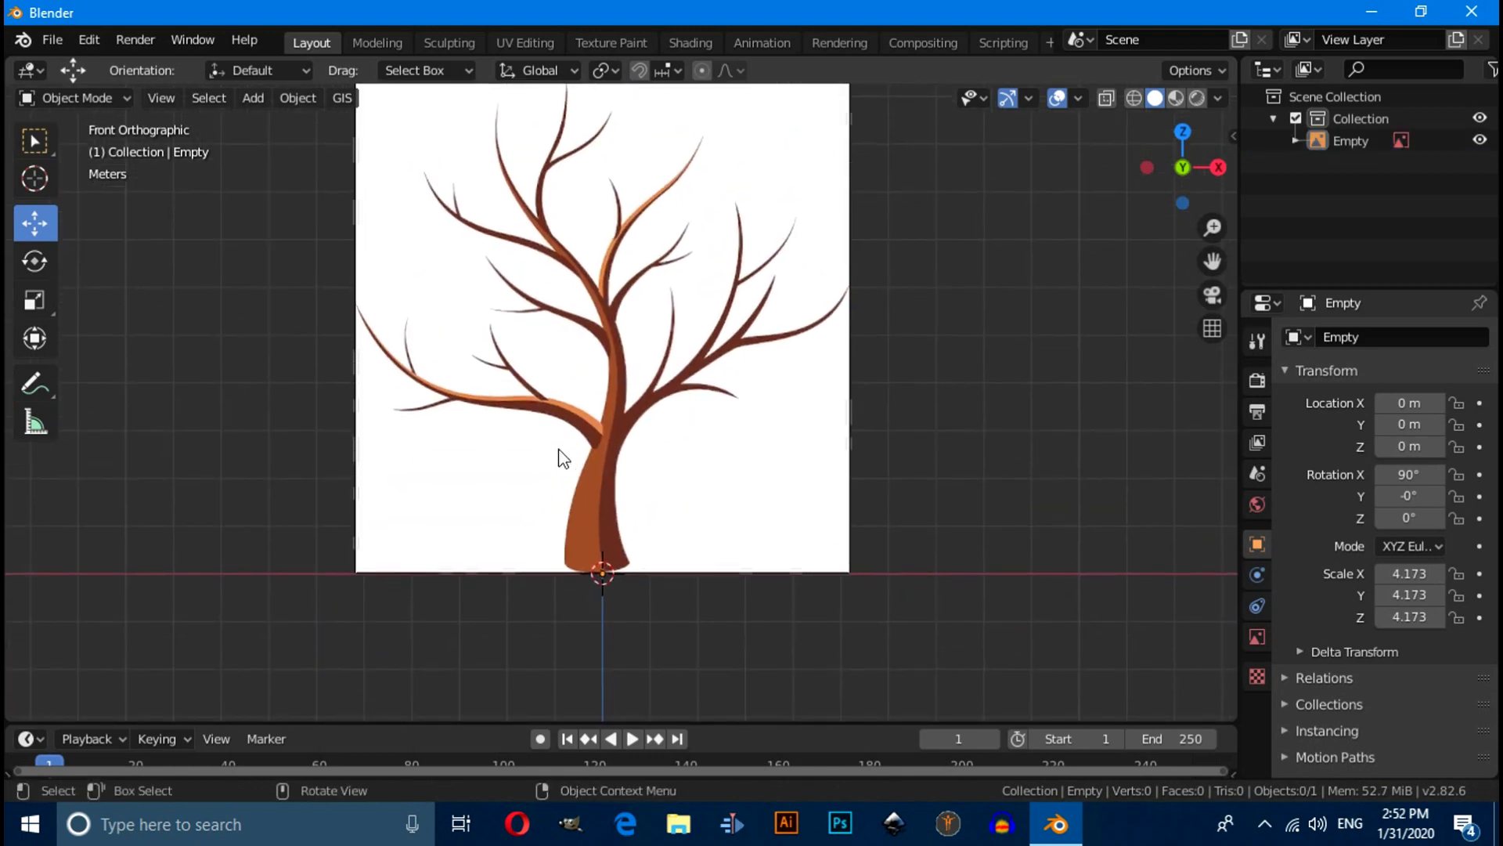
Add a plane and merge its vertices at center into a single vertex
key(shift+a)
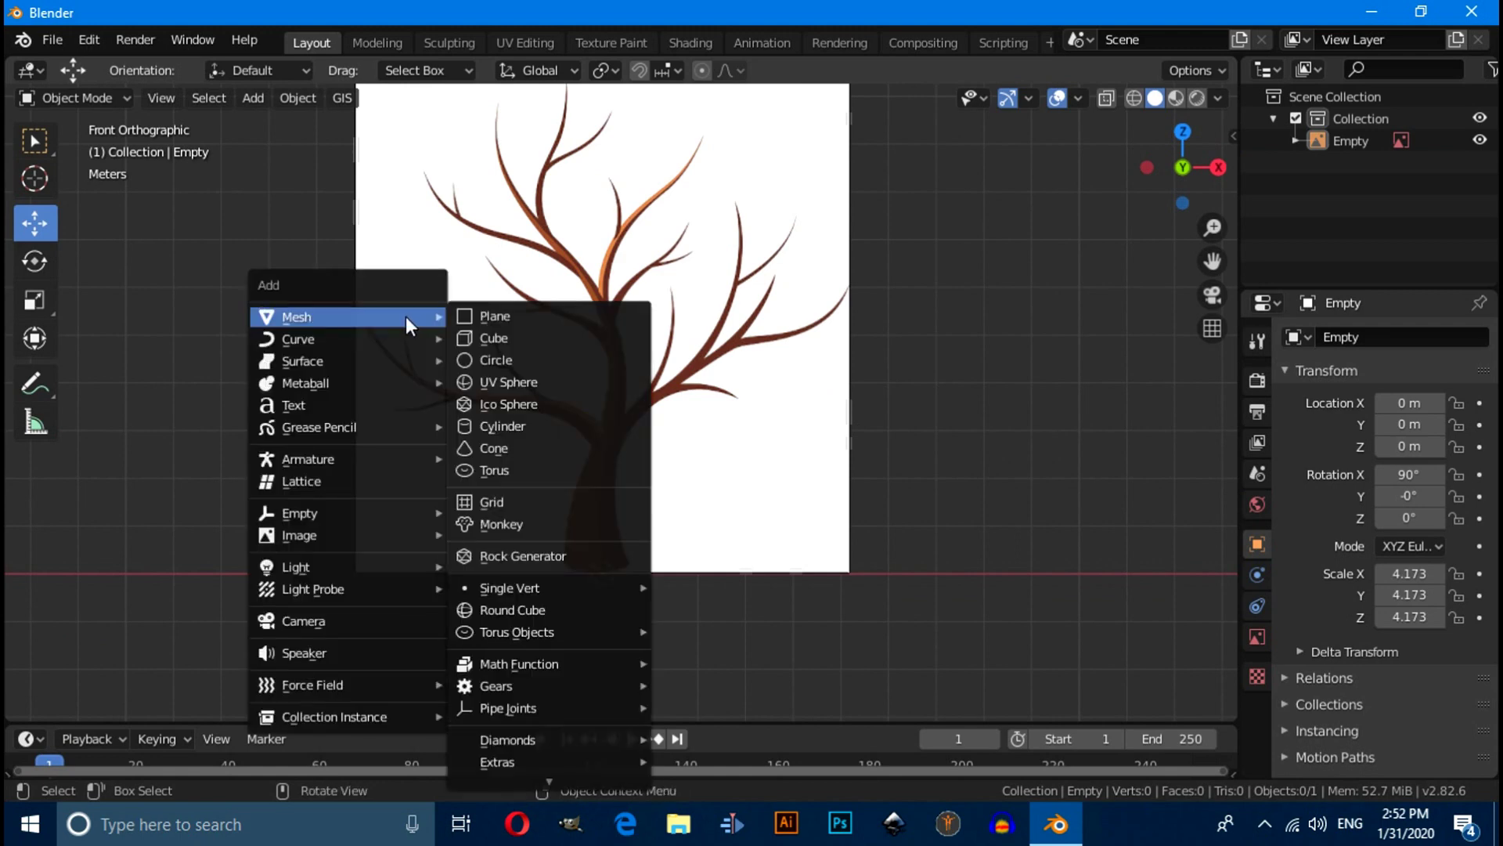
click(454, 318)
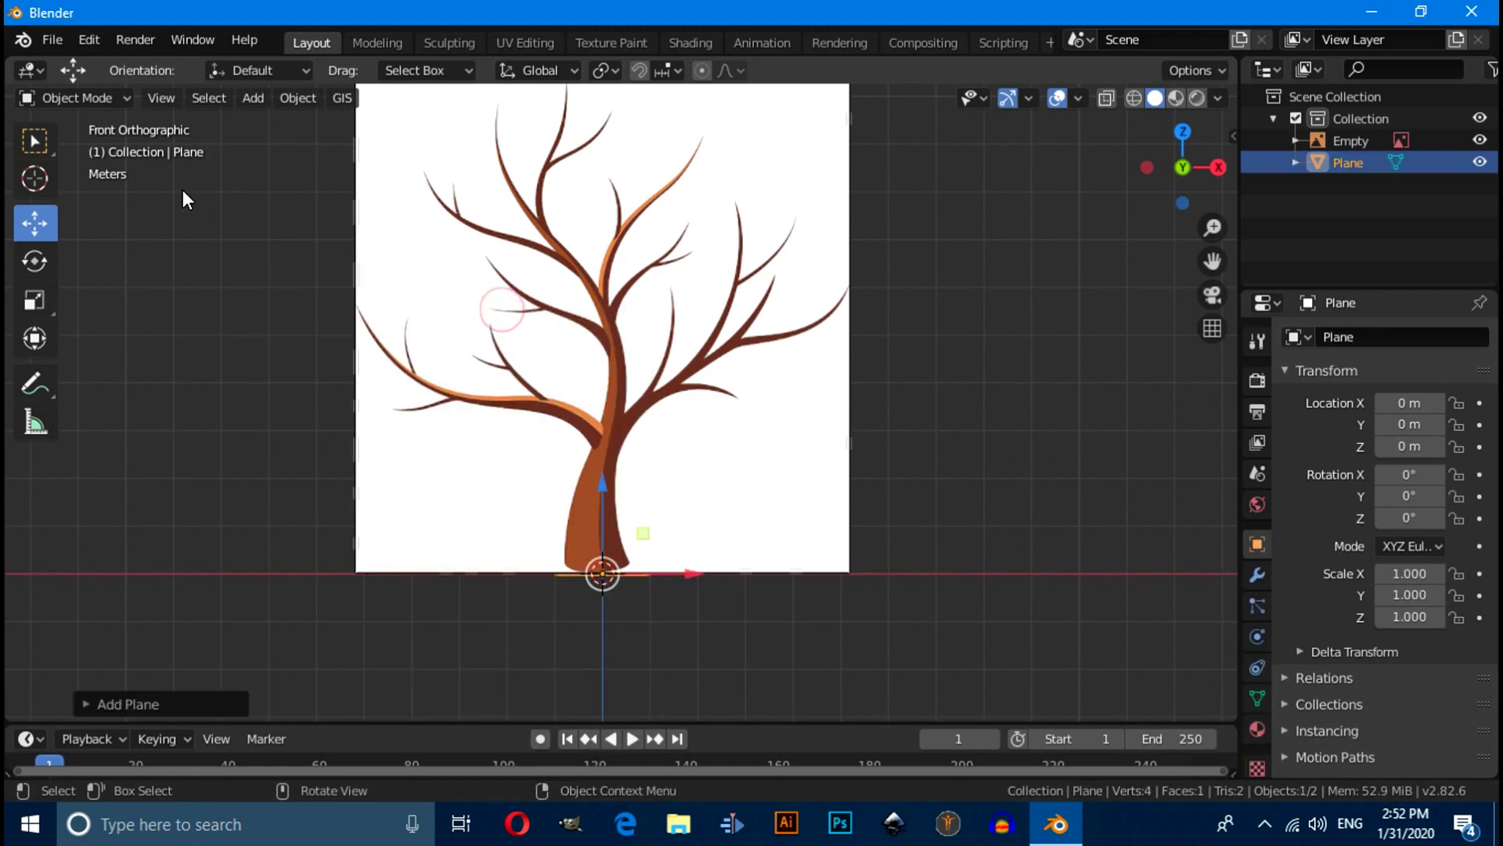
key(Tab)
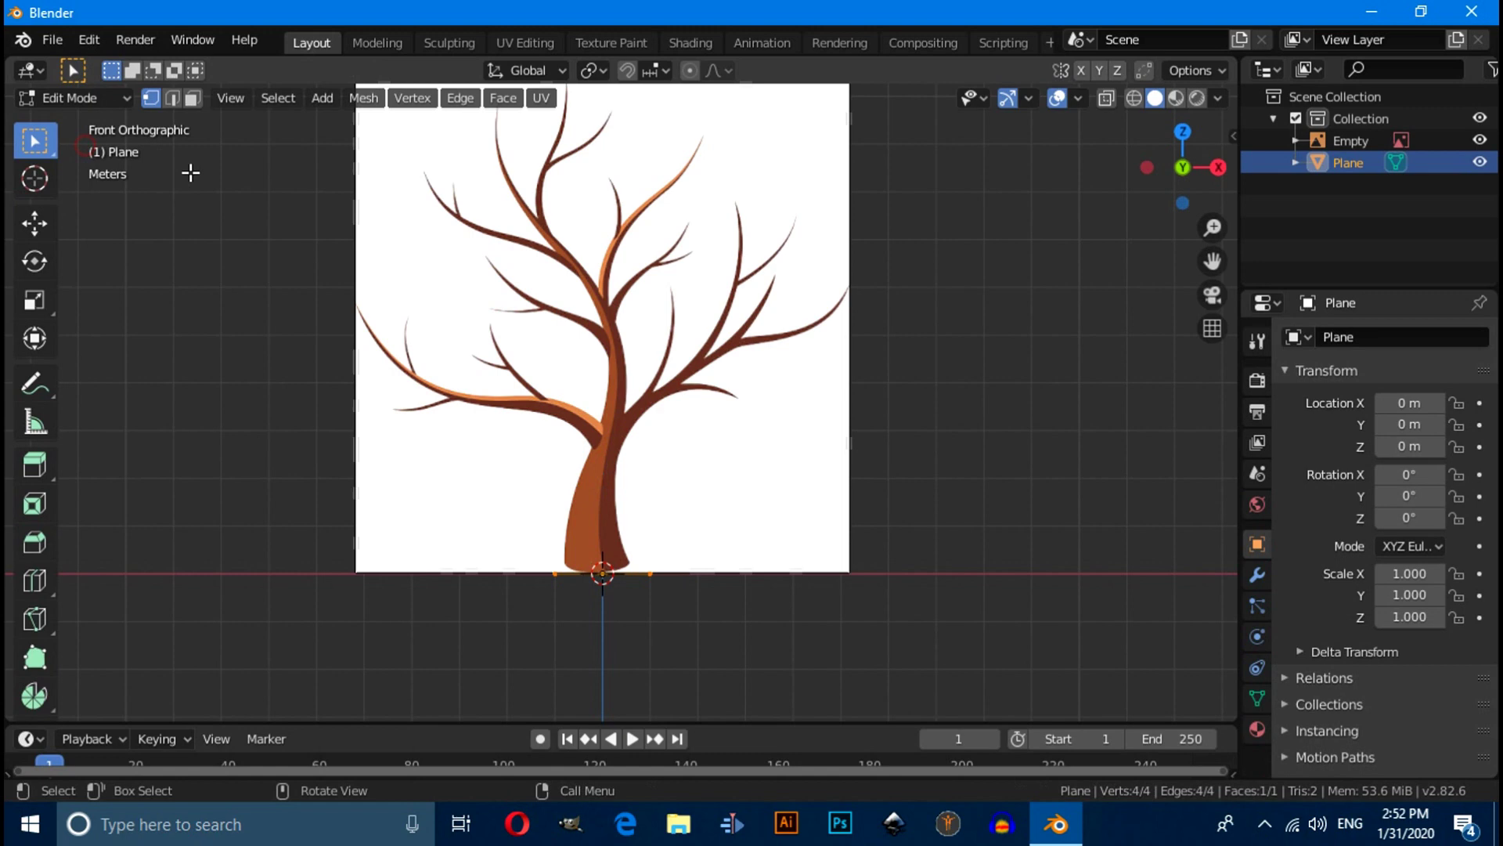
click(429, 102)
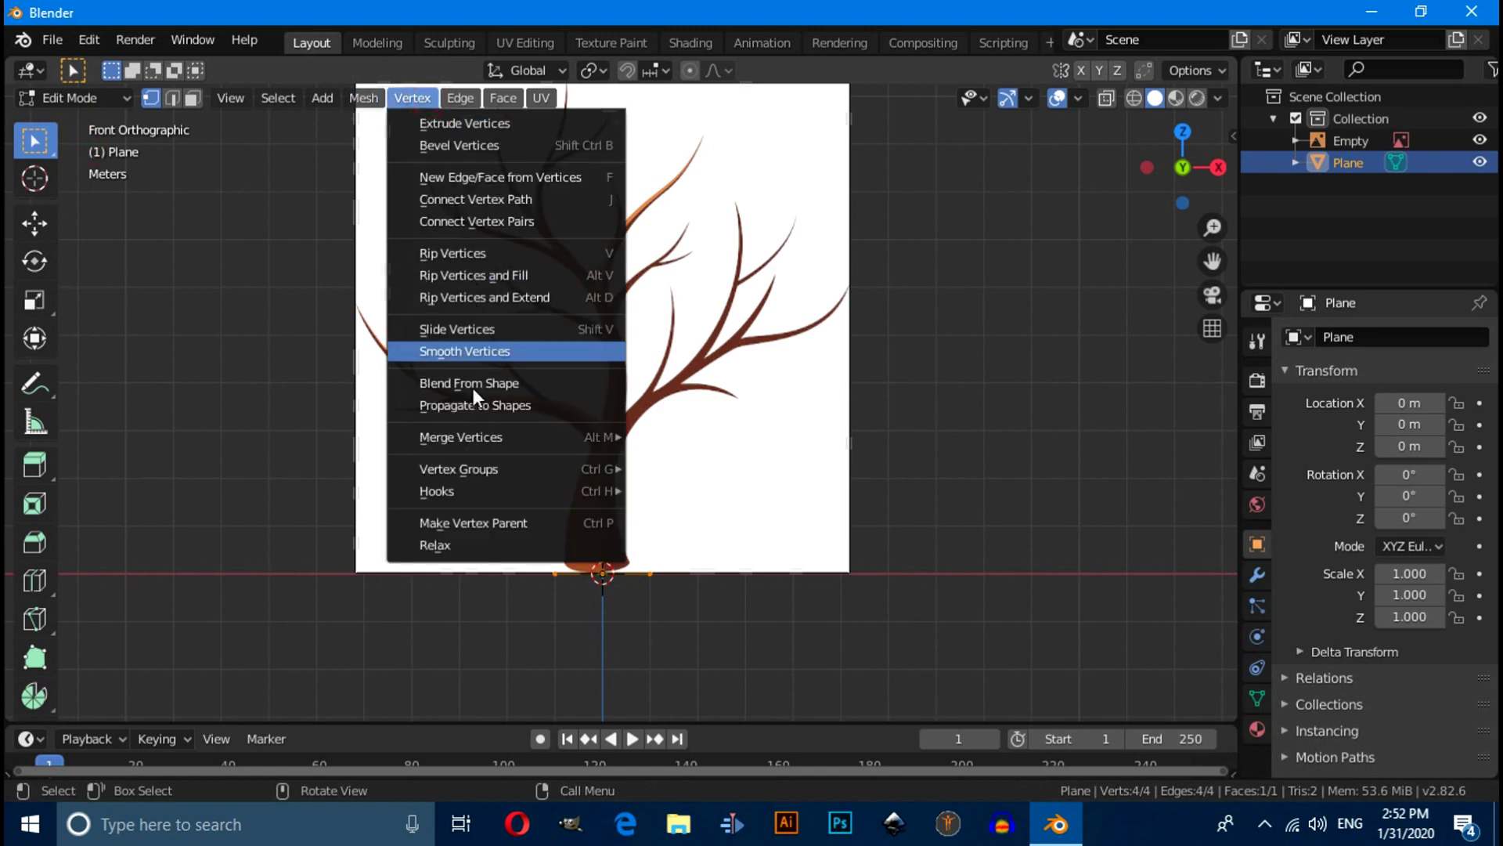
mouse_move(412, 439)
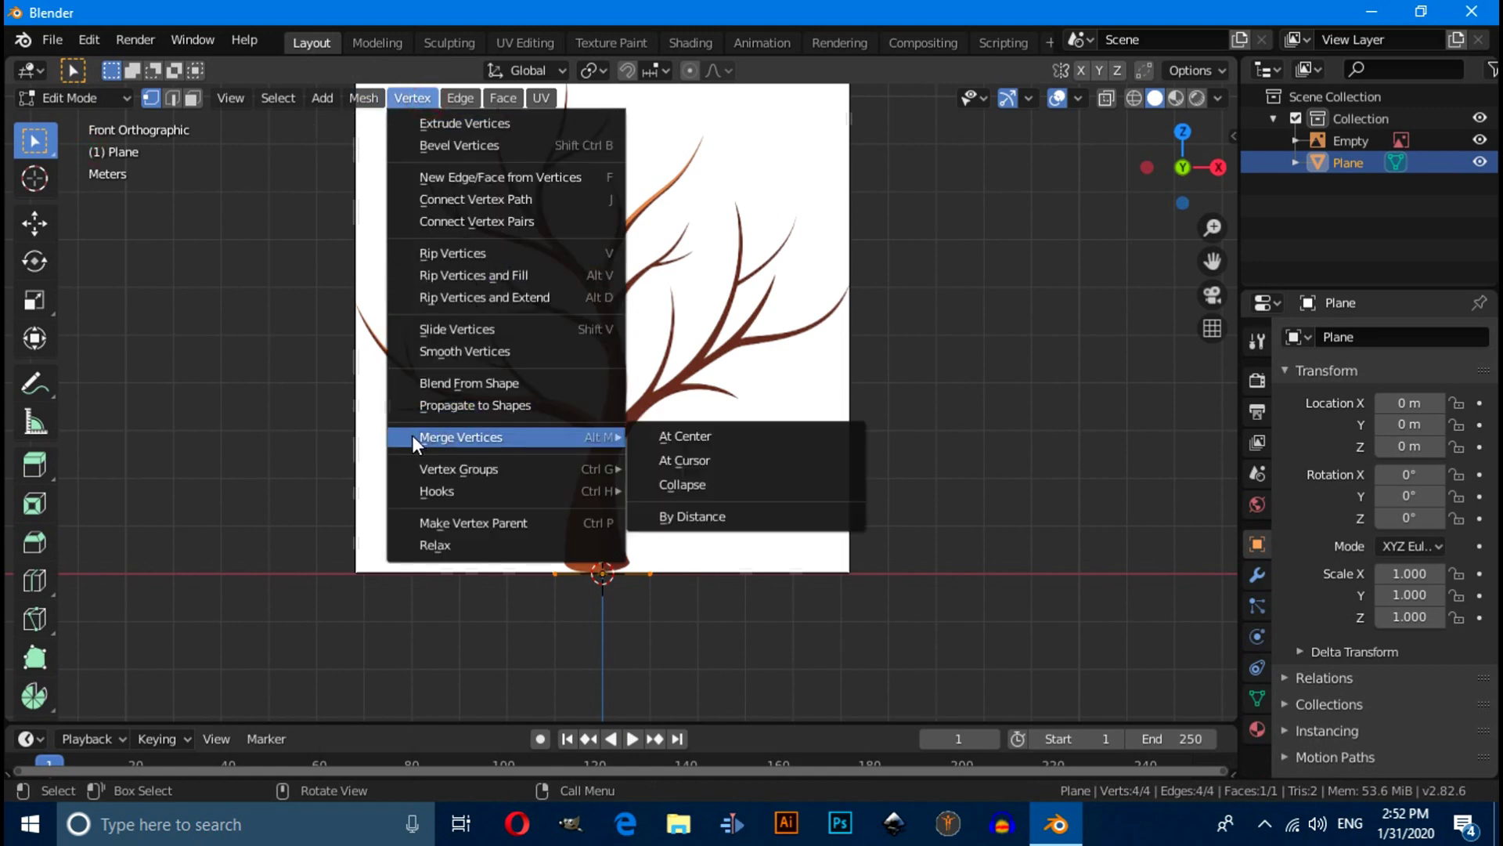
click(722, 436)
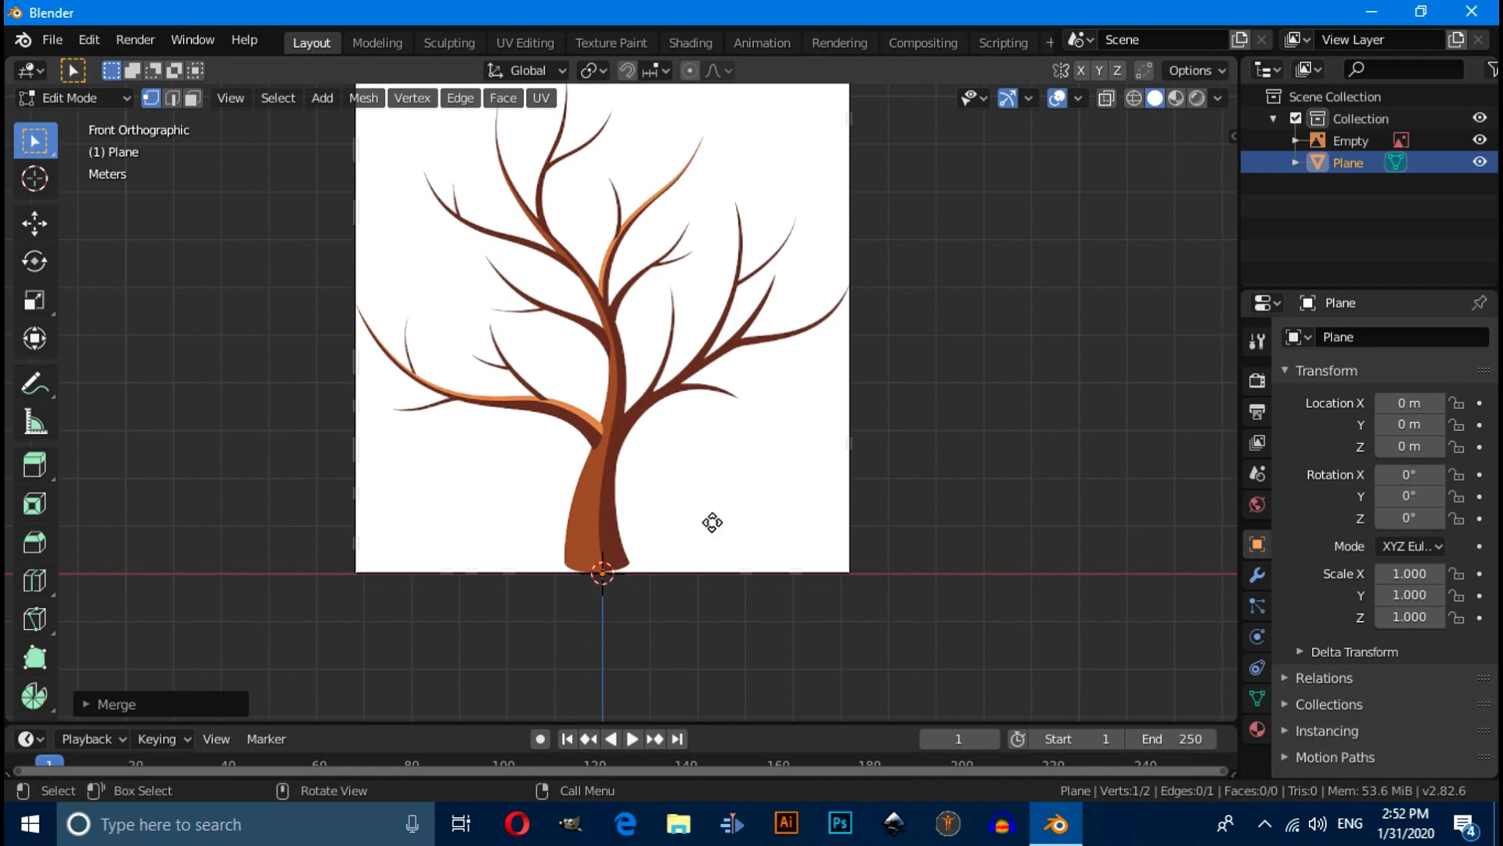
Extrude vertices up the trunk to the fork and along the upper branch
key(e)
click(707, 459)
key(e)
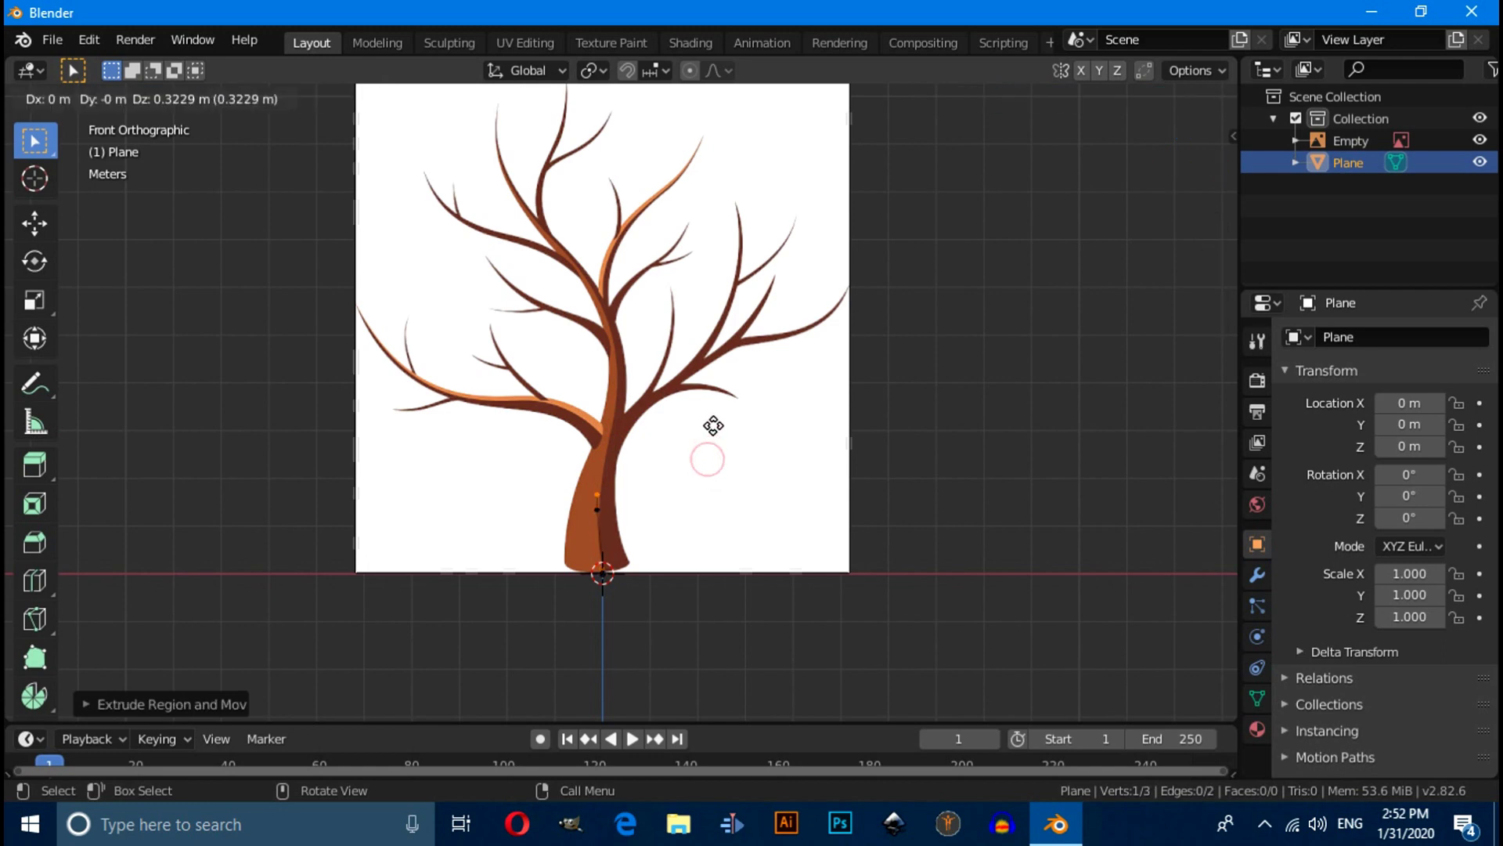
click(717, 397)
key(e)
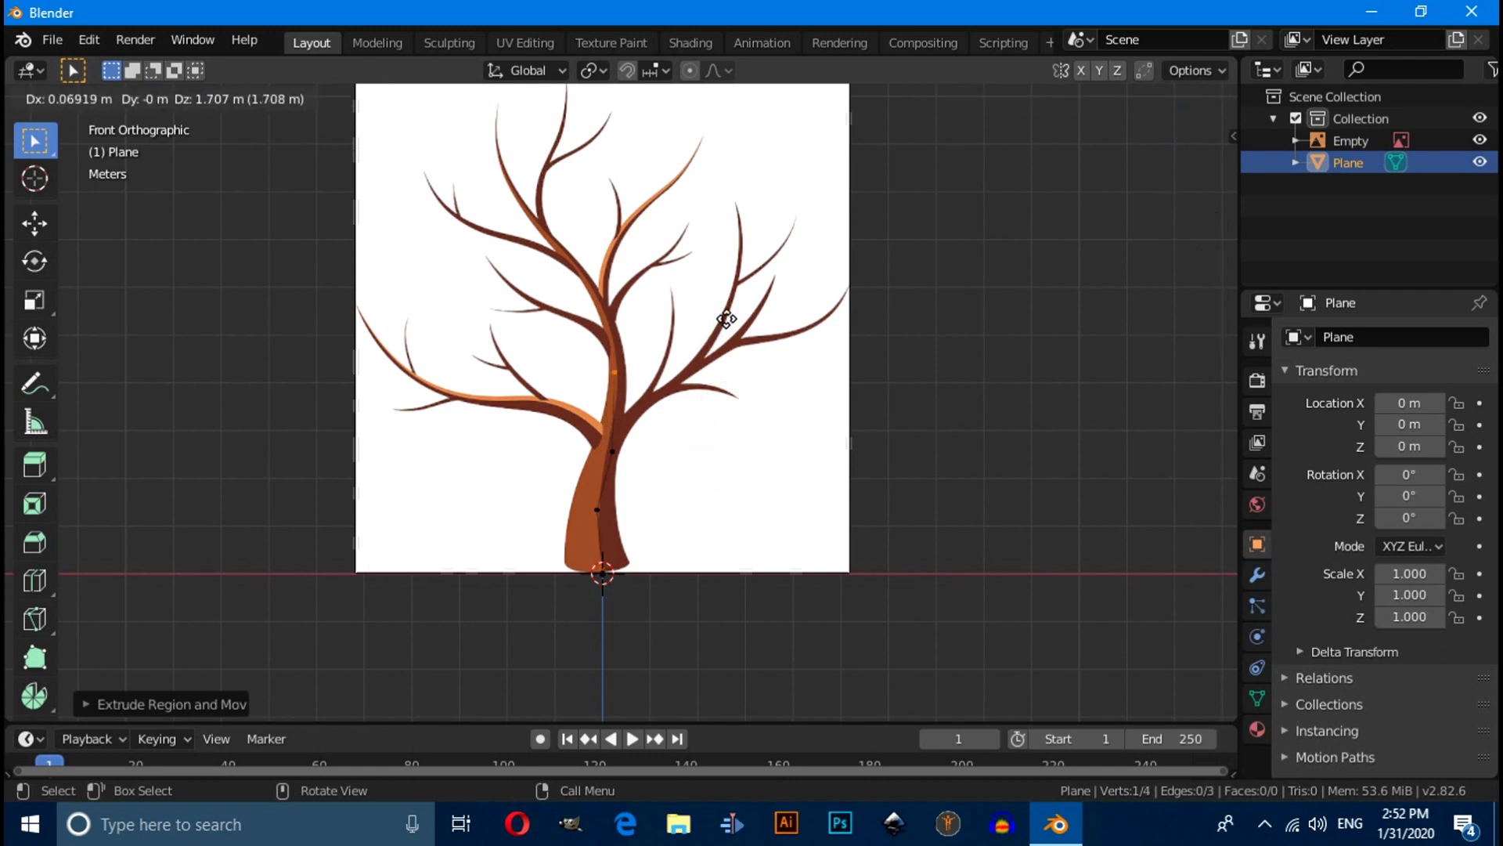
click(726, 319)
key(e)
click(706, 225)
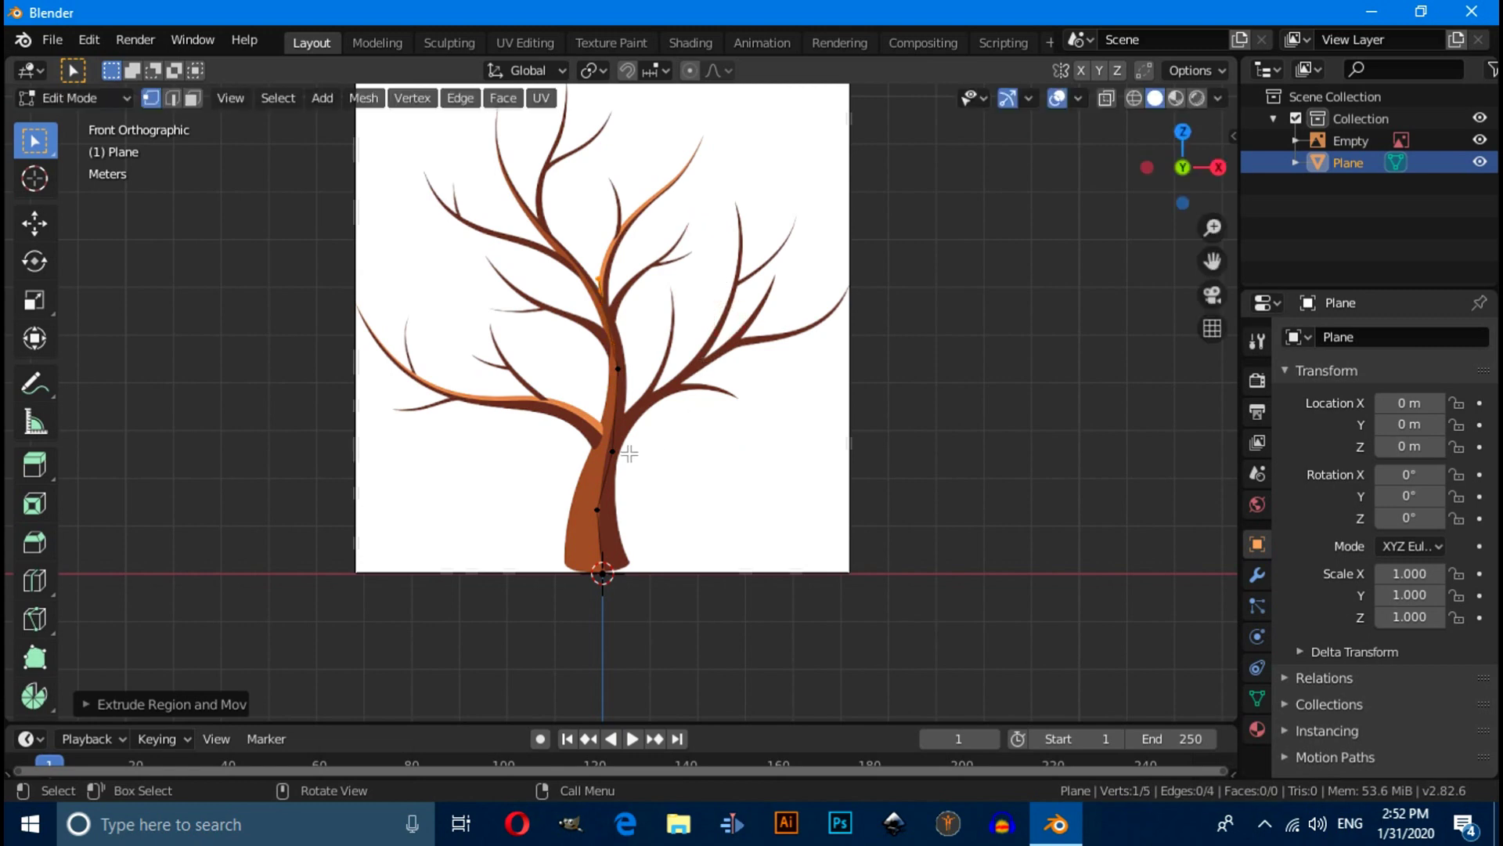
Extrude vertices out along the right and left side branches
key(e)
click(607, 444)
key(e)
click(616, 438)
key(e)
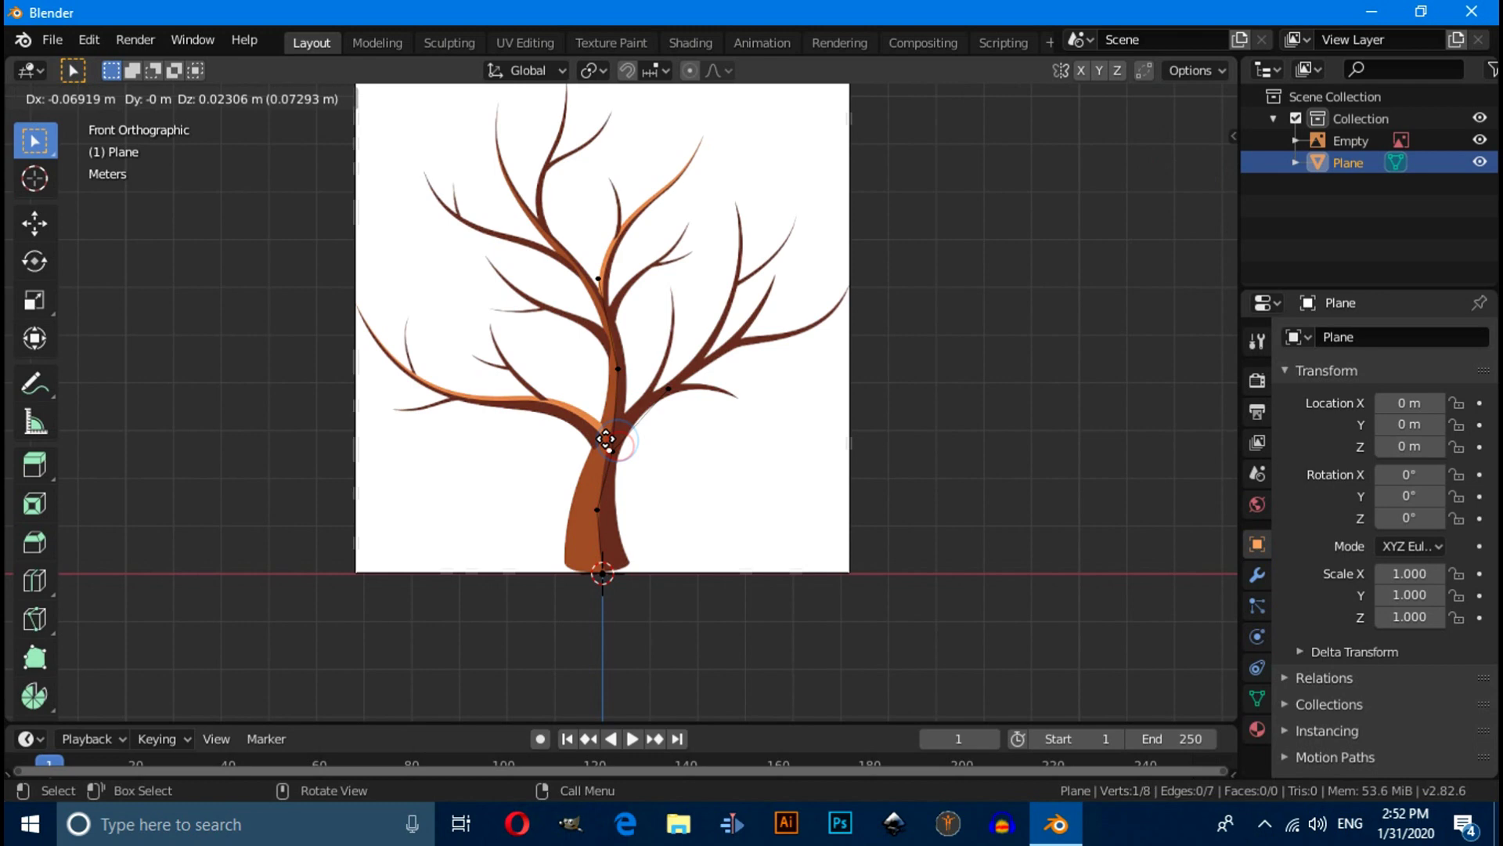
click(515, 407)
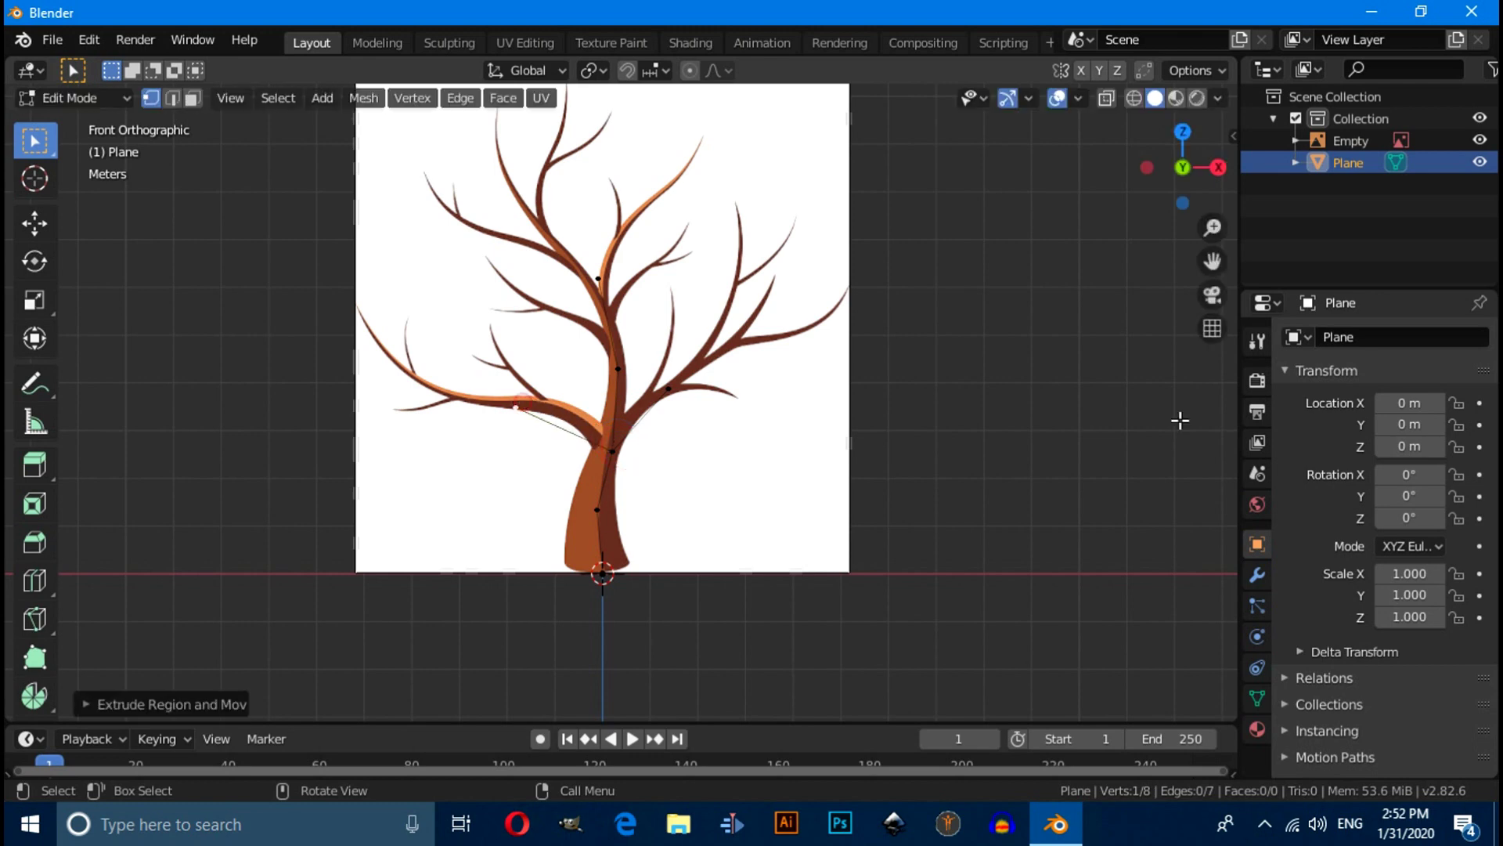
Add a Skin modifier, switch to wireframe view, and mark the trunk's bottom vertex as root
click(1259, 574)
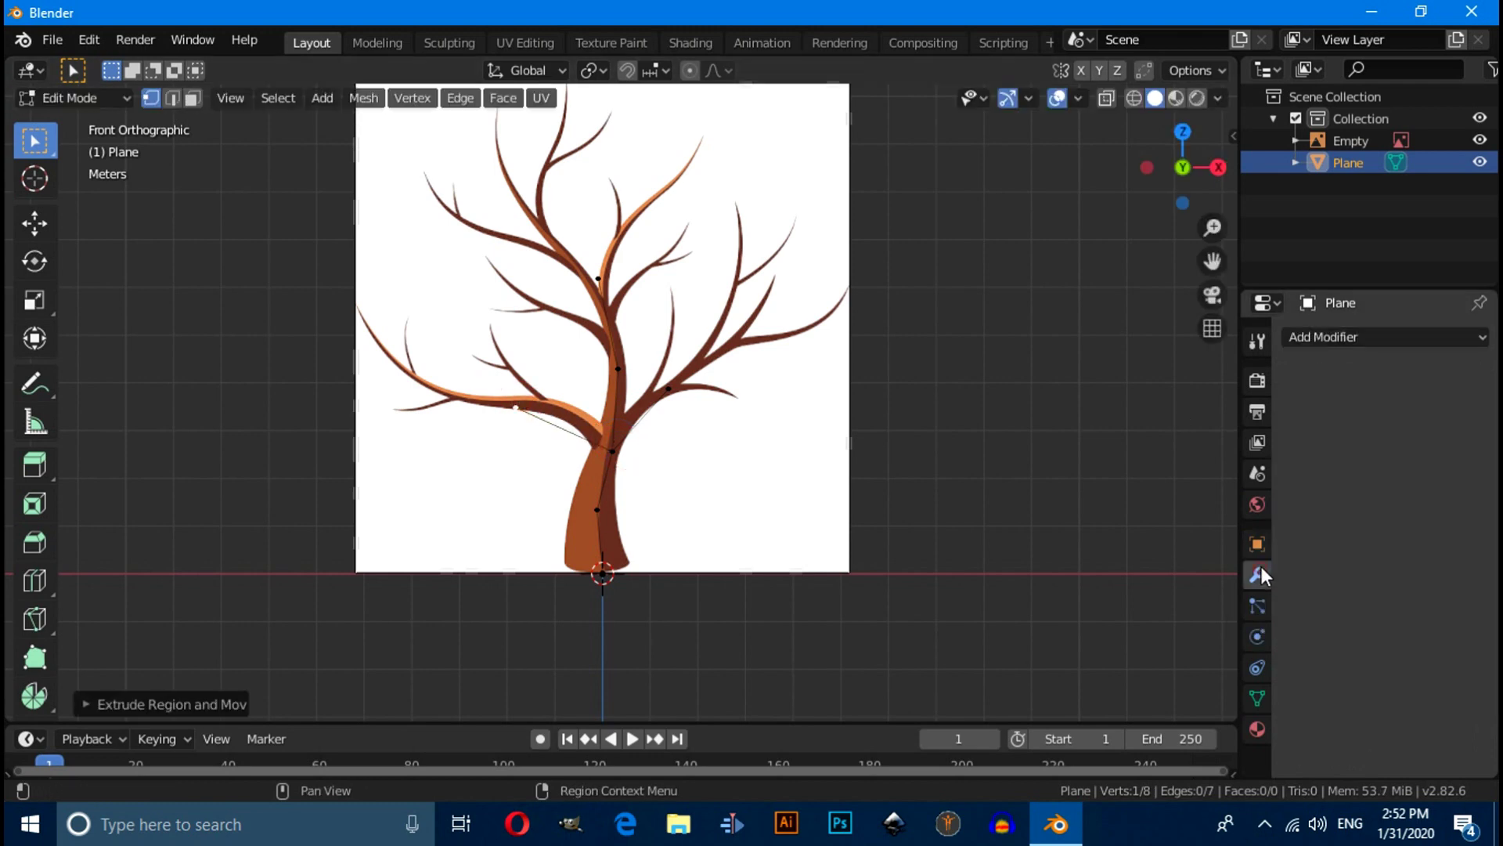
click(1322, 337)
click(1064, 649)
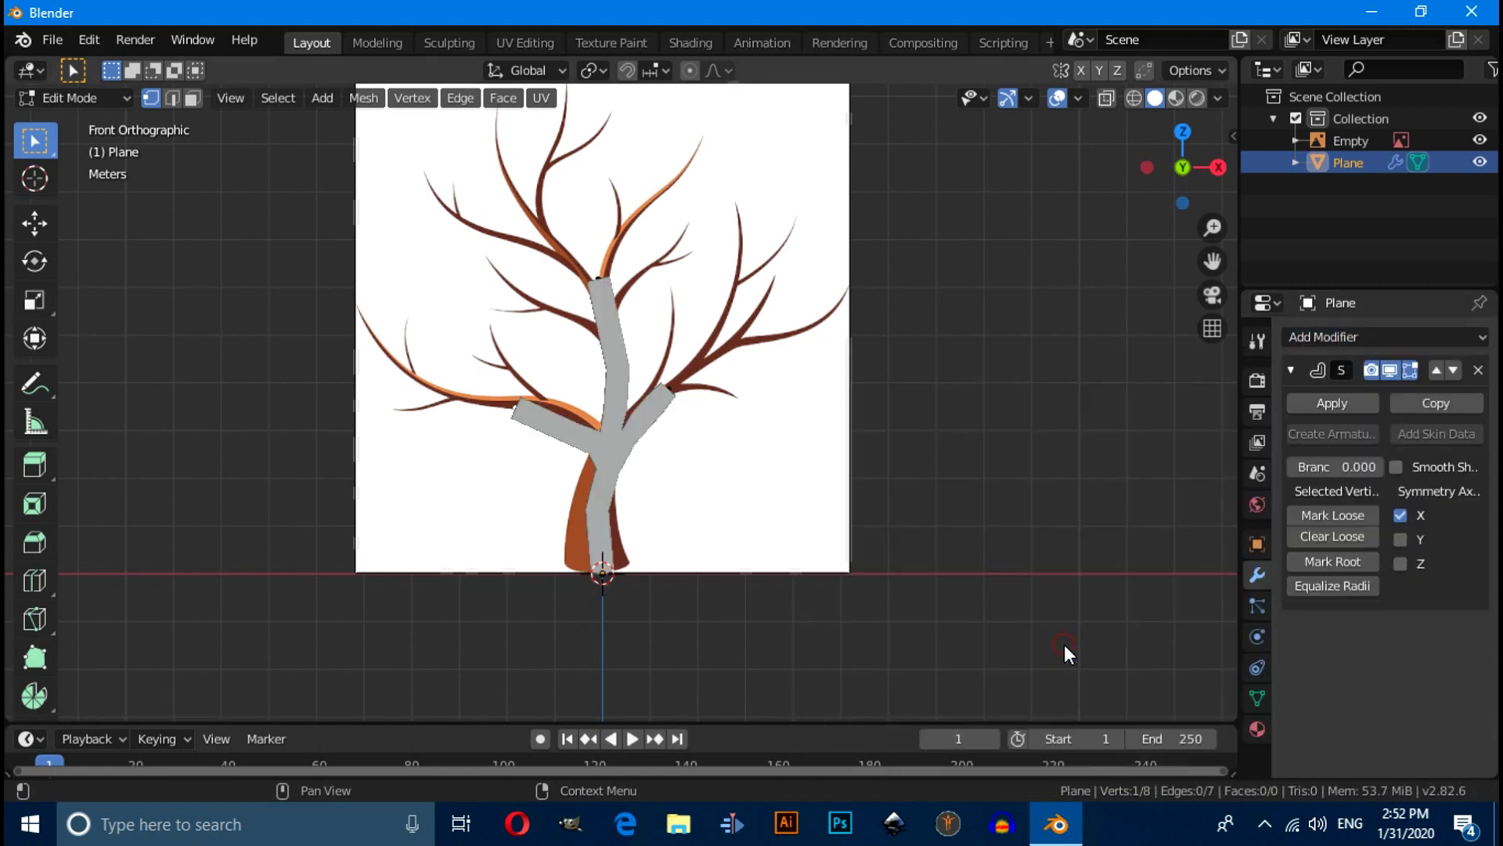
click(1135, 99)
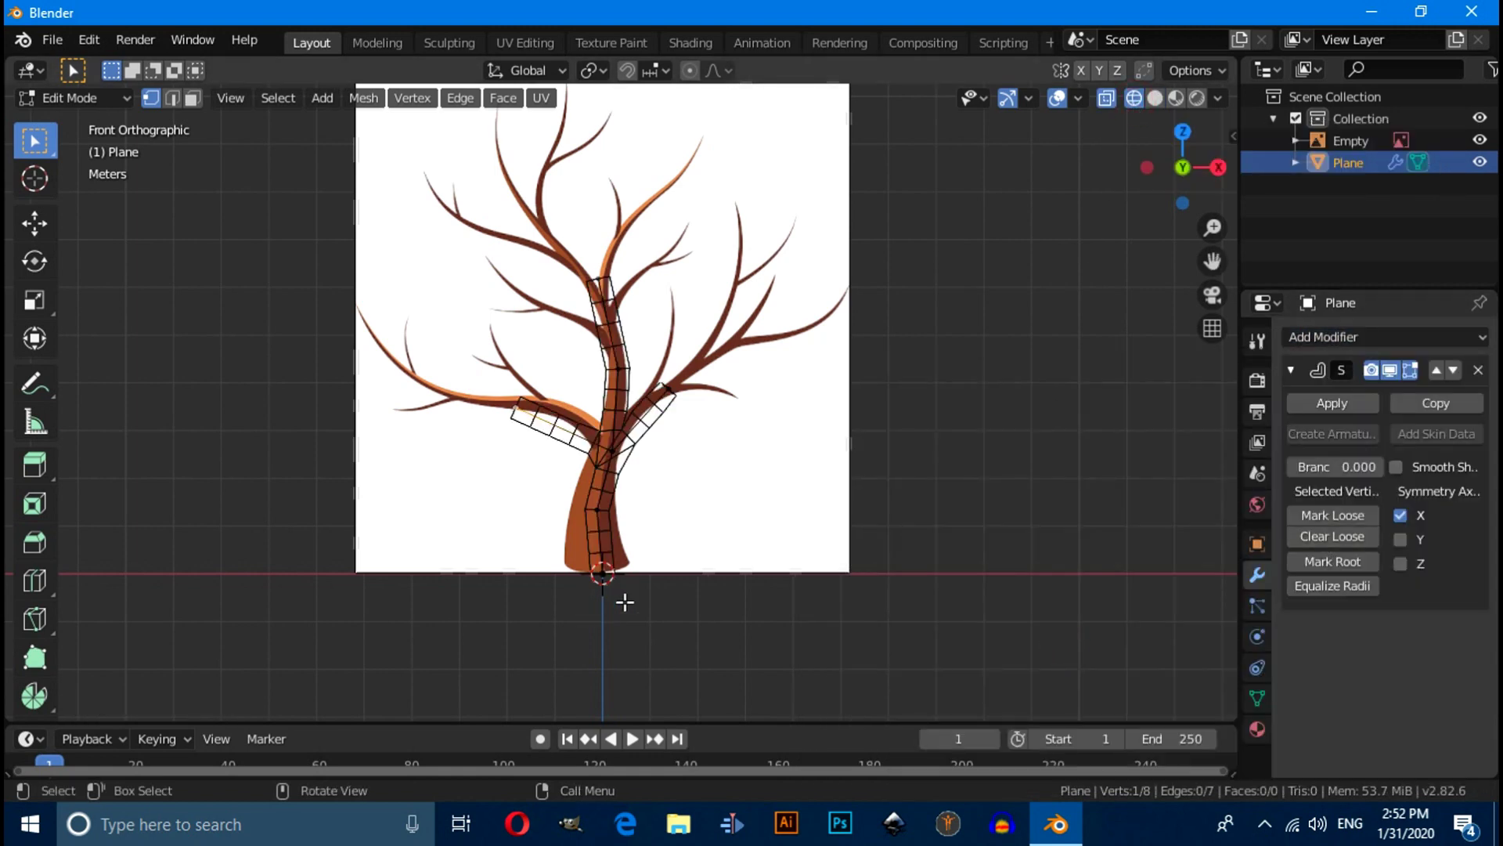
scroll(625, 602, up, 6)
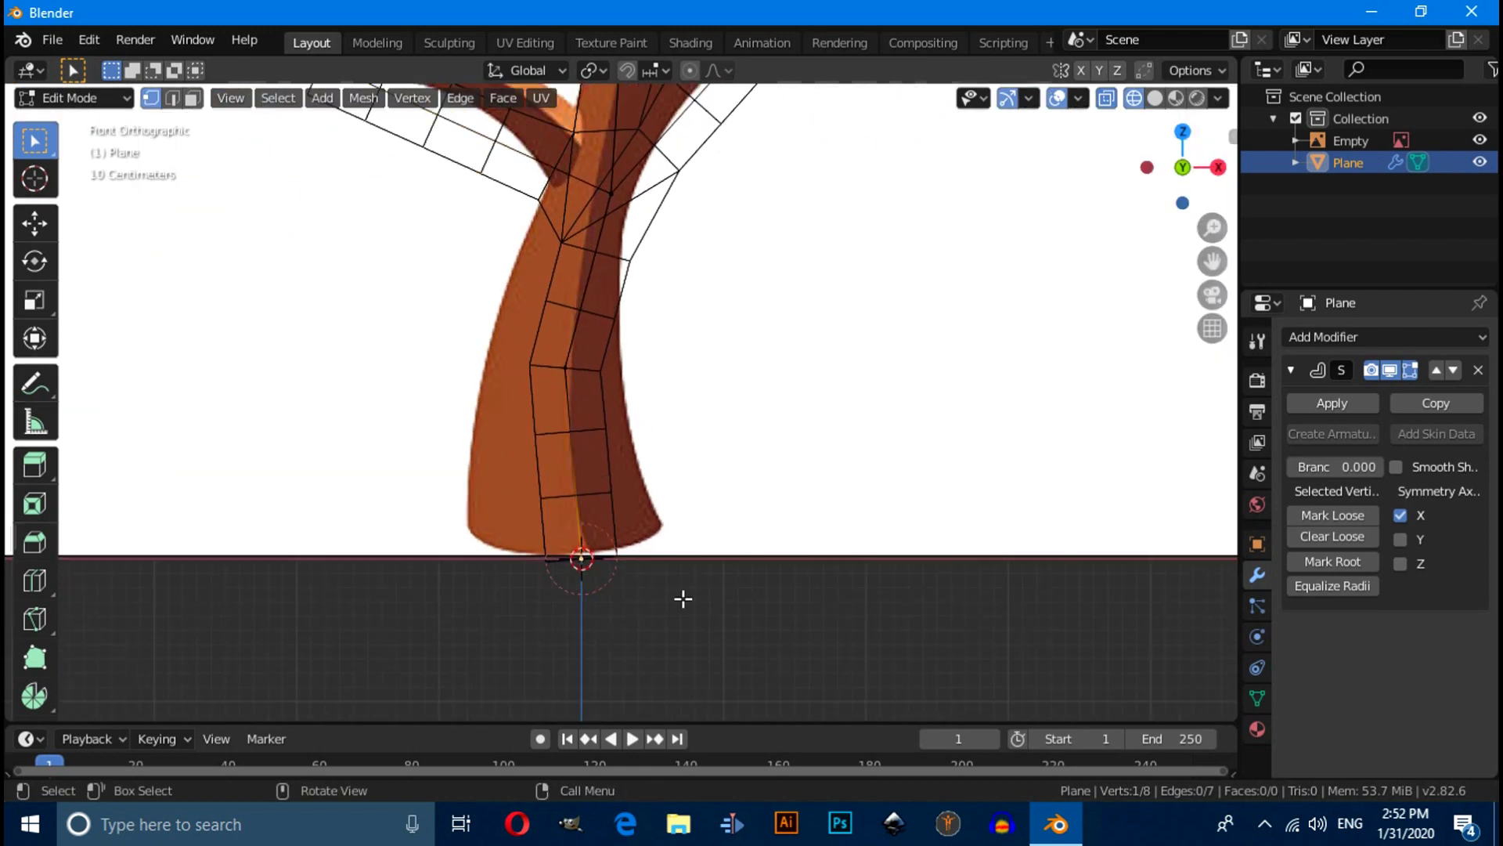
scroll(684, 599, down, 4)
scroll(762, 584, up, 2)
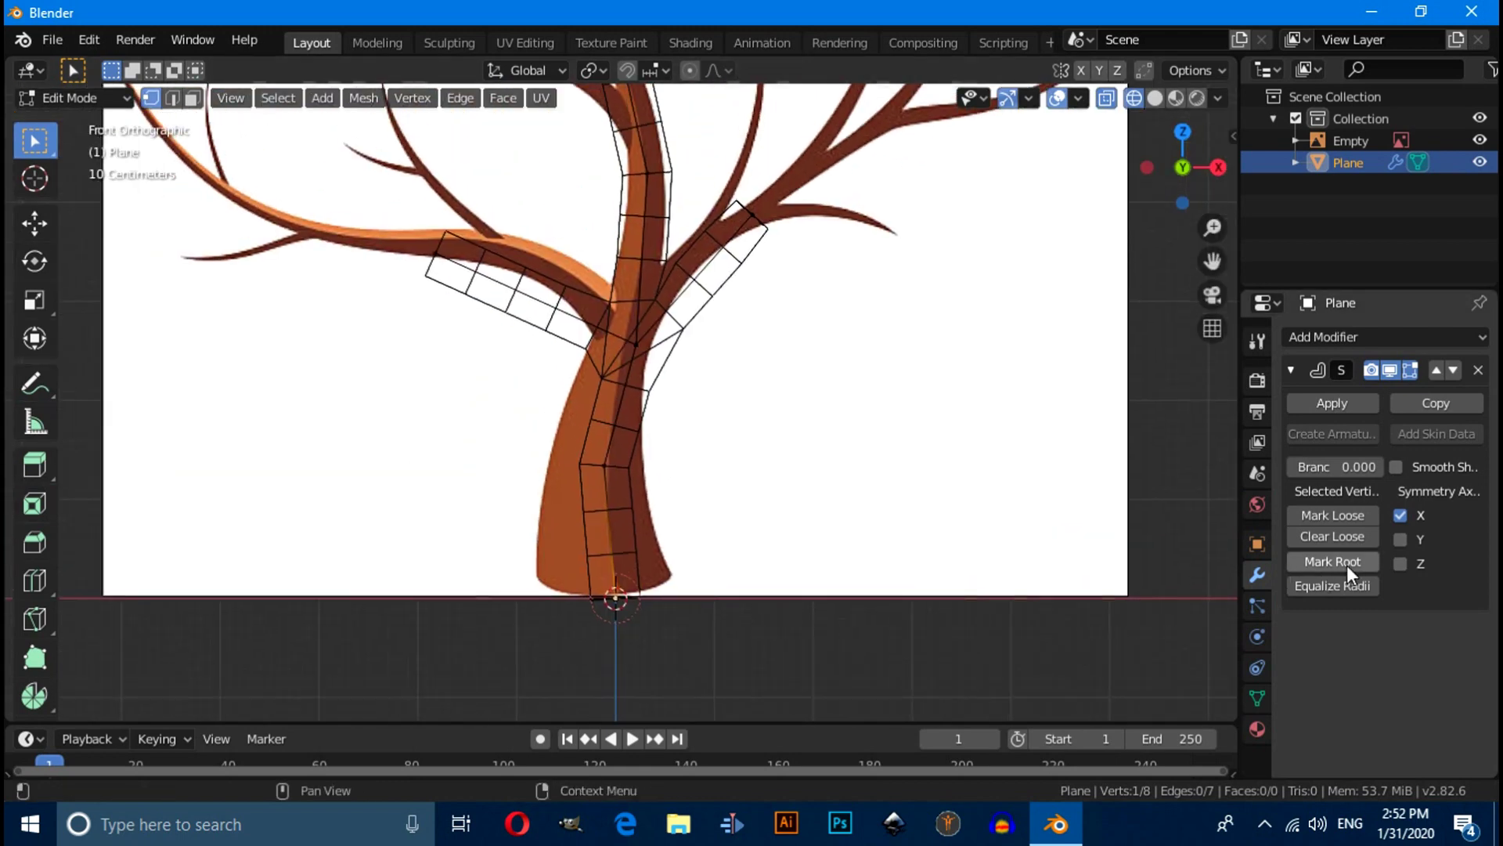
click(1323, 563)
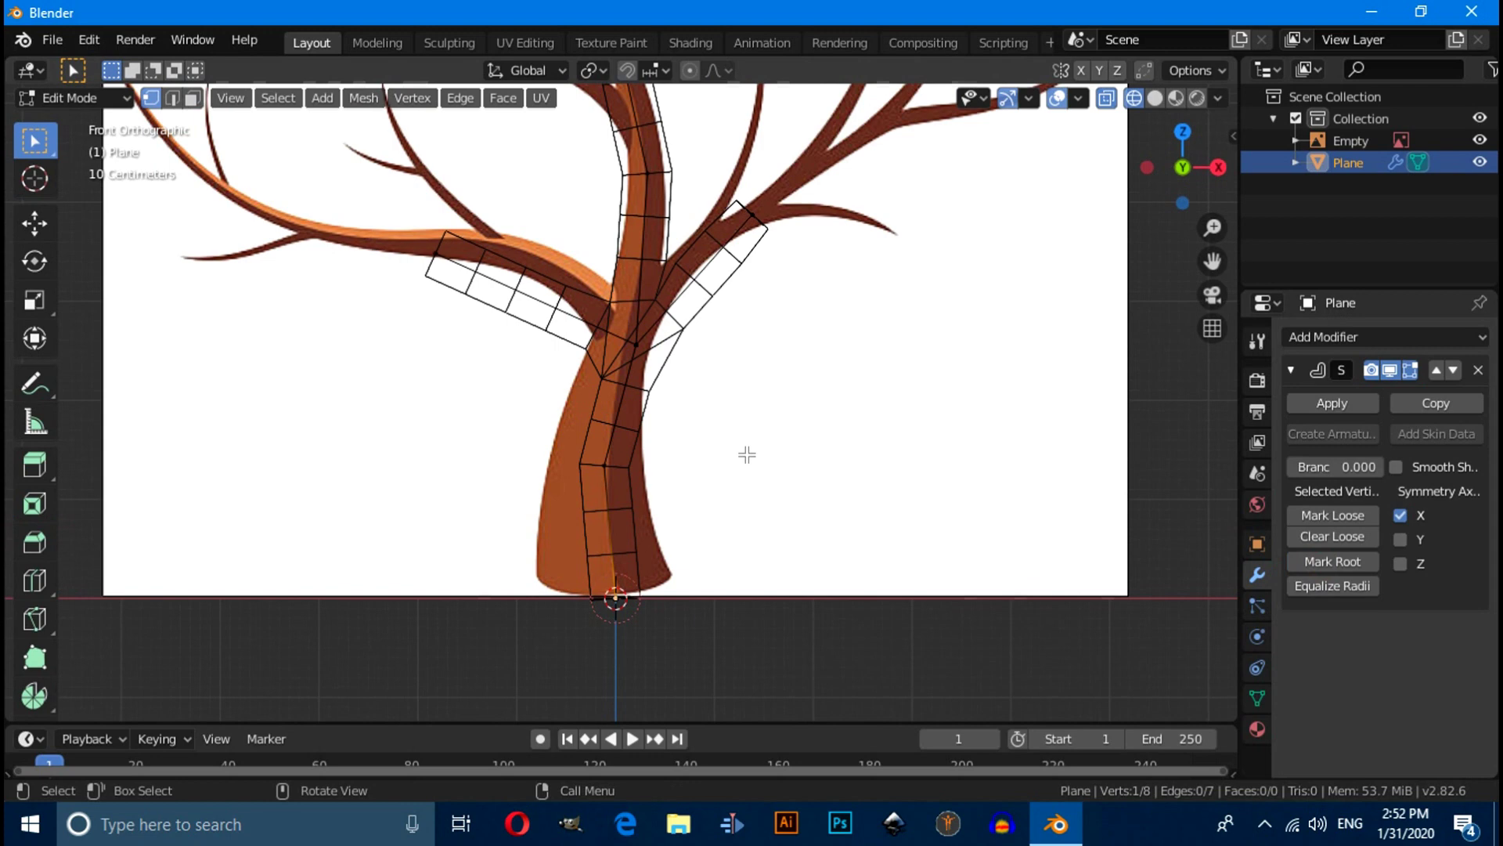
Extrude three vertices from the left branch end along the long limb to its upper-left end
scroll(747, 454, down, 3)
scroll(530, 393, up, 1)
click(541, 359)
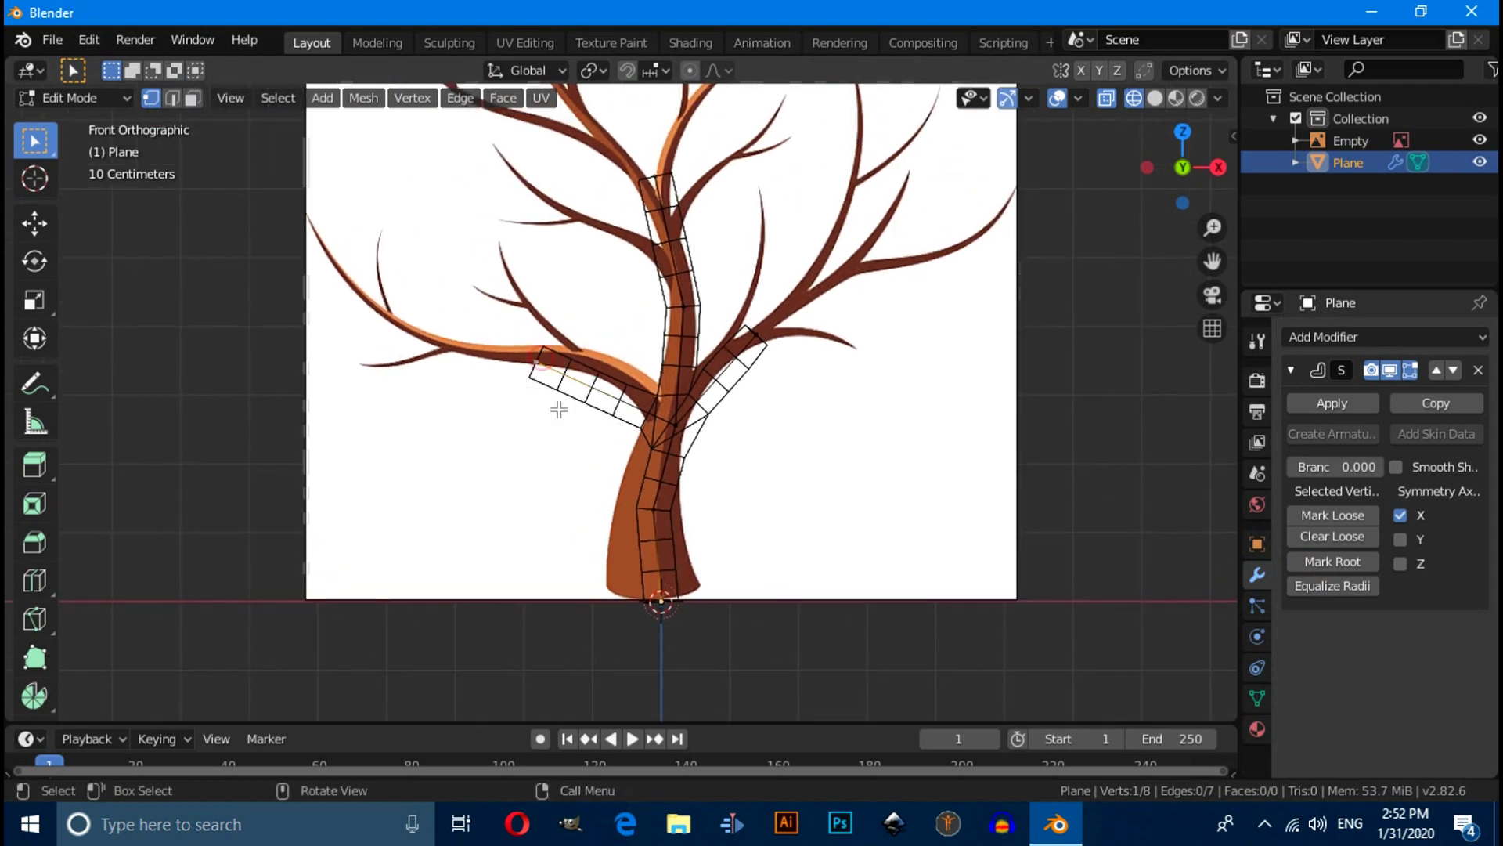
key(e)
click(493, 393)
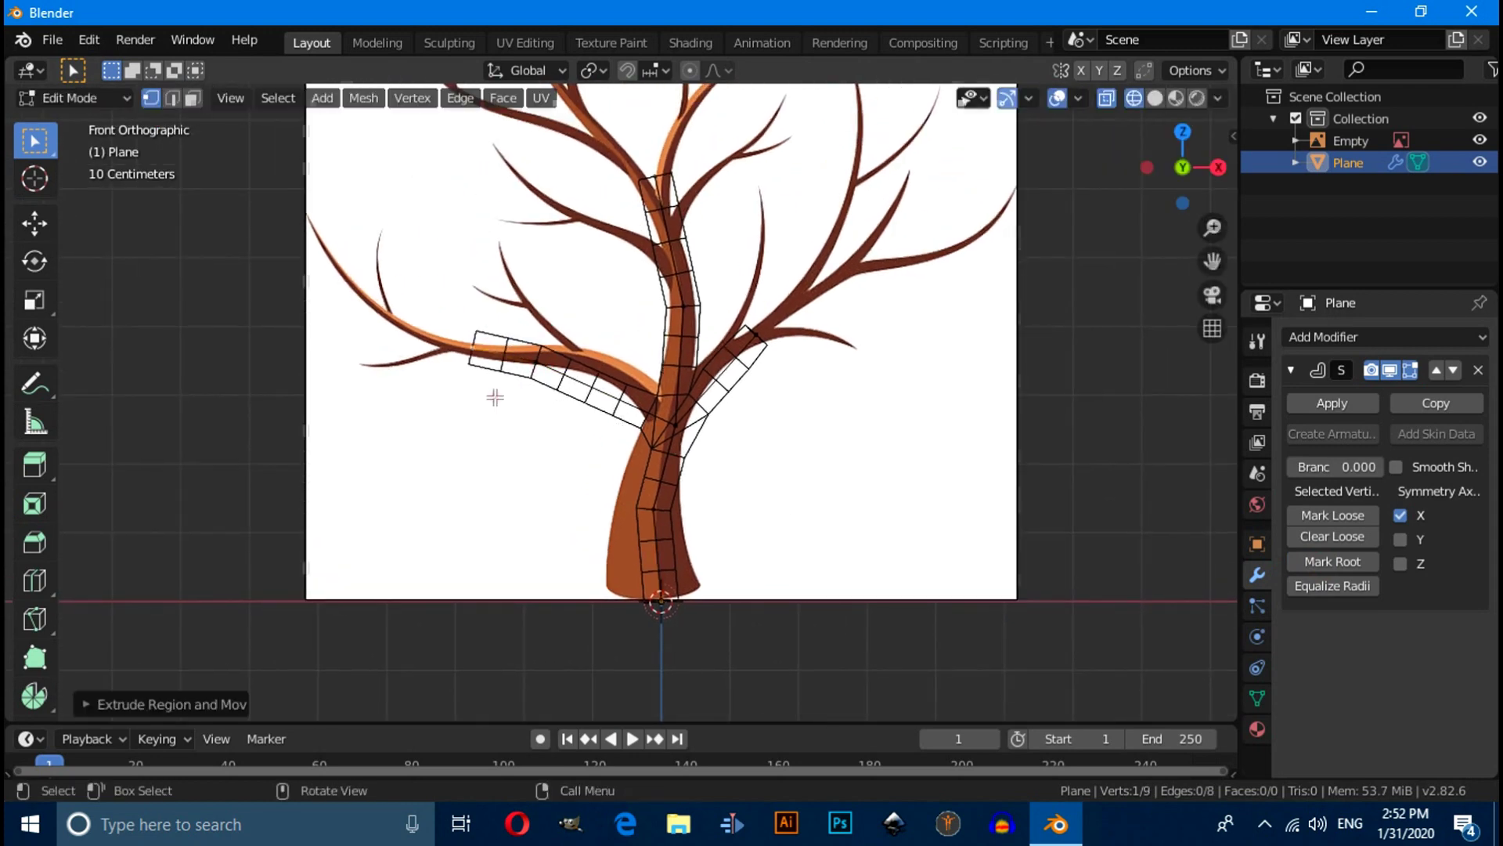
key(e)
click(387, 346)
key(e)
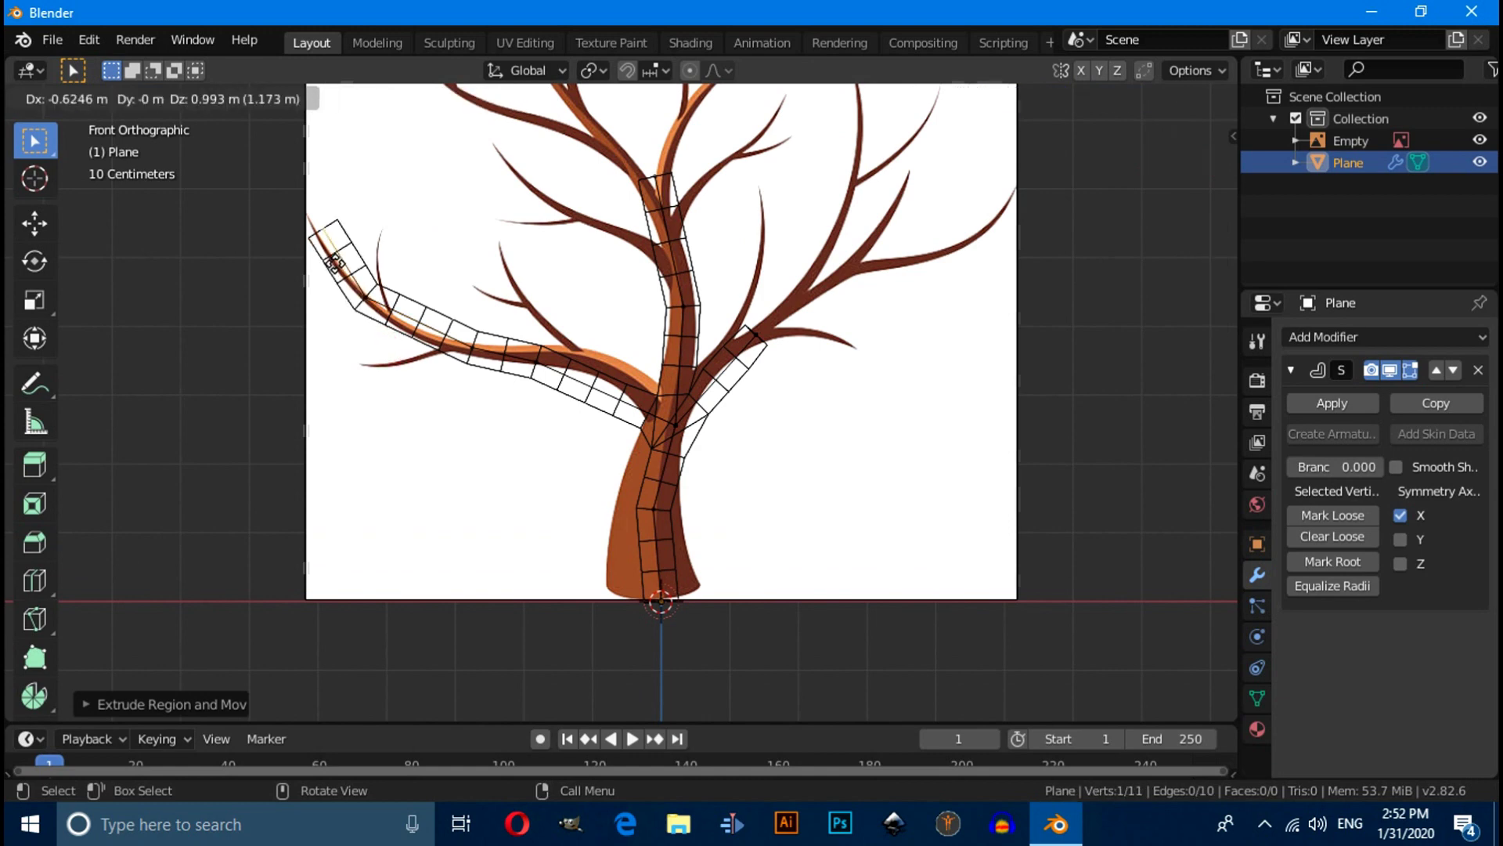
click(329, 251)
Taper the skin radius along the left limb, thin at the tip and thicker toward the trunk
shift+middle_drag(386, 361, 432, 428)
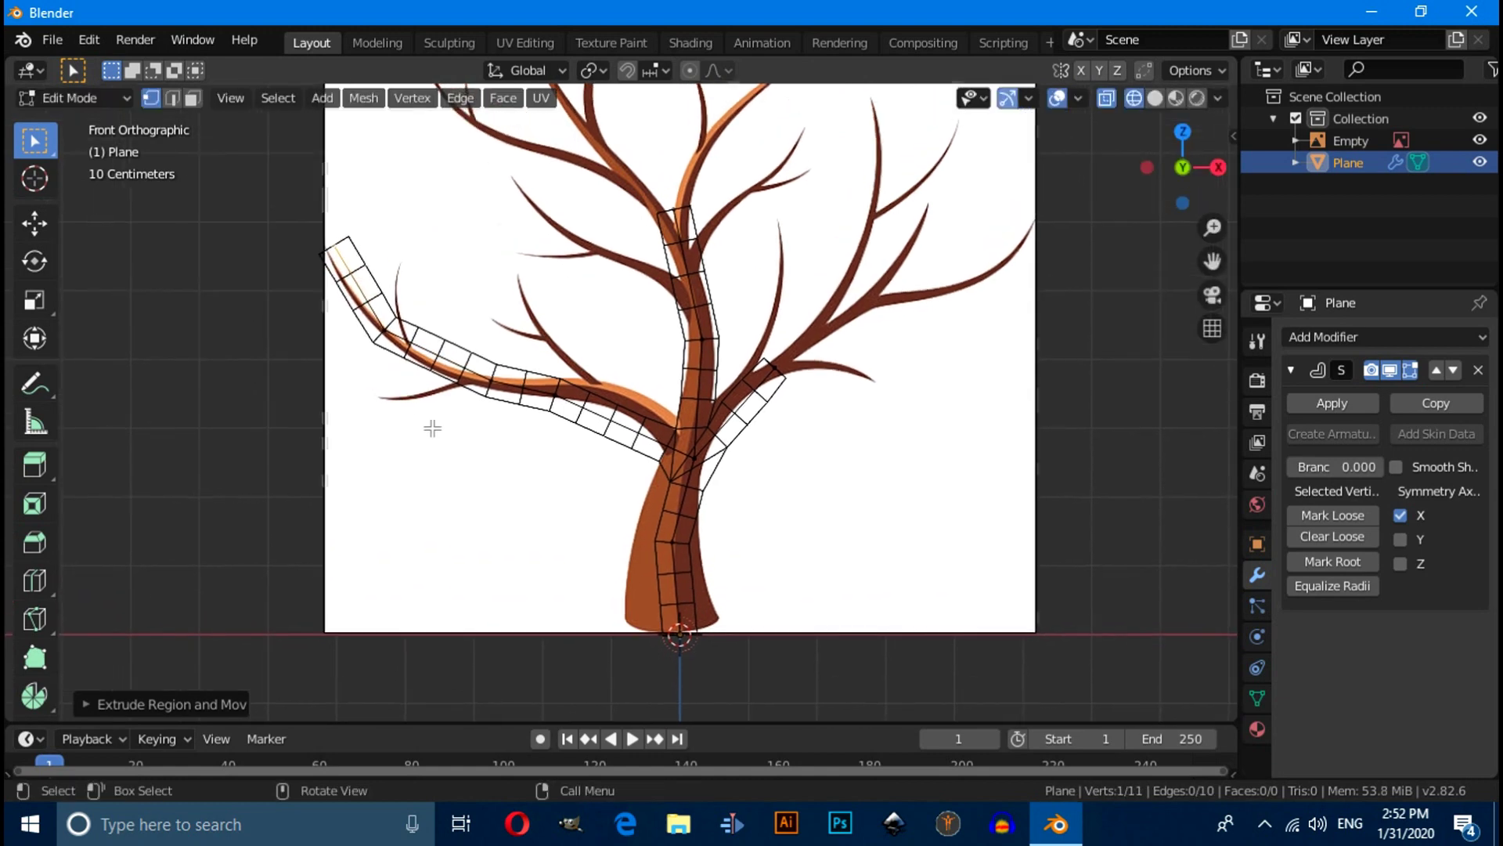
key(ctrl+a)
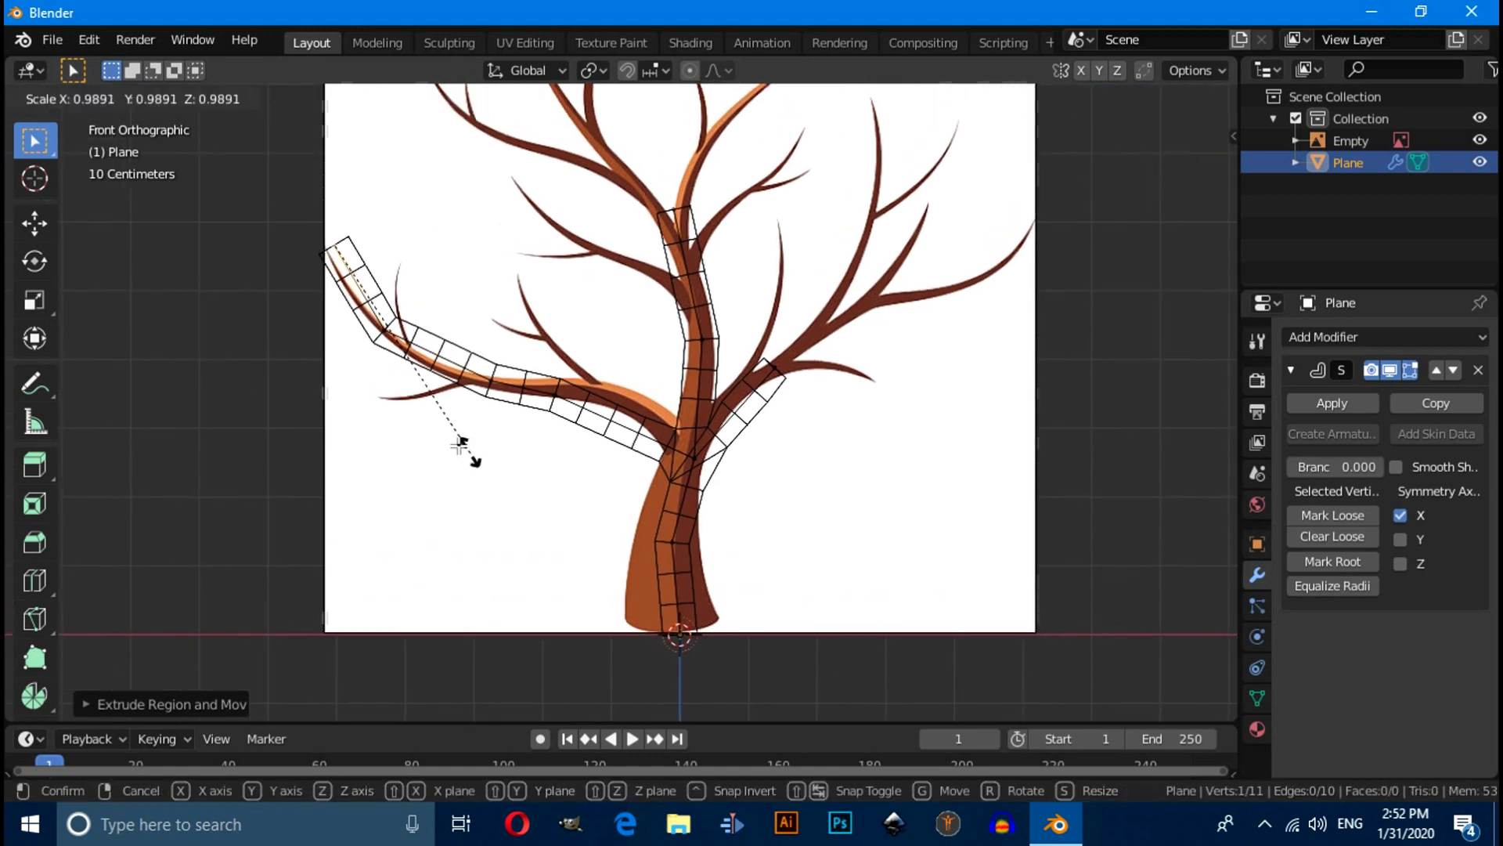
click(389, 343)
key(ctrl+a)
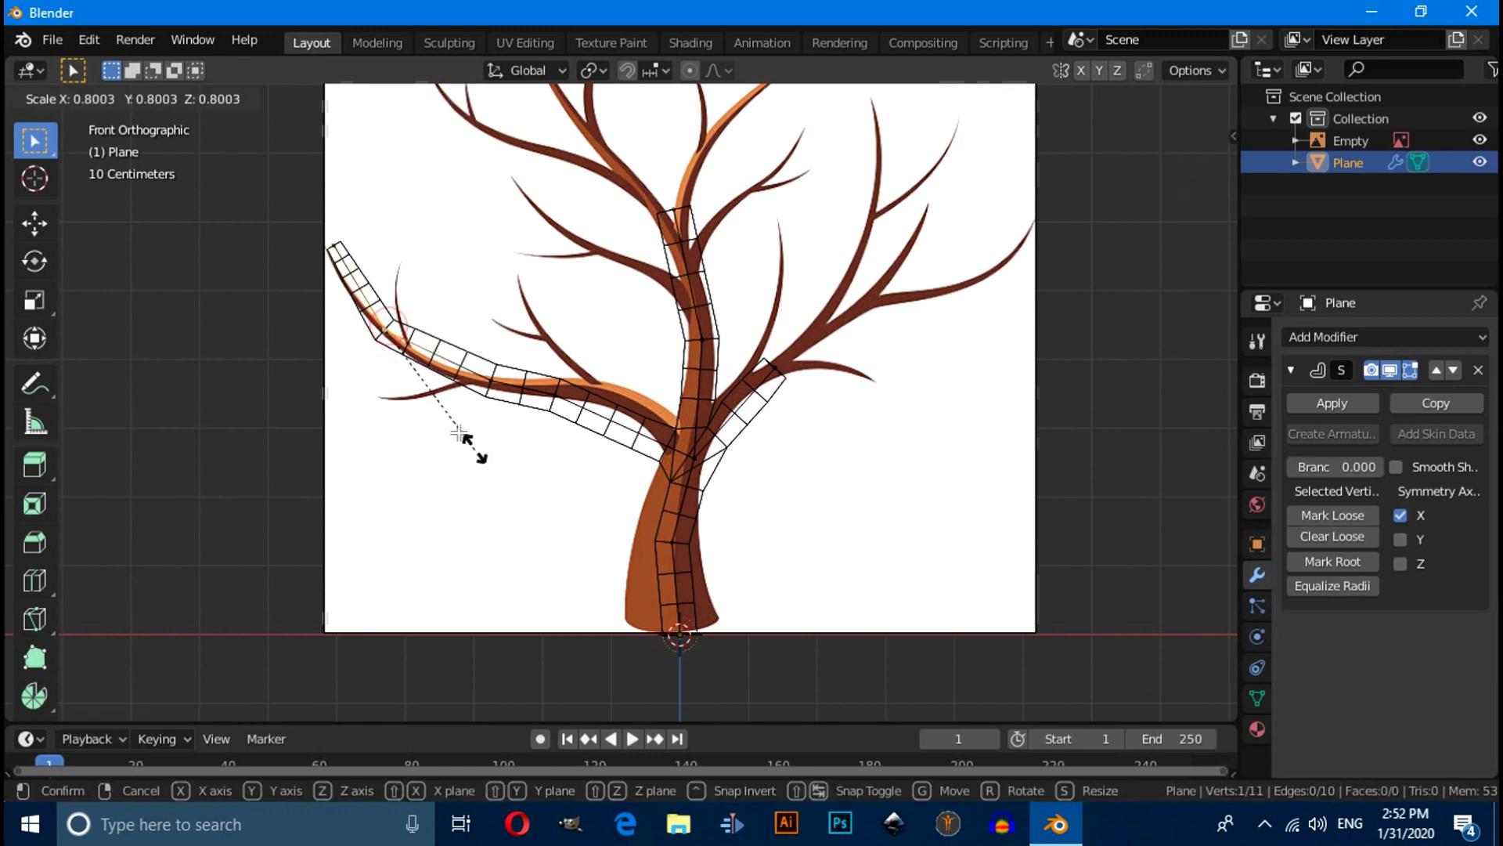
click(435, 399)
click(498, 388)
key(ctrl+a)
click(525, 462)
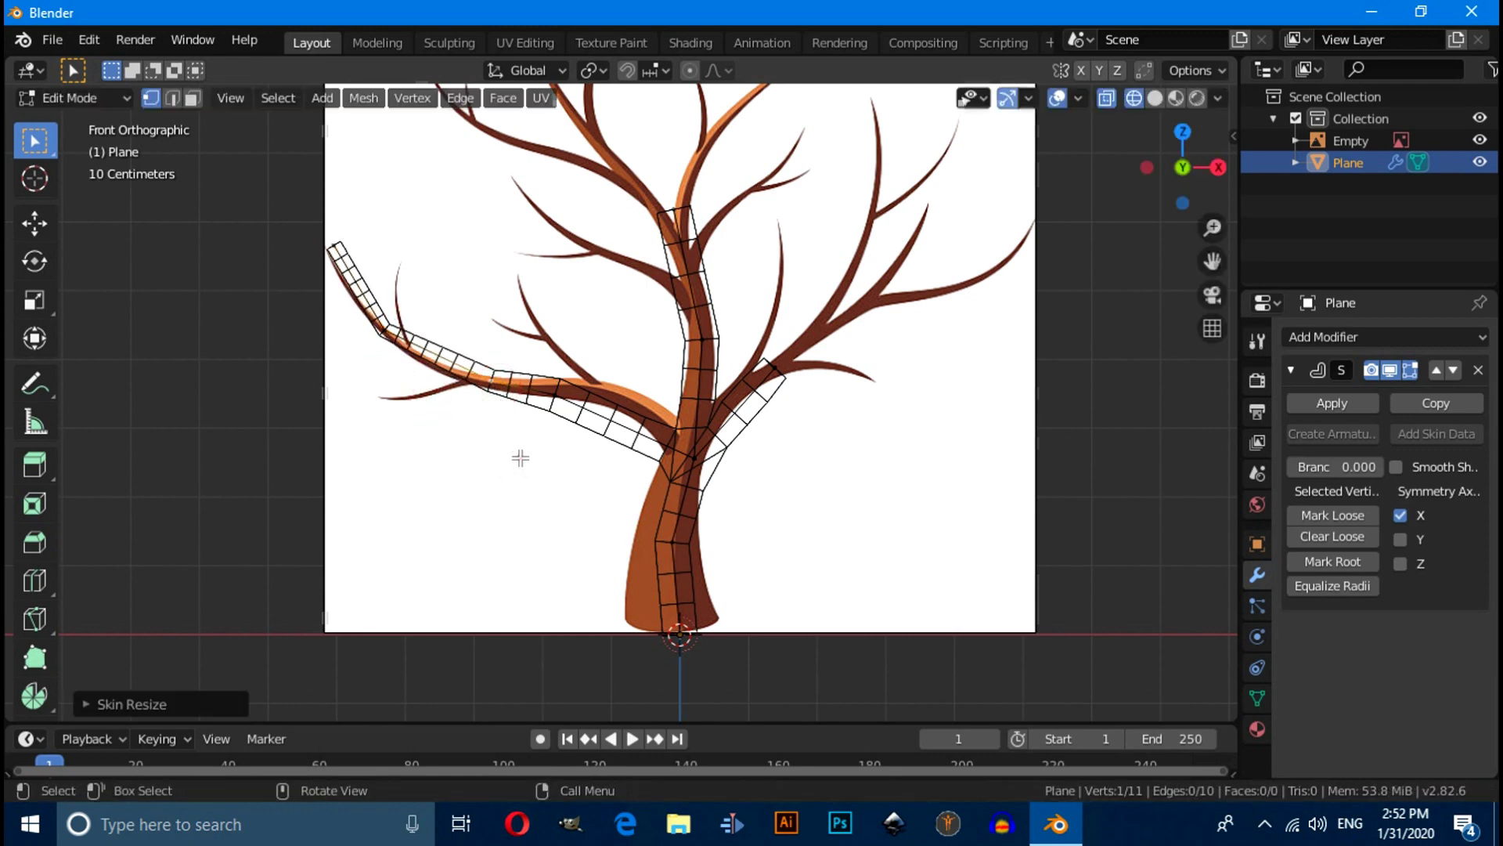
click(521, 459)
key(ctrl+a)
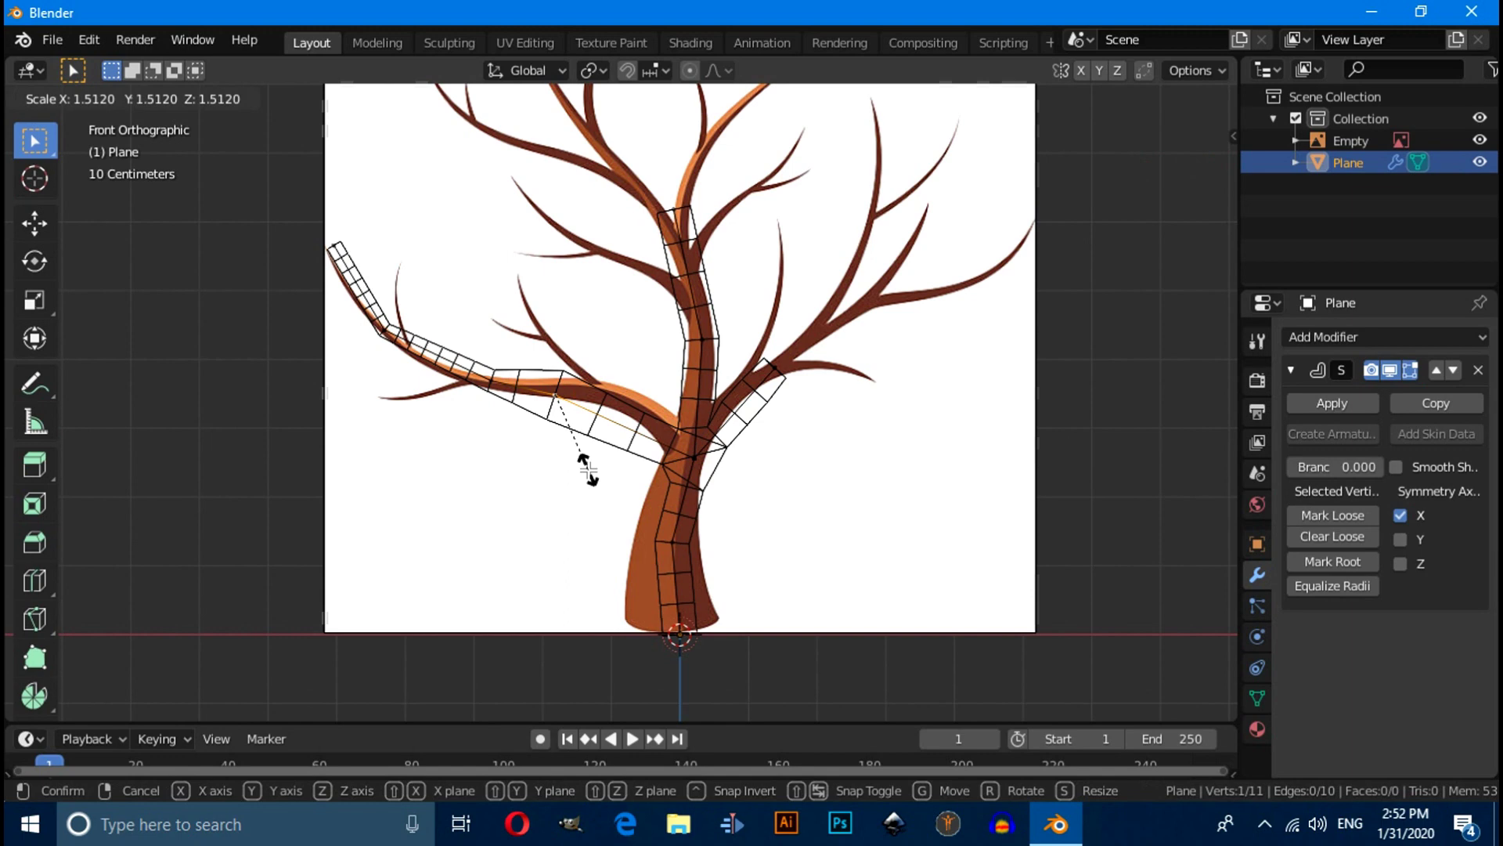
click(579, 451)
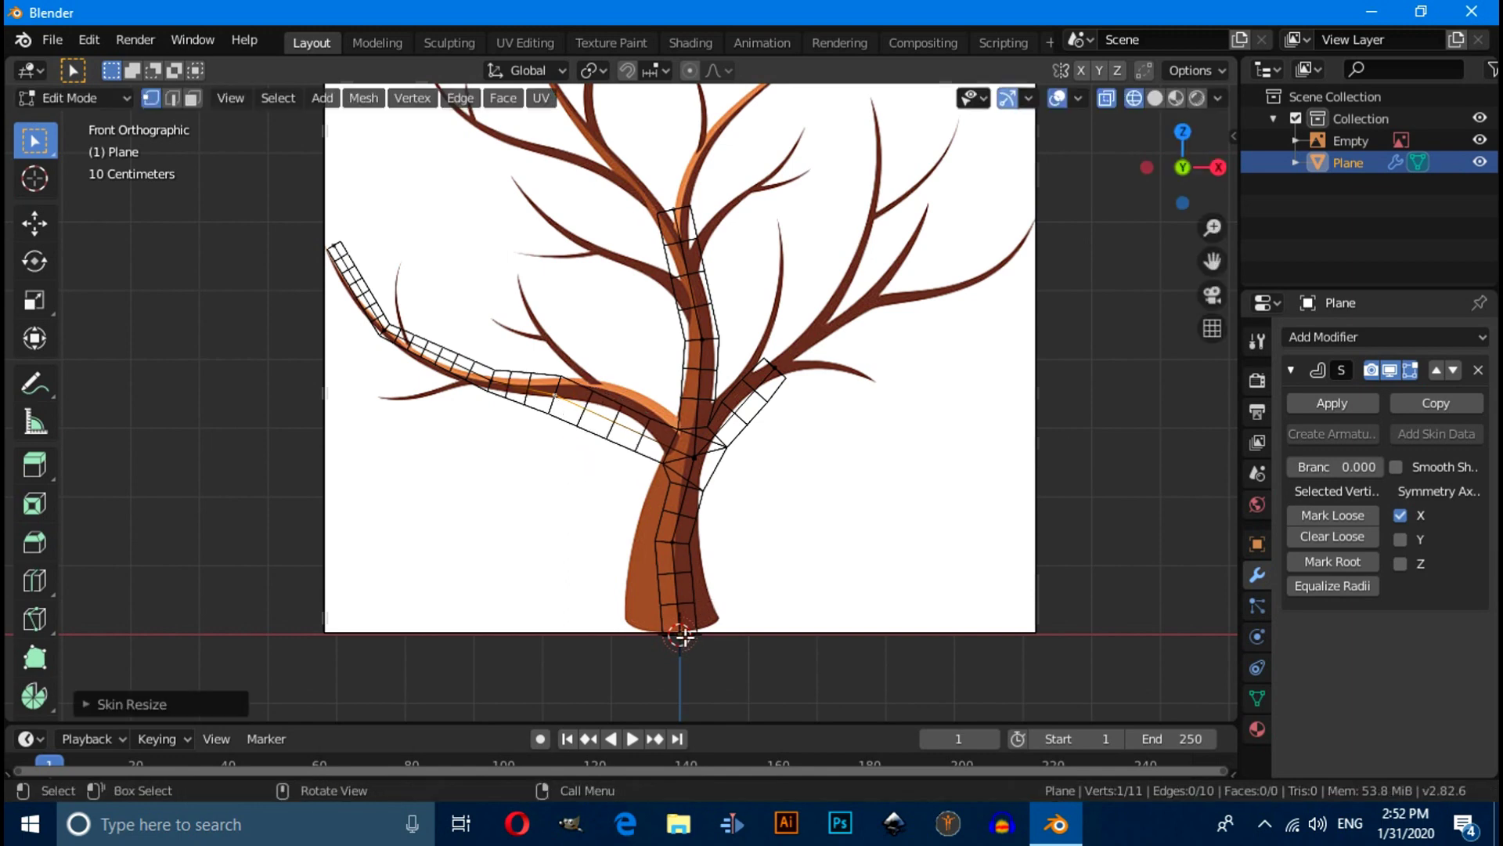
Widen the skin radius at the trunk base
shift+middle_drag(683, 638, 672, 563)
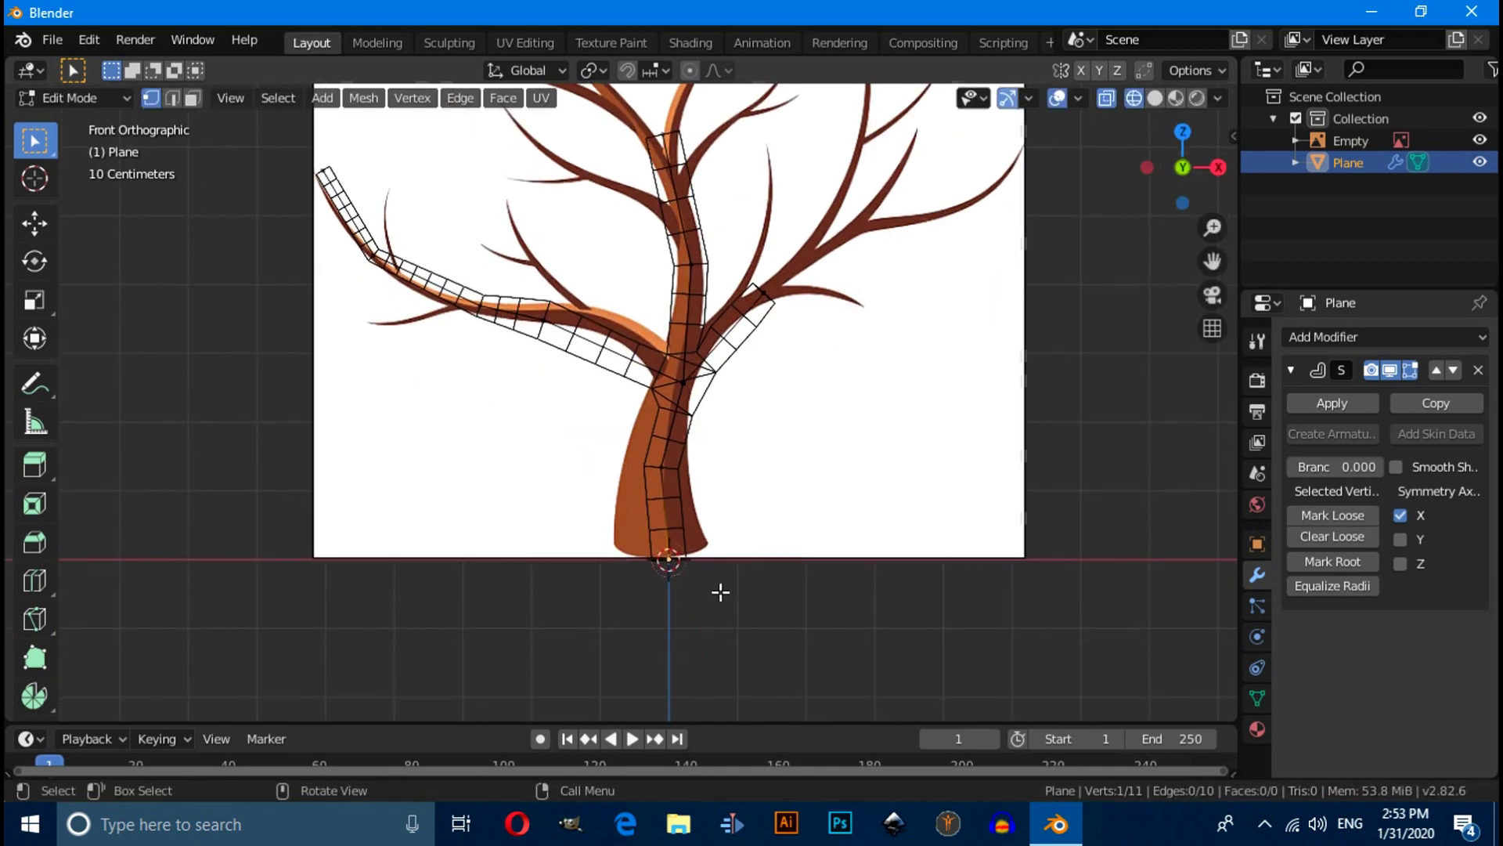
key(ctrl+a)
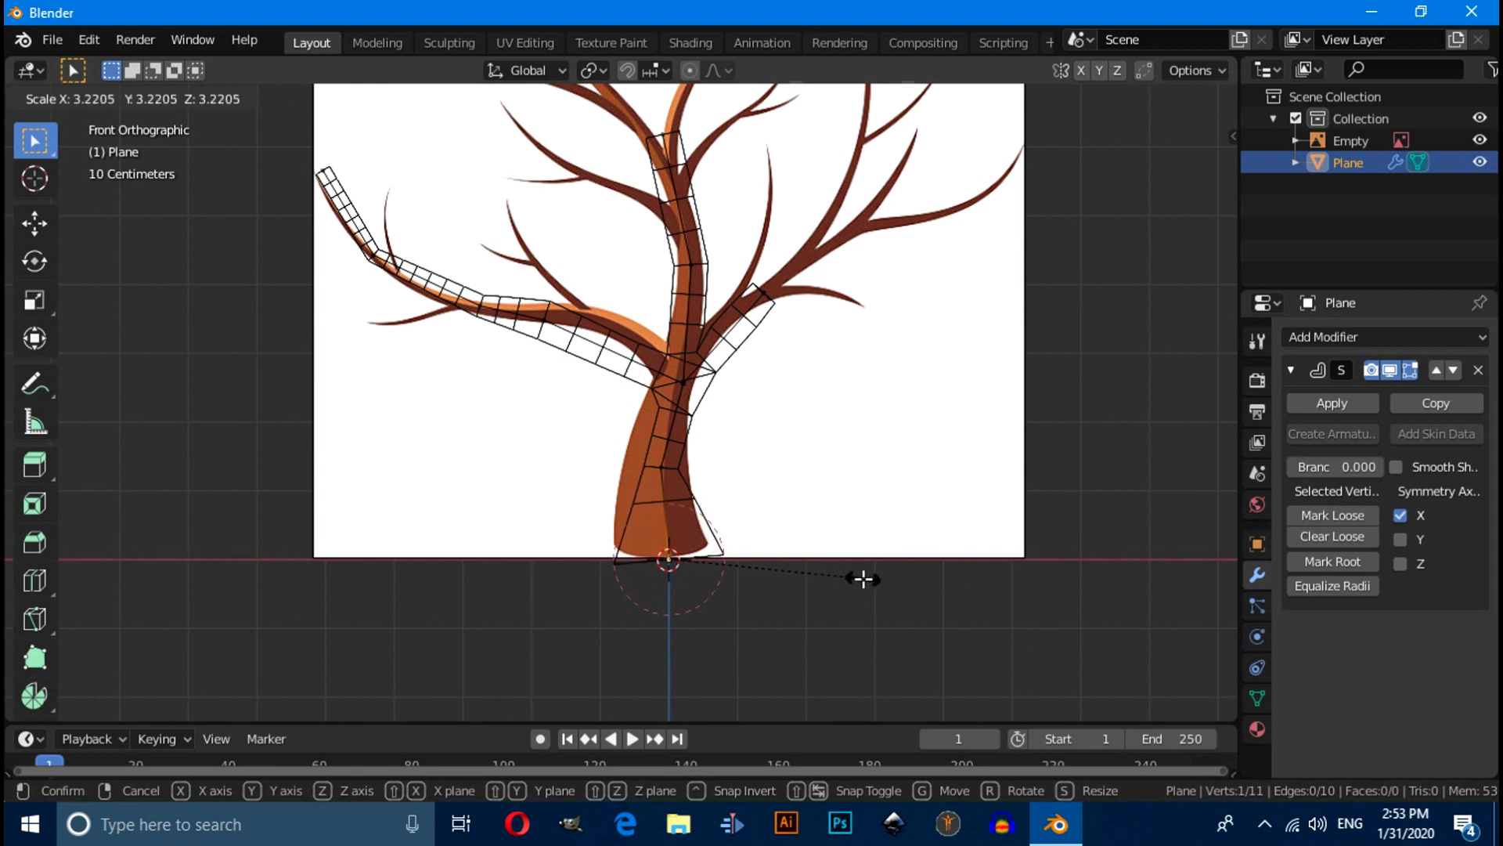
click(862, 578)
shift+scroll(794, 483, up, 5)
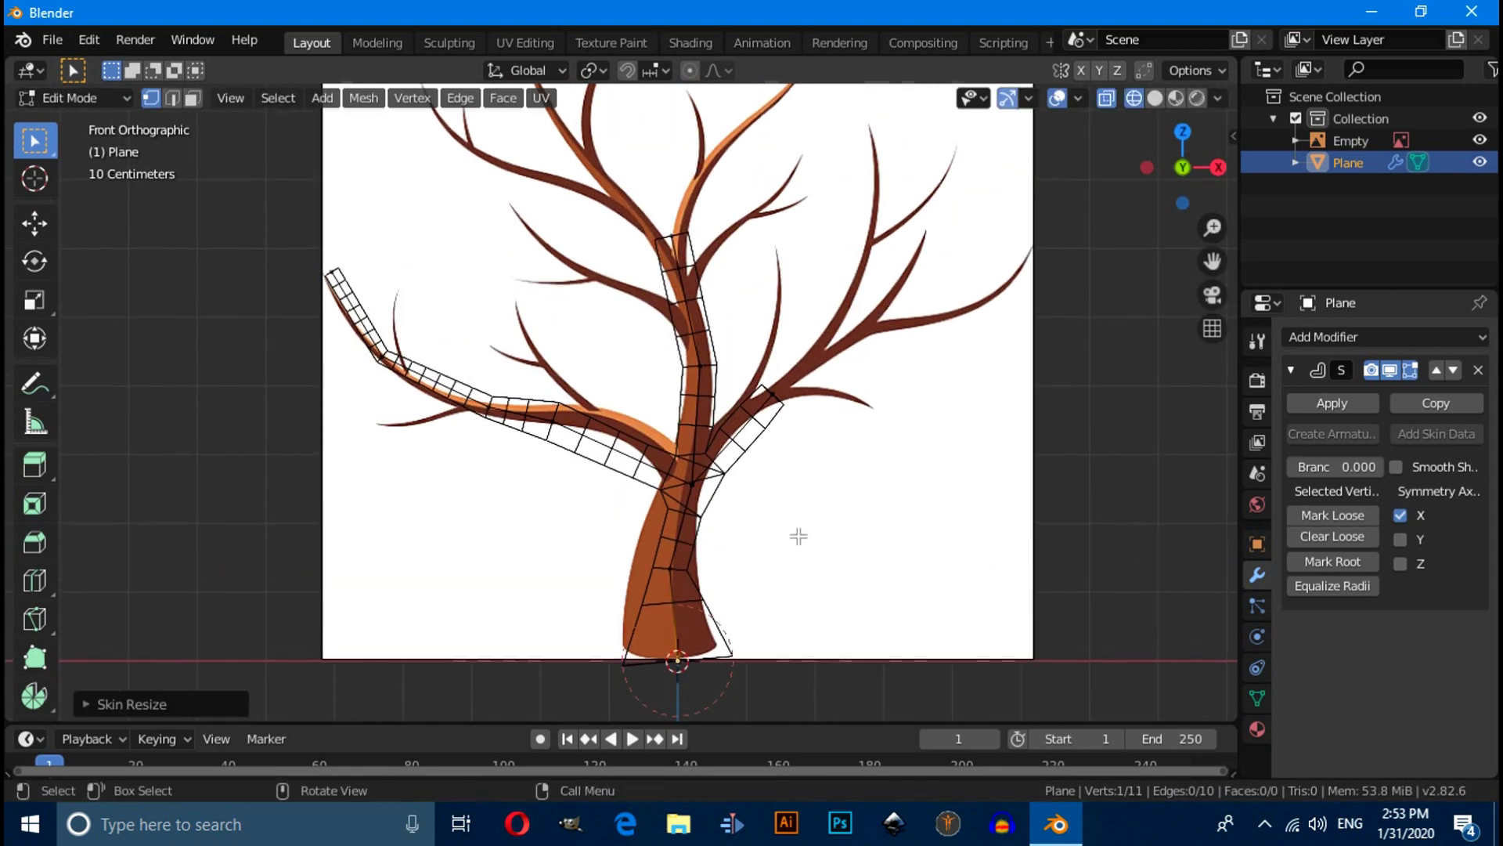
scroll(478, 466, up, 1)
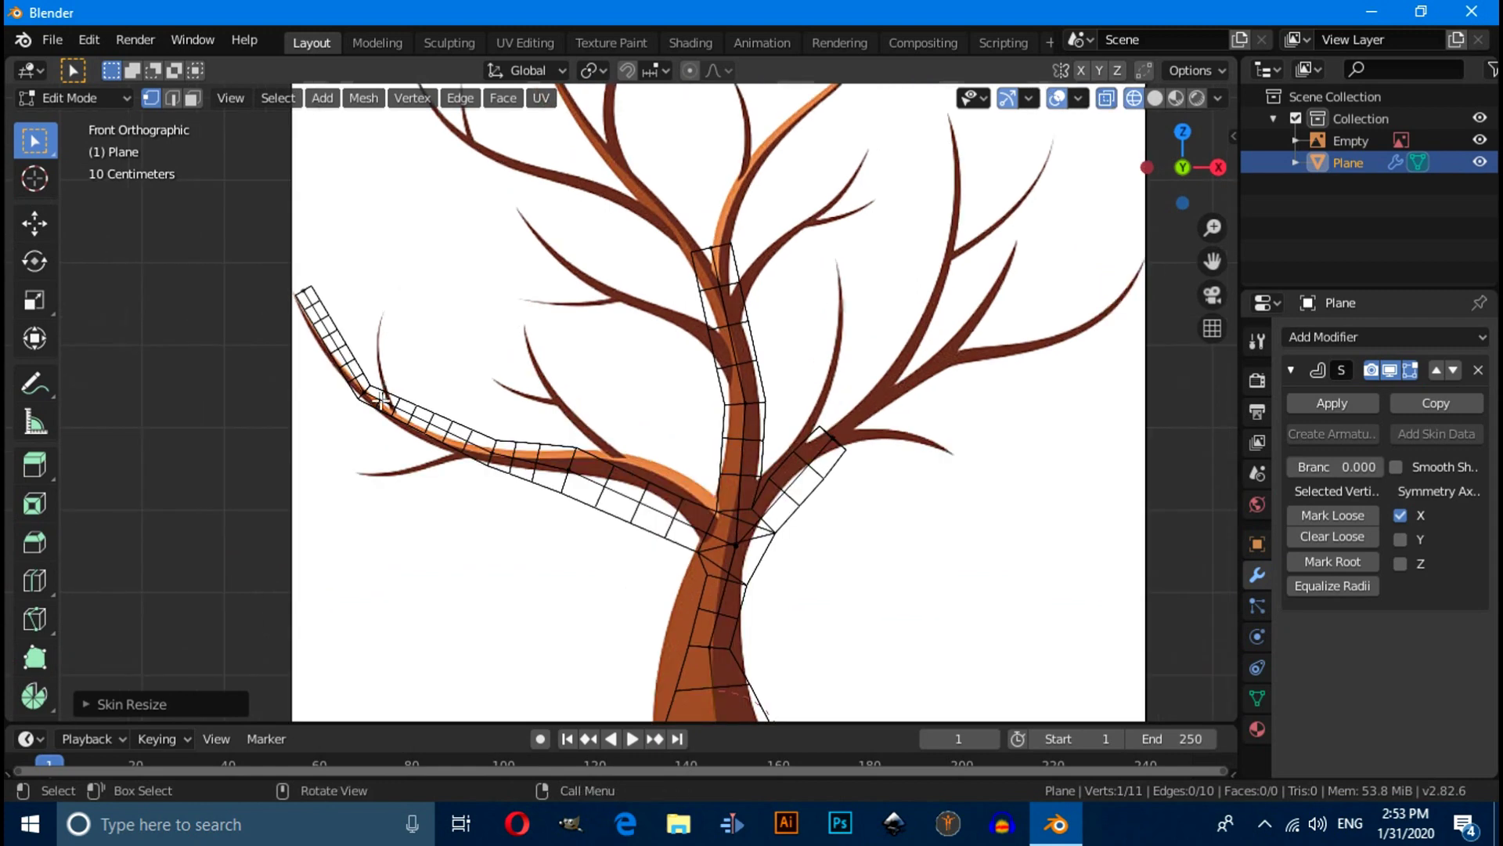
Extrude a forked twig with an upward tip and a leftward prong, then select its vertices
key(e)
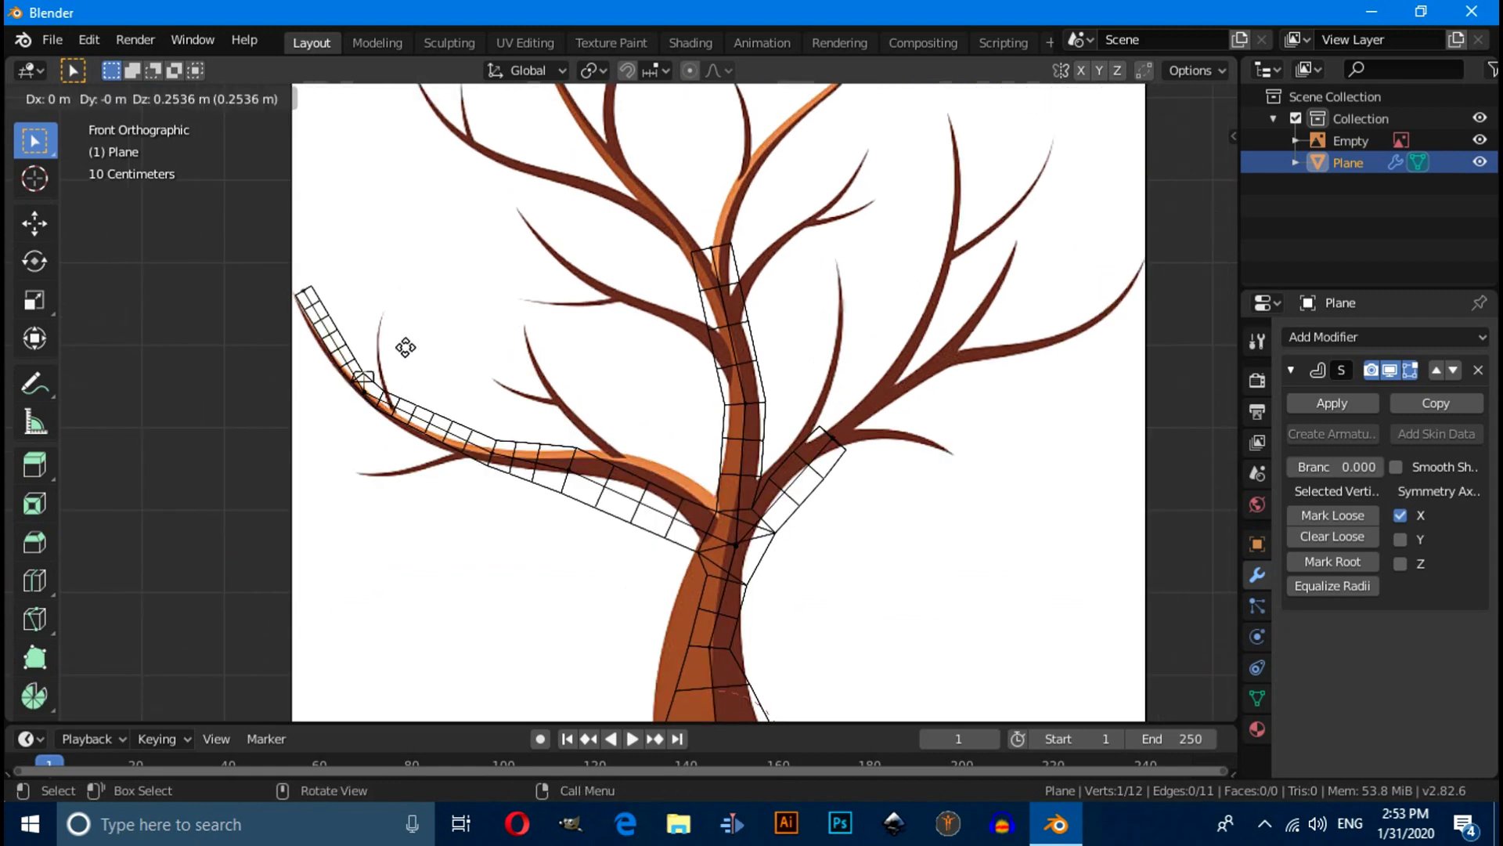
click(419, 311)
key(e)
click(430, 279)
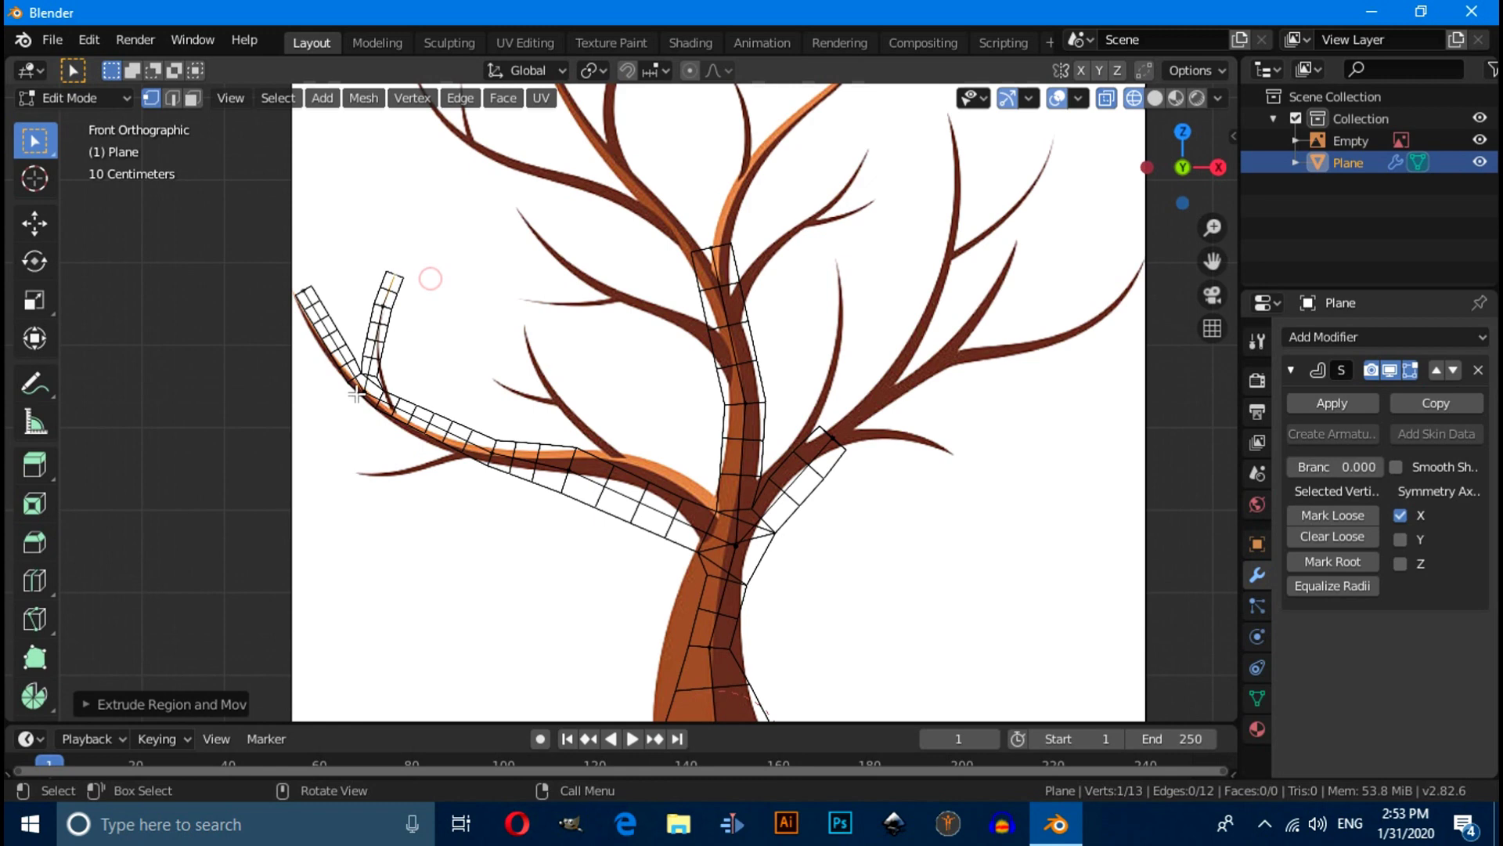
key(e)
click(280, 411)
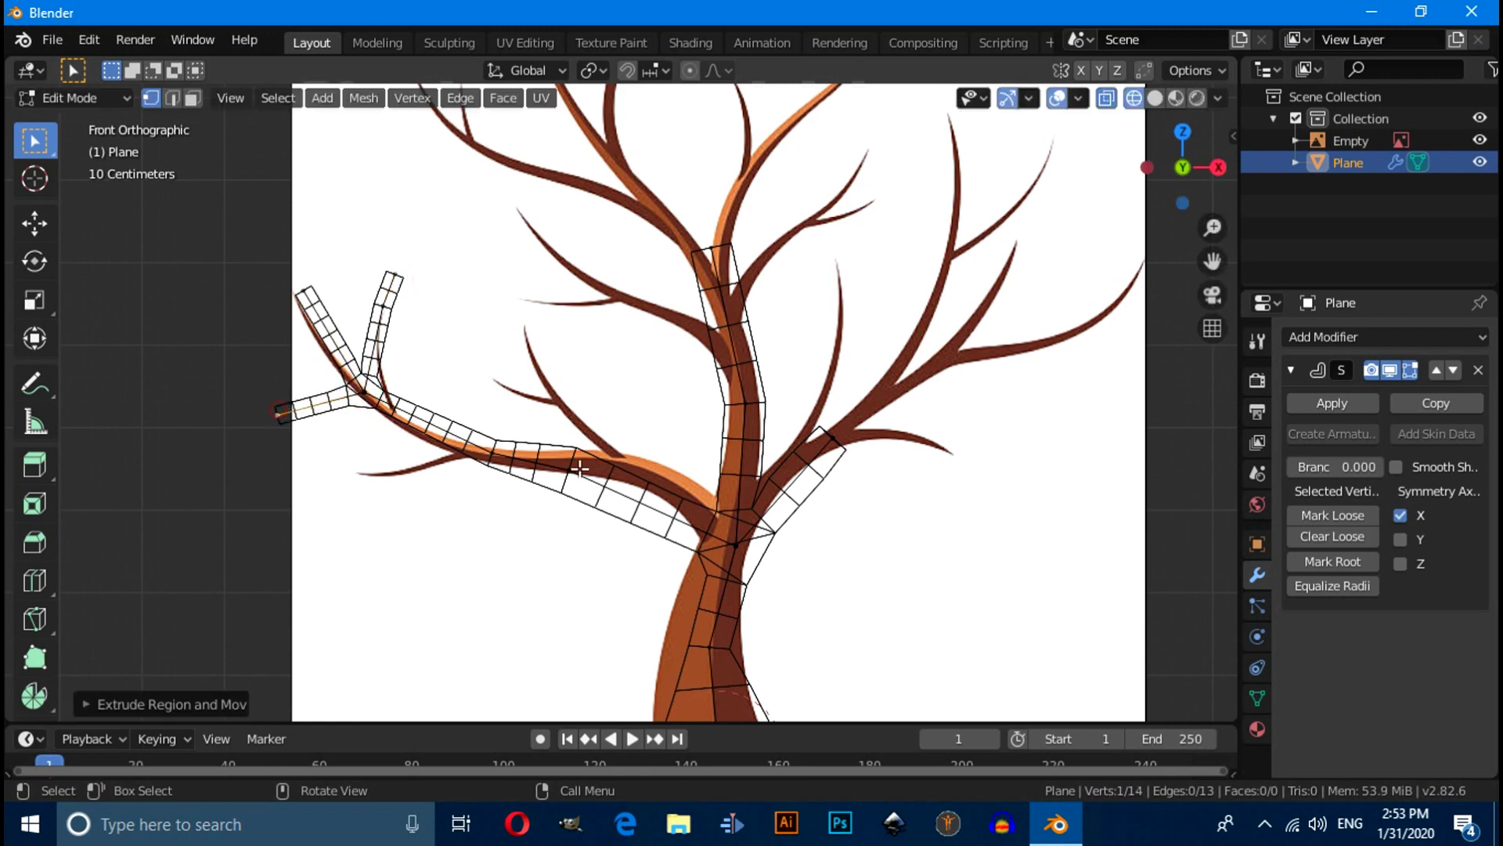
key(shift)
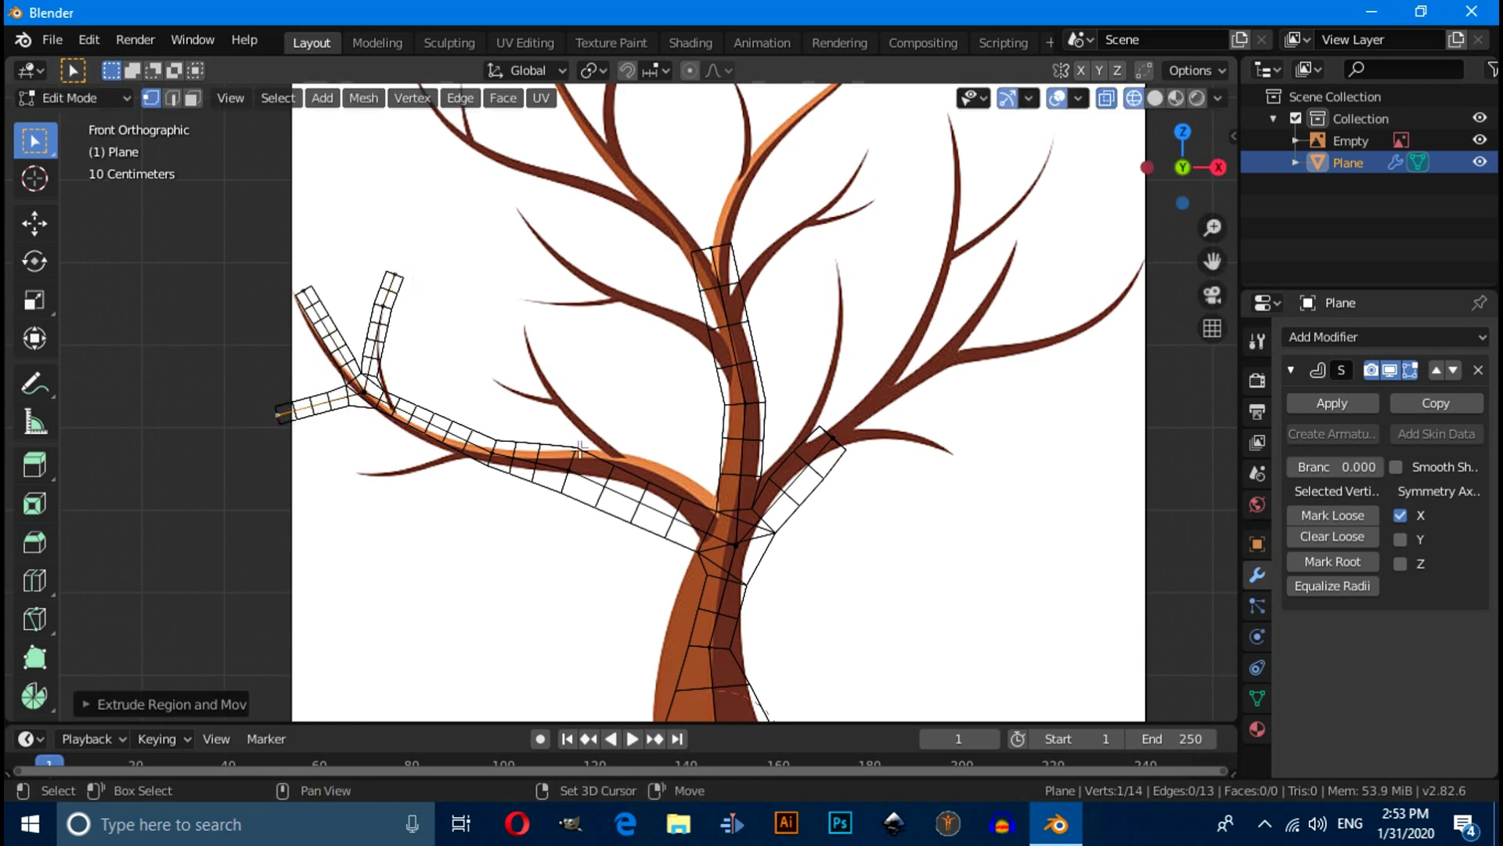
shift+middle_drag(581, 447, 618, 509)
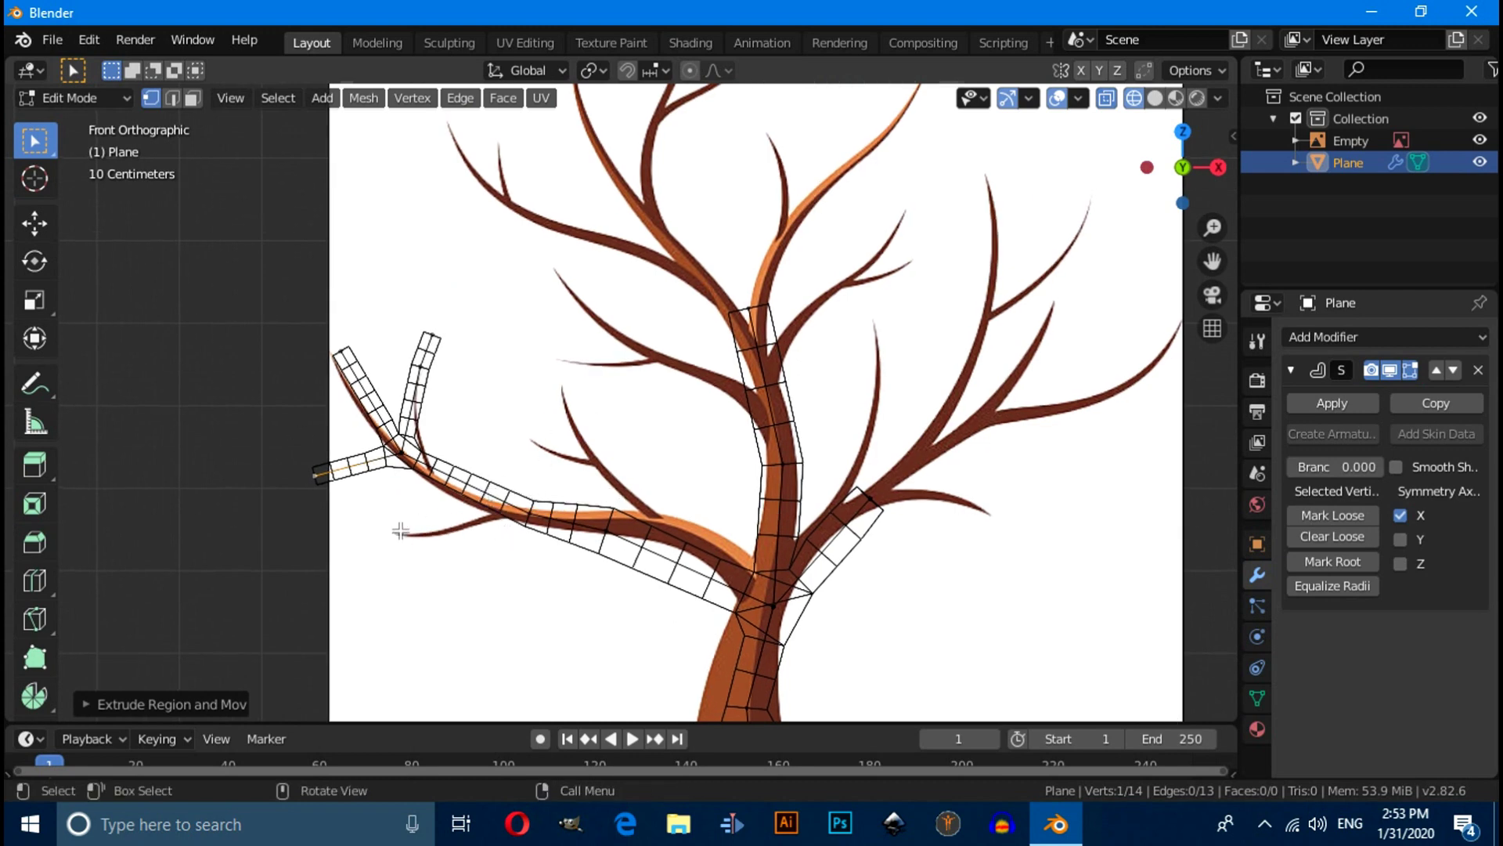
ctrl+click(347, 379)
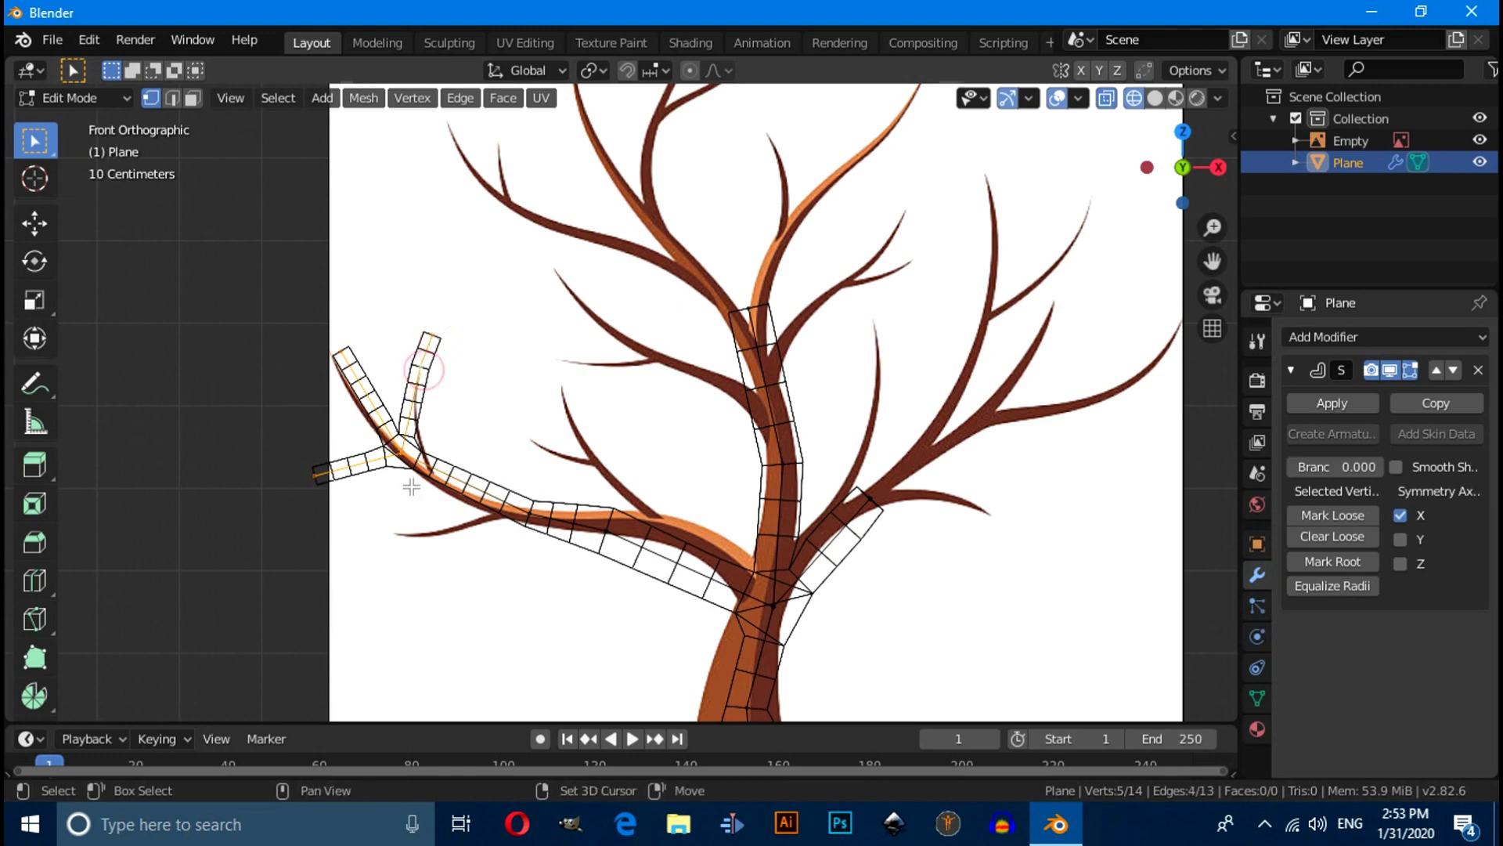
Duplicate the forked twig and place and rotate the copy on the upper central branch
ctrl+click(429, 338)
key(shift+d)
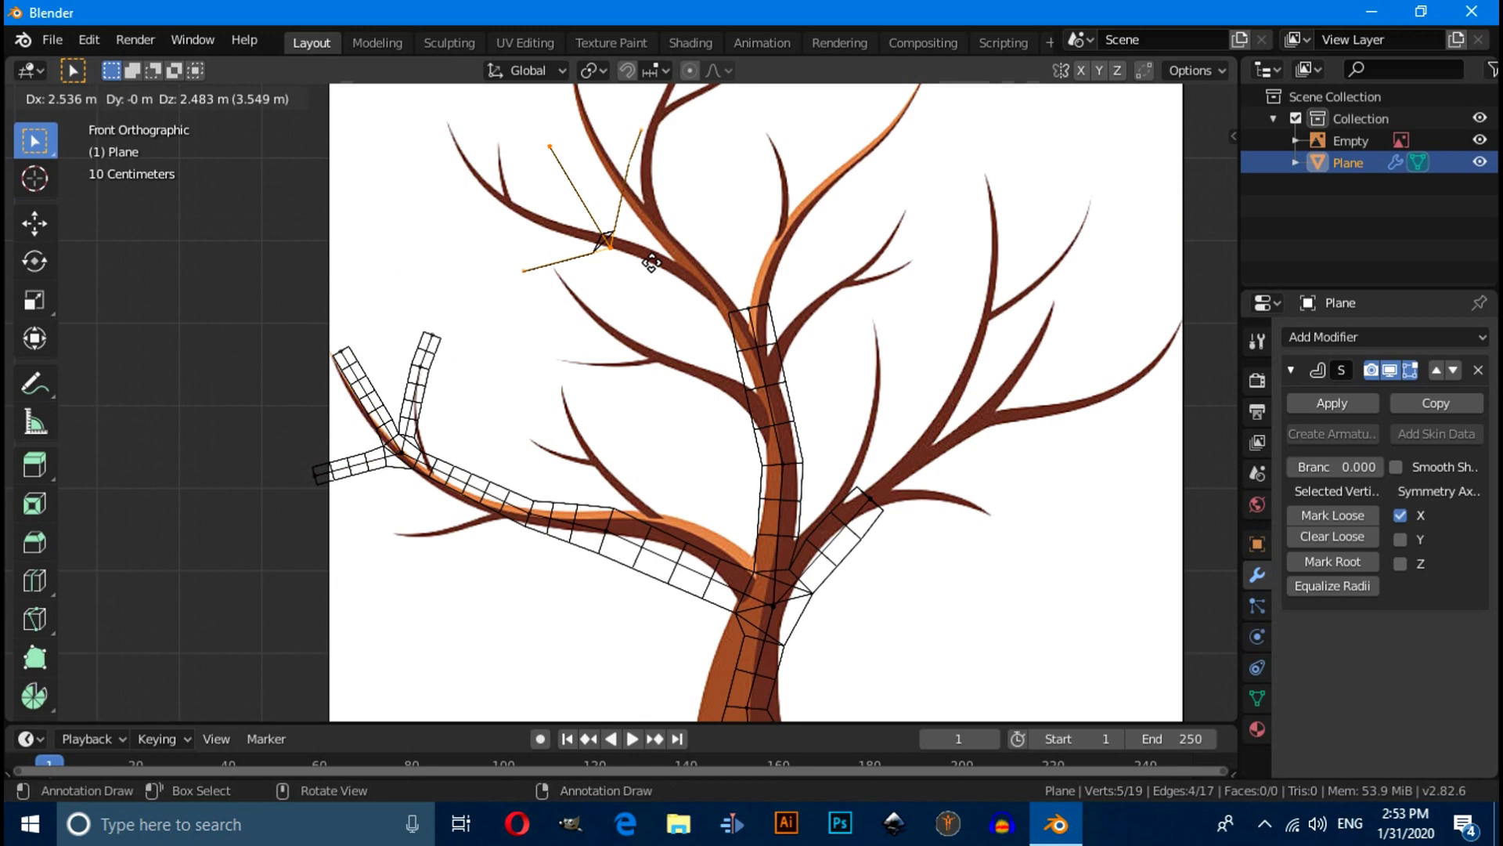
click(701, 250)
key(r)
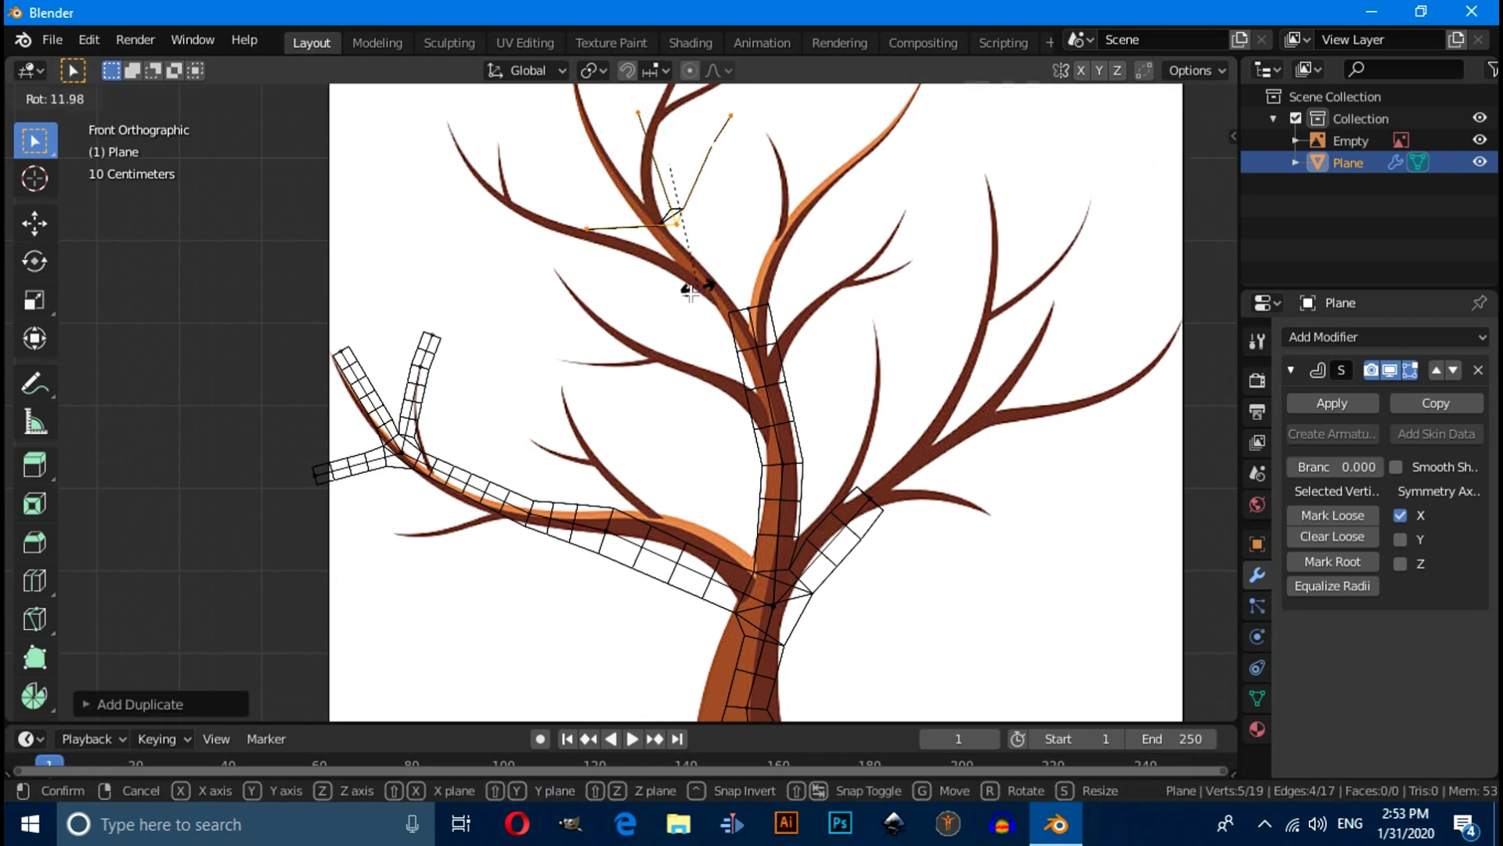
click(686, 295)
Join the copied twig's junction vertex to the trunk's top vertex with an edge
click(680, 325)
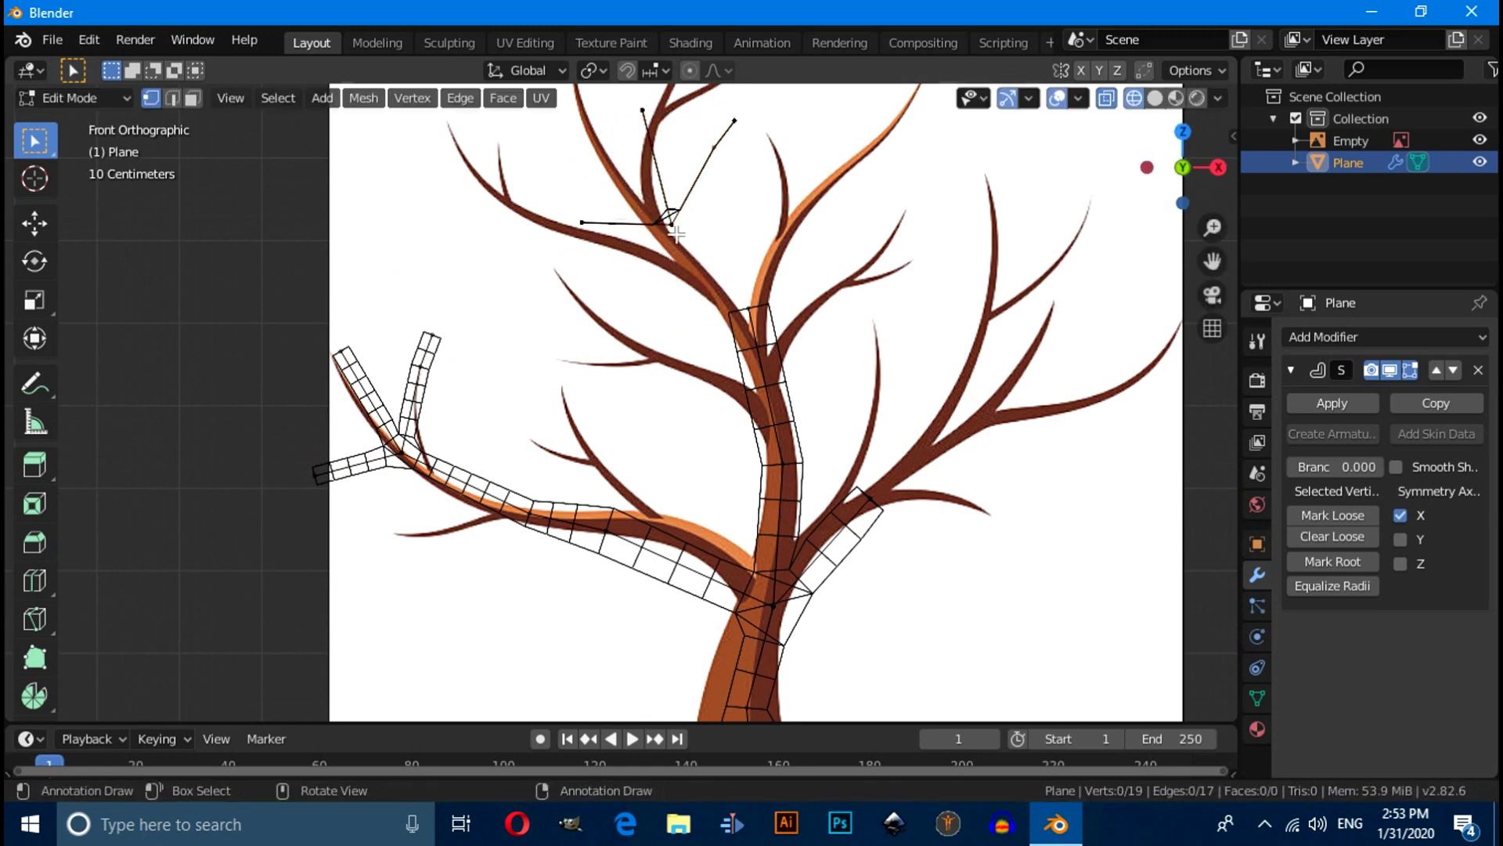
scroll(689, 164, up, 2)
click(694, 147)
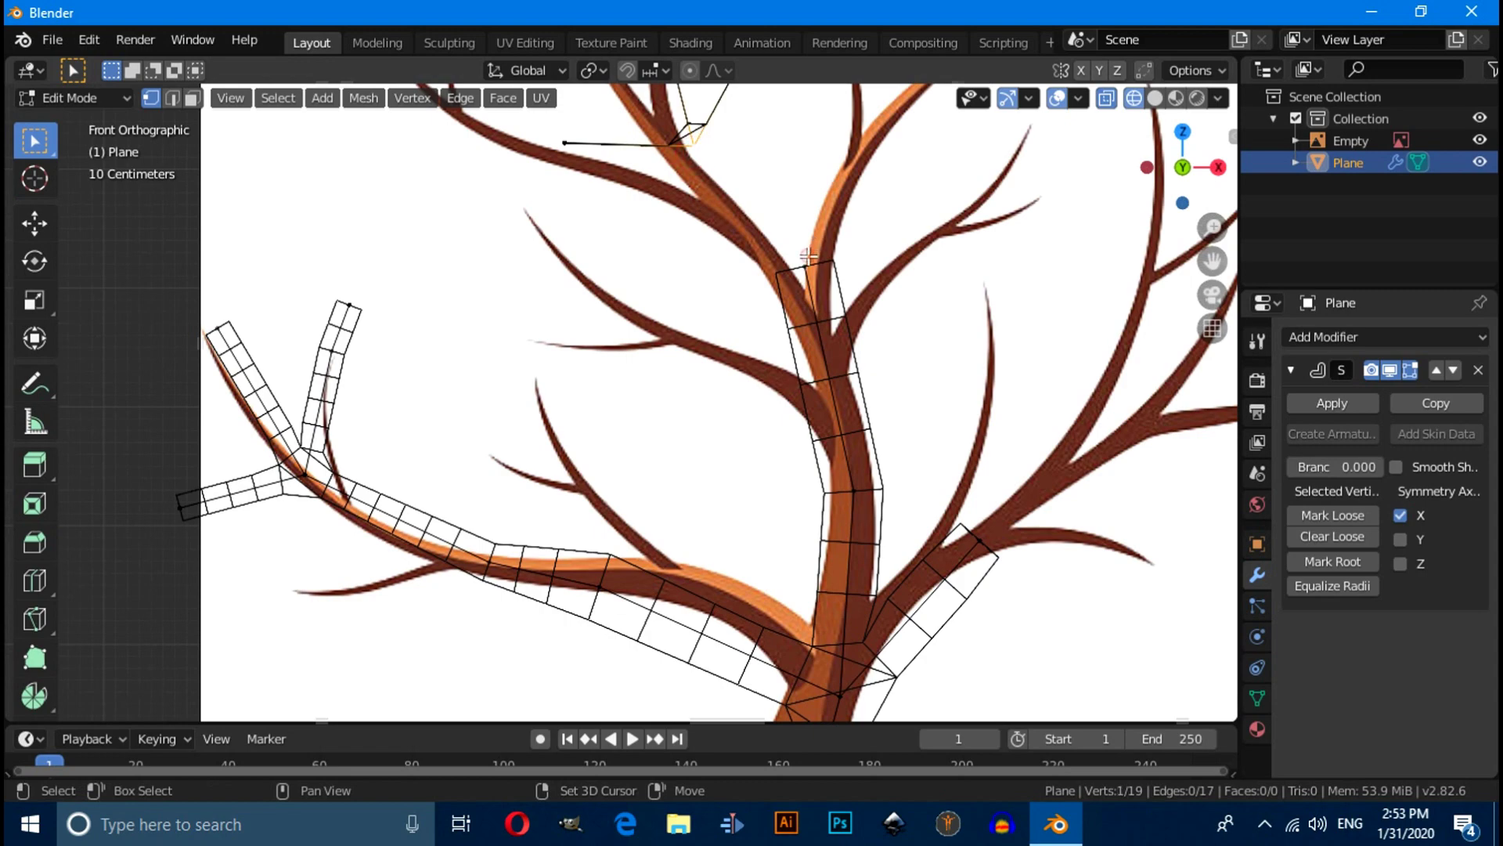
shift+click(807, 260)
key(f)
key(Home)
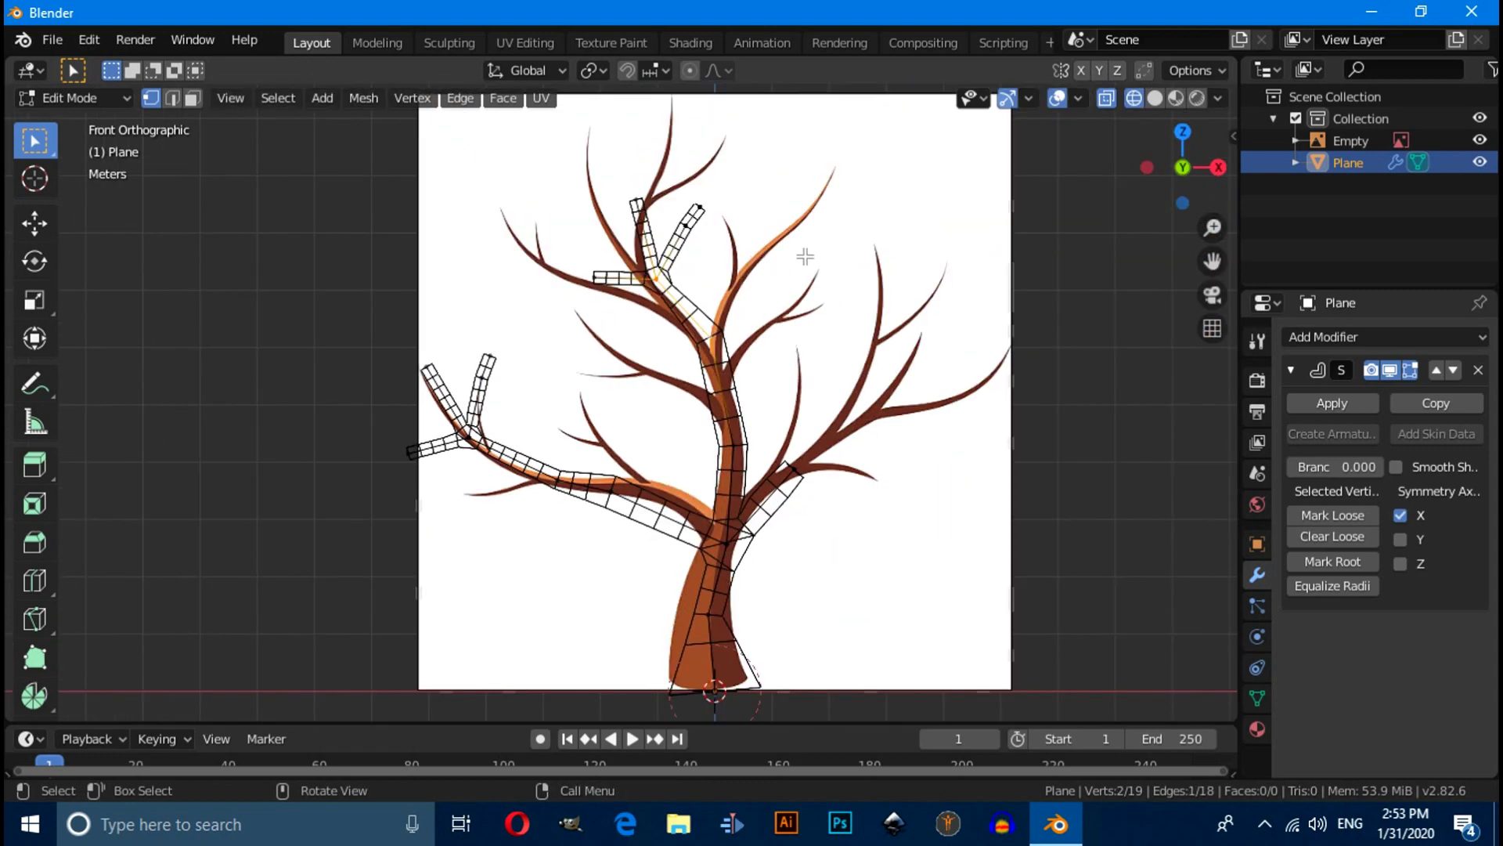
click(800, 258)
scroll(792, 259, up, 2)
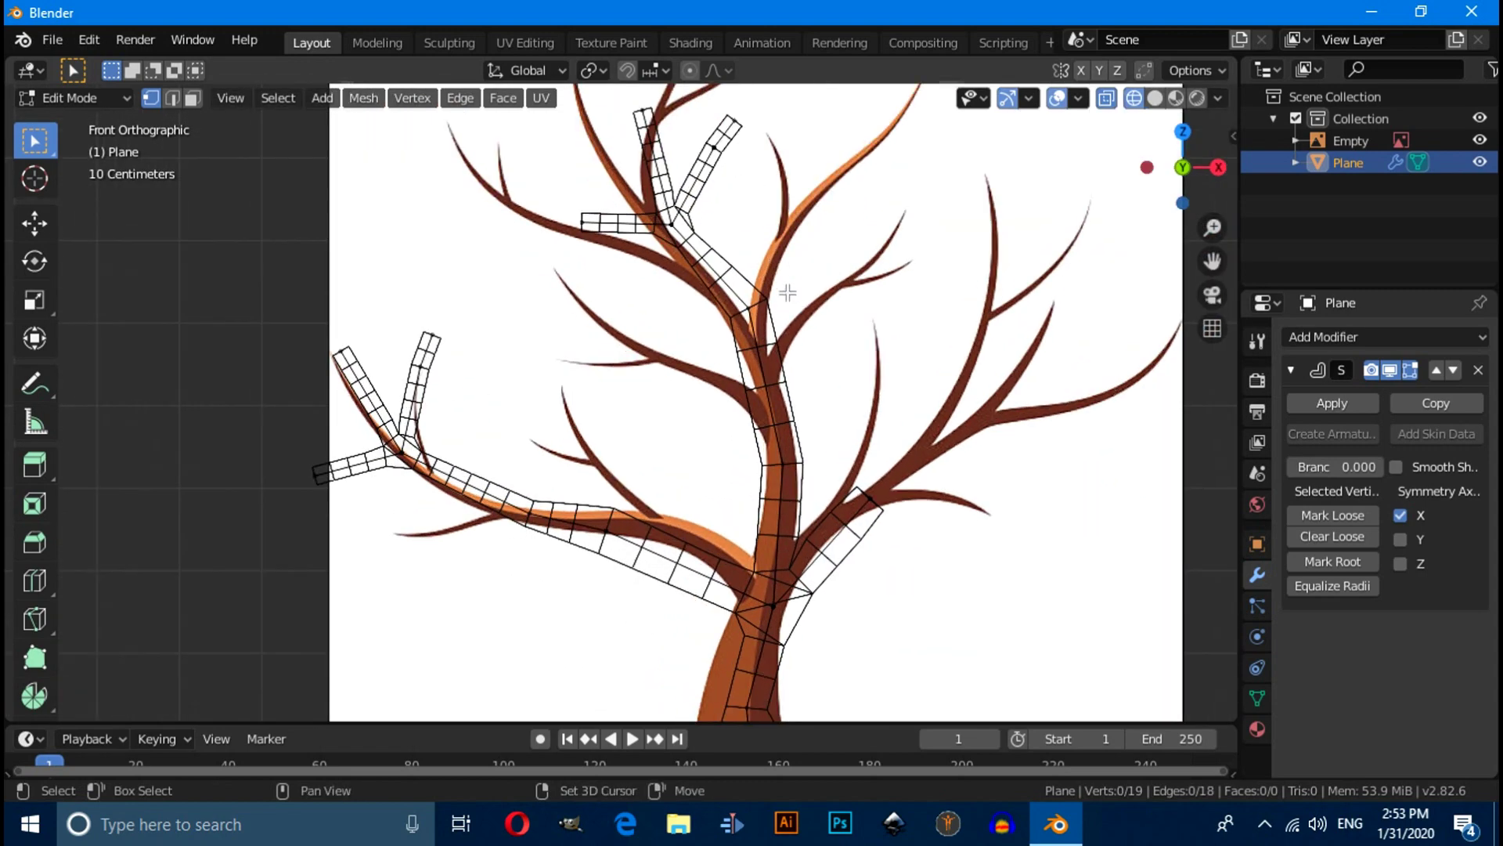
shift+middle_drag(787, 292, 785, 370)
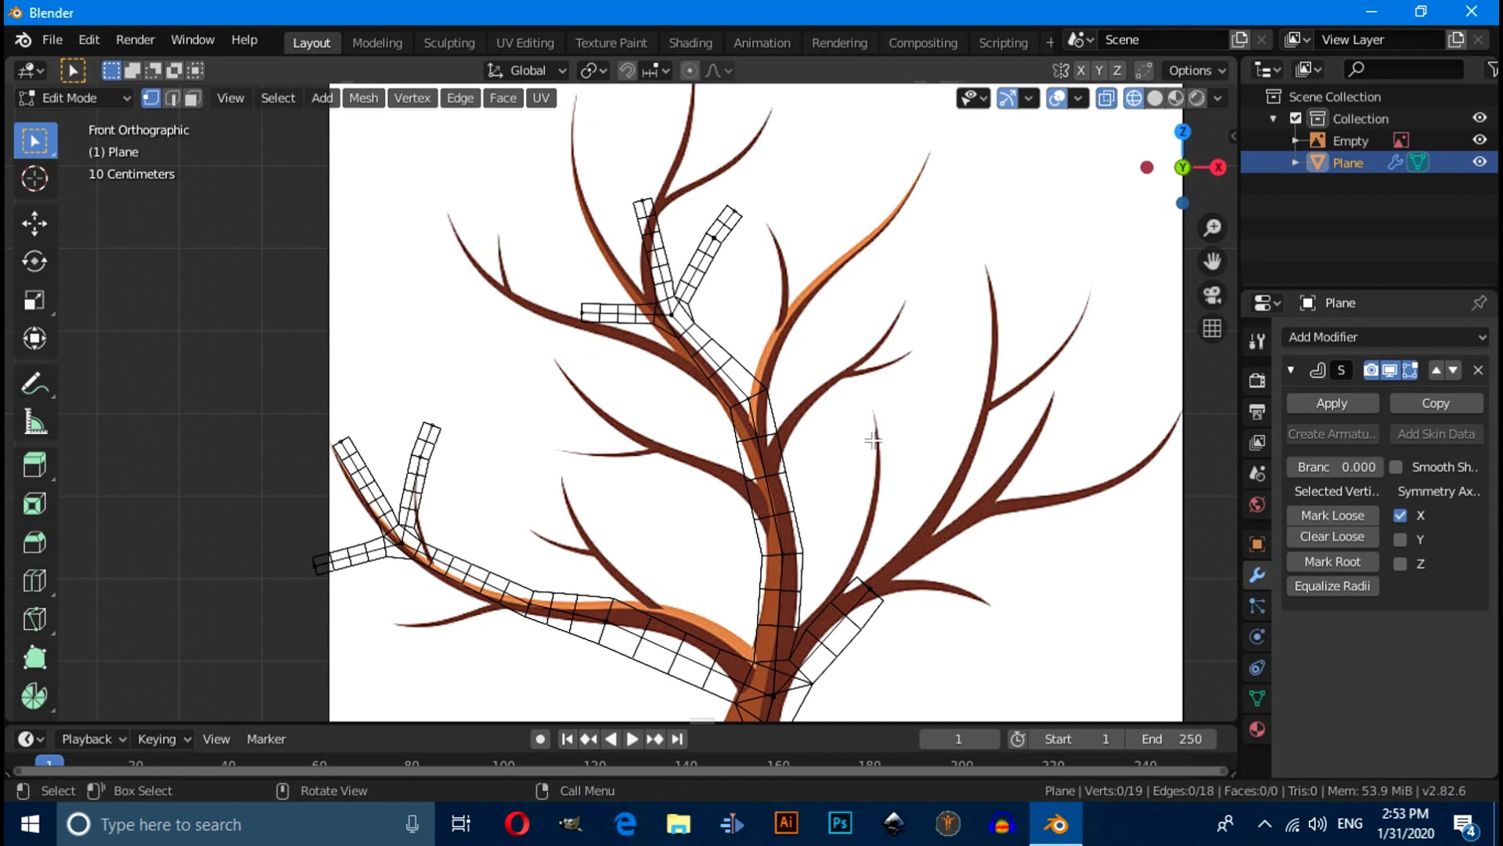
scroll(856, 393, up, 1)
scroll(856, 394, down, 4)
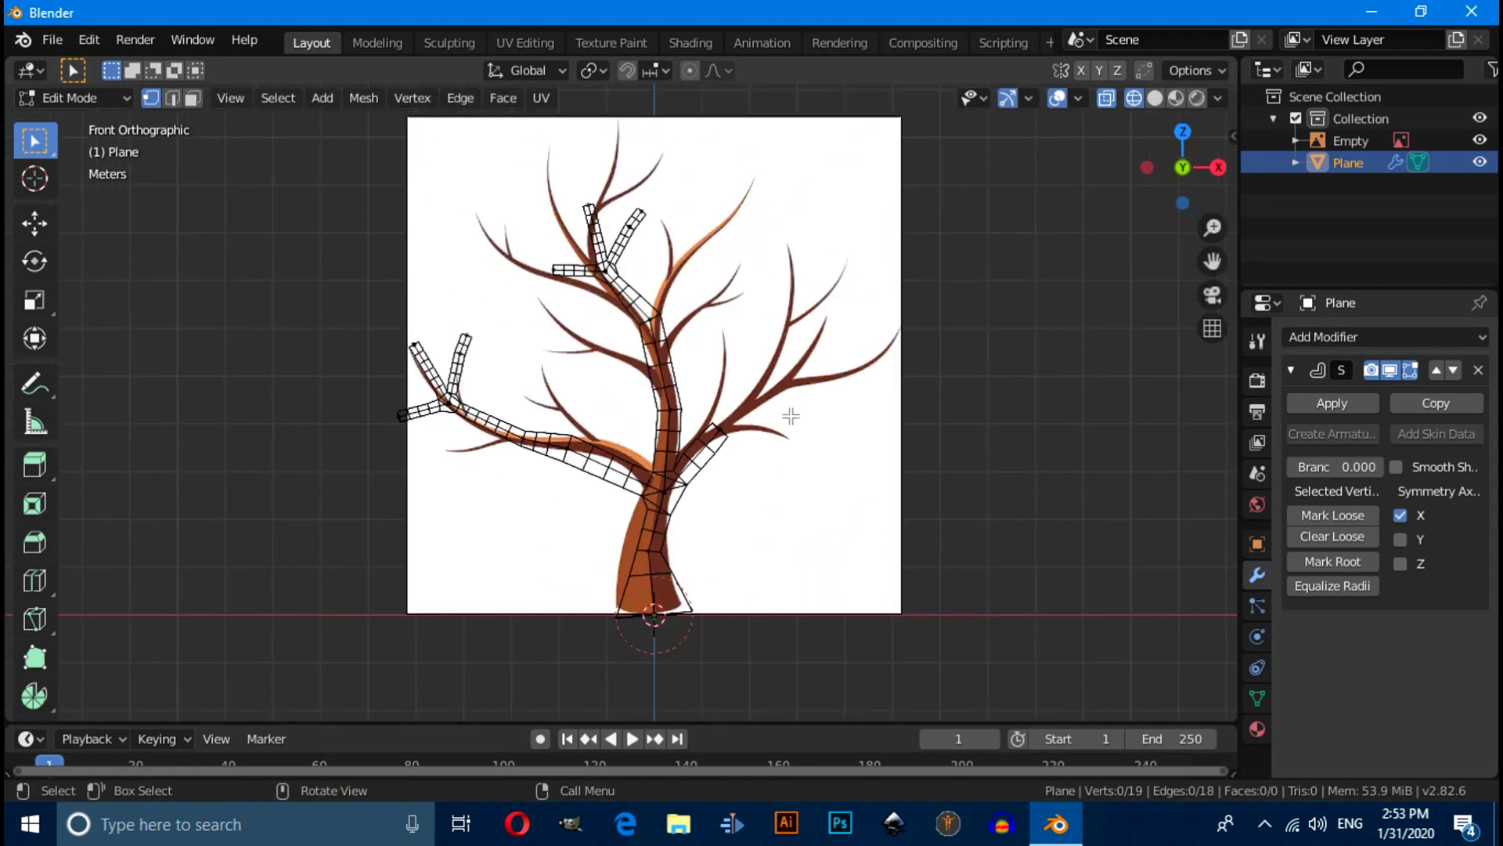
scroll(812, 492, up, 2)
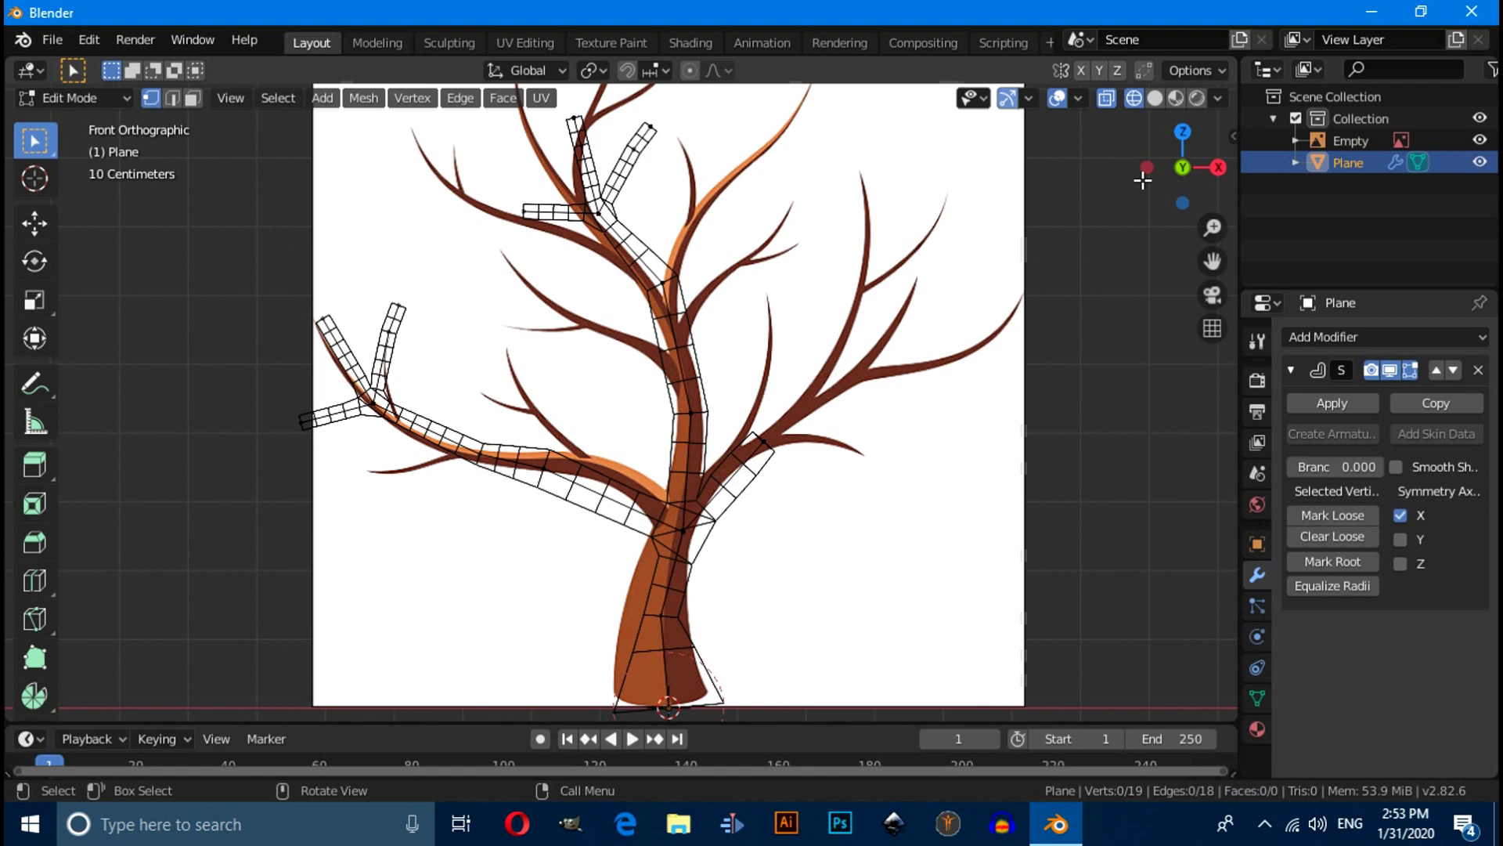
Return to Object Mode and switch the viewport to Solid shading
click(69, 96)
click(77, 127)
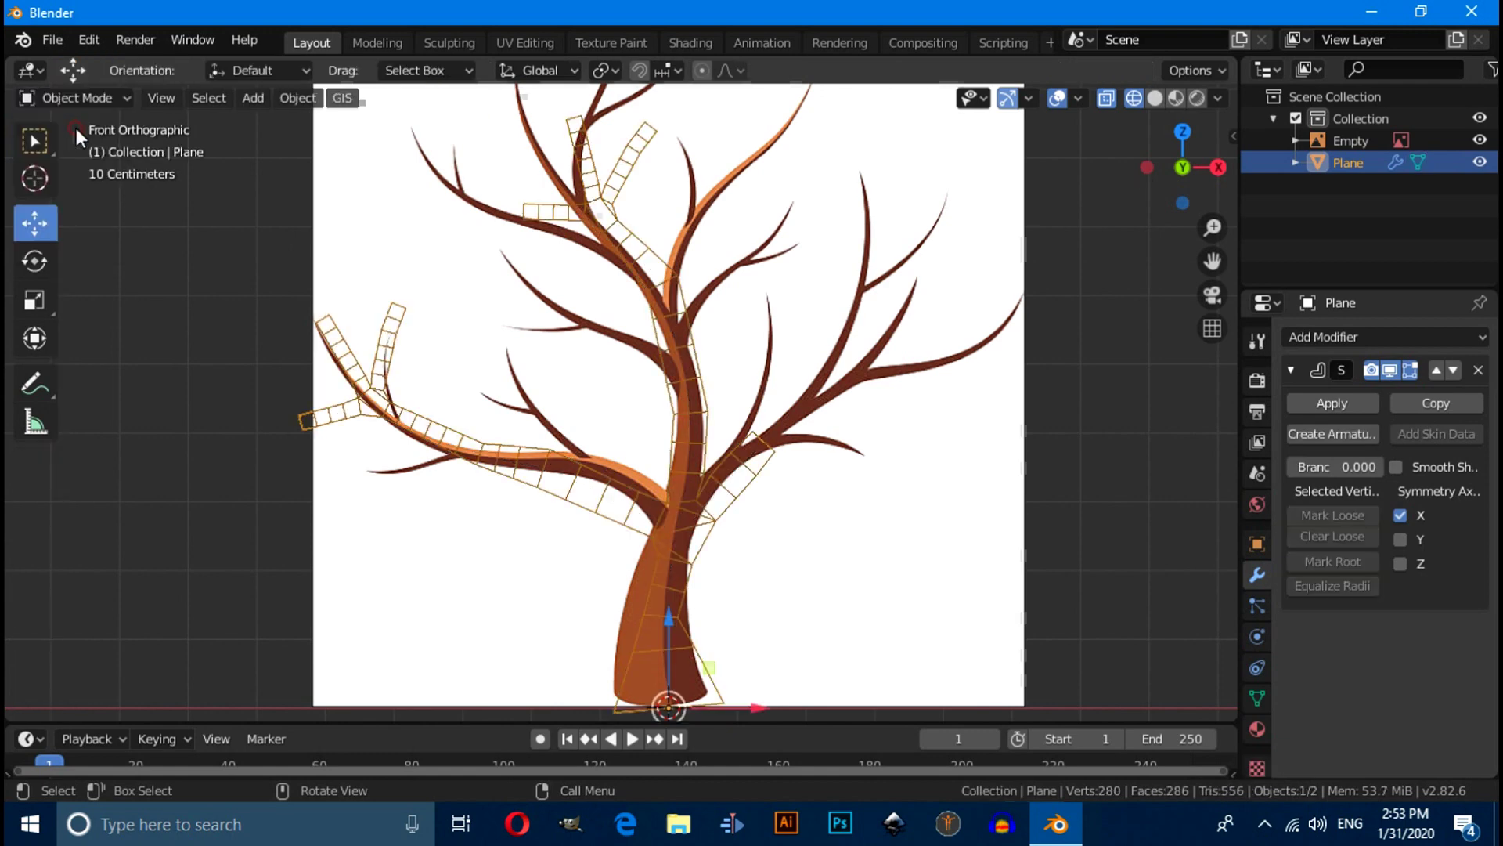
click(1156, 98)
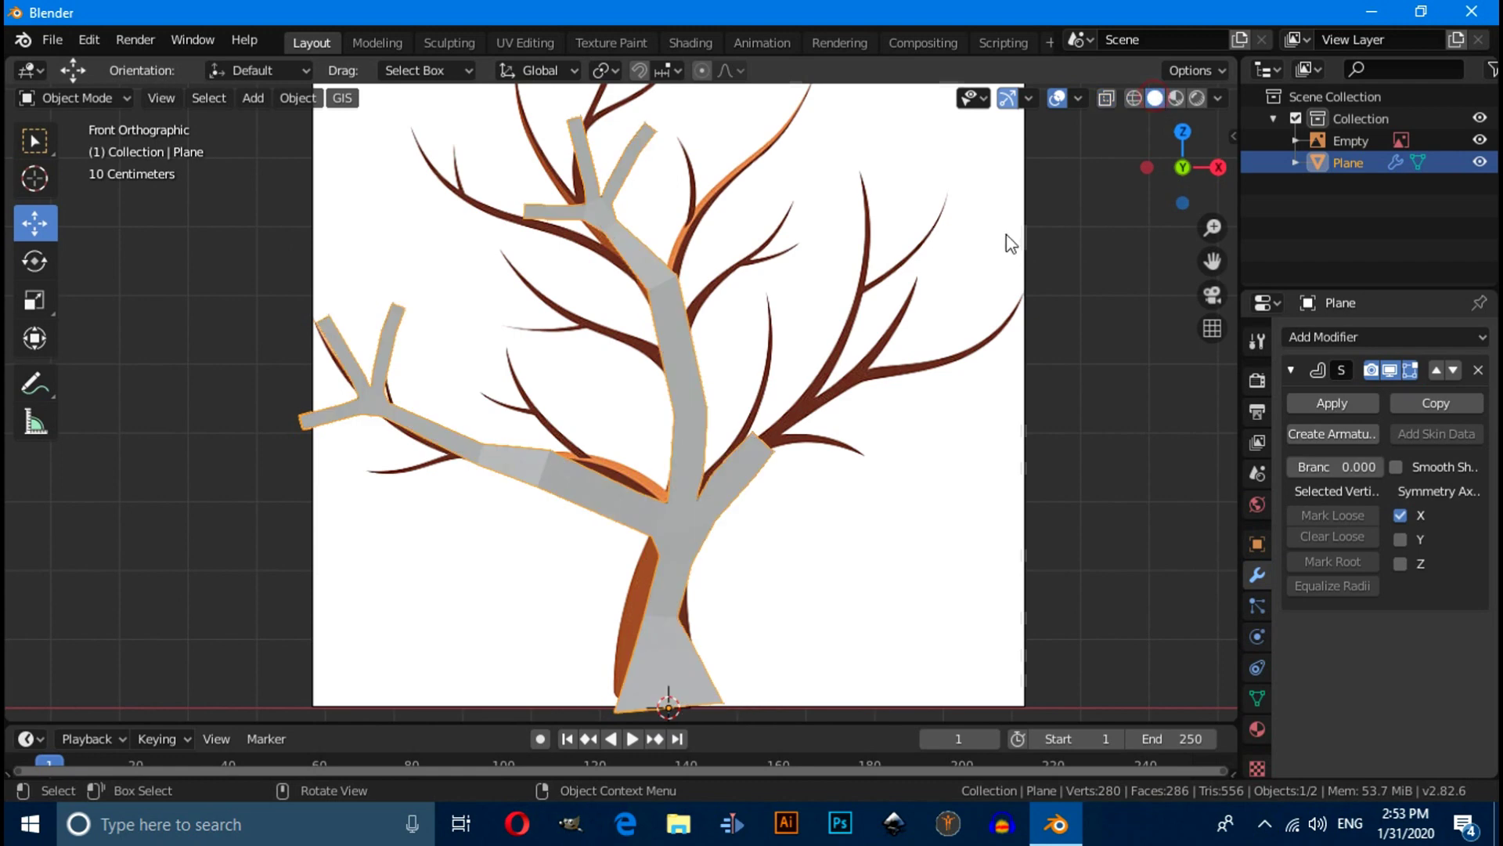
scroll(940, 239, down, 3)
mouse_move(909, 242)
middle_down()
mouse_move(922, 320)
mouse_move(984, 312)
mouse_move(813, 360)
middle_up()
scroll(813, 360, up, 2)
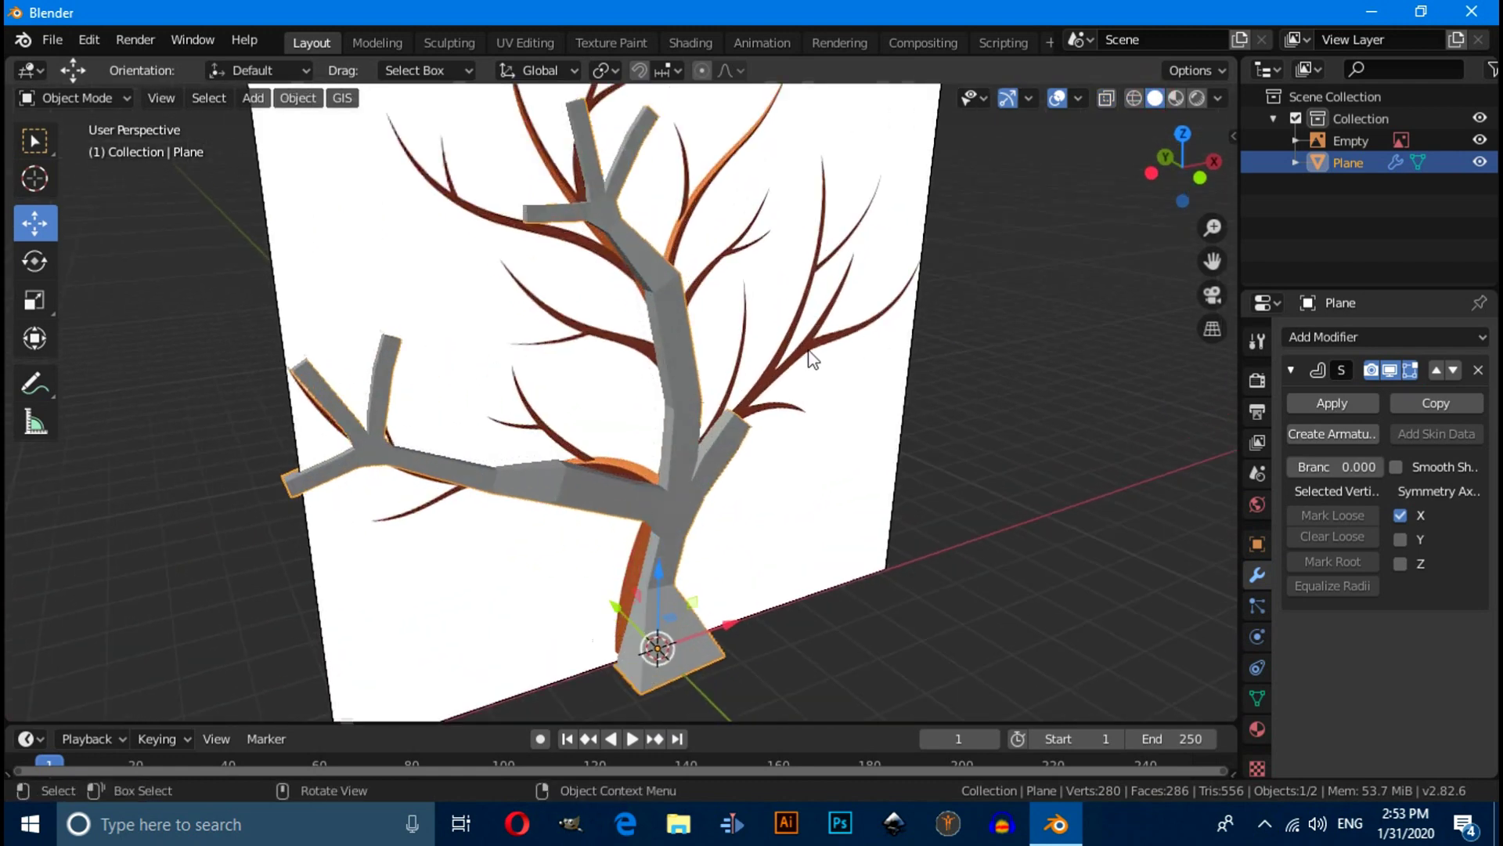
Add a Subdivision Surface modifier and move it above the Skin modifier
click(1344, 337)
click(1096, 700)
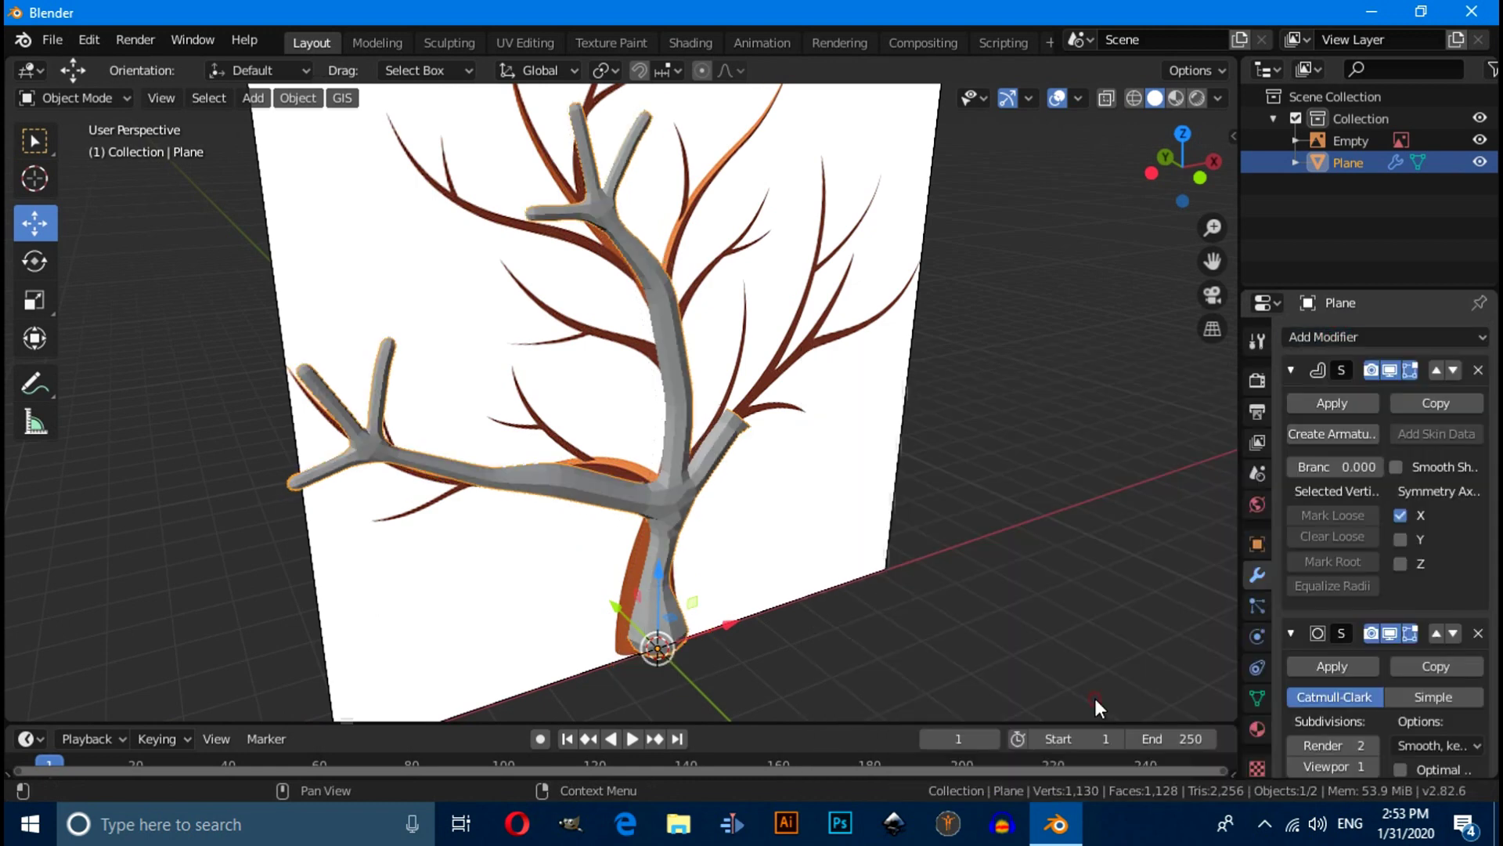
scroll(1338, 651, down, 2)
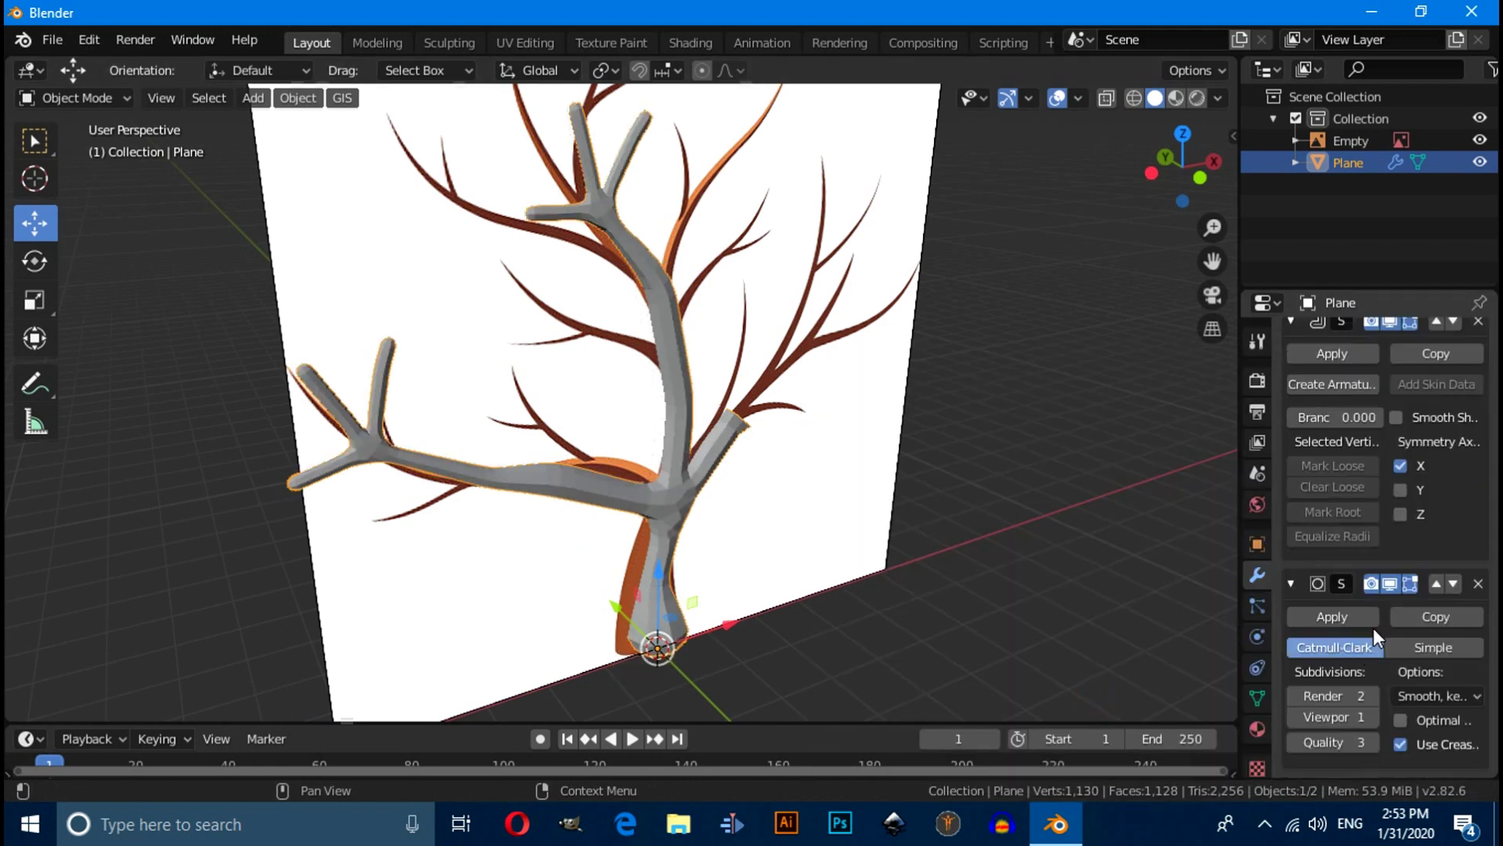
click(1436, 584)
middle_drag(866, 473, 744, 411)
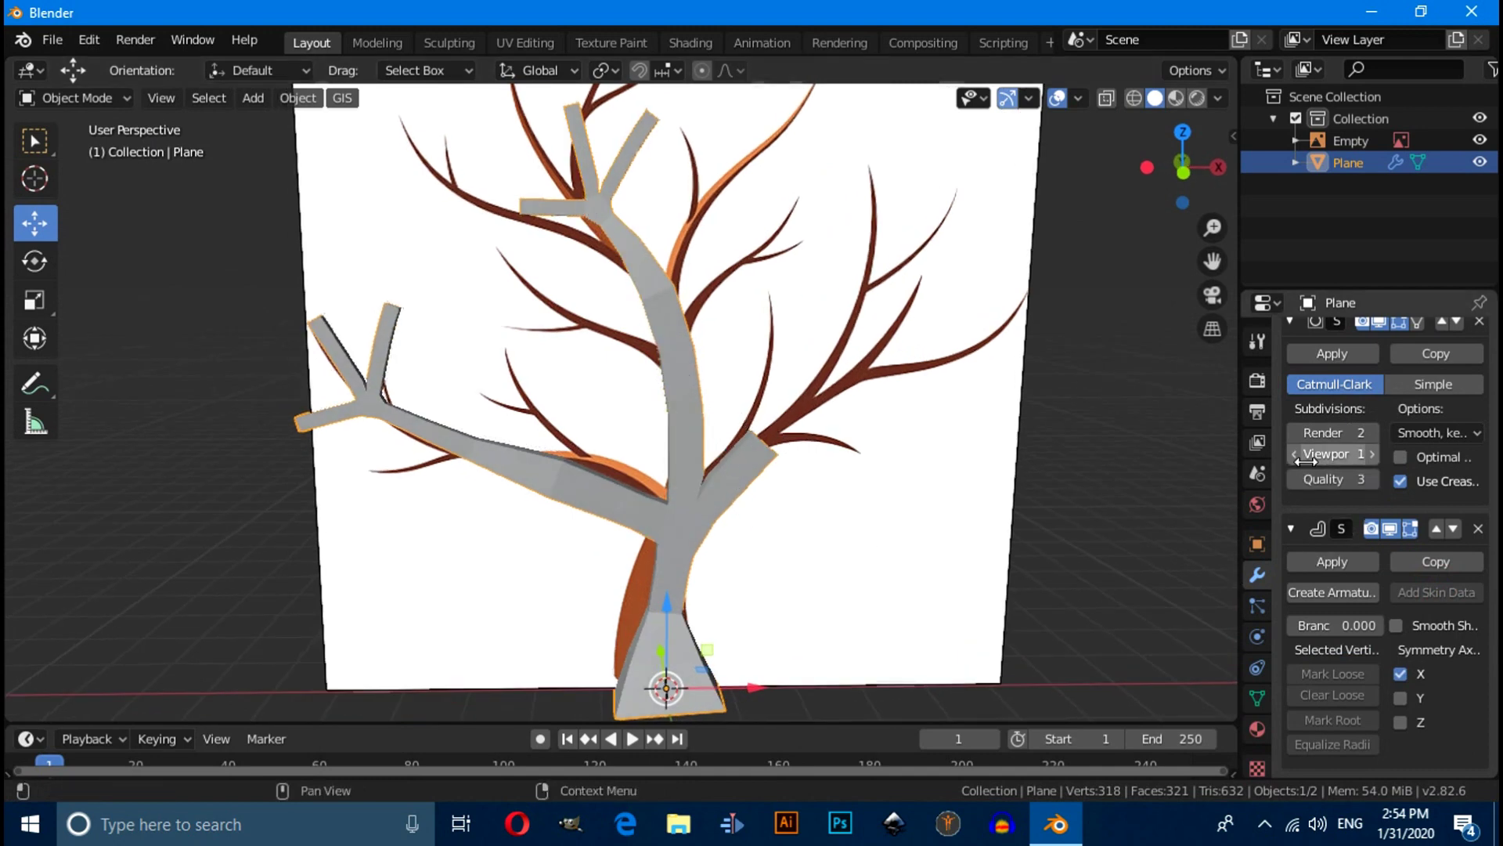
Raise the first Subdivision Surface's viewport level to 2
click(1373, 453)
shift+middle_drag(1080, 537, 1070, 481)
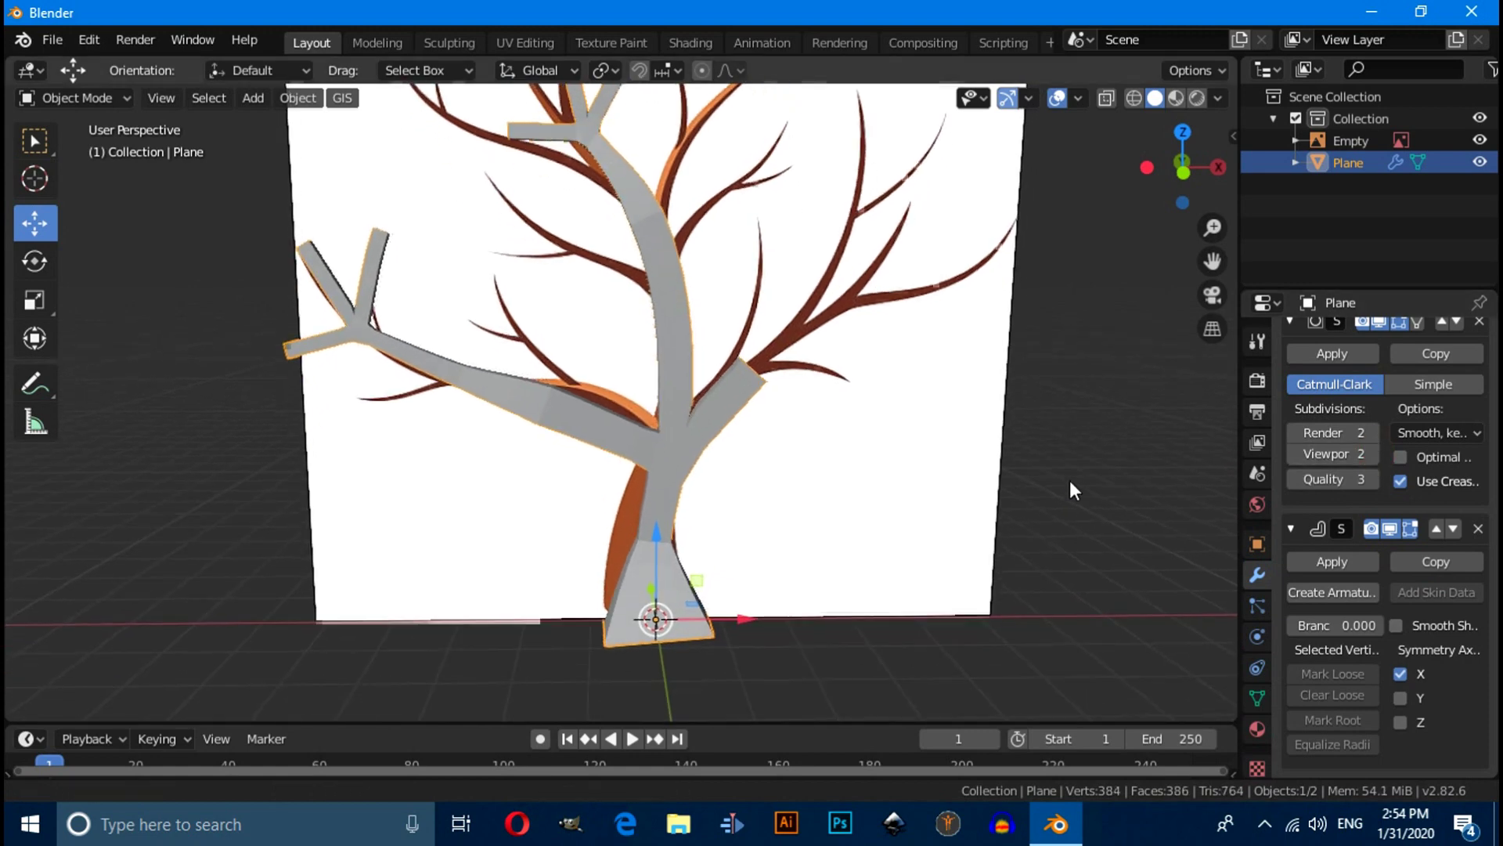
middle_drag(799, 510, 822, 548)
scroll(732, 495, up, 5)
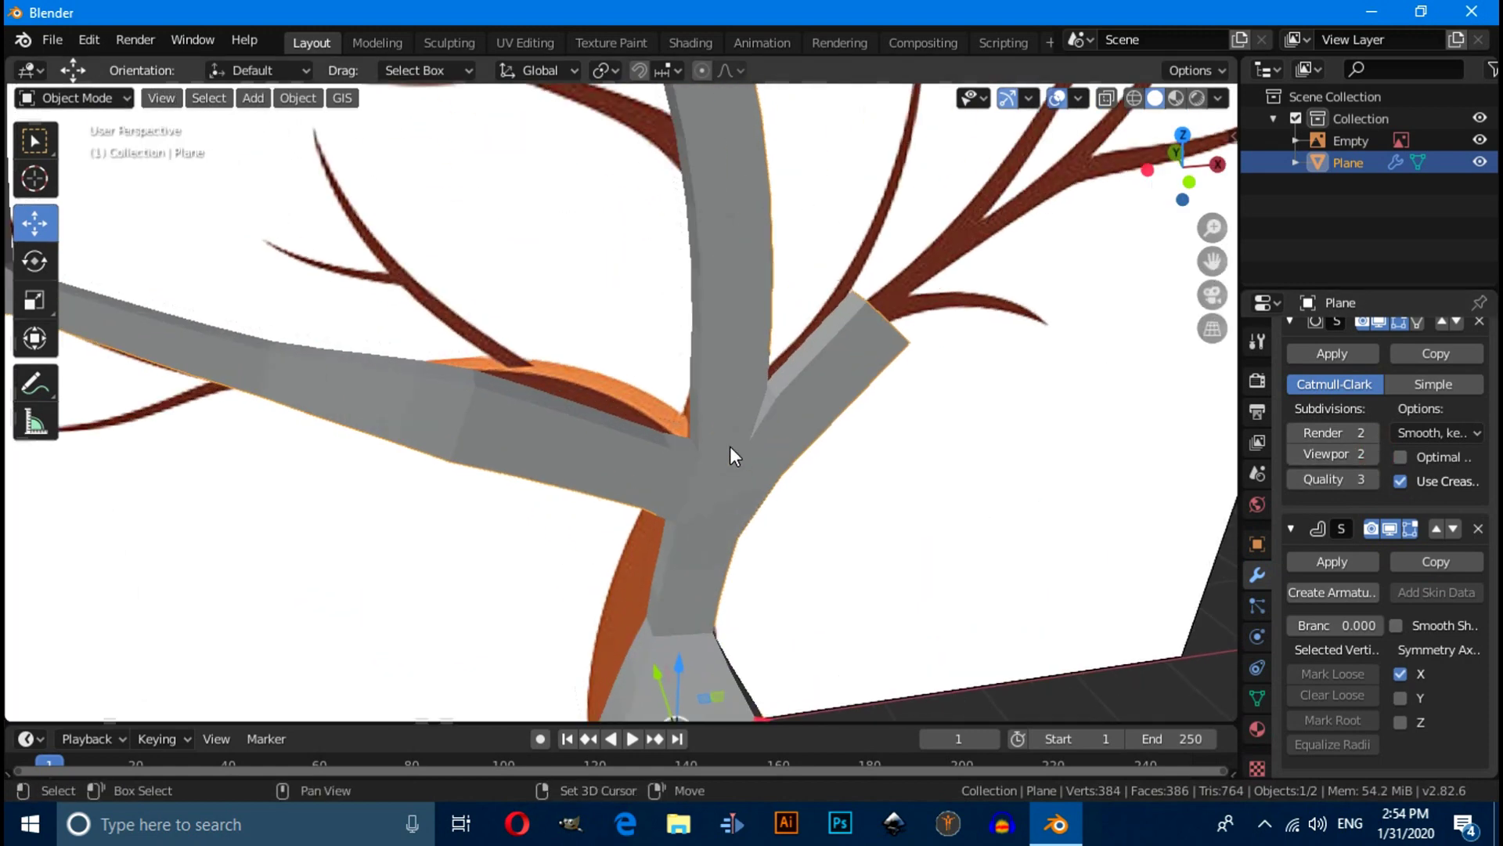
scroll(1314, 416, up, 2)
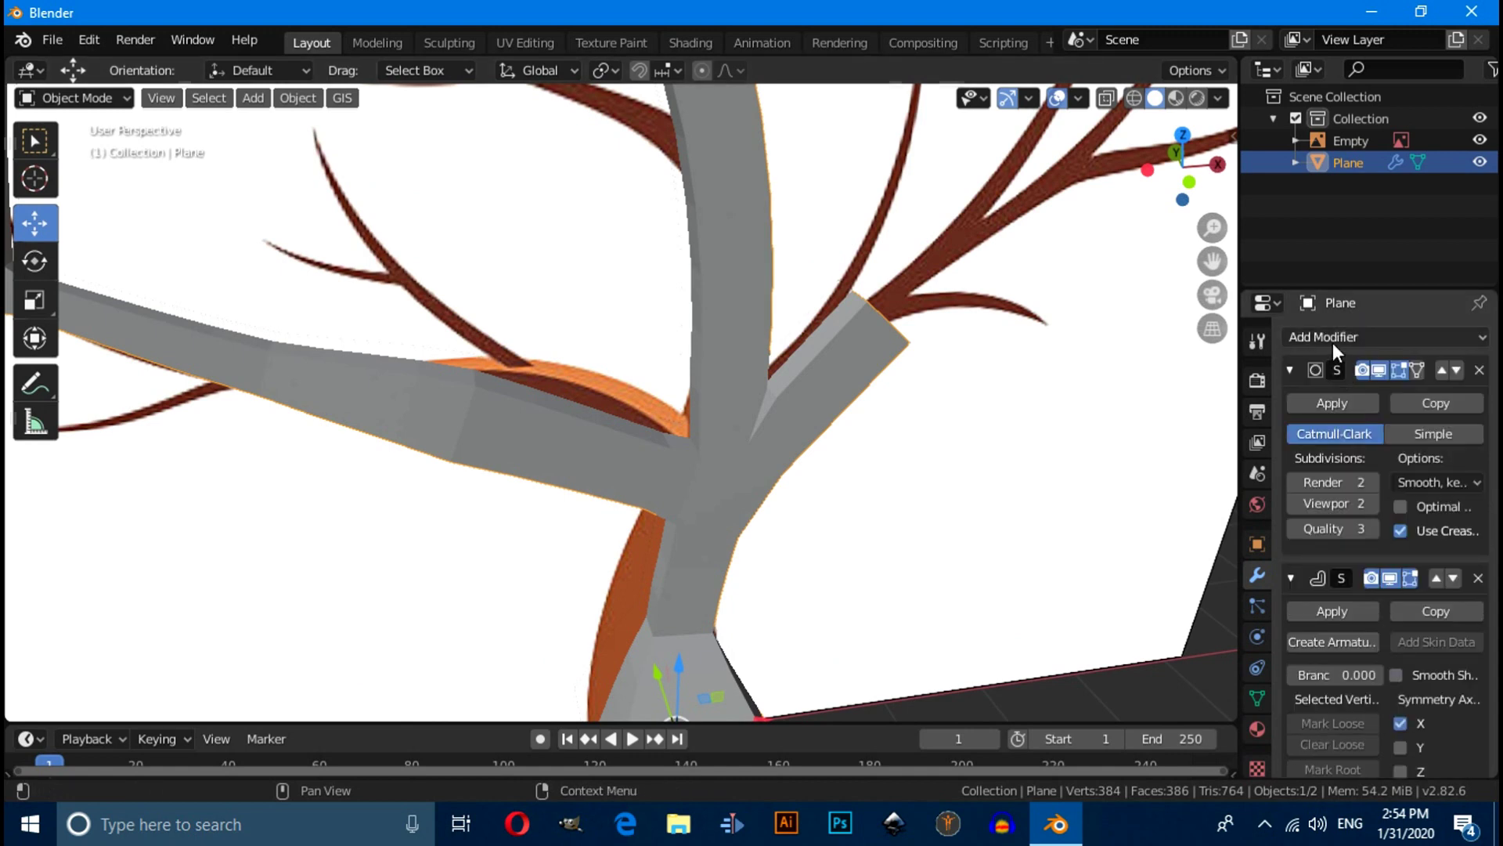
Add a second Subdivision Surface after the Skin modifier with viewport level 3
click(1332, 342)
click(1109, 700)
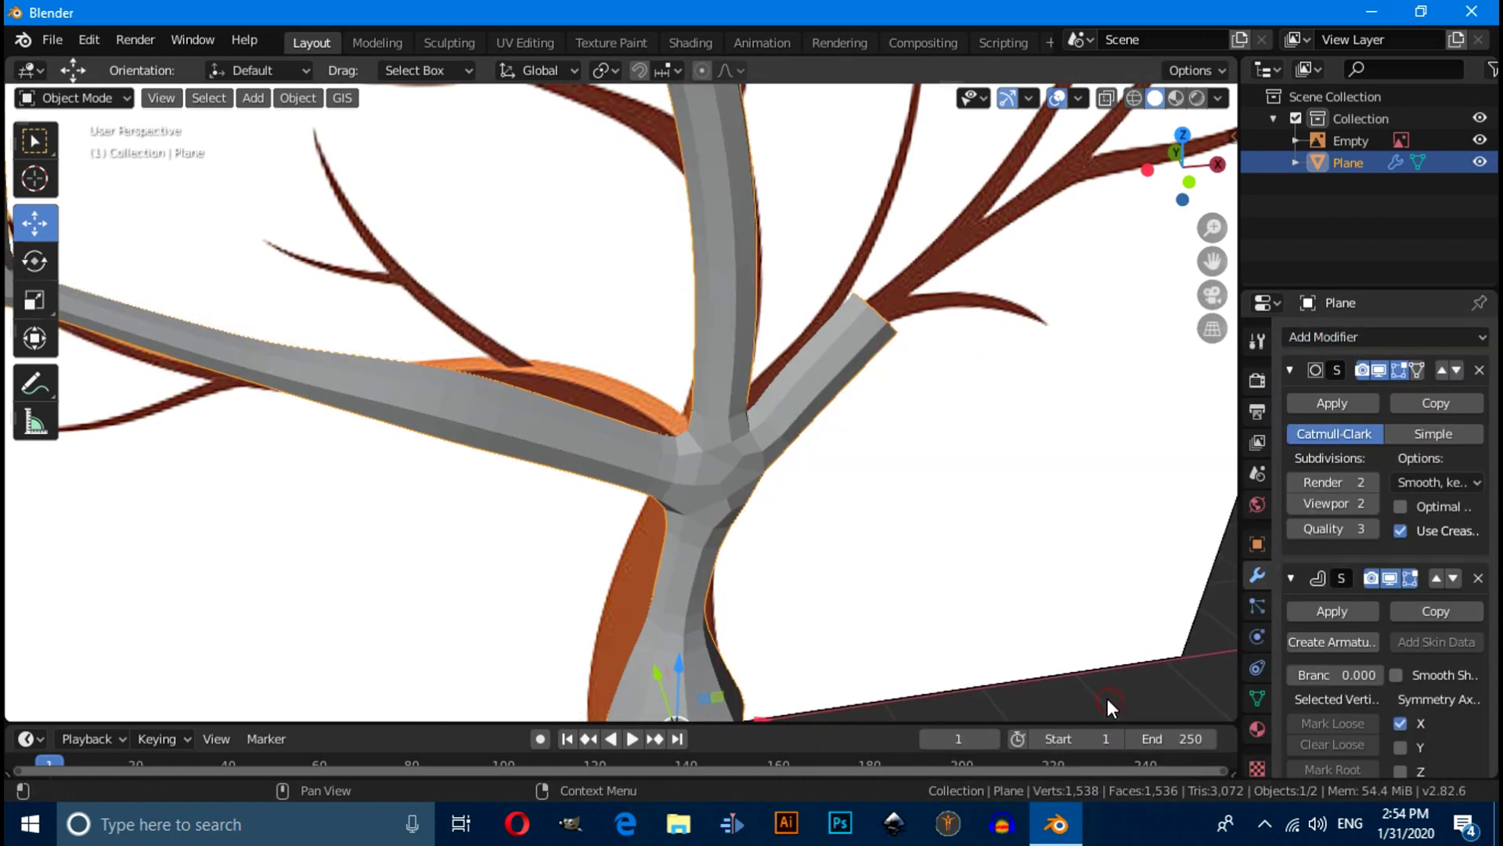
scroll(1010, 594, down, 6)
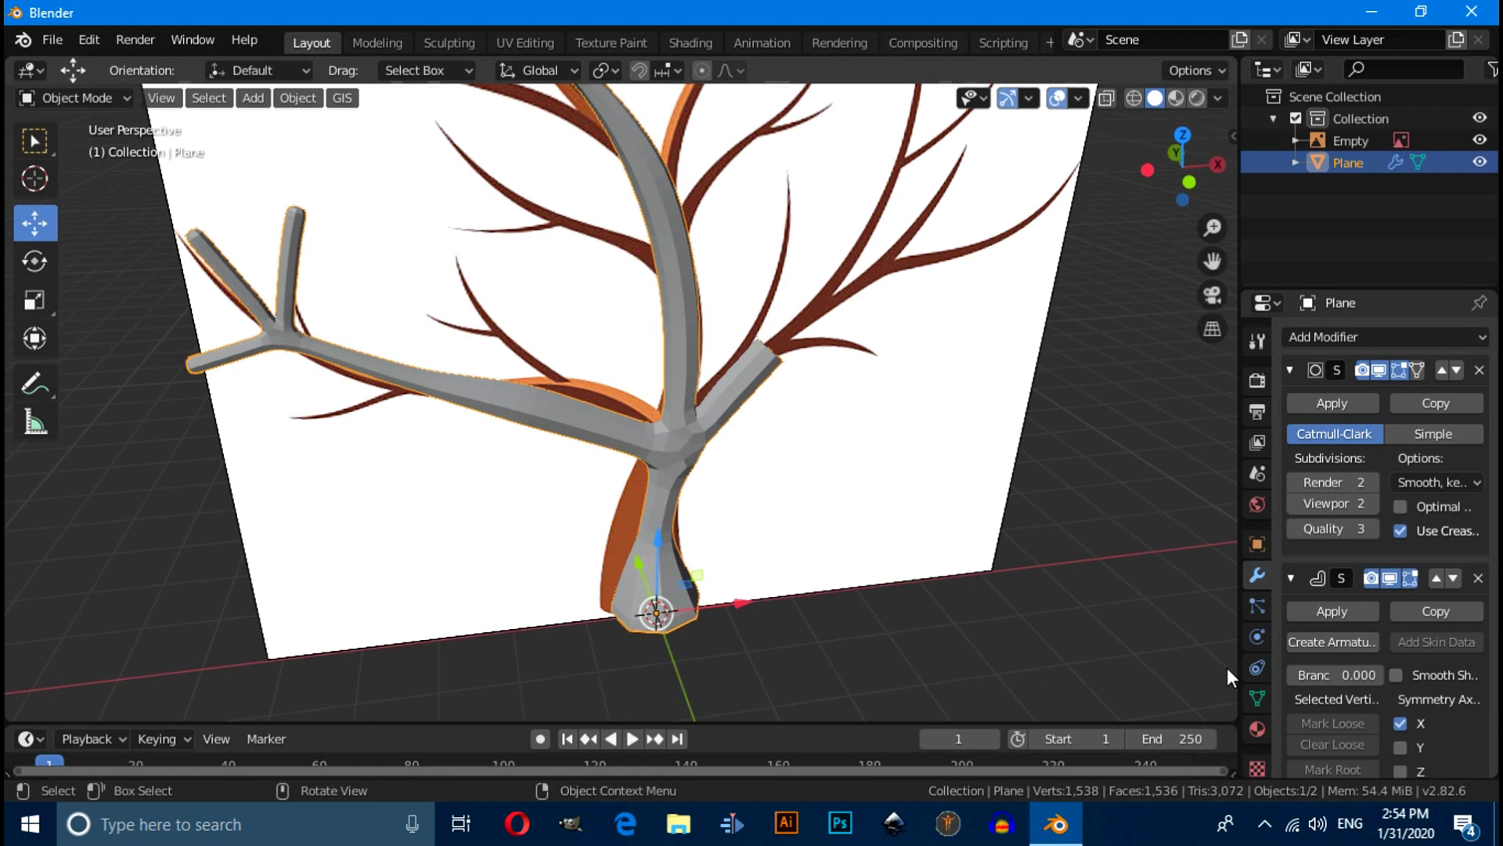
click(1436, 578)
scroll(1372, 730, down, 2)
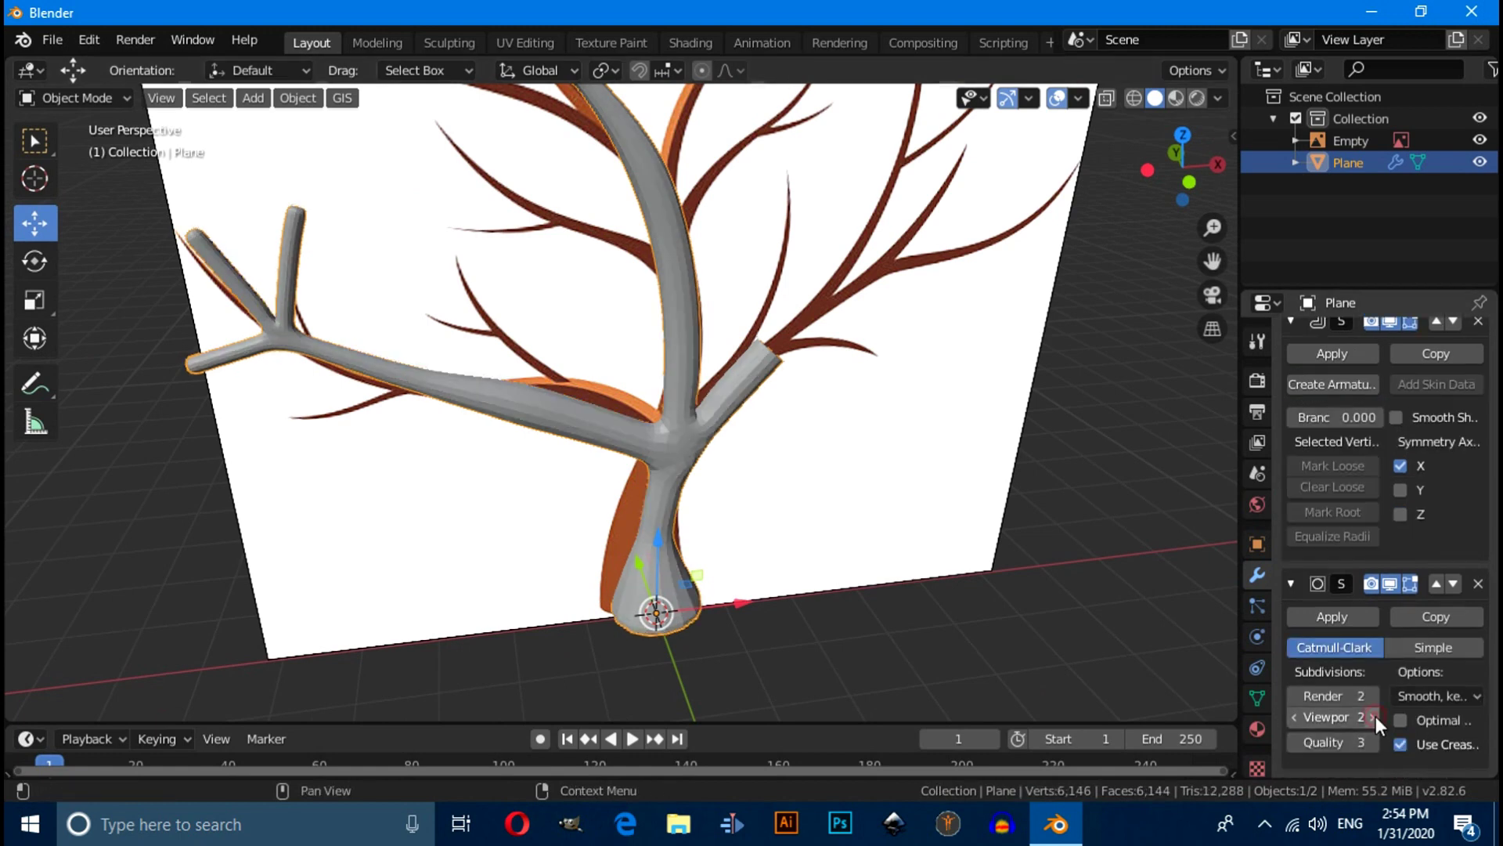
click(1371, 716)
scroll(965, 623, up, 5)
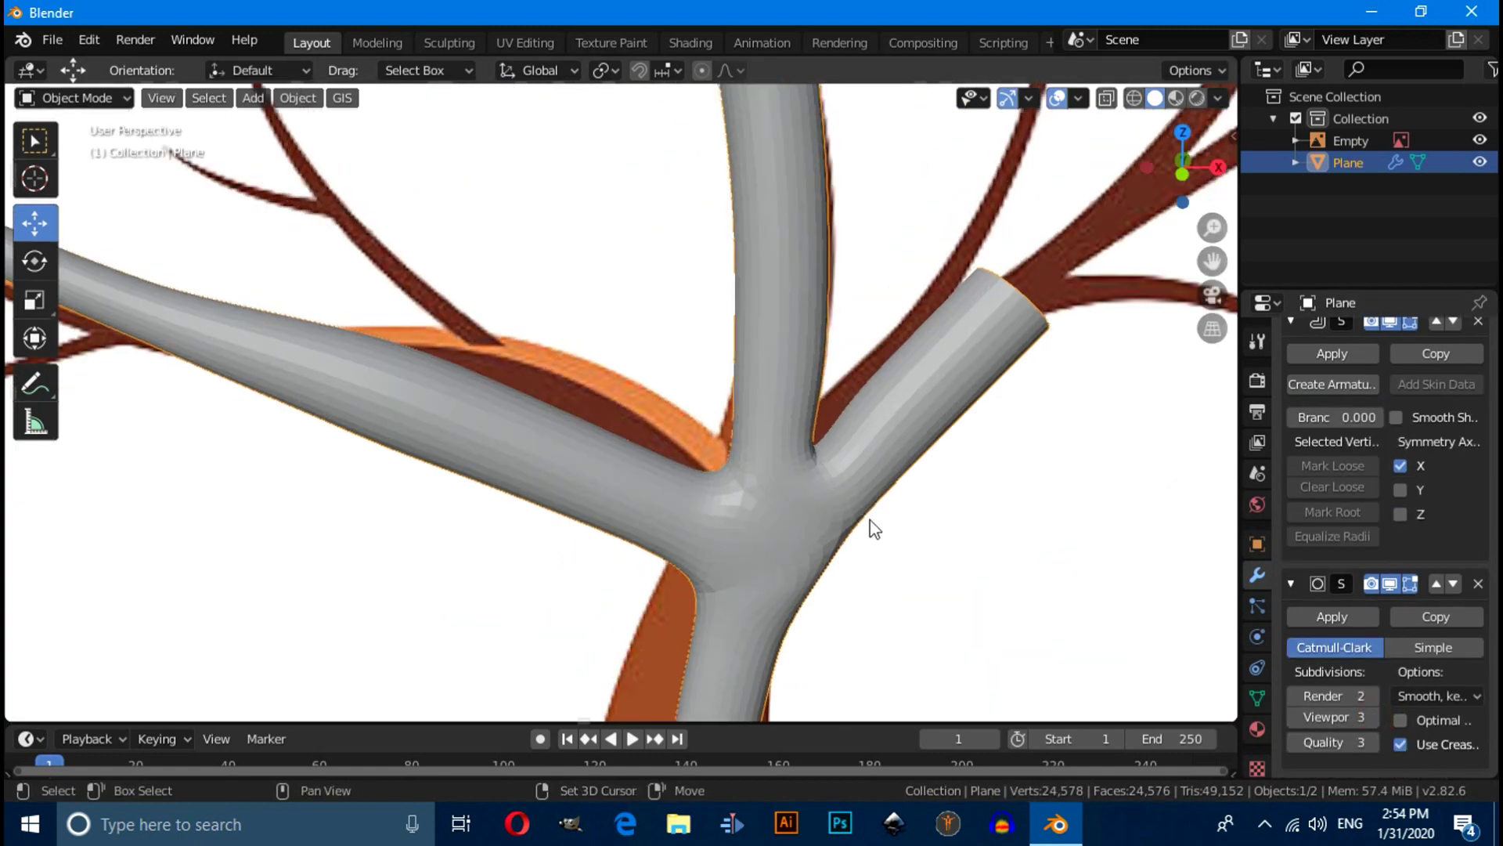
shift+middle_drag(874, 529, 836, 655)
scroll(815, 571, up, 3)
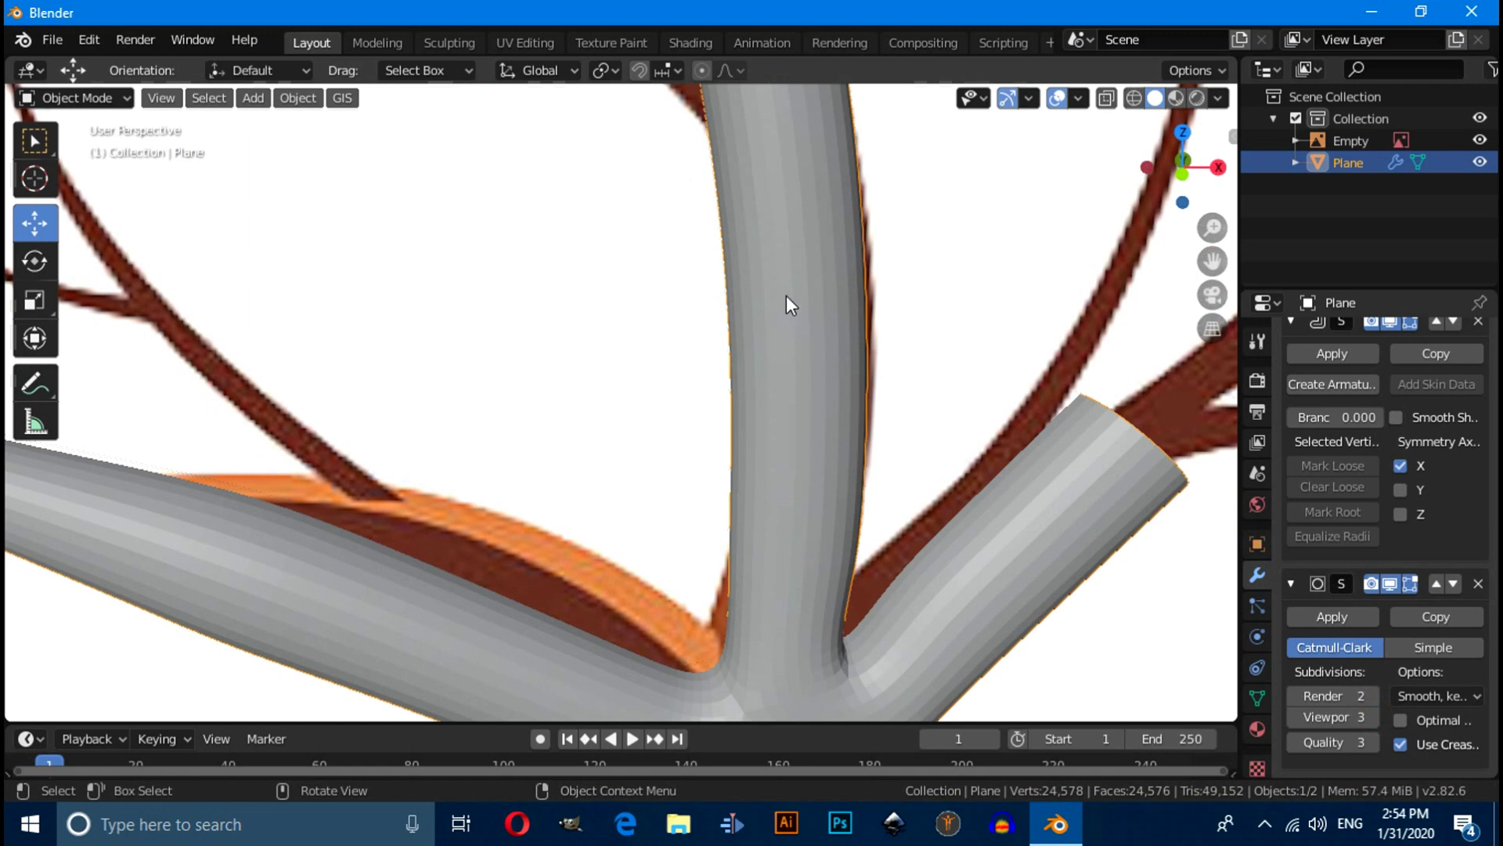
Shade the tree smooth and enable the Skin modifier's Smooth Shading
right_click(786, 251)
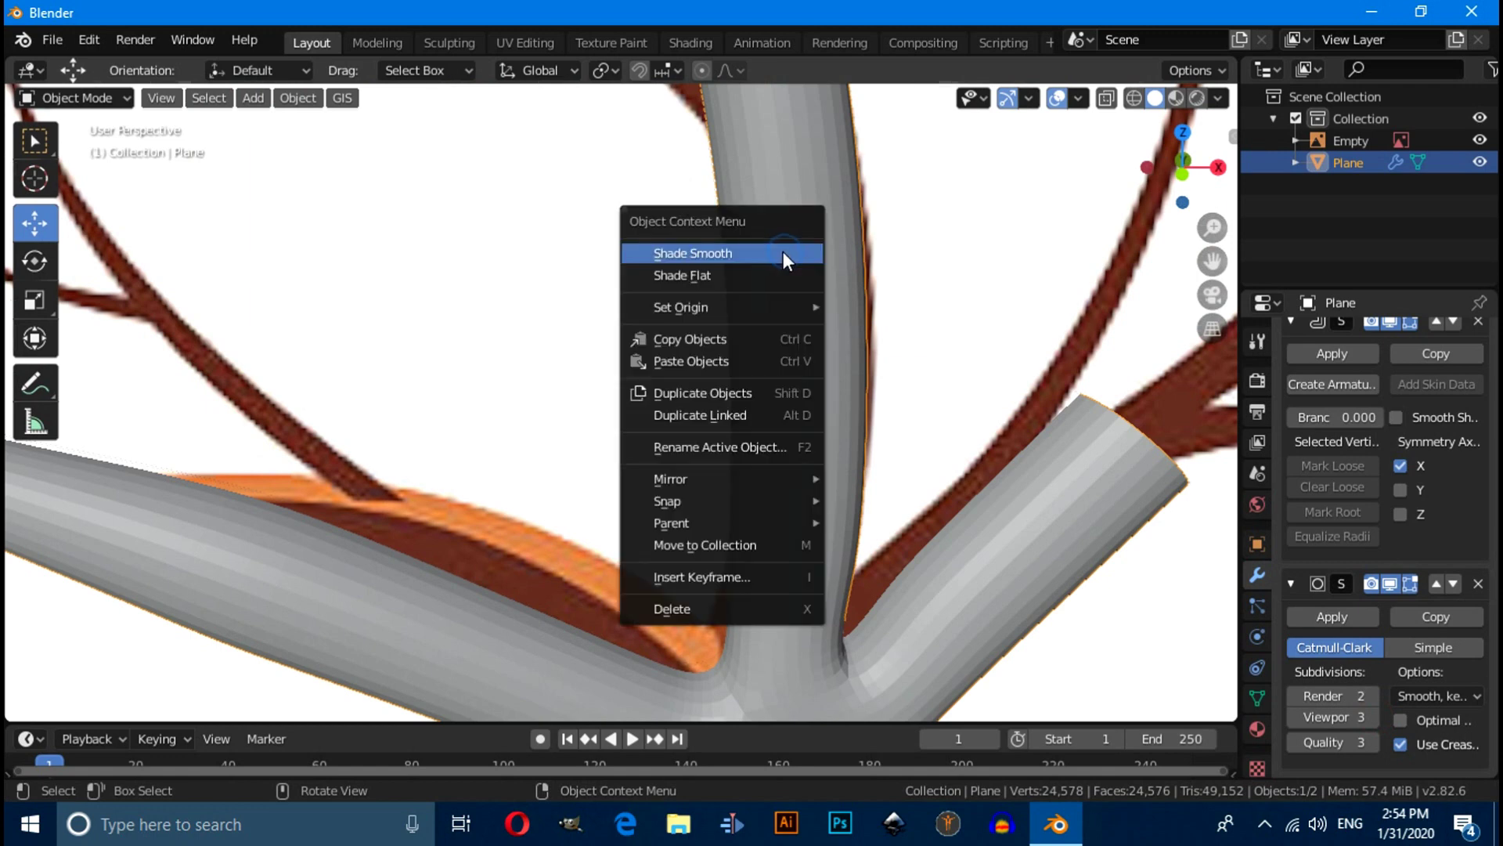
click(656, 254)
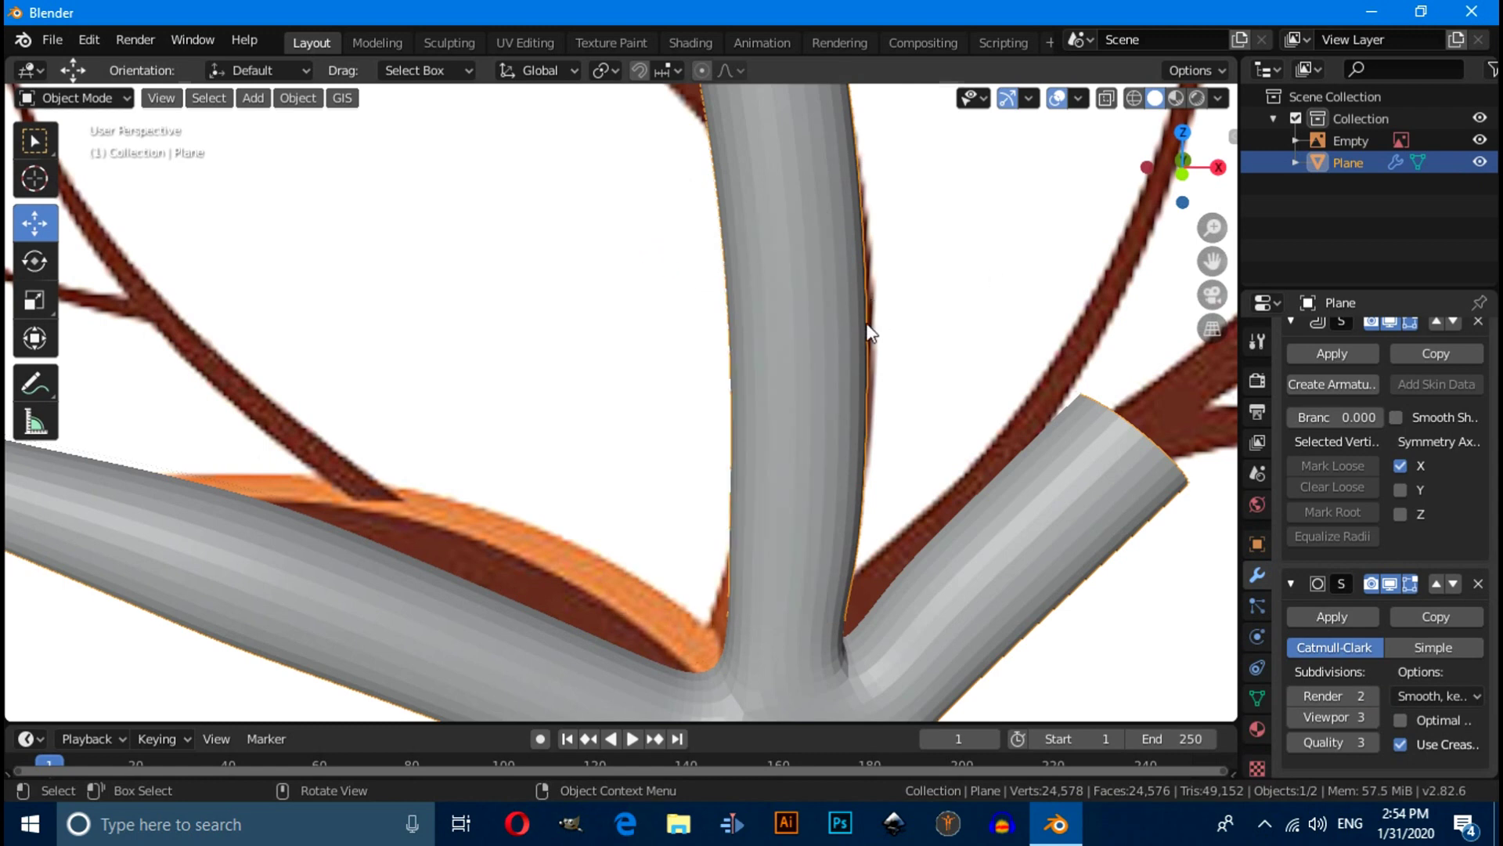
scroll(1365, 693, up, 3)
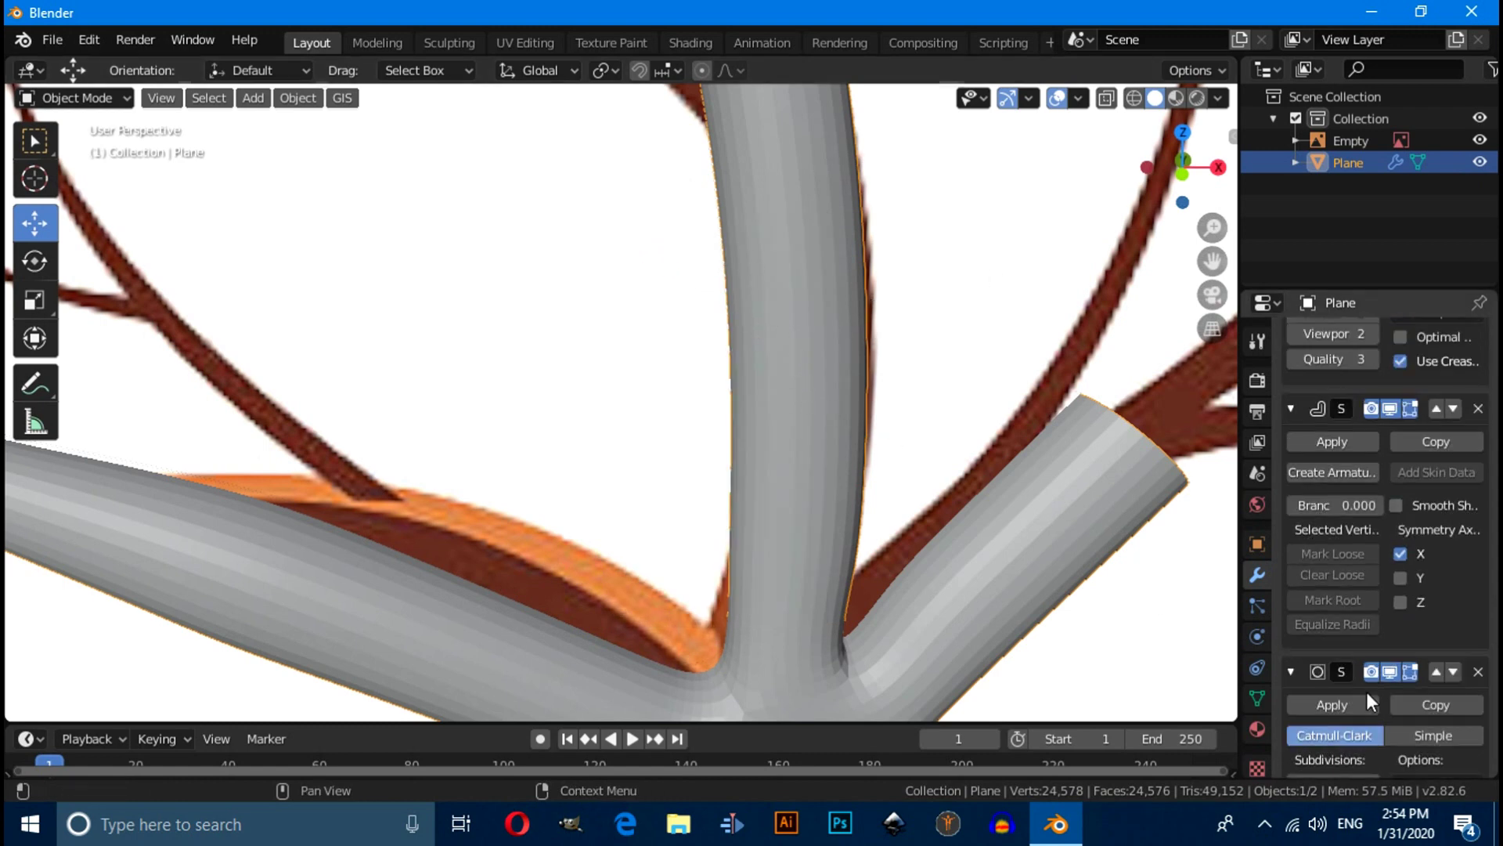
click(1397, 505)
scroll(849, 509, down, 4)
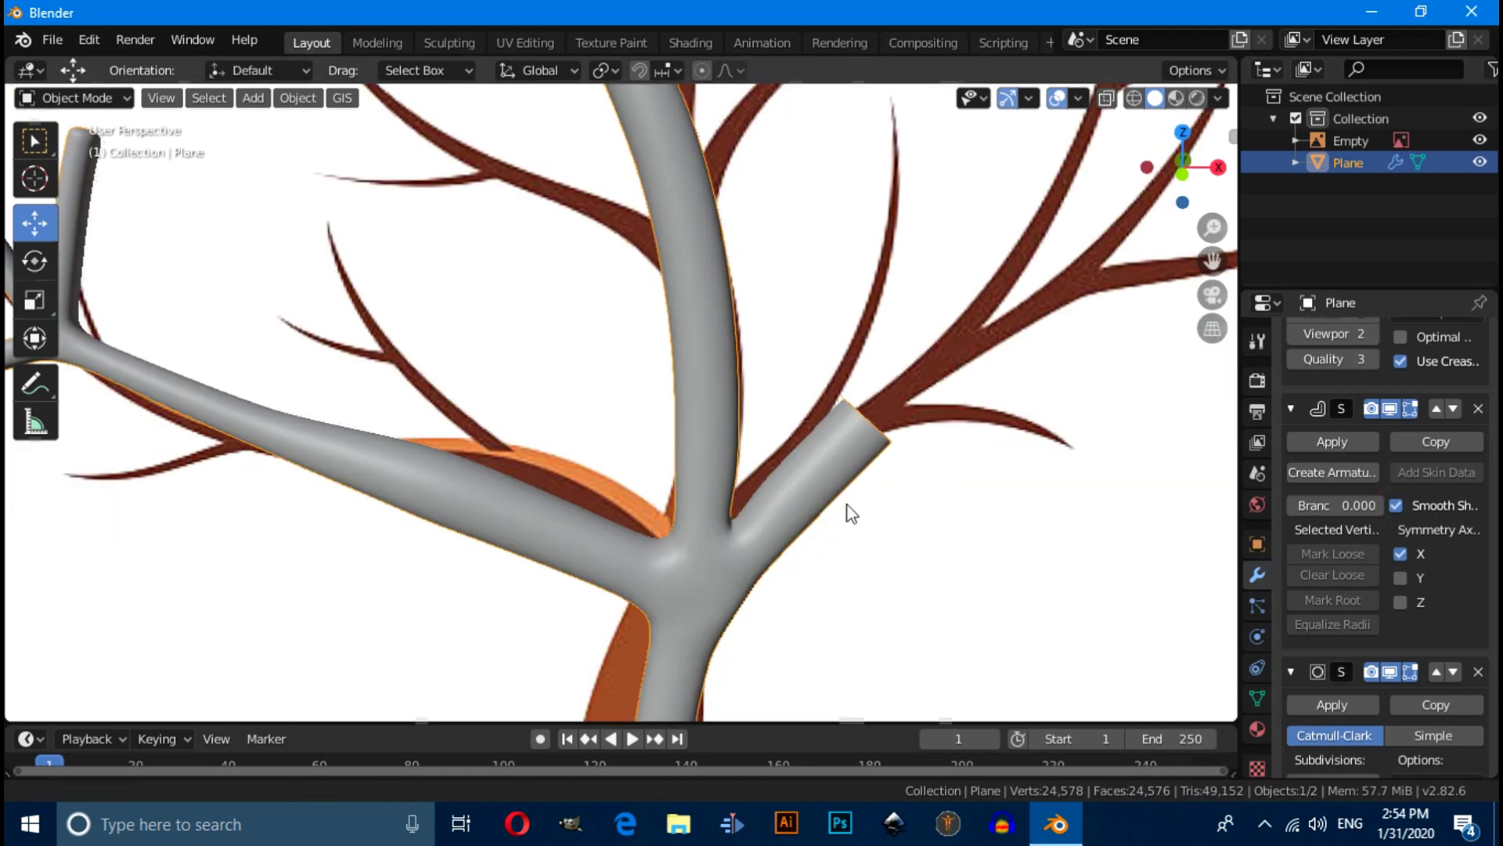
scroll(852, 514, down, 5)
key(KP_1)
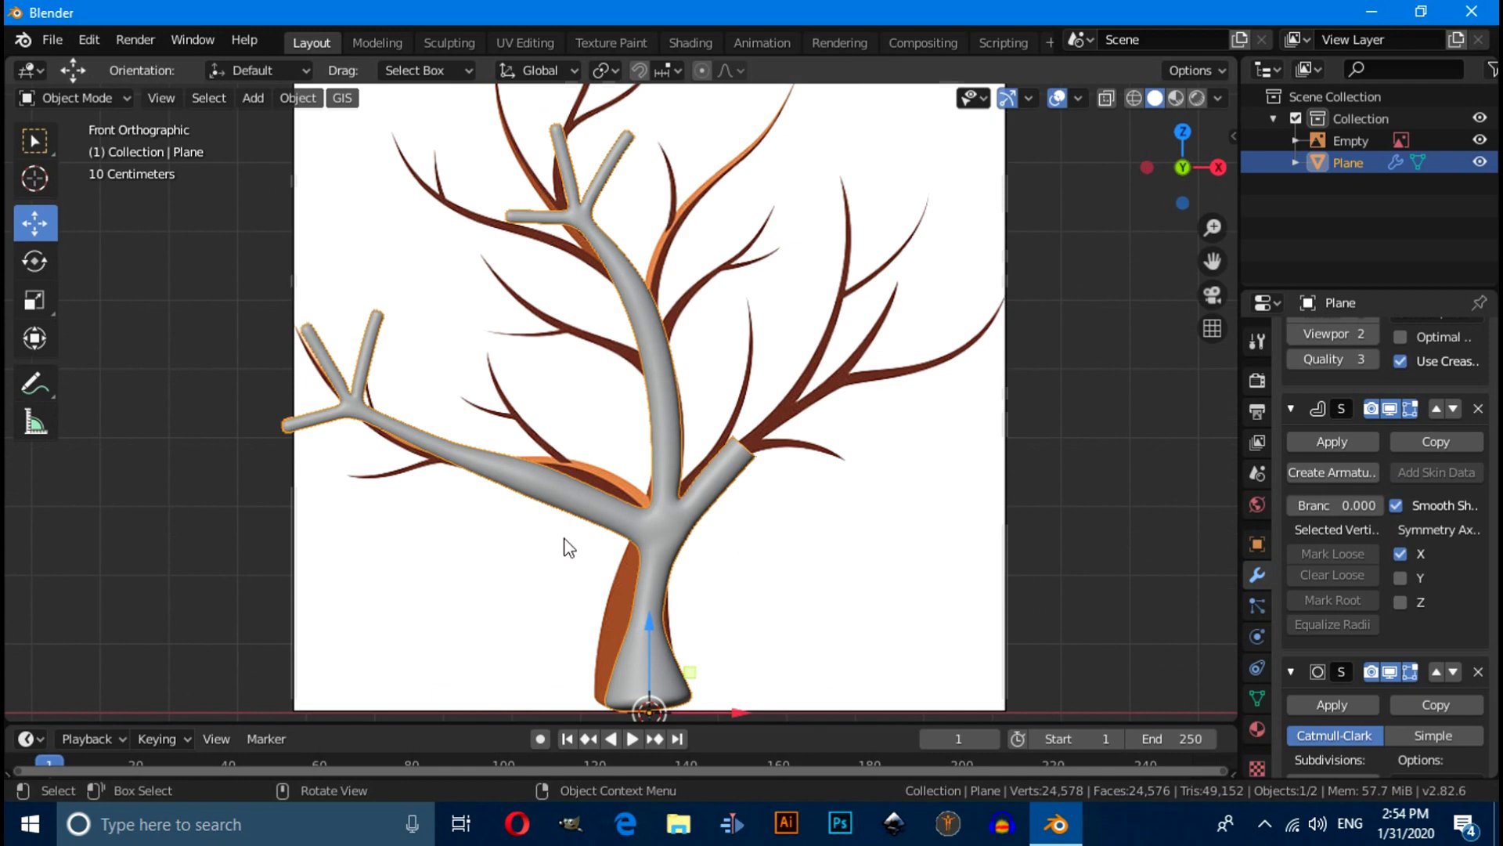
scroll(569, 546, up, 2)
Enter Edit Mode and box-select the vertices of the left branch fork
click(105, 101)
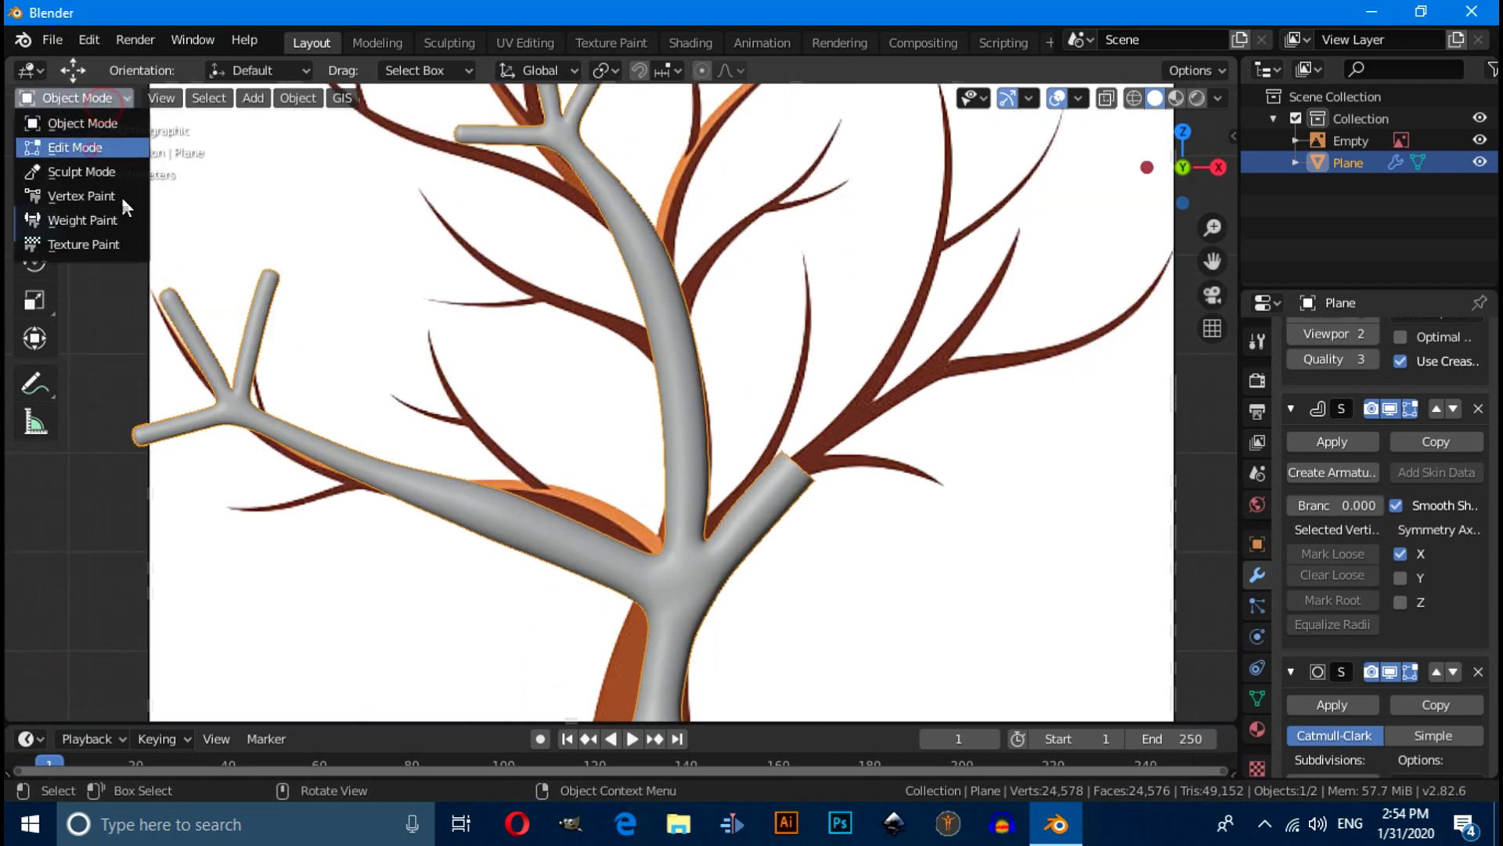
click(75, 147)
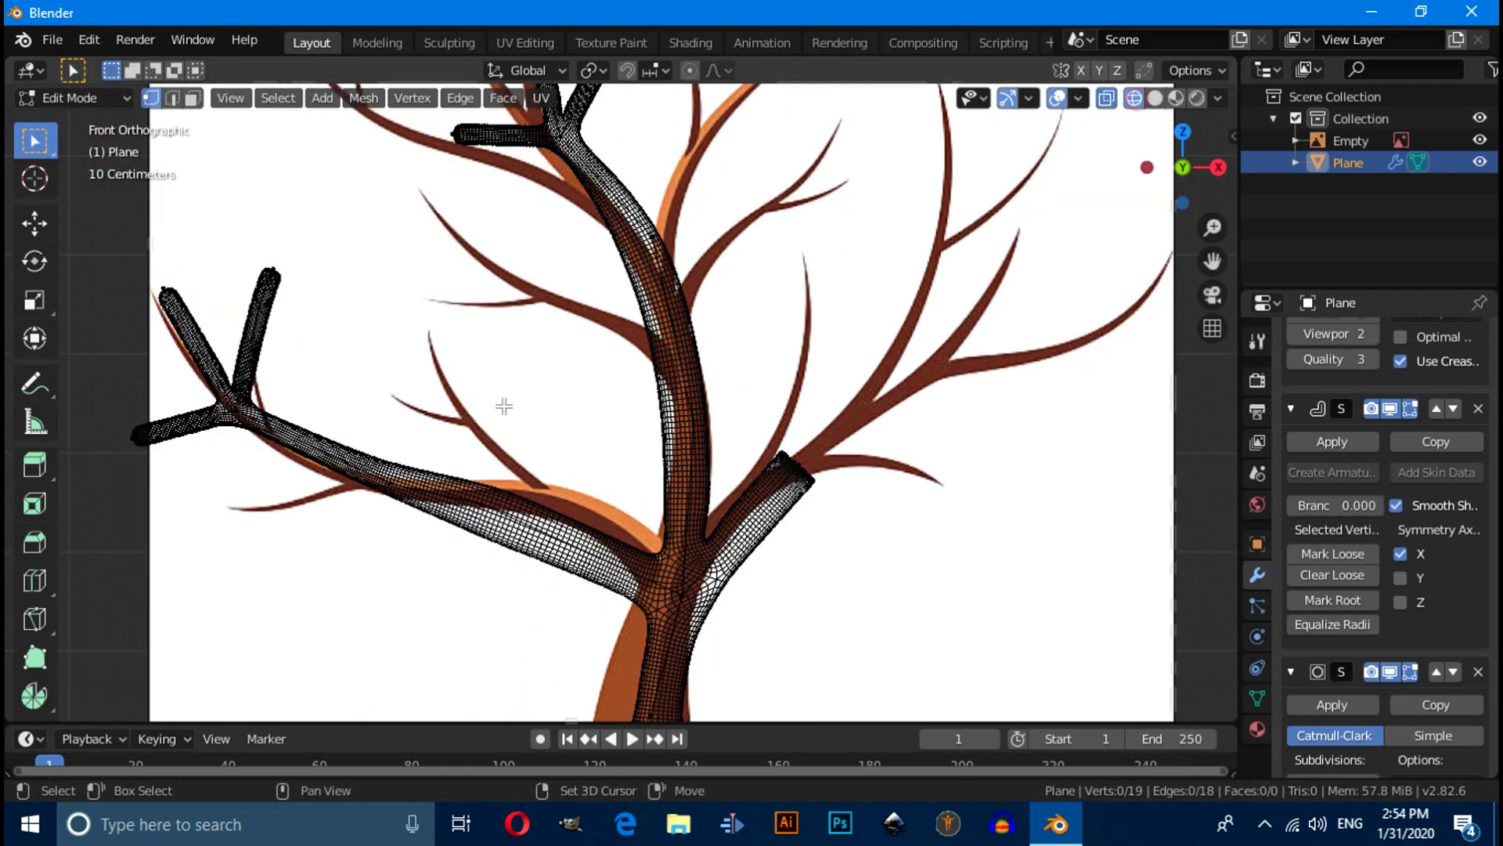
shift+middle_drag(503, 405, 671, 422)
mouse_move(214, 242)
mouse_down()
mouse_move(252, 369)
mouse_move(407, 487)
mouse_move(435, 490)
mouse_up()
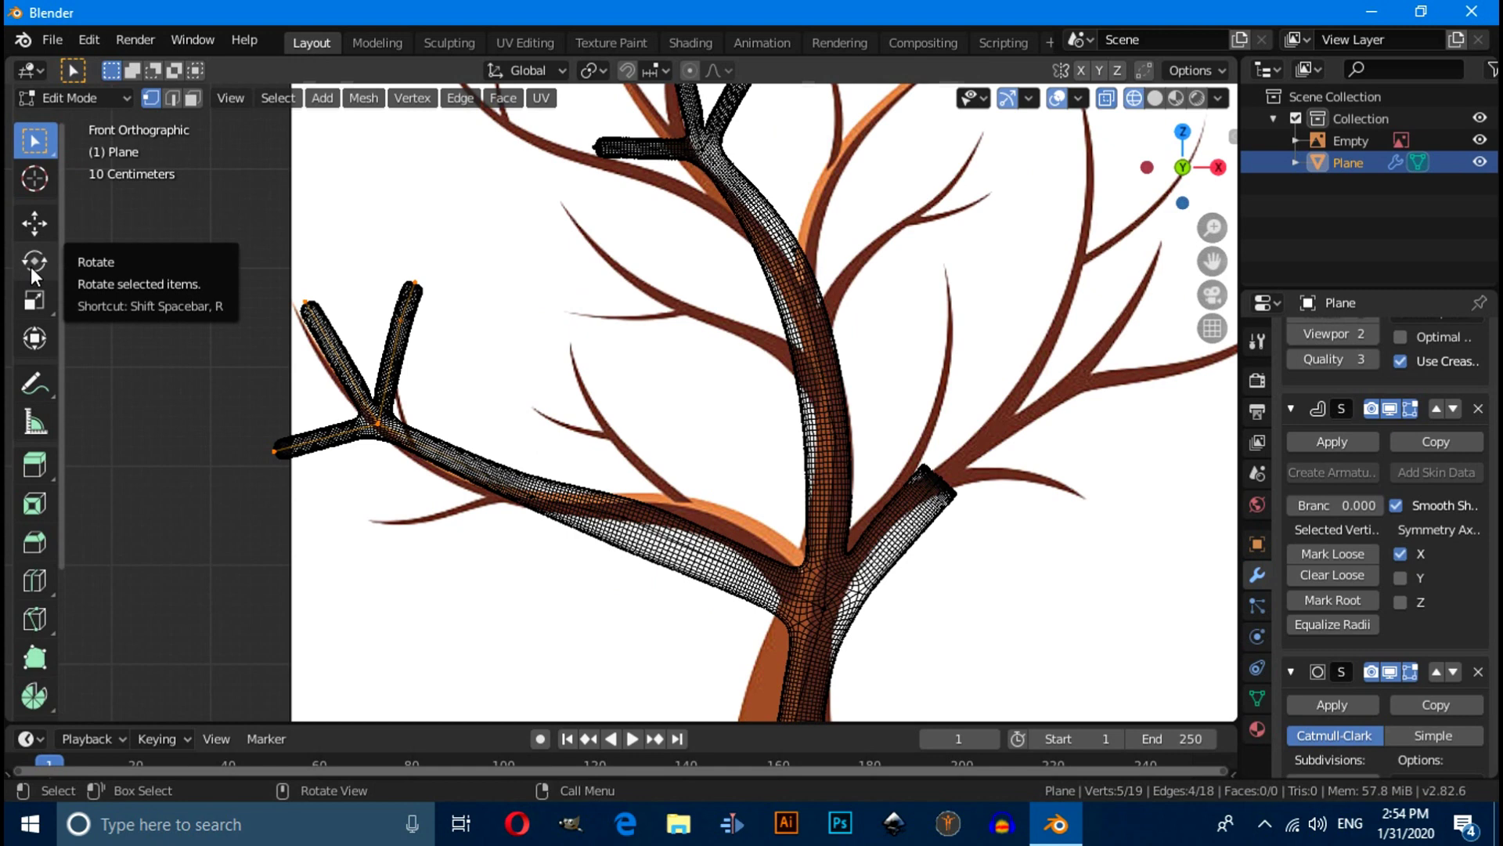
Rotate the left branch fork with the Transform gizmo, about 22 then 25 degrees
click(34, 338)
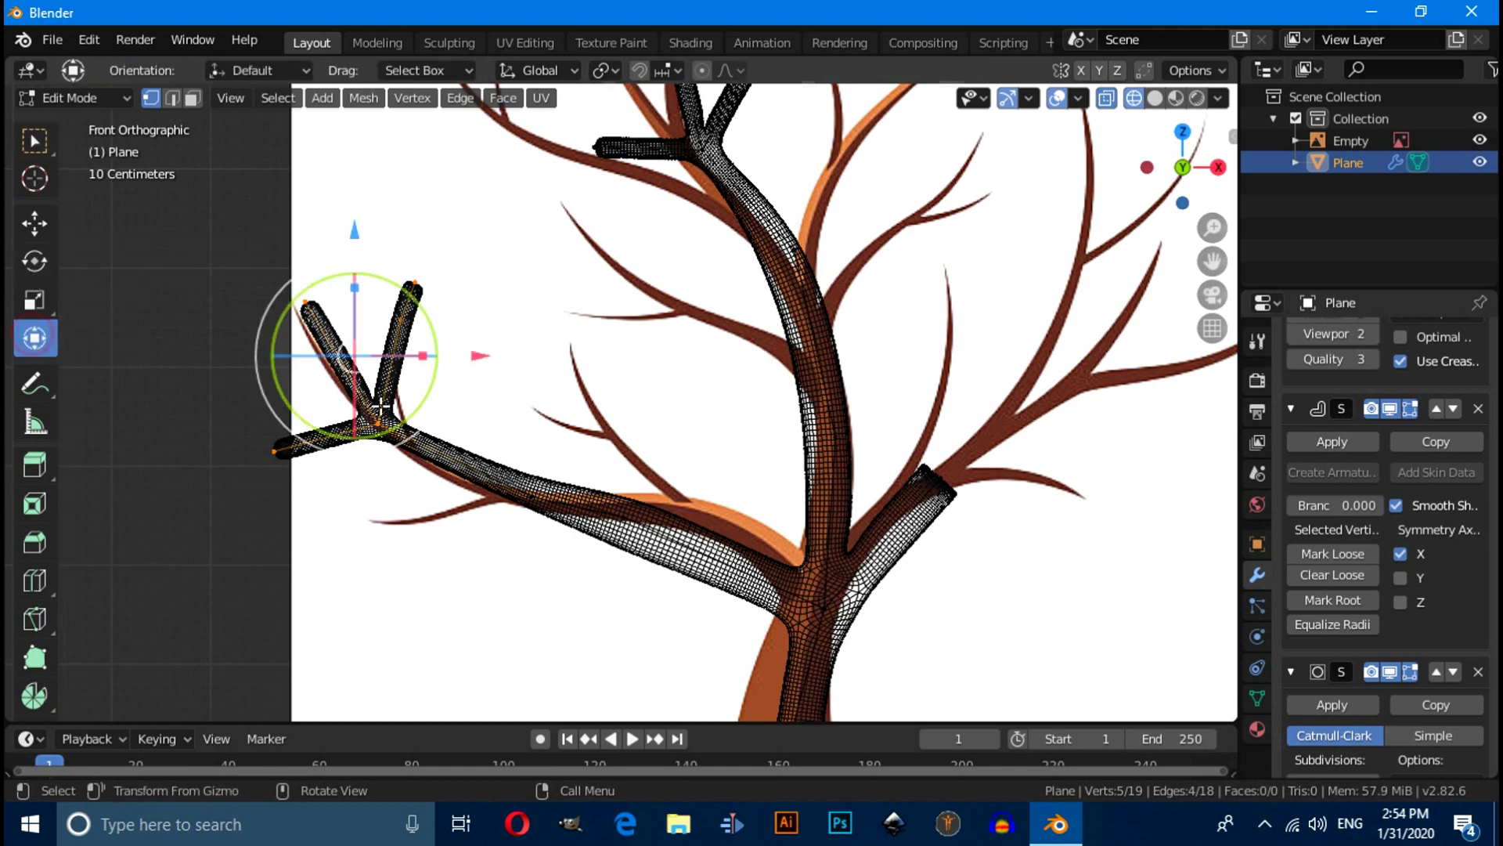
drag(342, 400, 298, 350)
middle_drag(514, 402, 520, 548)
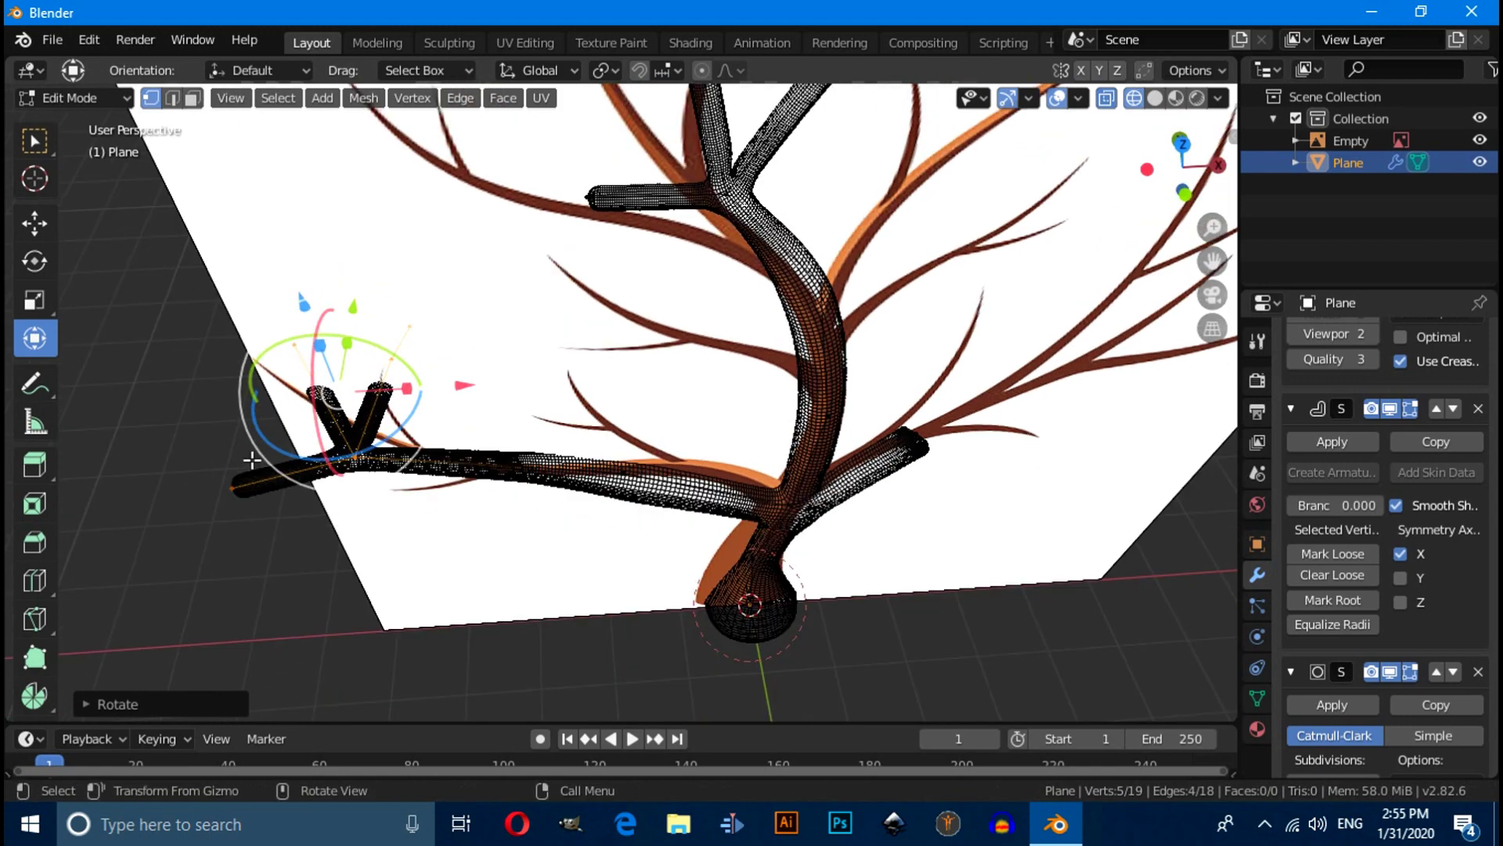
drag(251, 460, 302, 415)
middle_drag(610, 564, 654, 517)
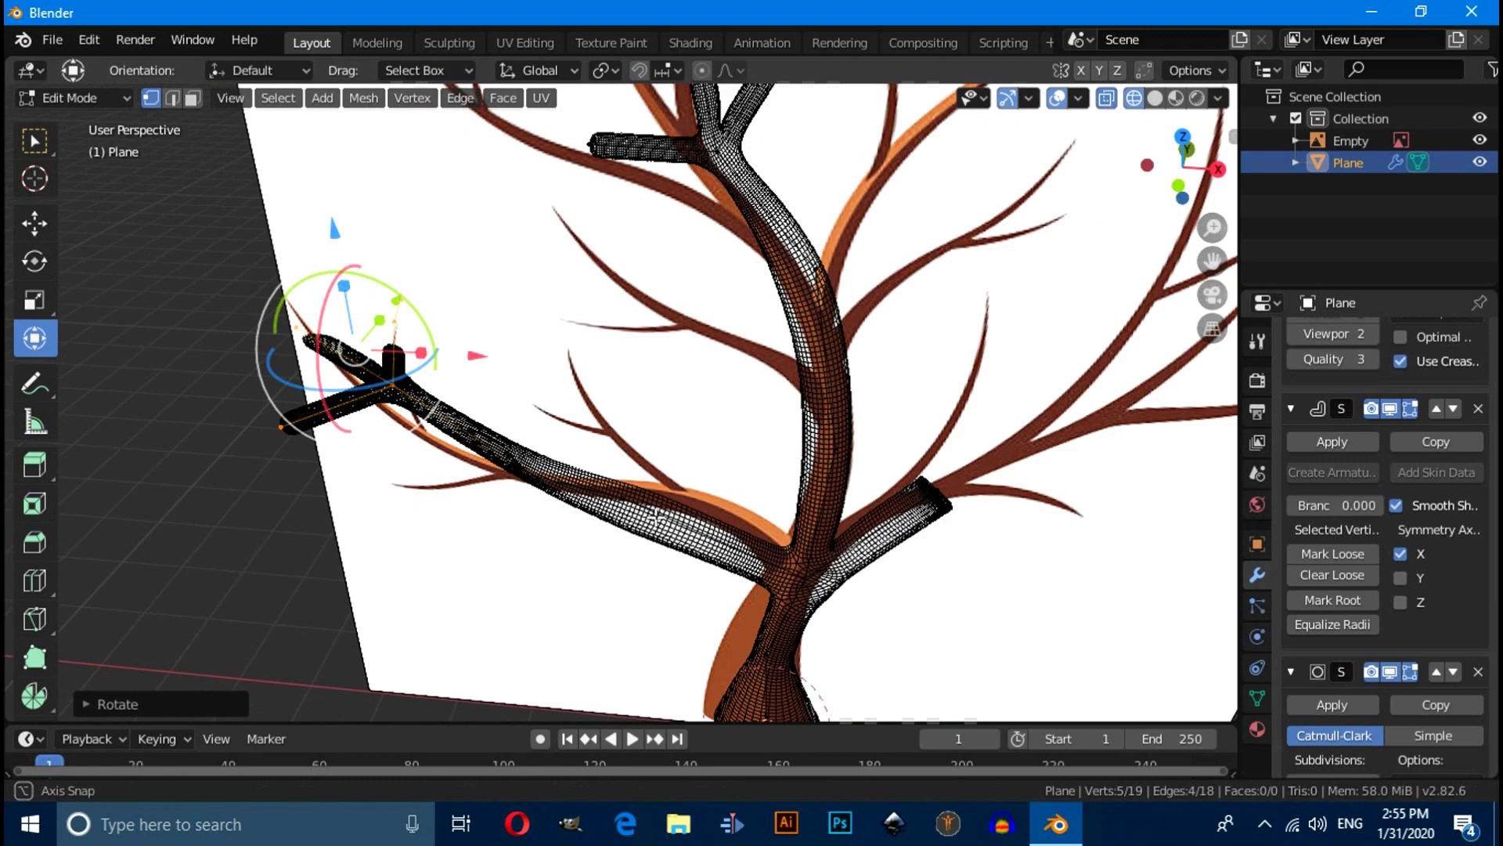
scroll(654, 517, down, 6)
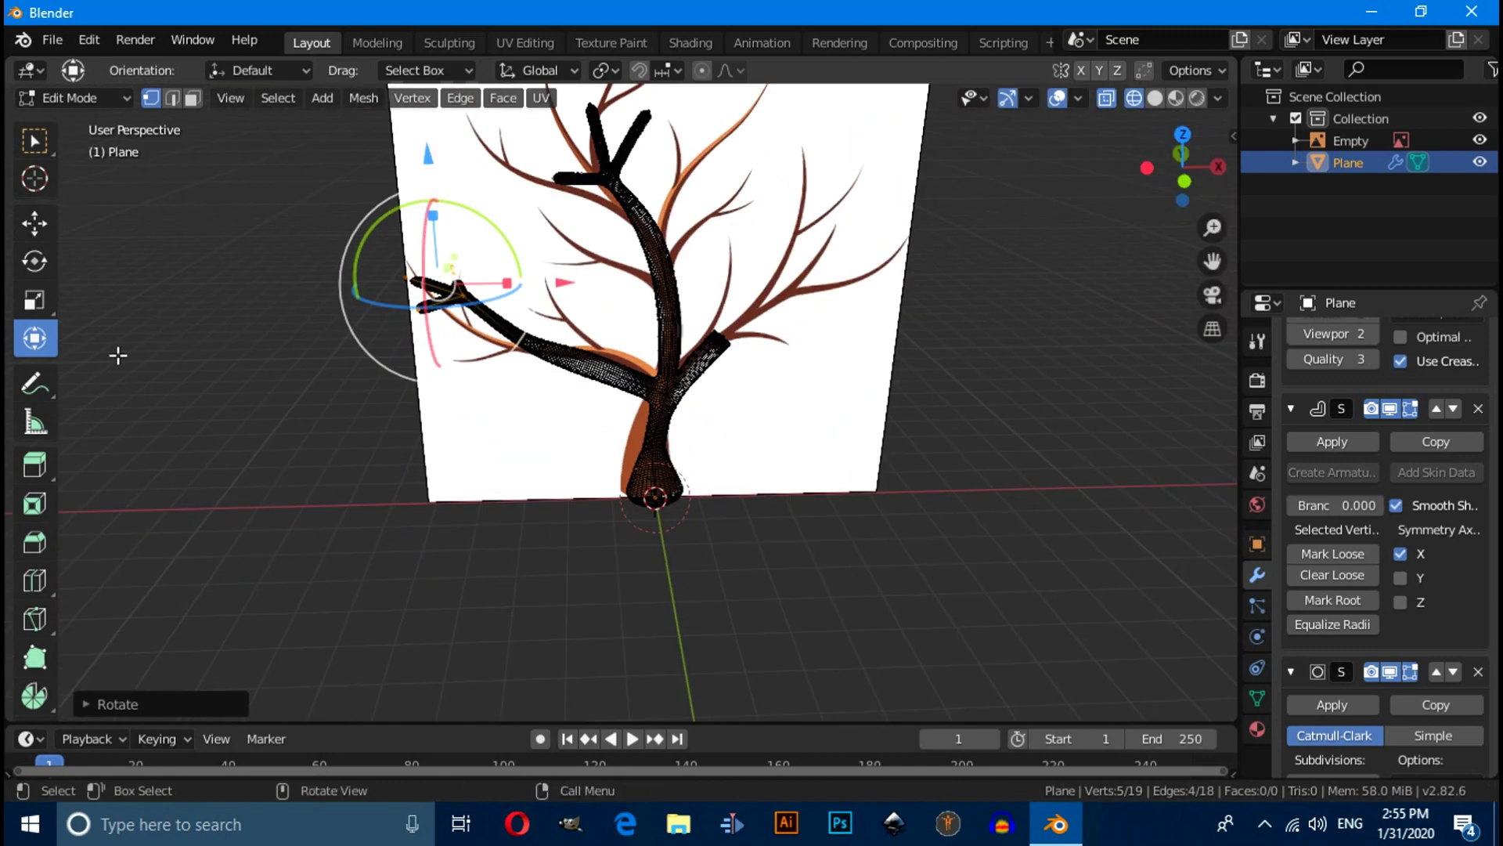
Return to Object Mode, view the tree from the front, and select everything
click(78, 97)
click(77, 118)
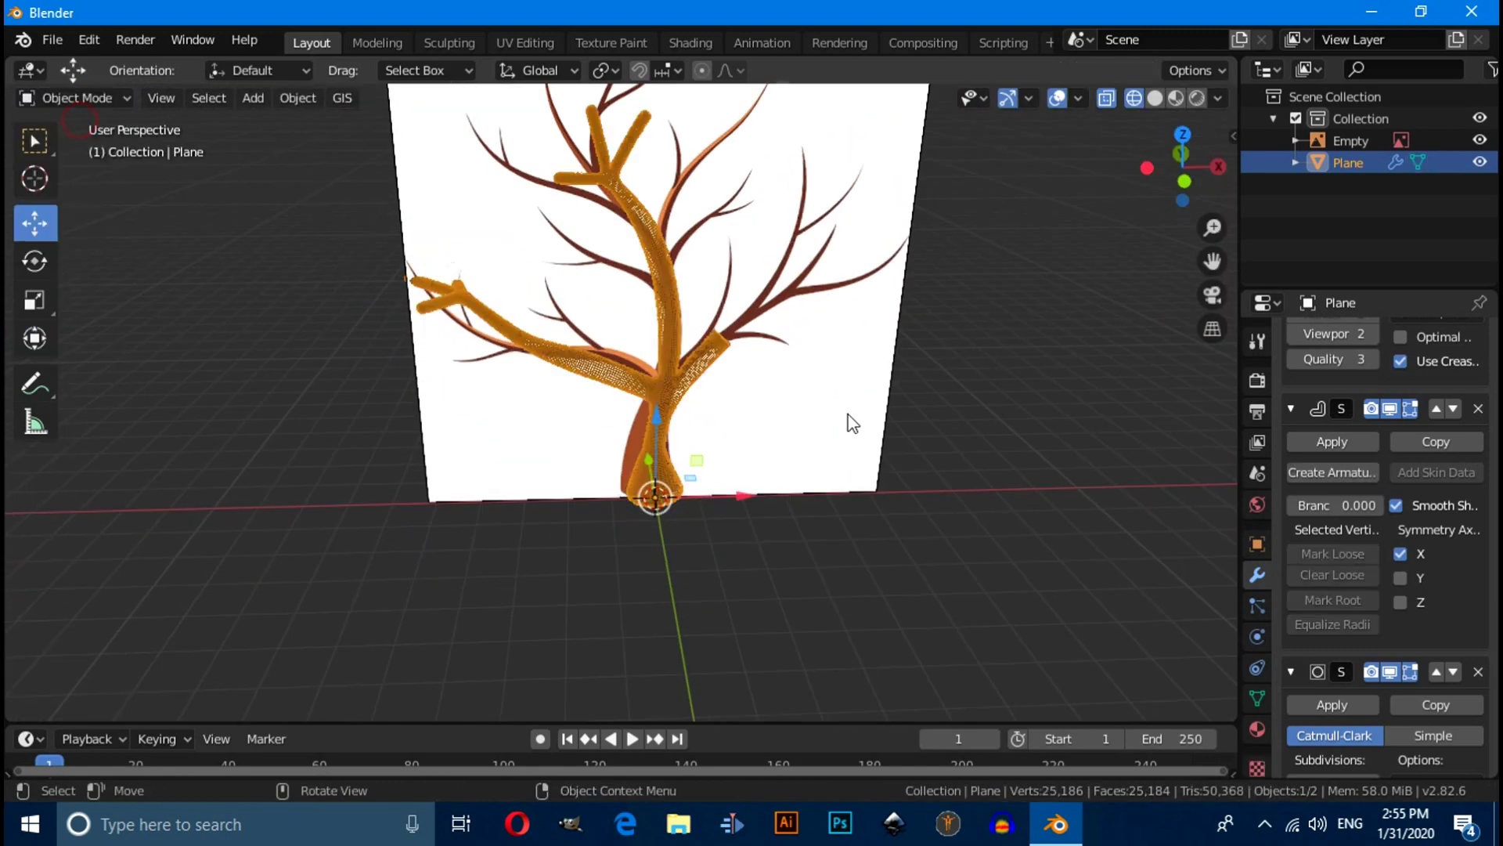
shift+middle_drag(852, 422, 843, 496)
click(991, 509)
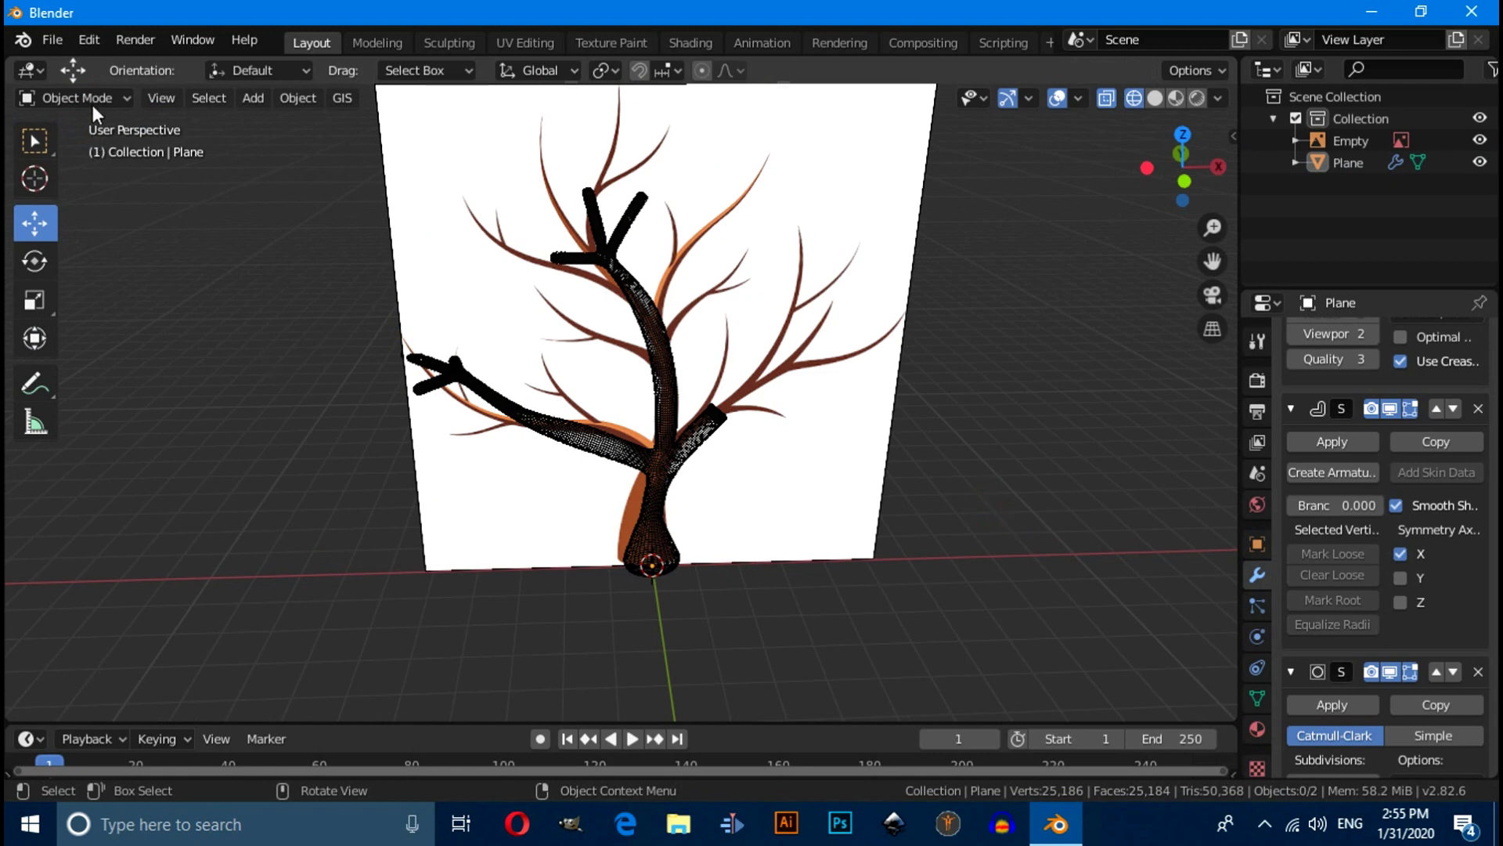
key(KP_1)
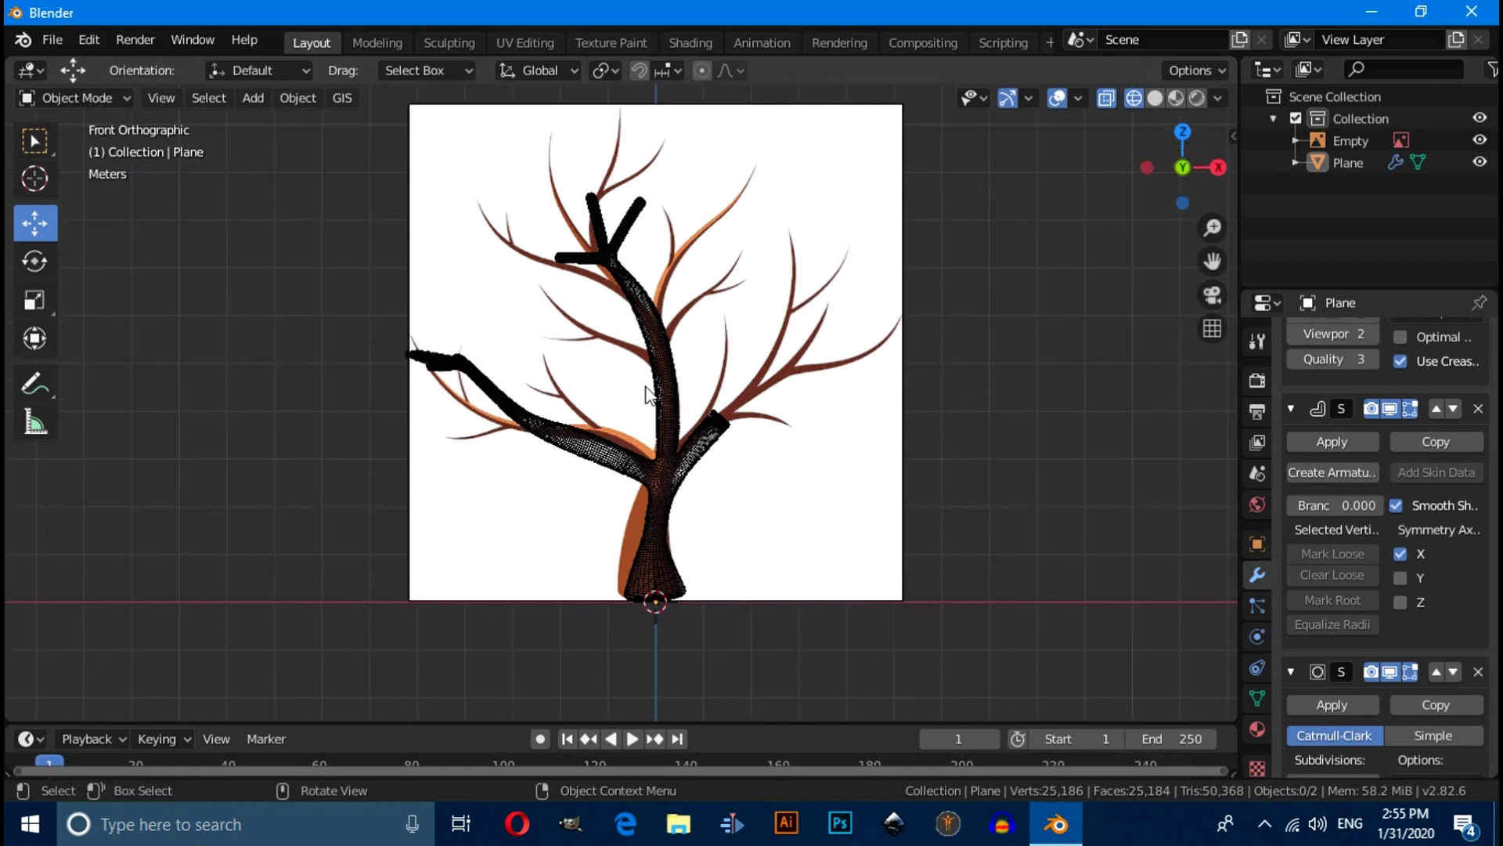
key(a)
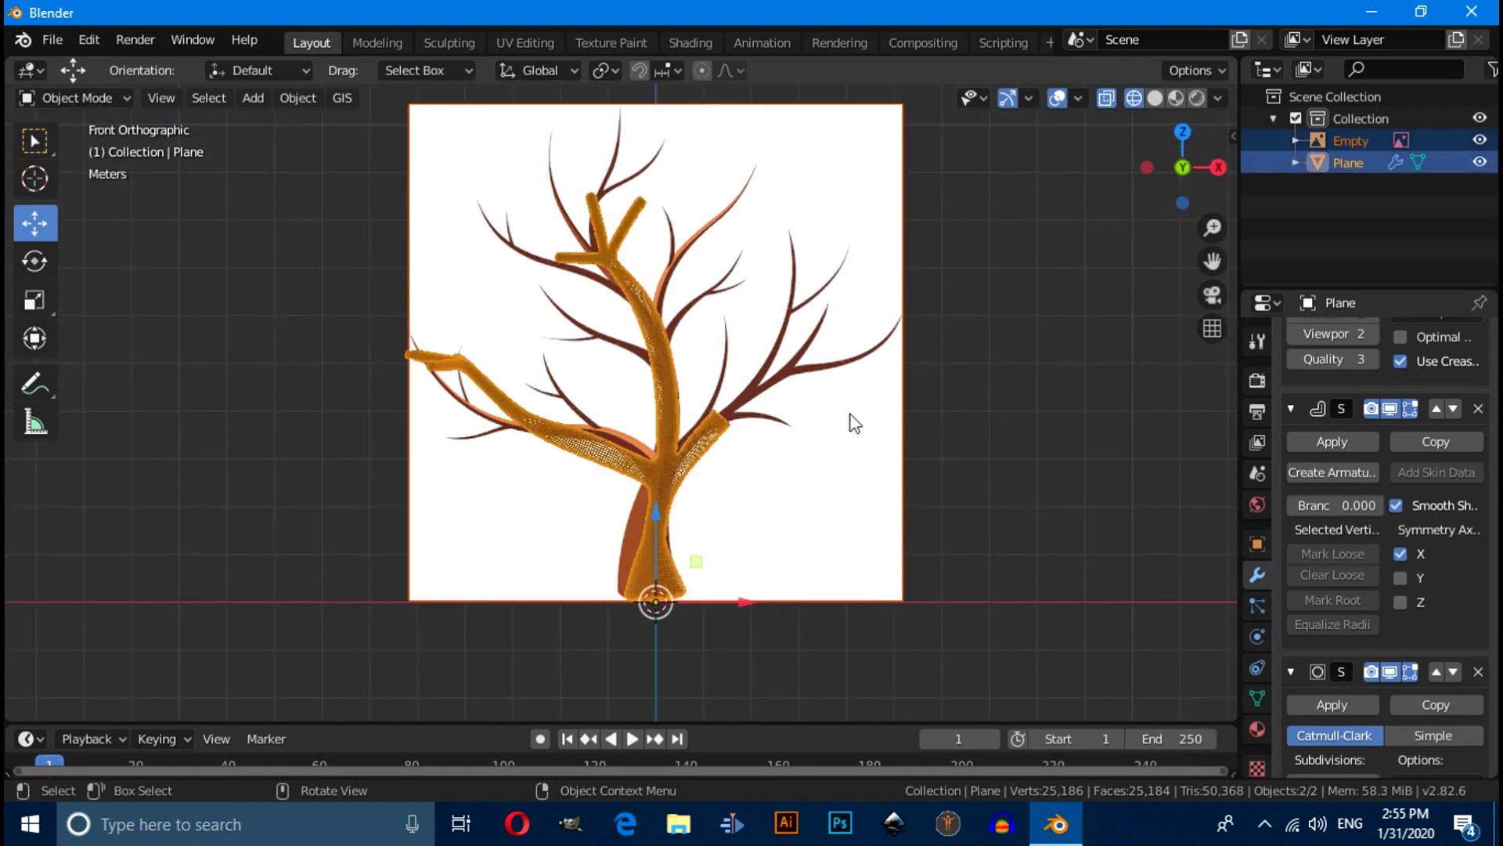
click(1027, 487)
key(a)
click(1021, 496)
scroll(1021, 496, up, 4)
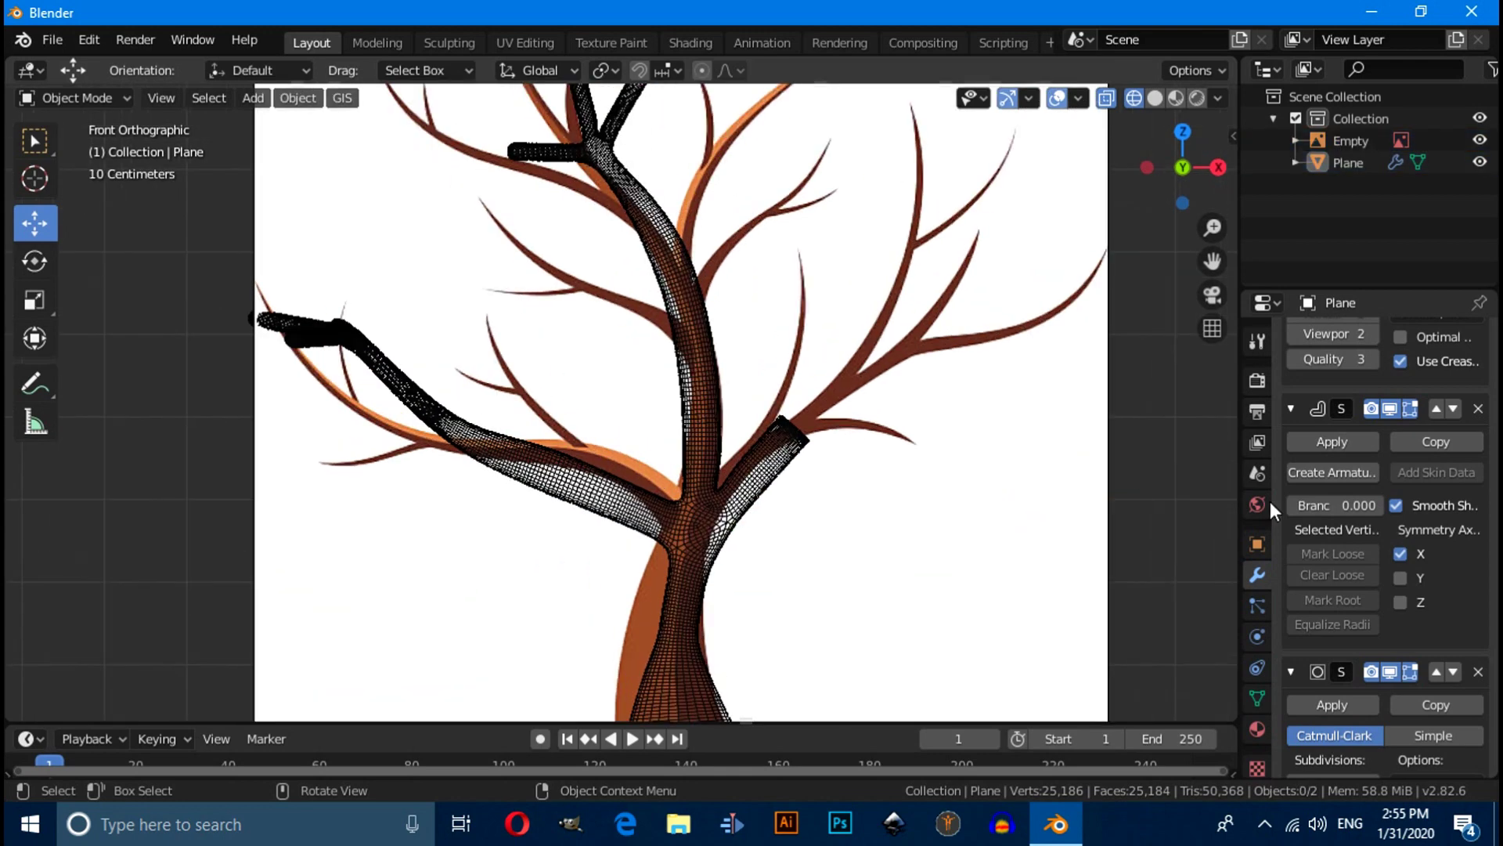
scroll(1337, 517, up, 5)
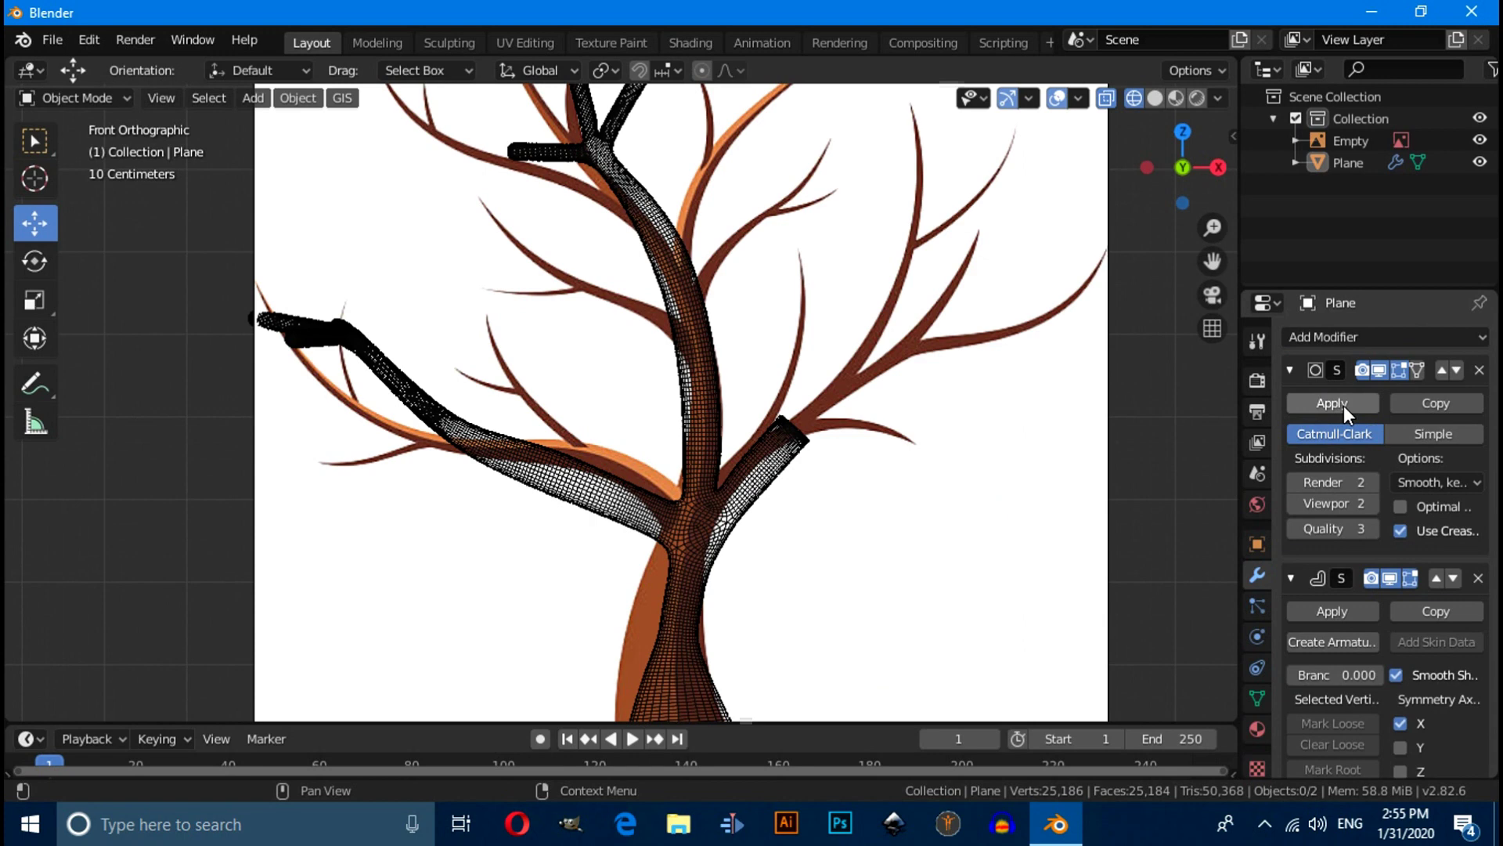
scroll(1323, 603, down, 5)
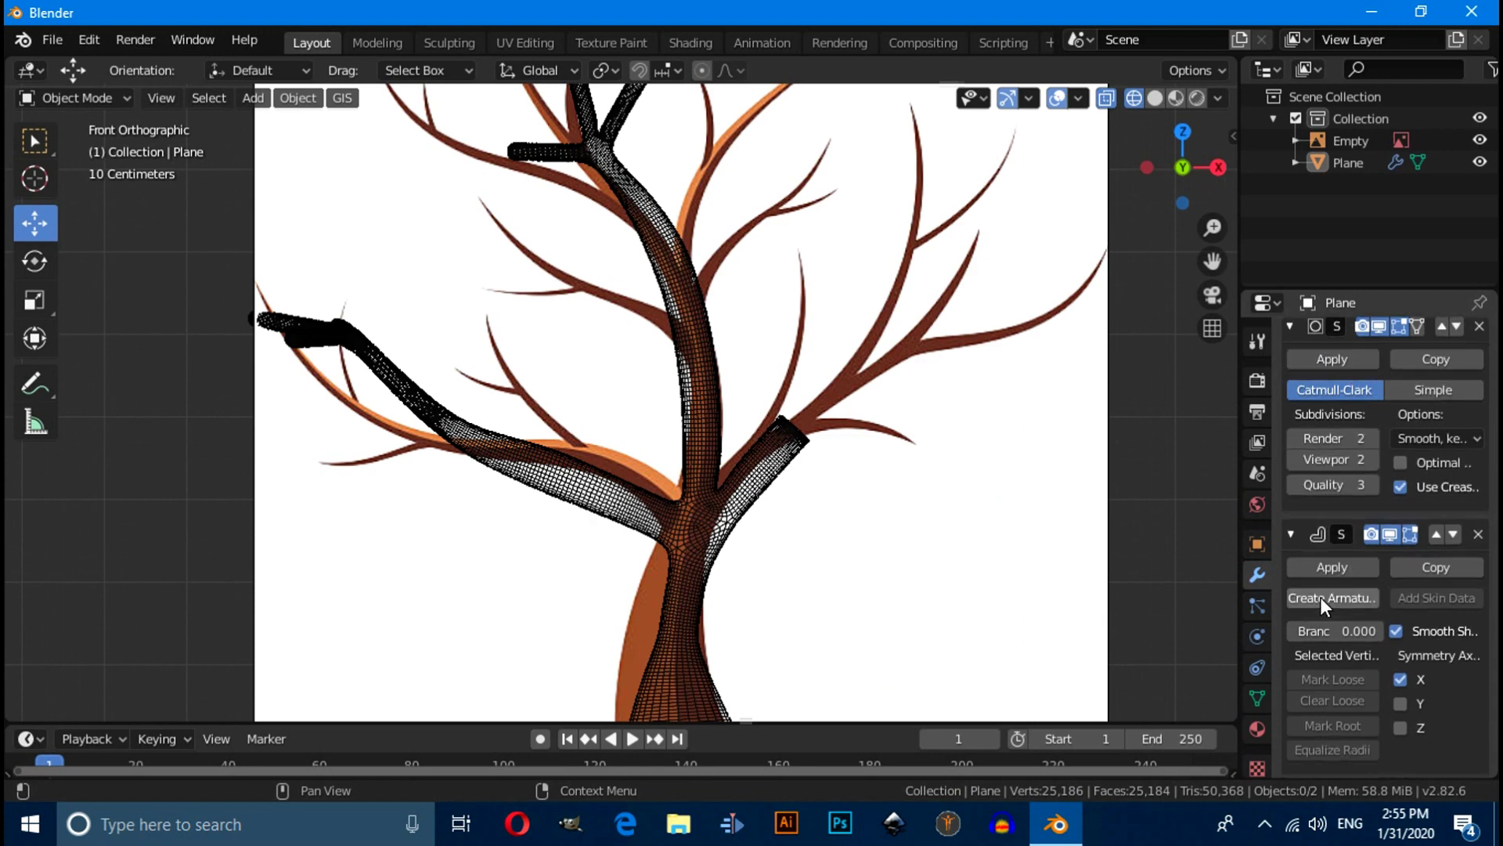
scroll(1337, 606, down, 2)
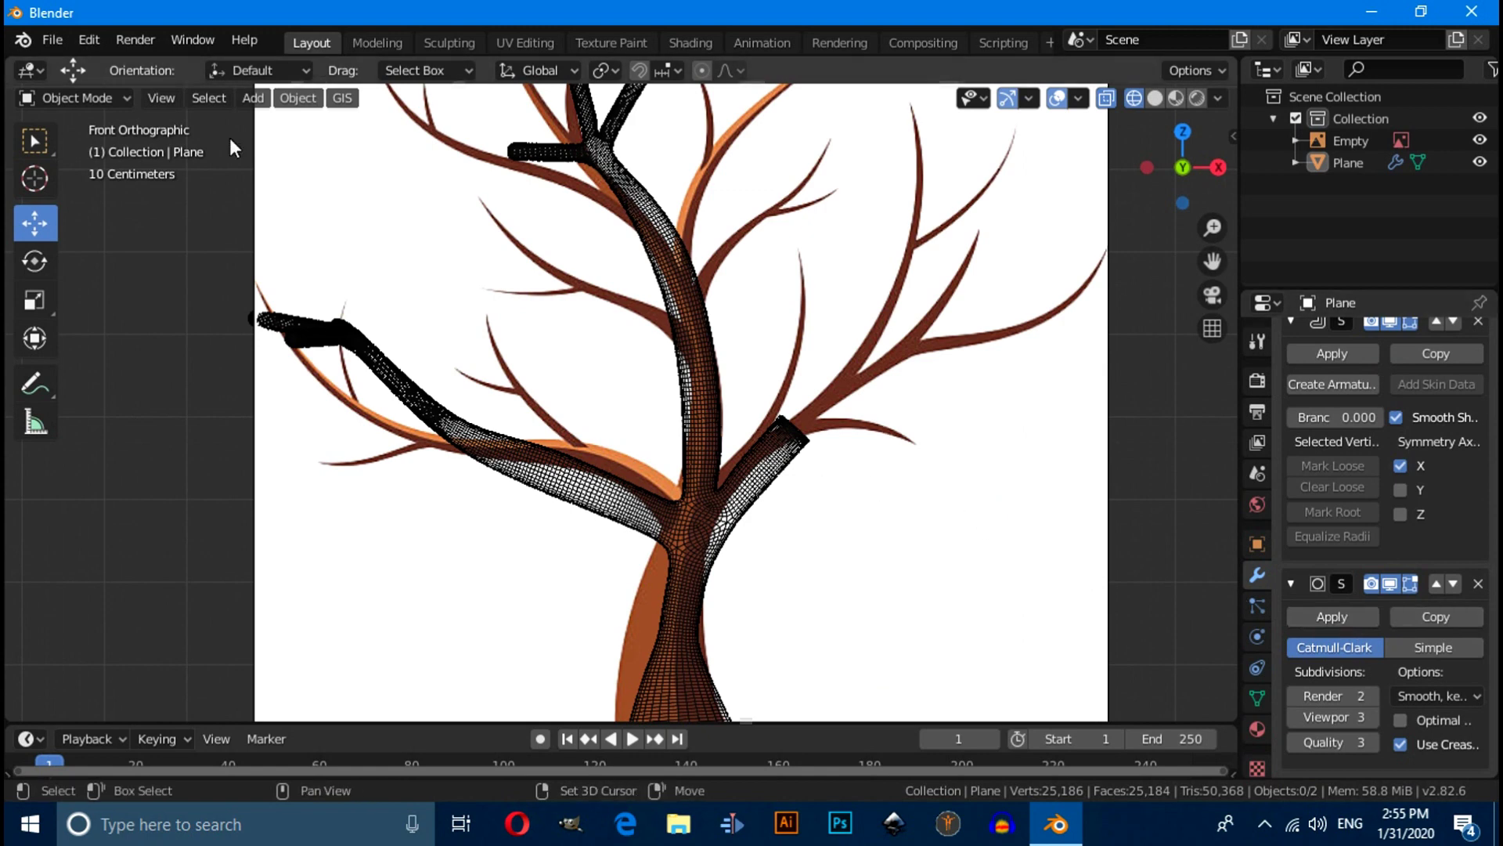
scroll(592, 377, down, 4)
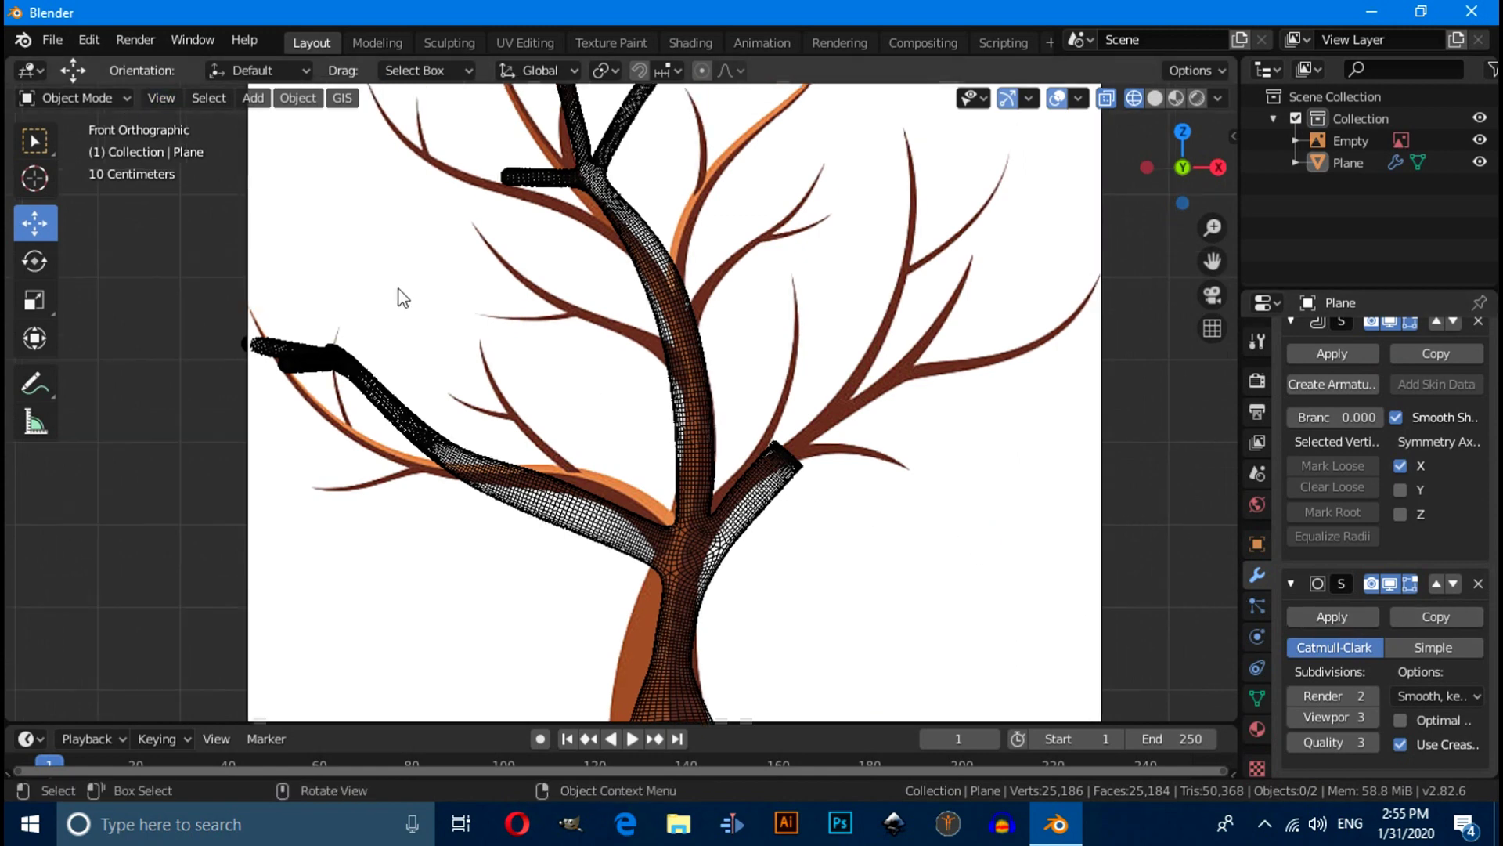
Delete the tree and Empty, then import Desktop/tree.obj as a Wavefront OBJ
key(a)
key(Delete)
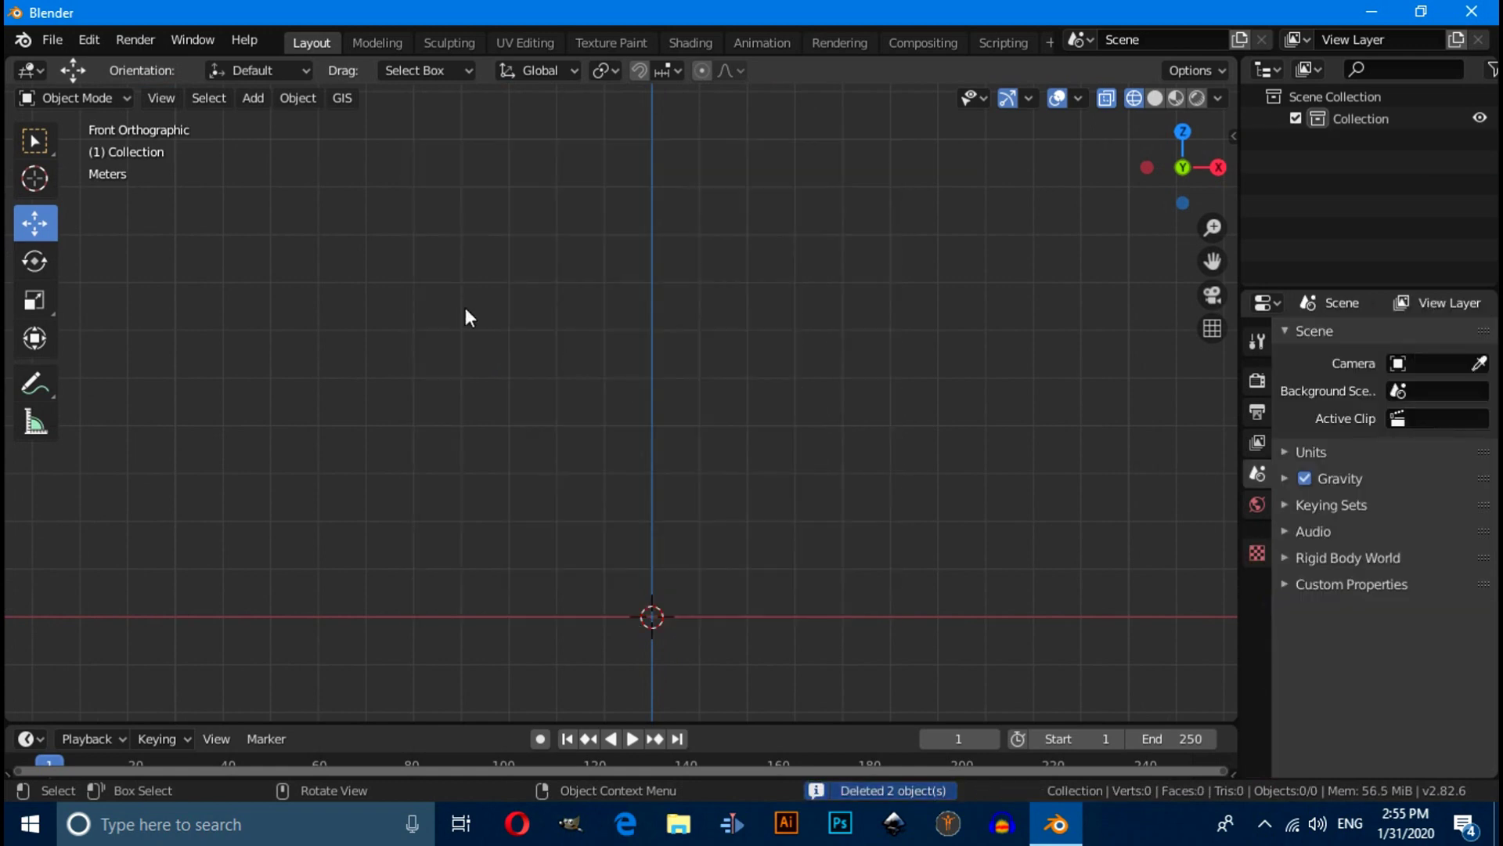
key(F4)
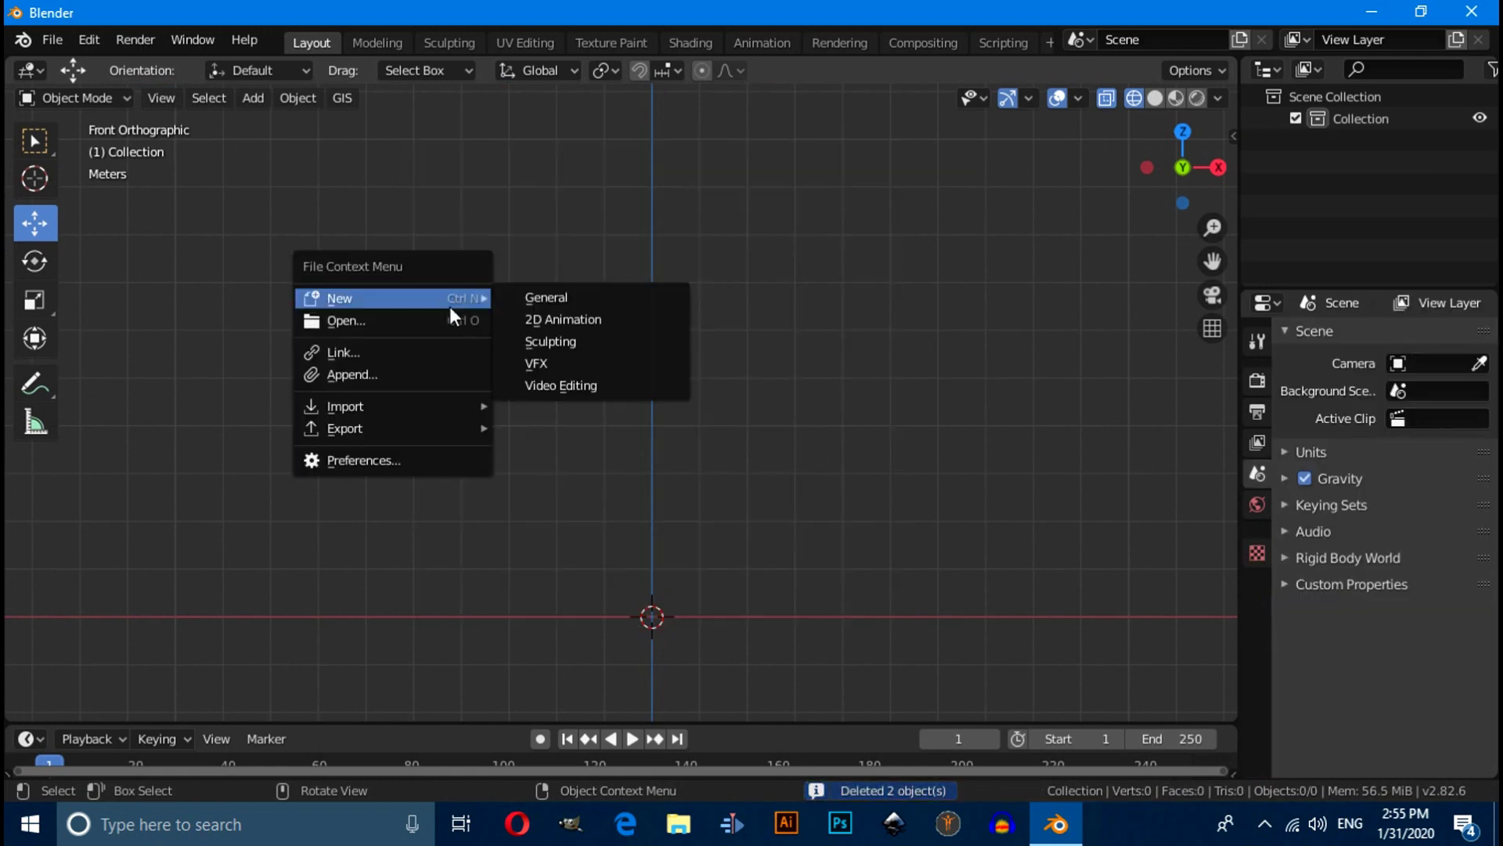
mouse_move(346, 406)
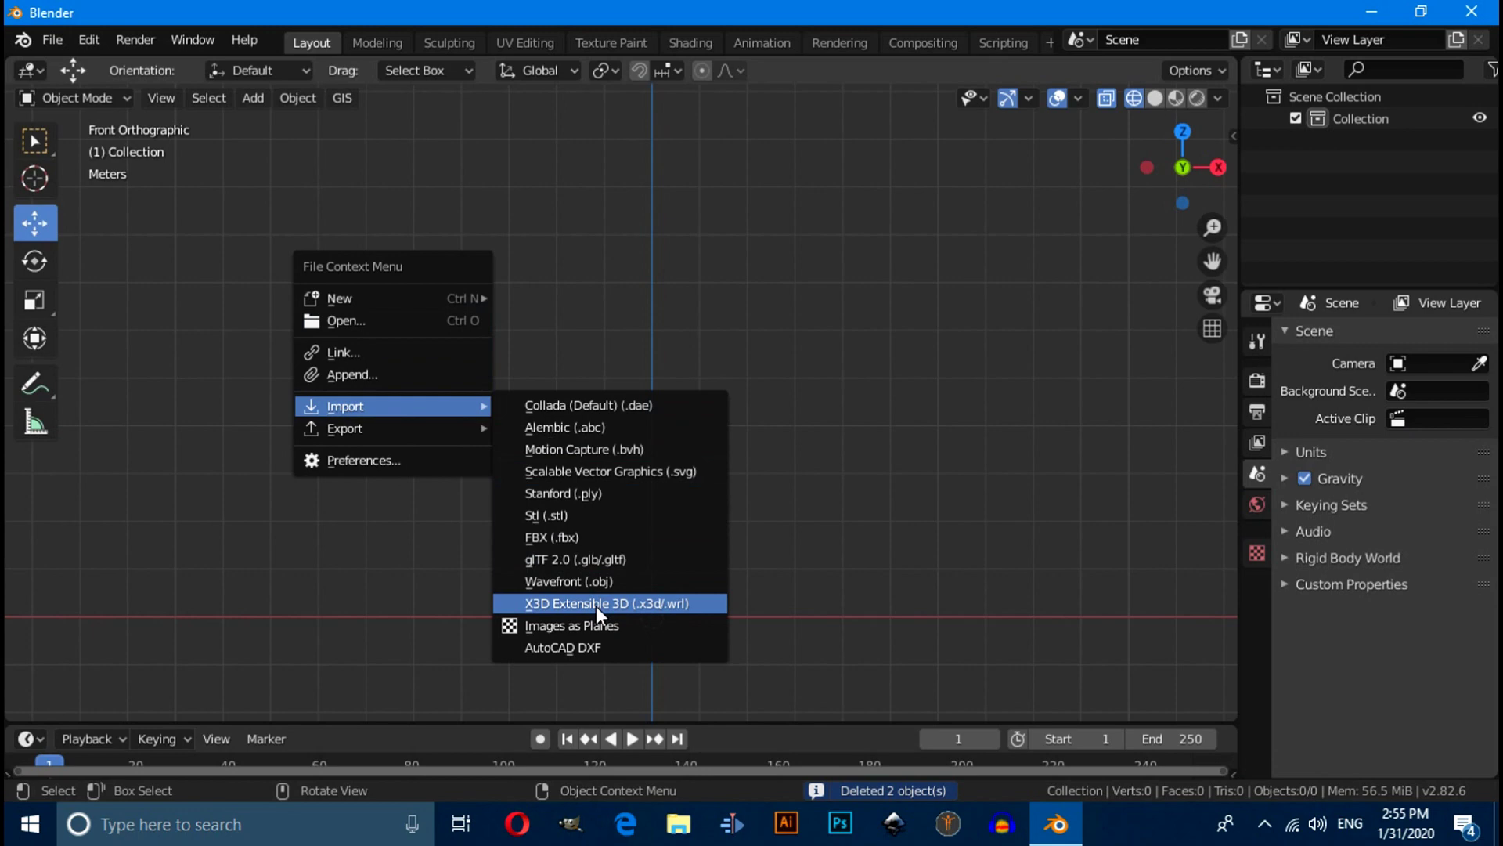
click(589, 584)
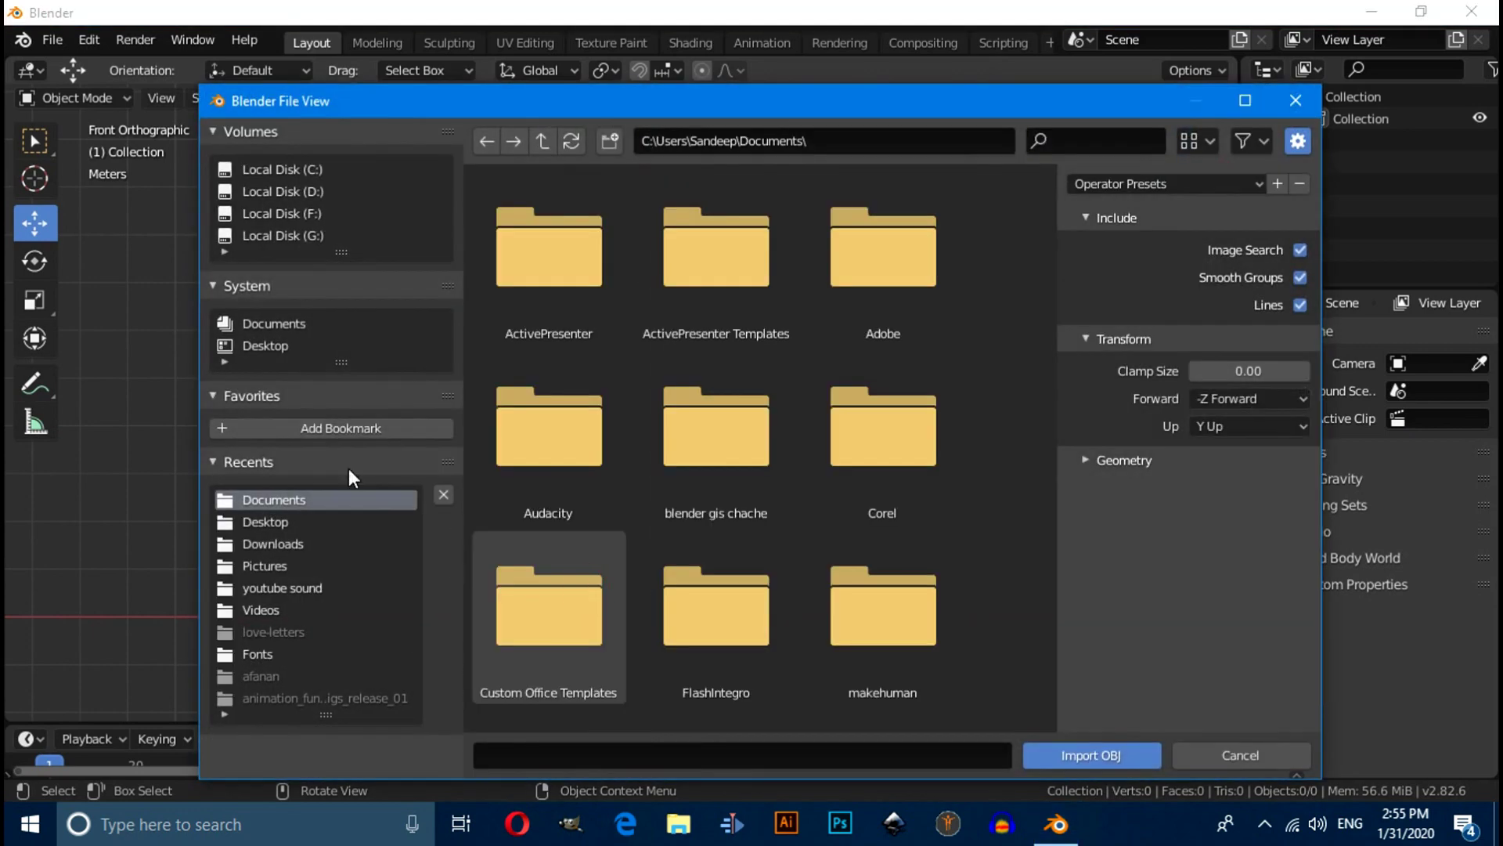
click(266, 522)
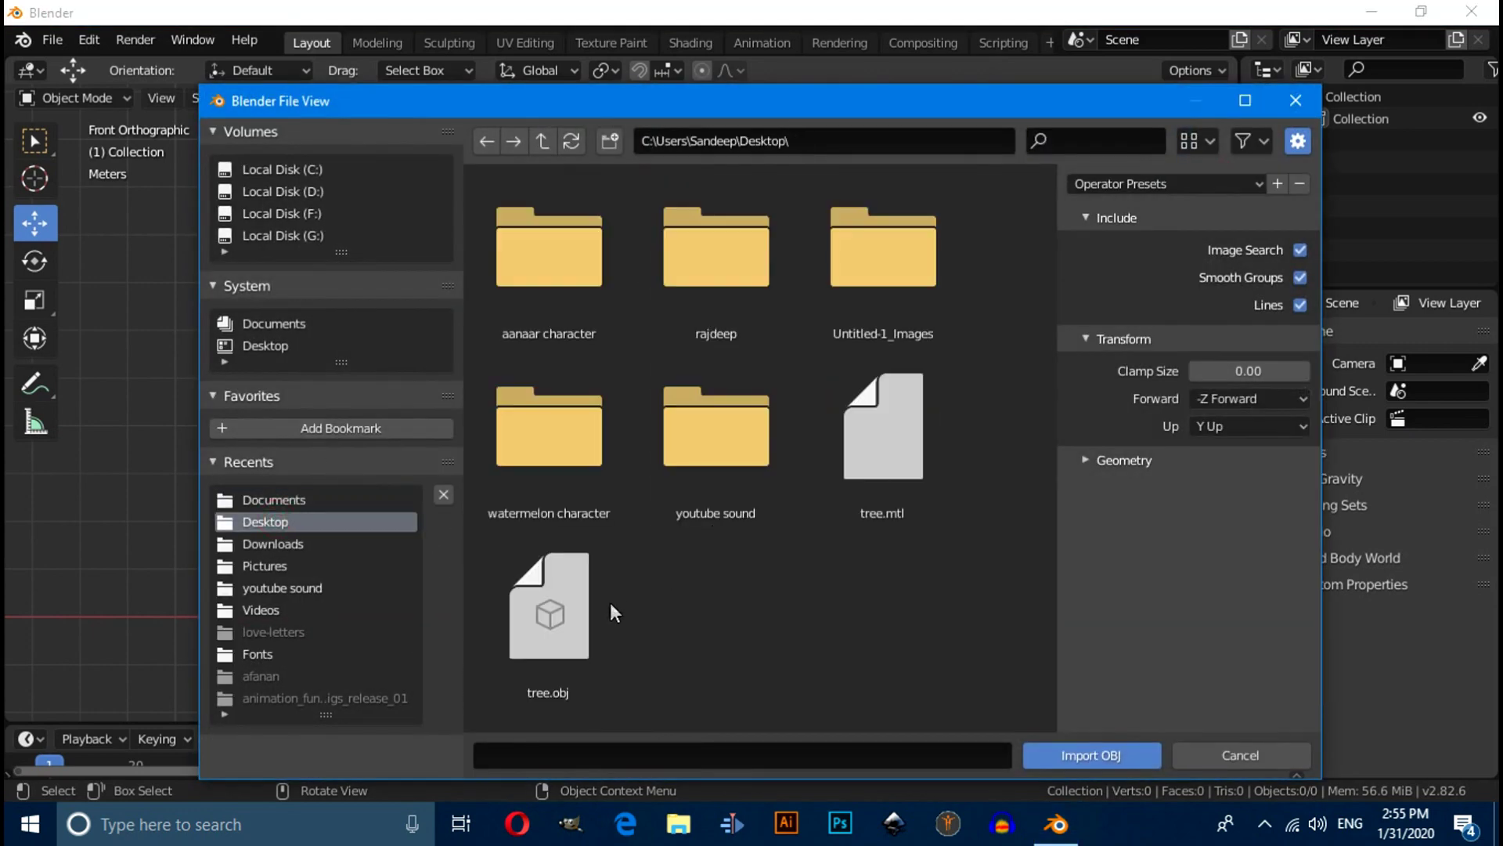
click(611, 605)
click(1096, 755)
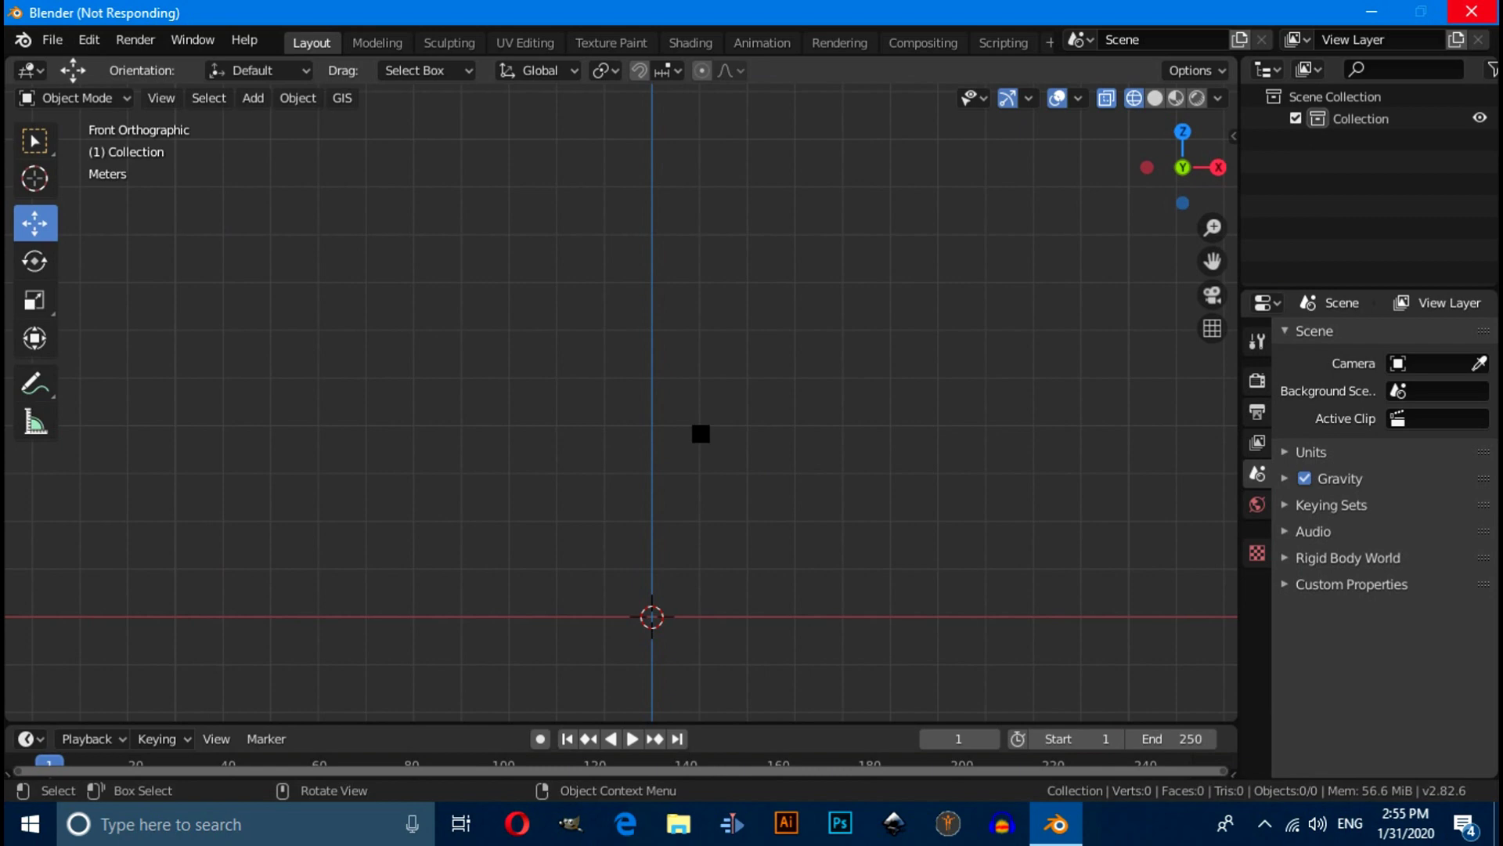
Switch the viewport to solid shading and select the imported tree
click(1155, 98)
scroll(924, 517, up, 5)
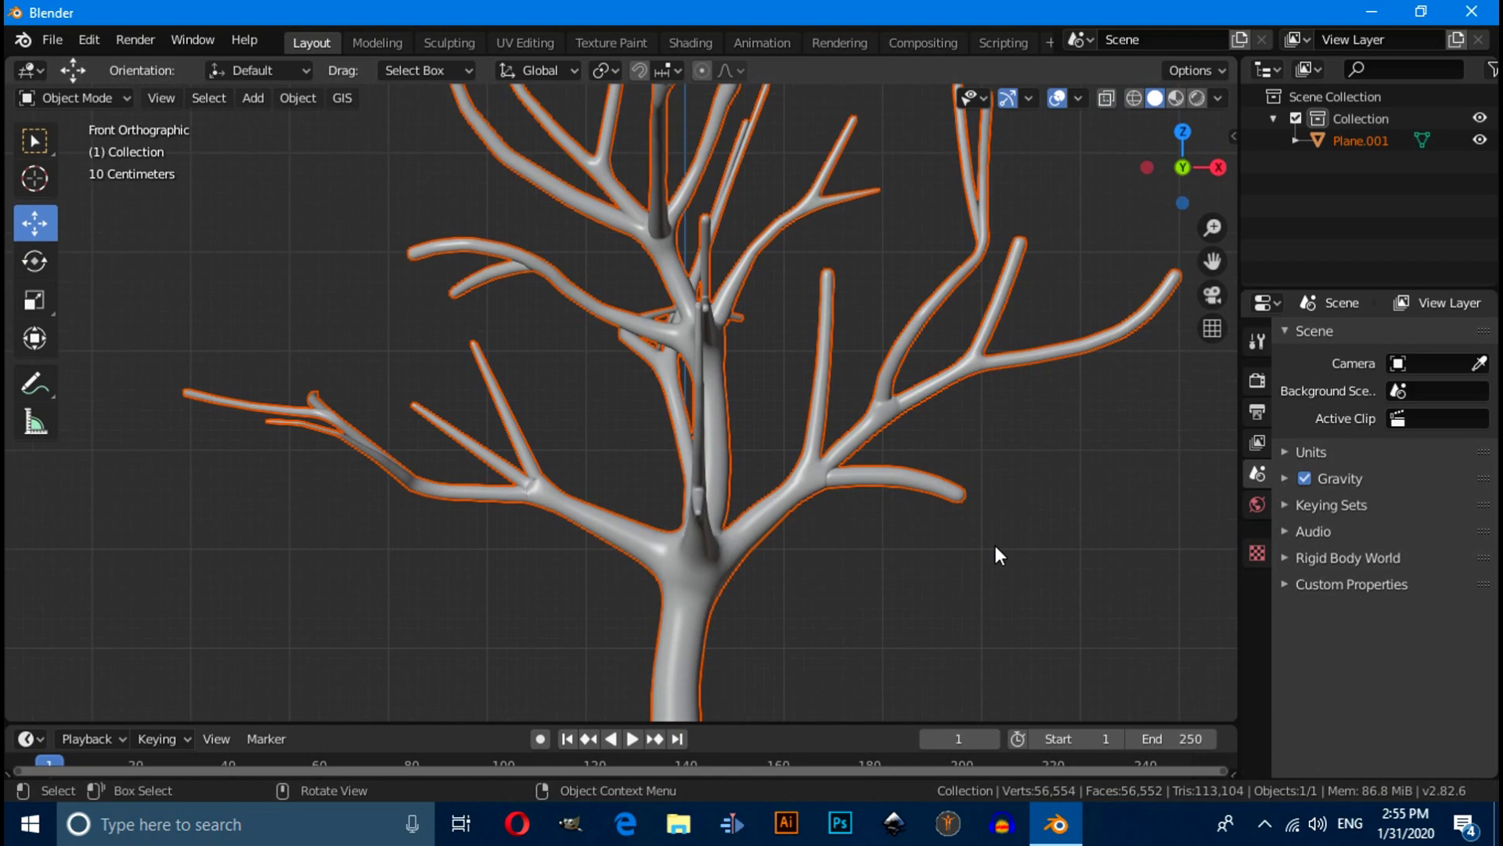
click(1019, 547)
middle_drag(1019, 546, 1030, 627)
scroll(985, 581, up, 2)
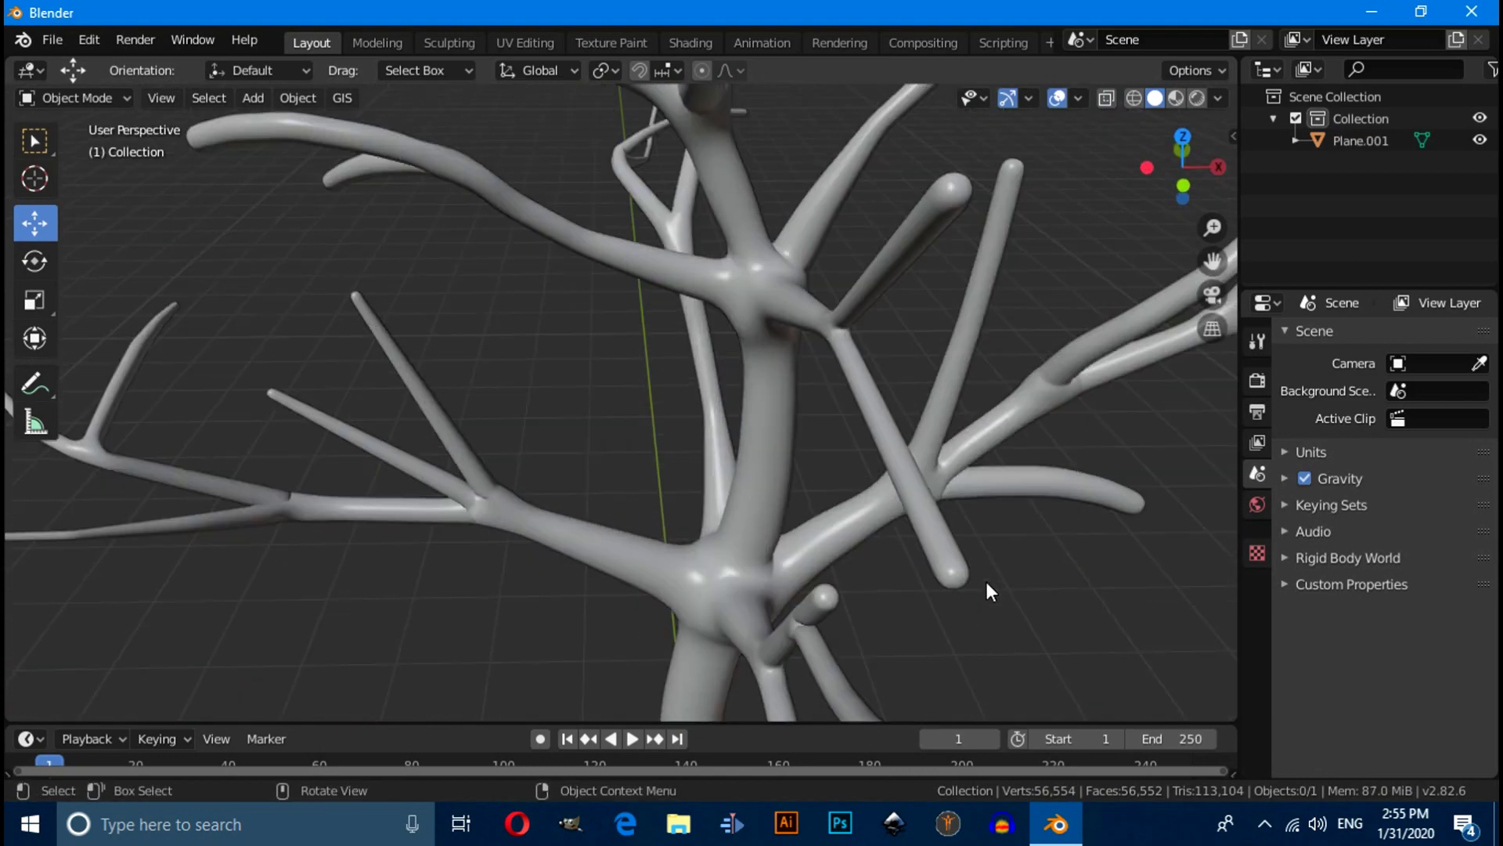
click(767, 410)
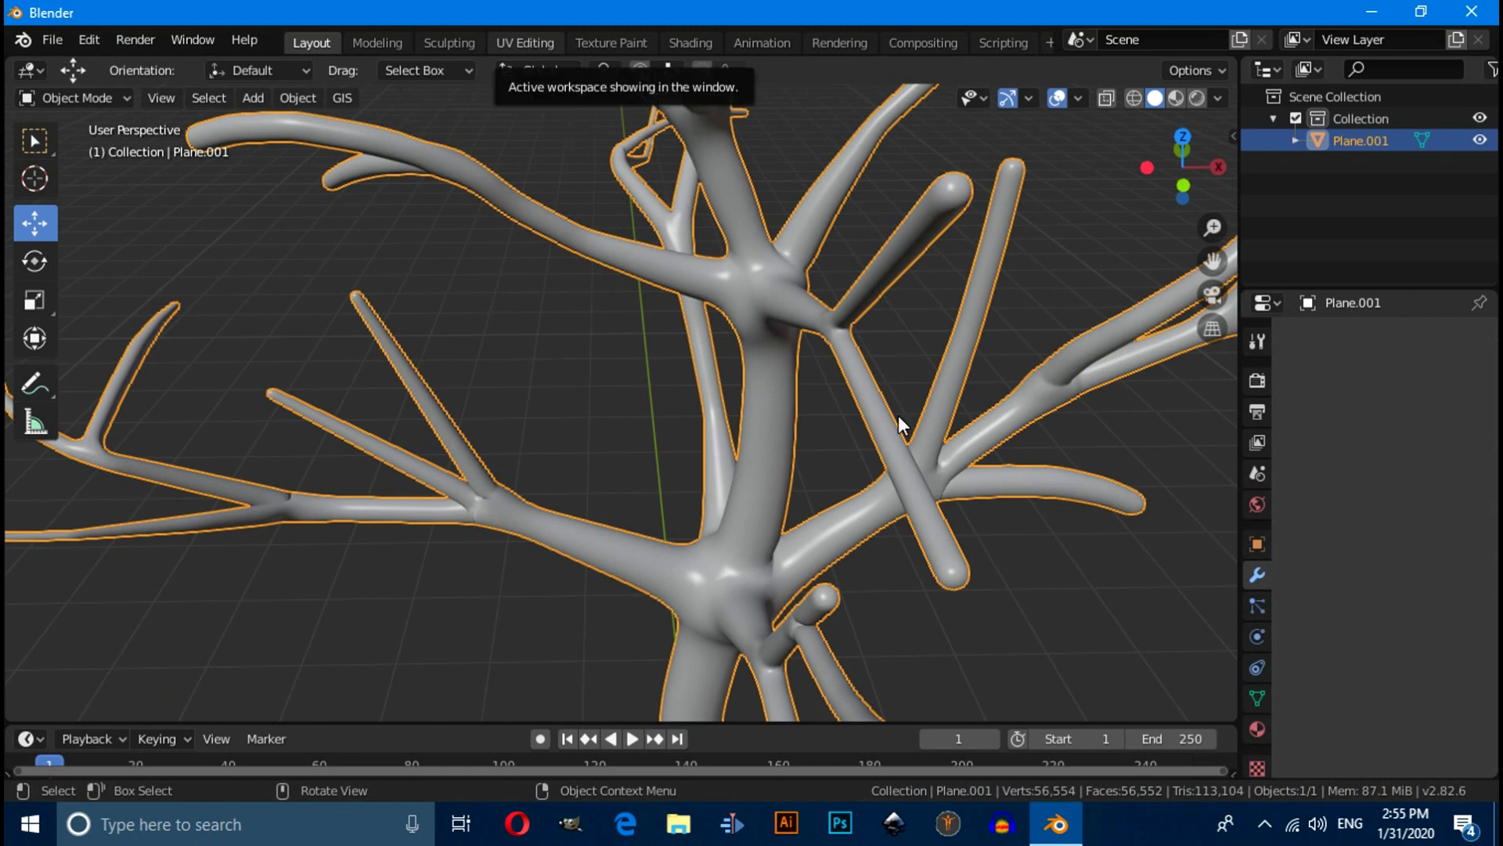
Open the tree in the UV Editing workspace and select its entire mesh
key(ctrl+Page_Down)
key(ctrl+Page_Down)
key(ctrl+Page_Down)
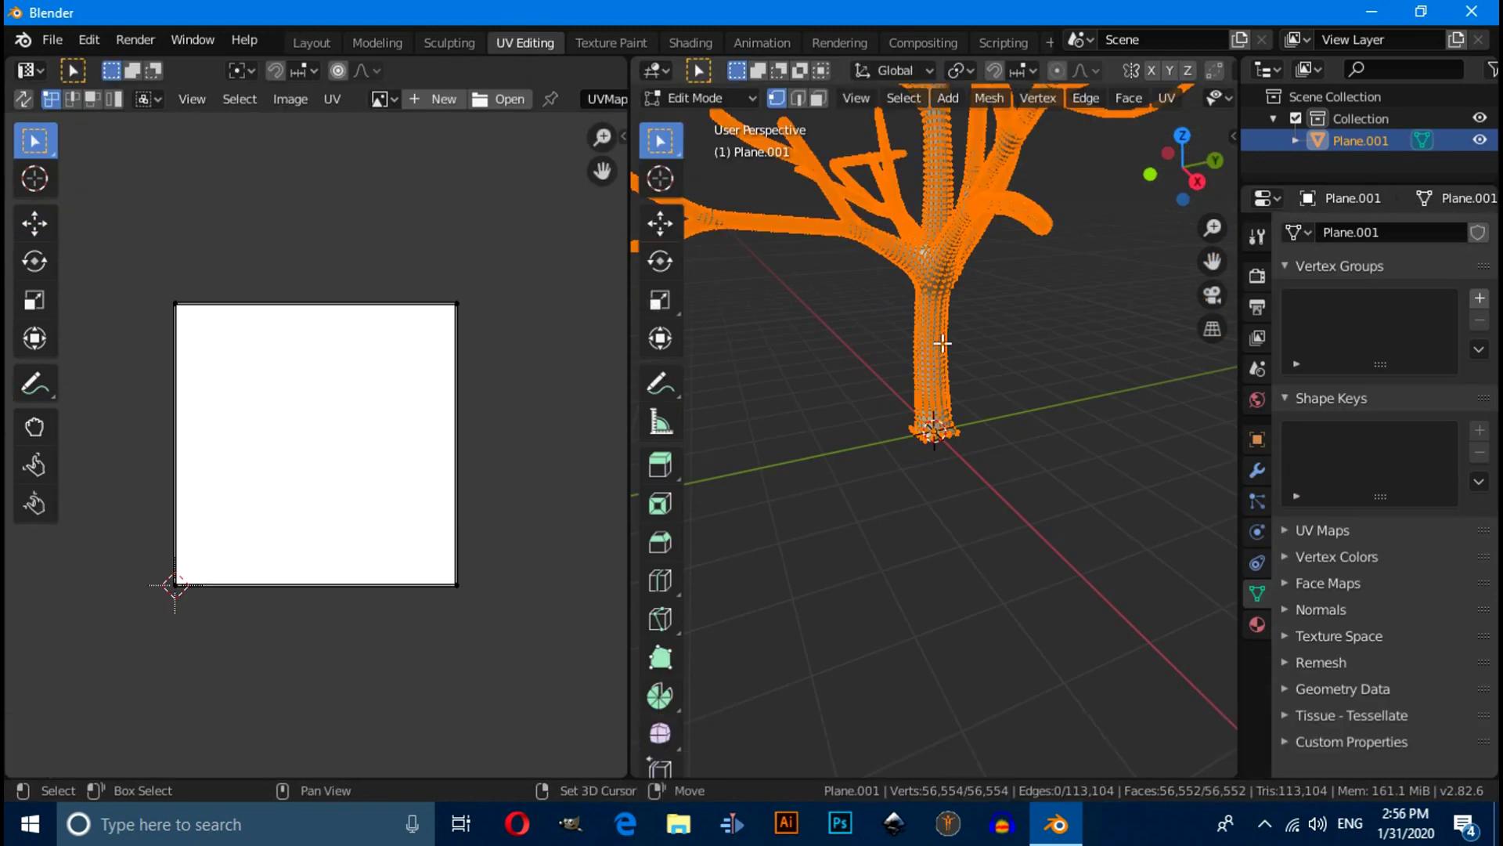
click(1080, 645)
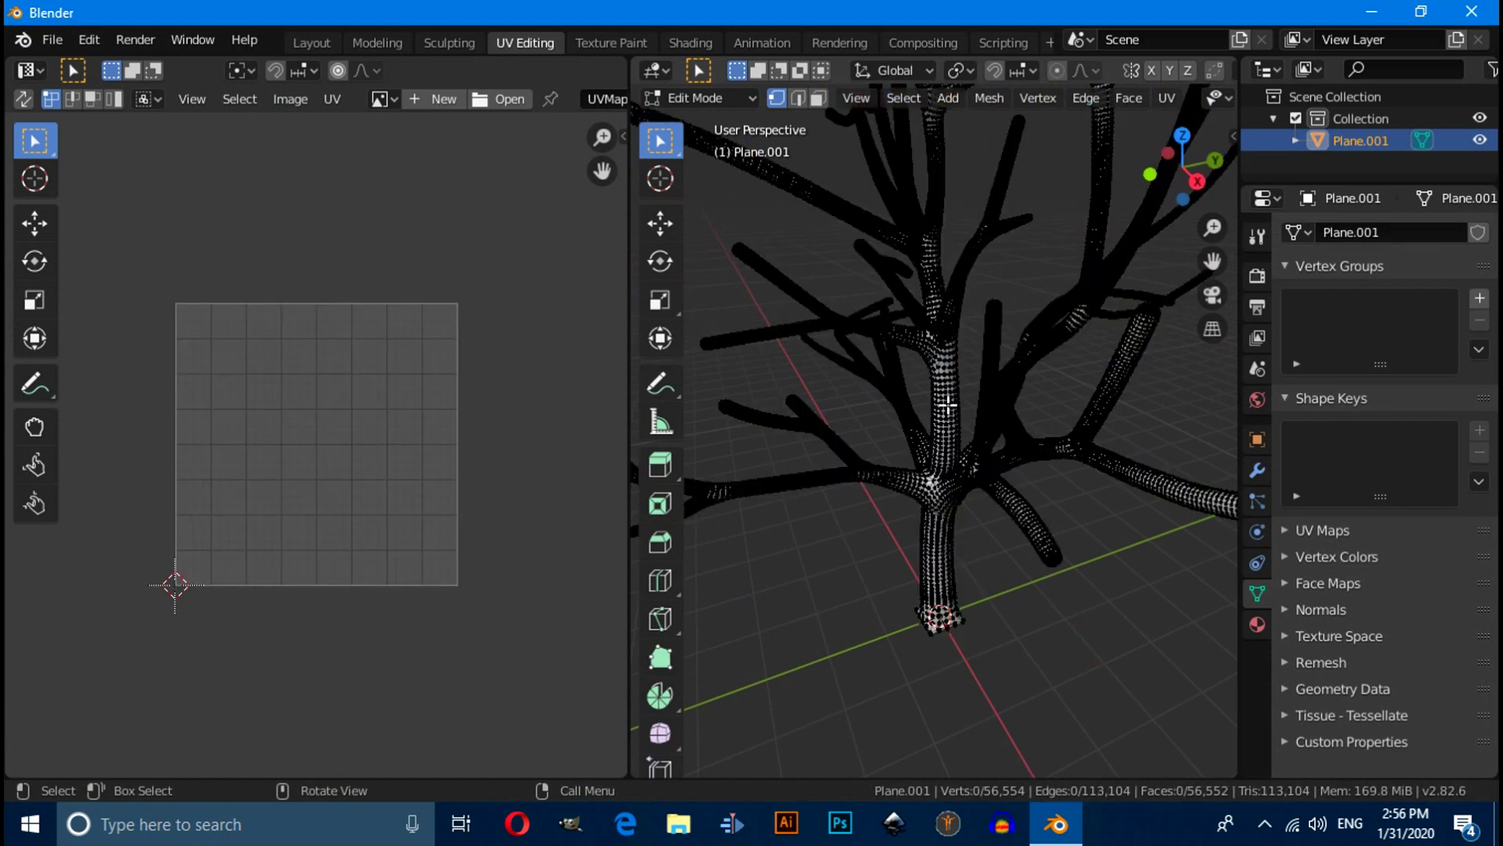
key(a)
key(alt+a)
key(a)
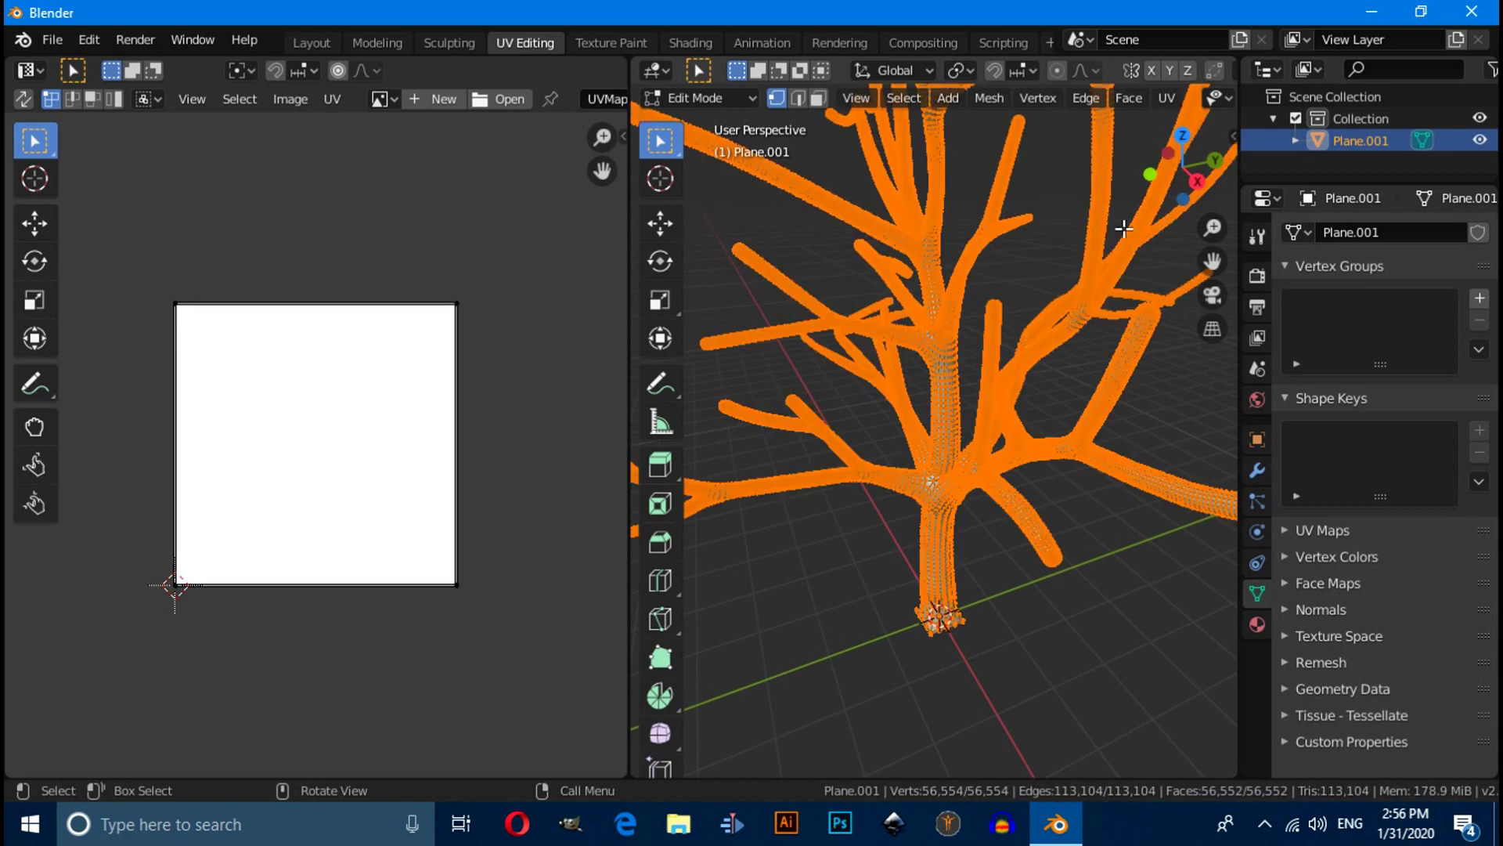
Unwrap Plane.001 with Smart UV Project at angle limit 66
click(1167, 98)
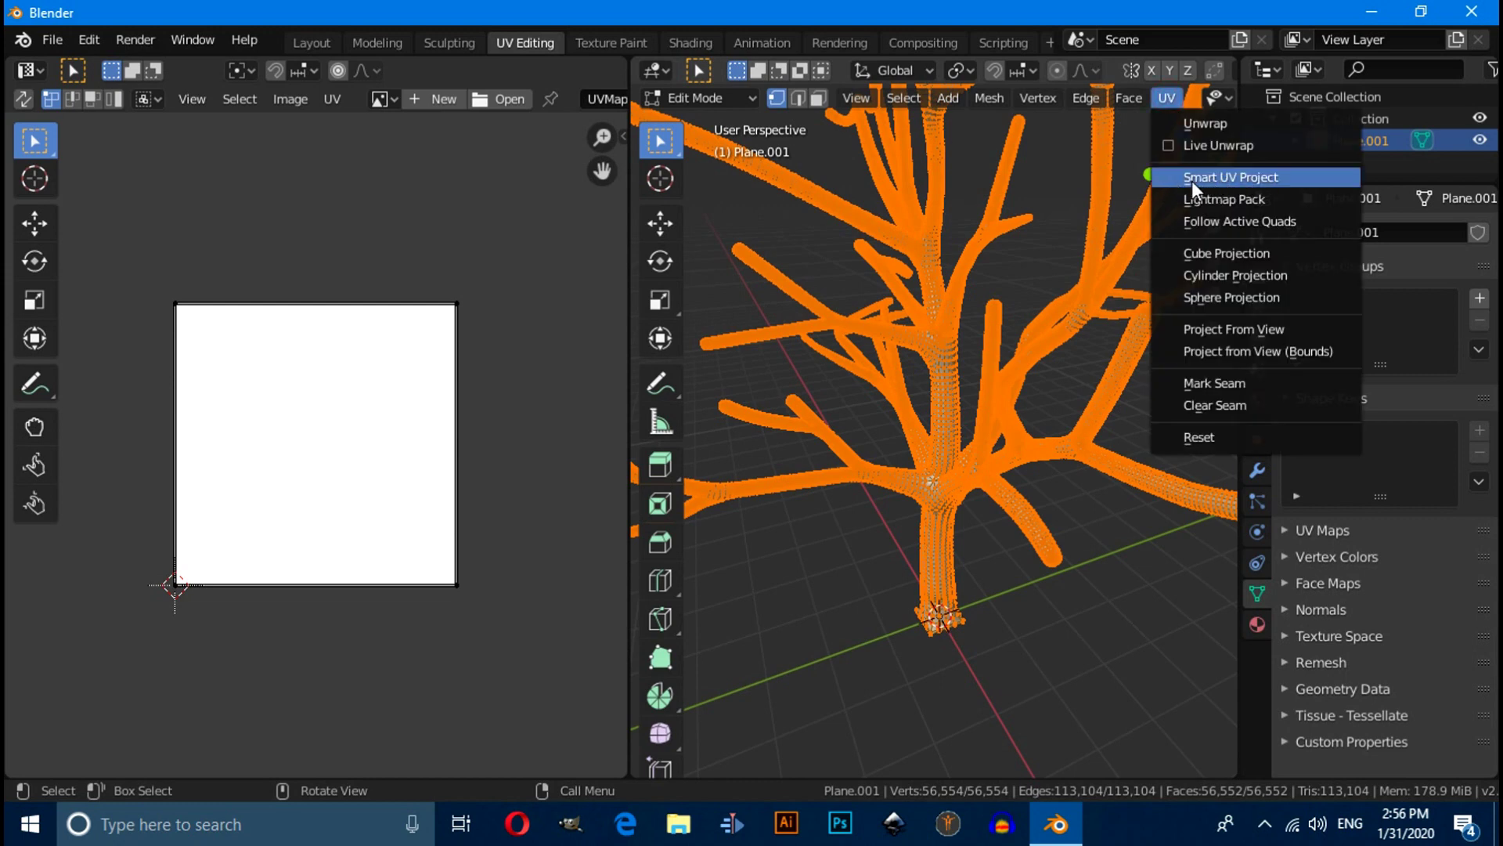
click(1219, 180)
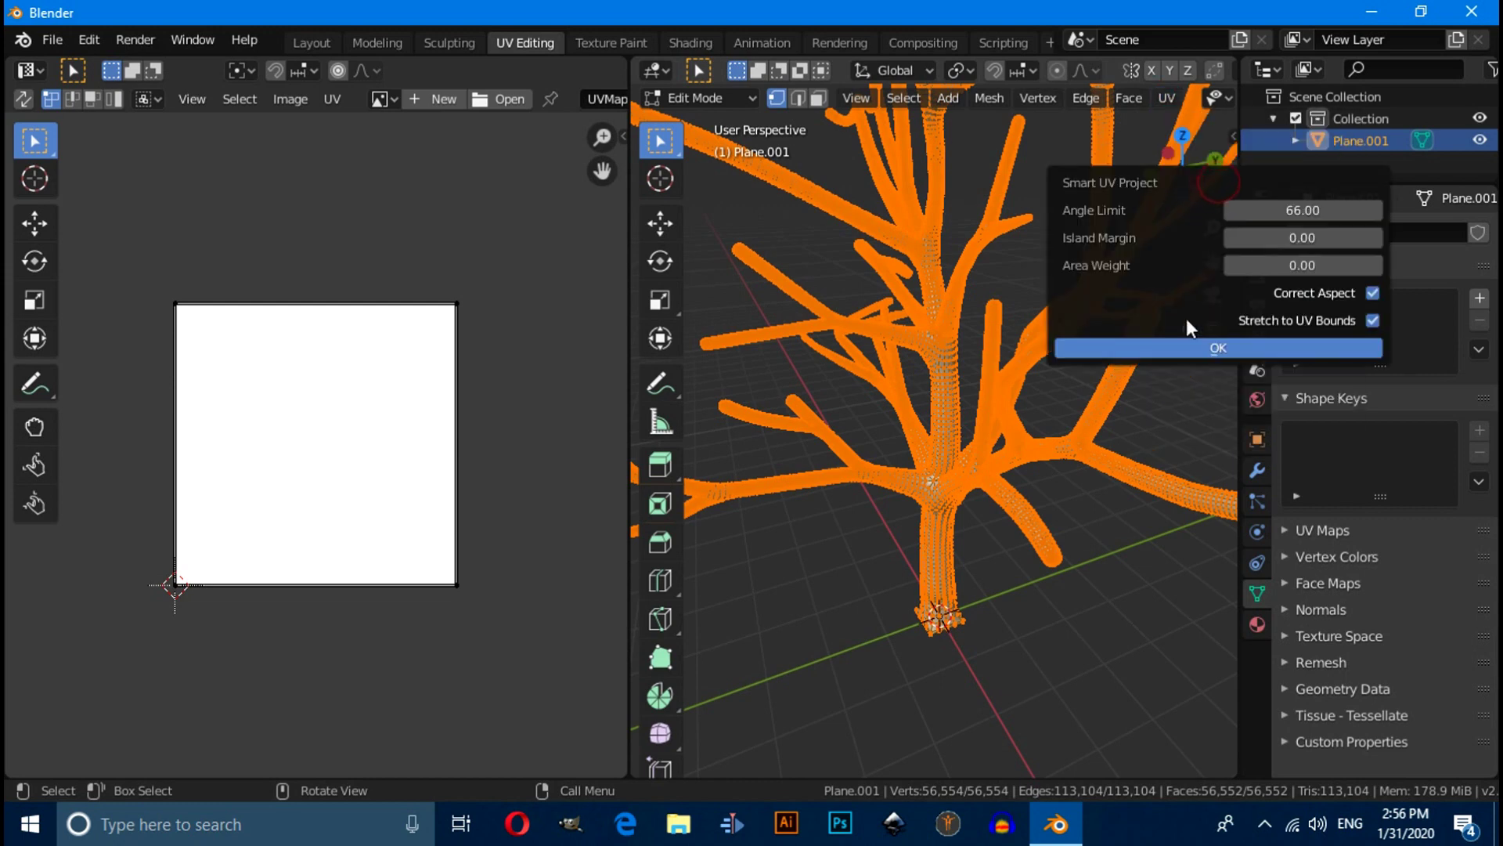
click(1172, 351)
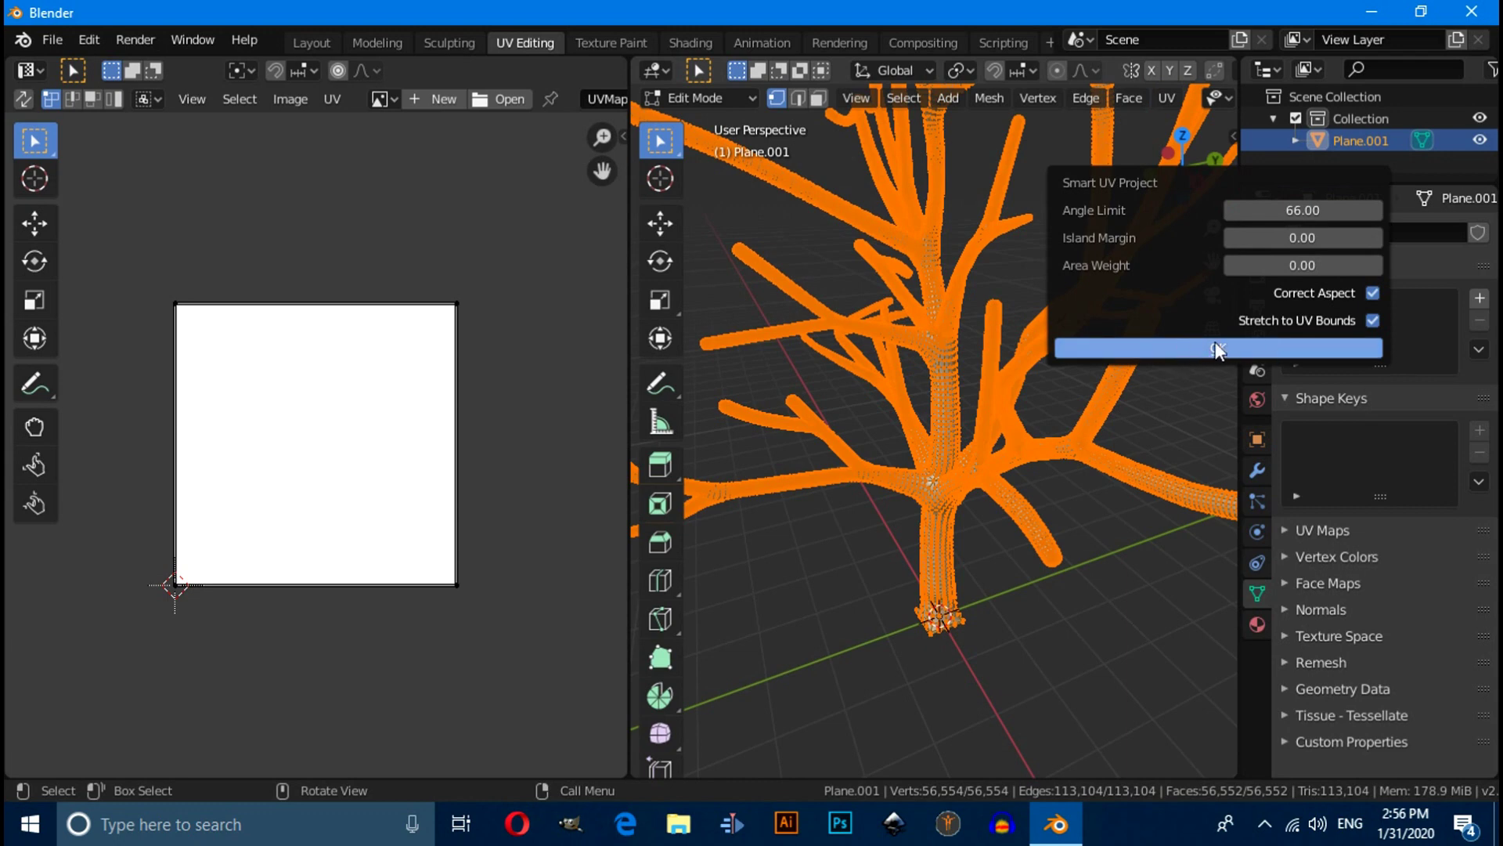
click(1195, 349)
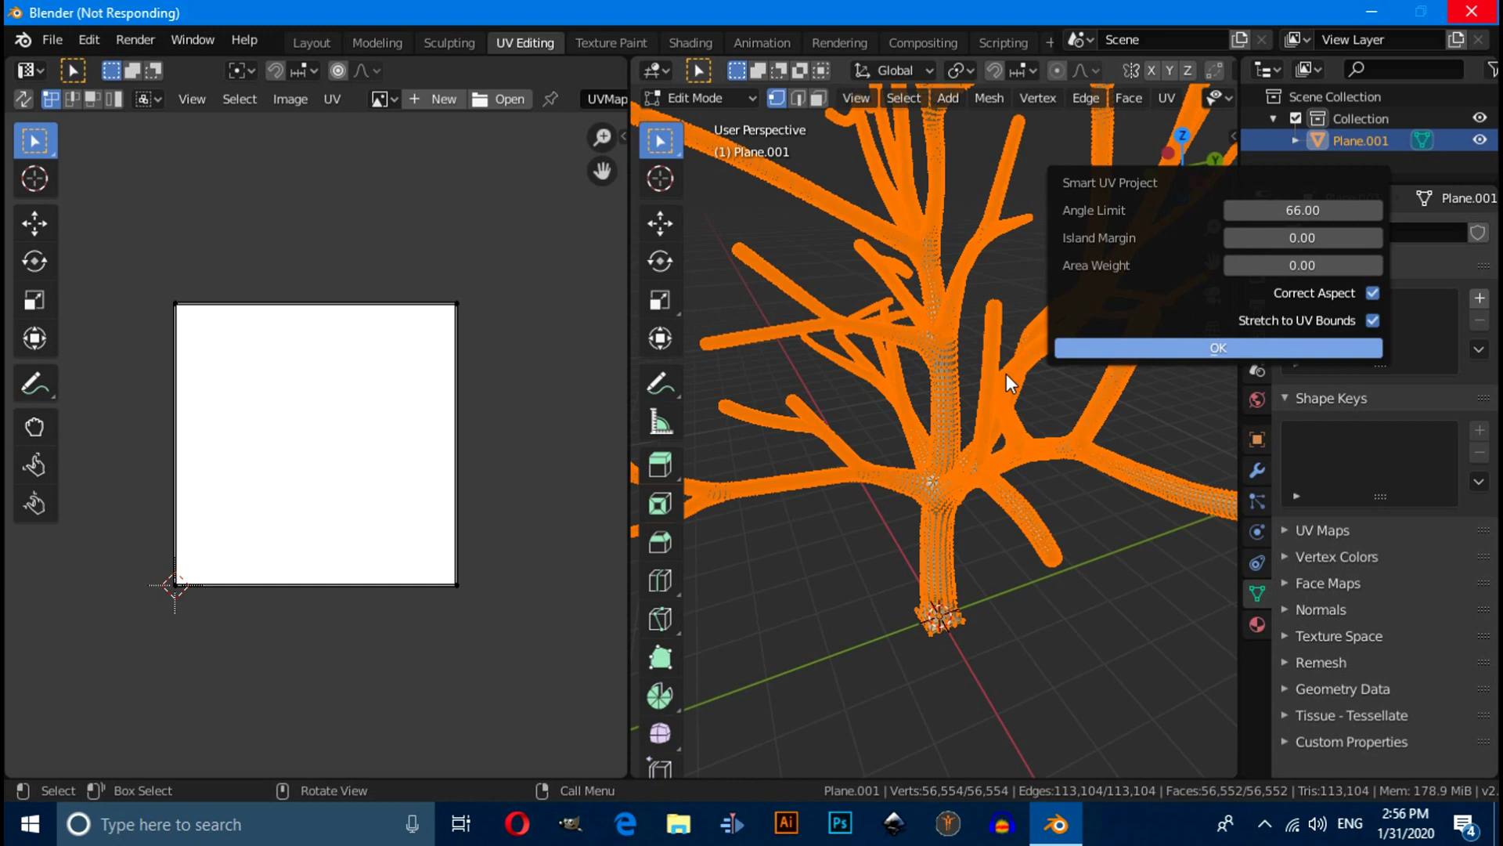
click(1007, 373)
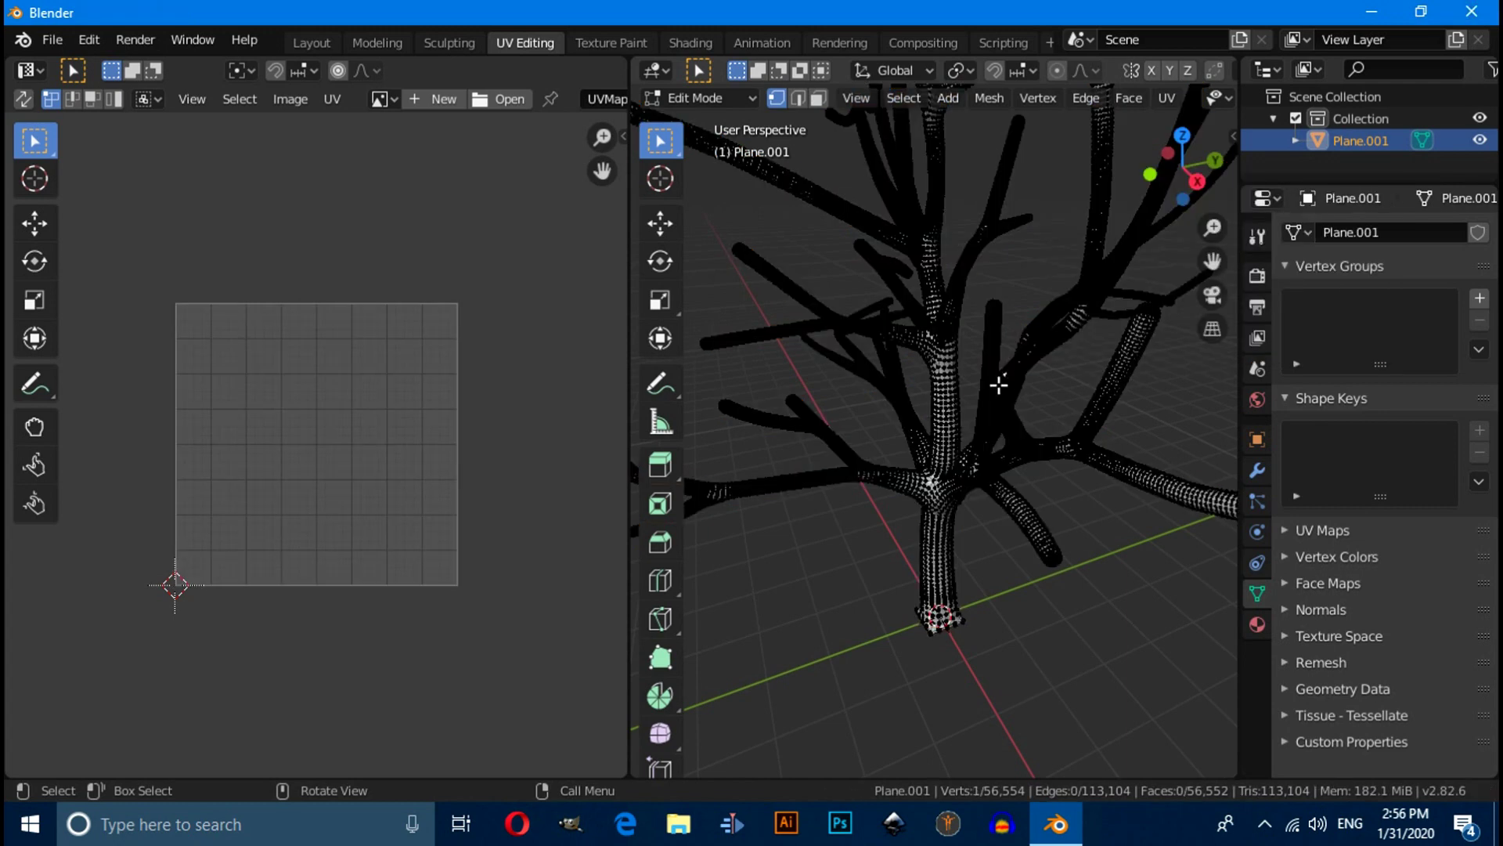
scroll(998, 386, up, 2)
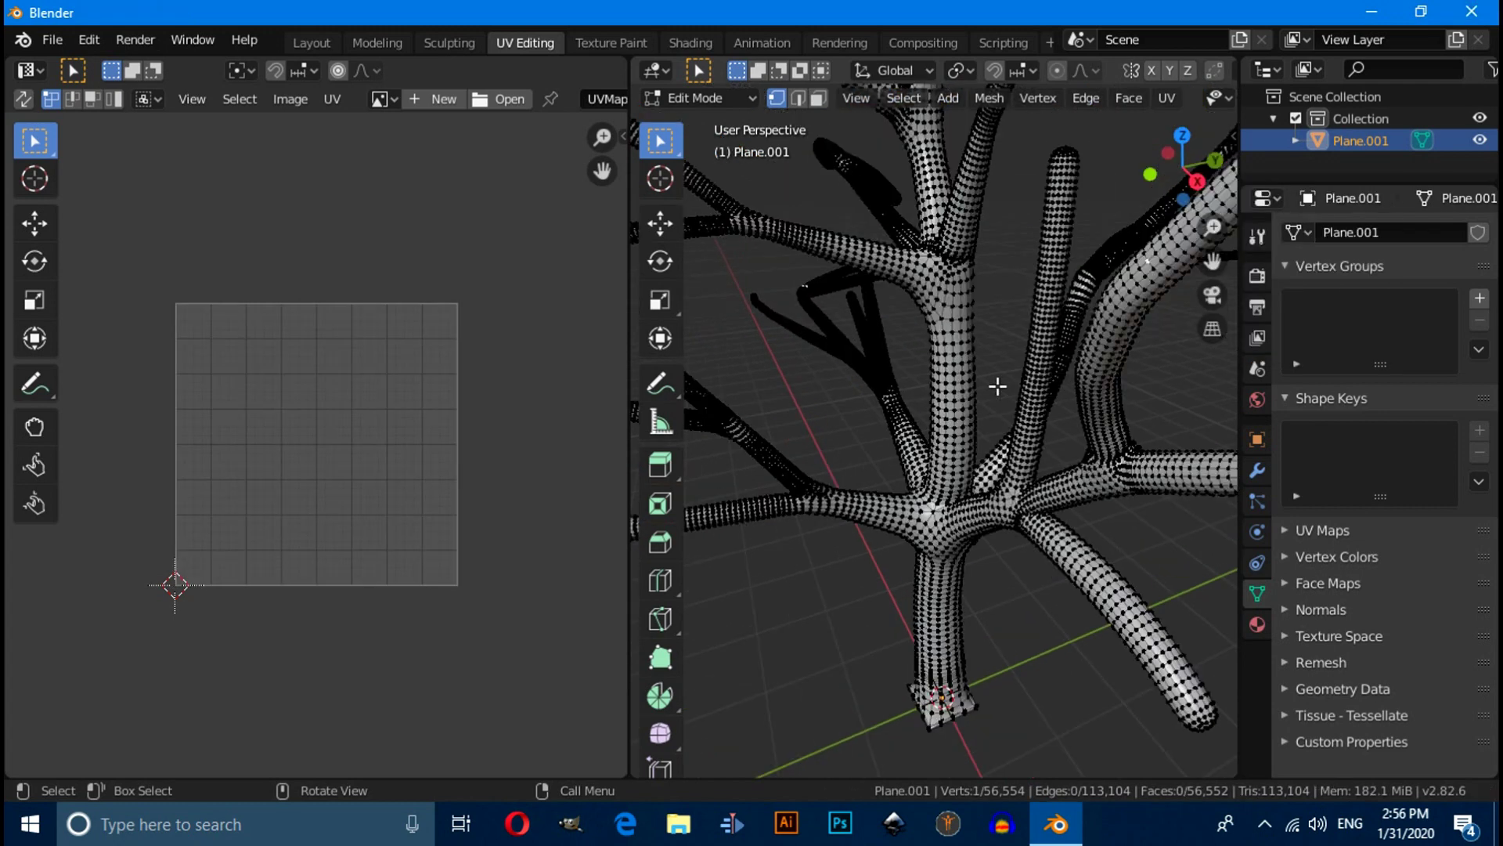
Return to the Layout workspace and put the tree into Weight Paint mode
click(297, 39)
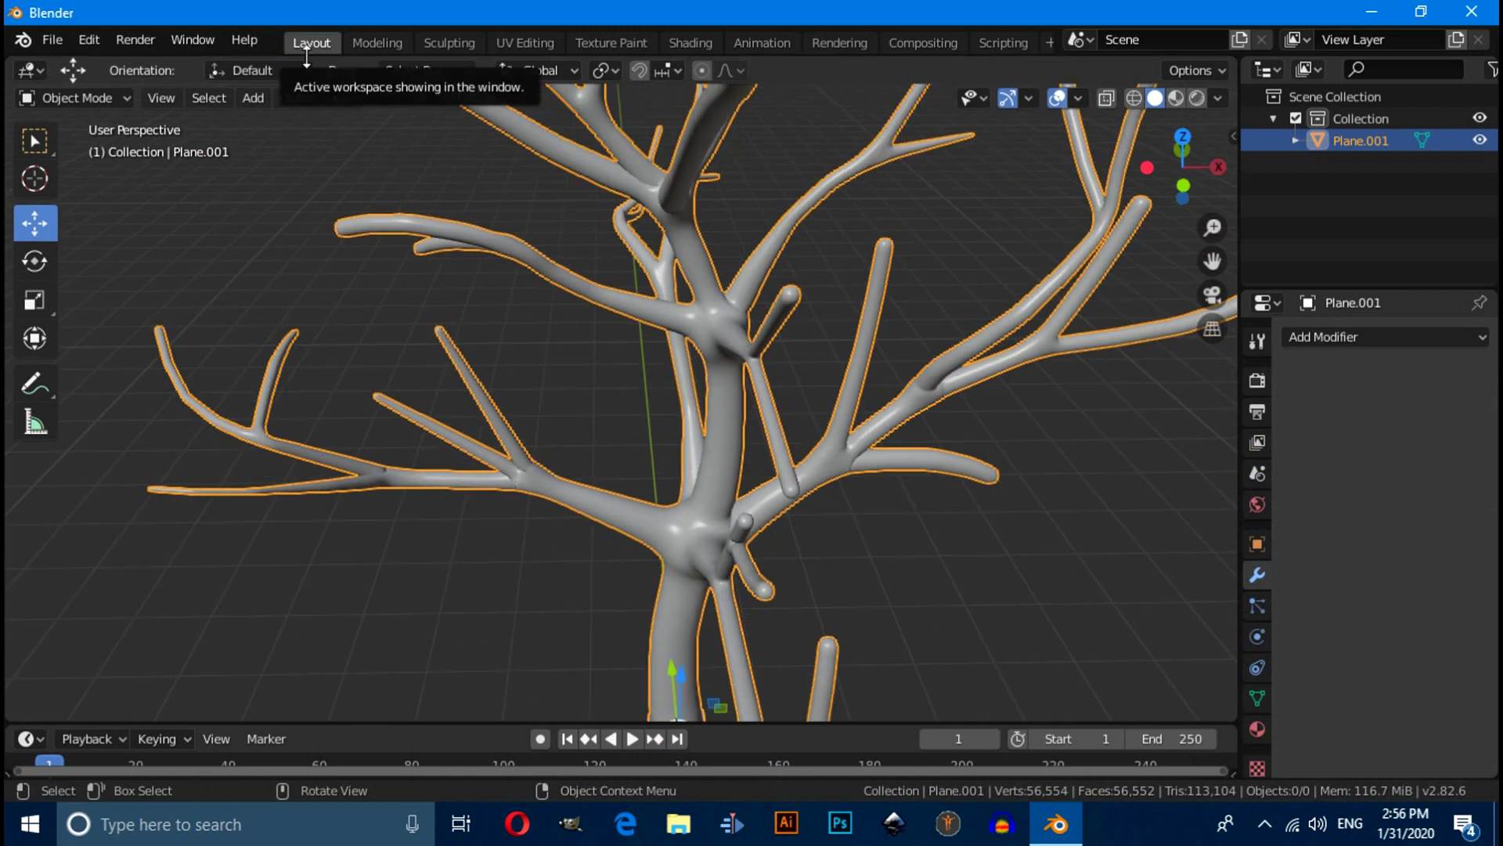
click(88, 97)
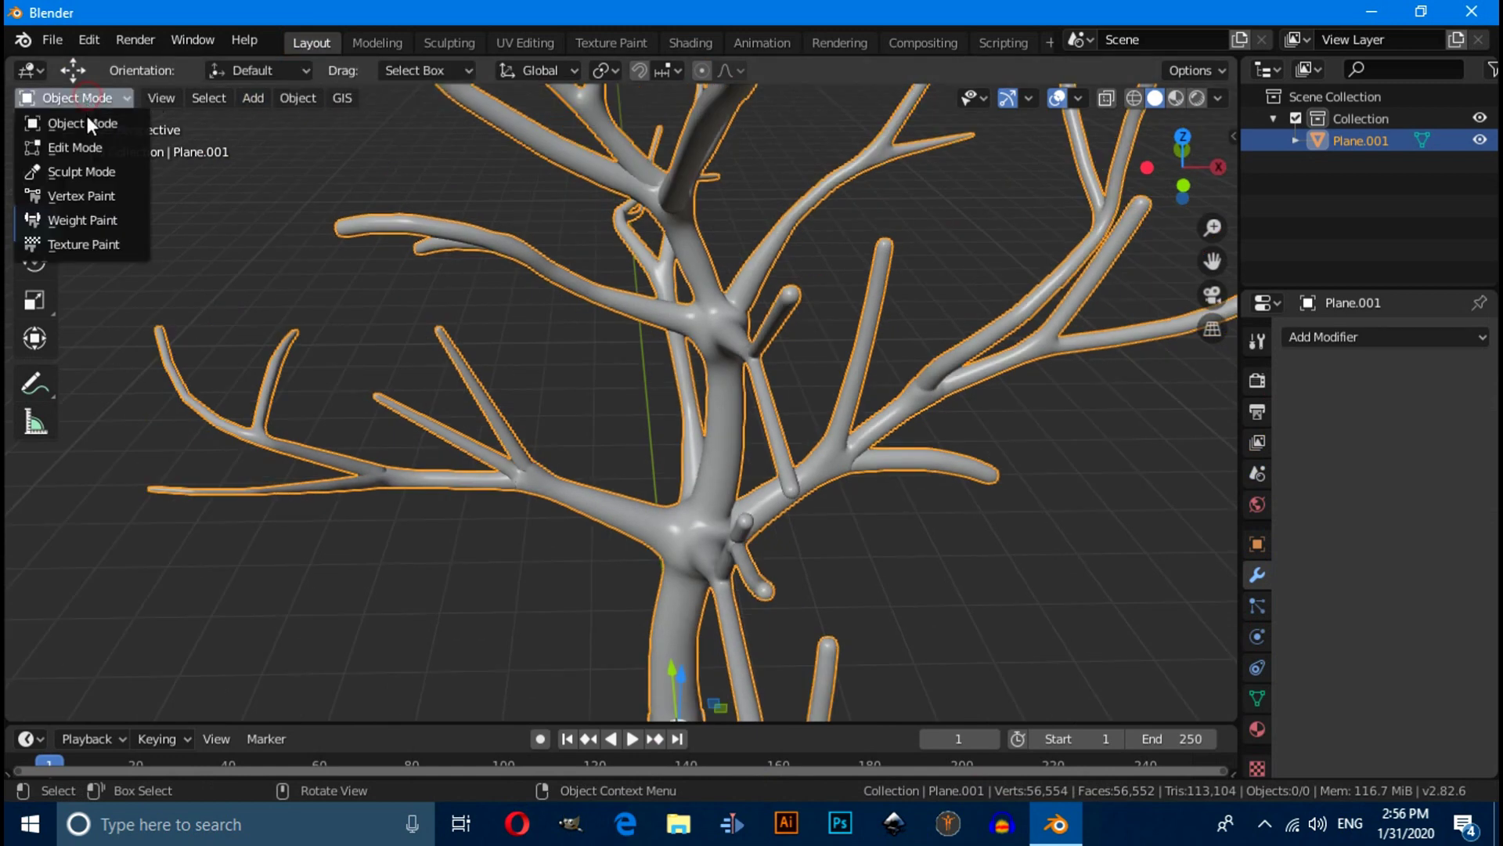
click(93, 223)
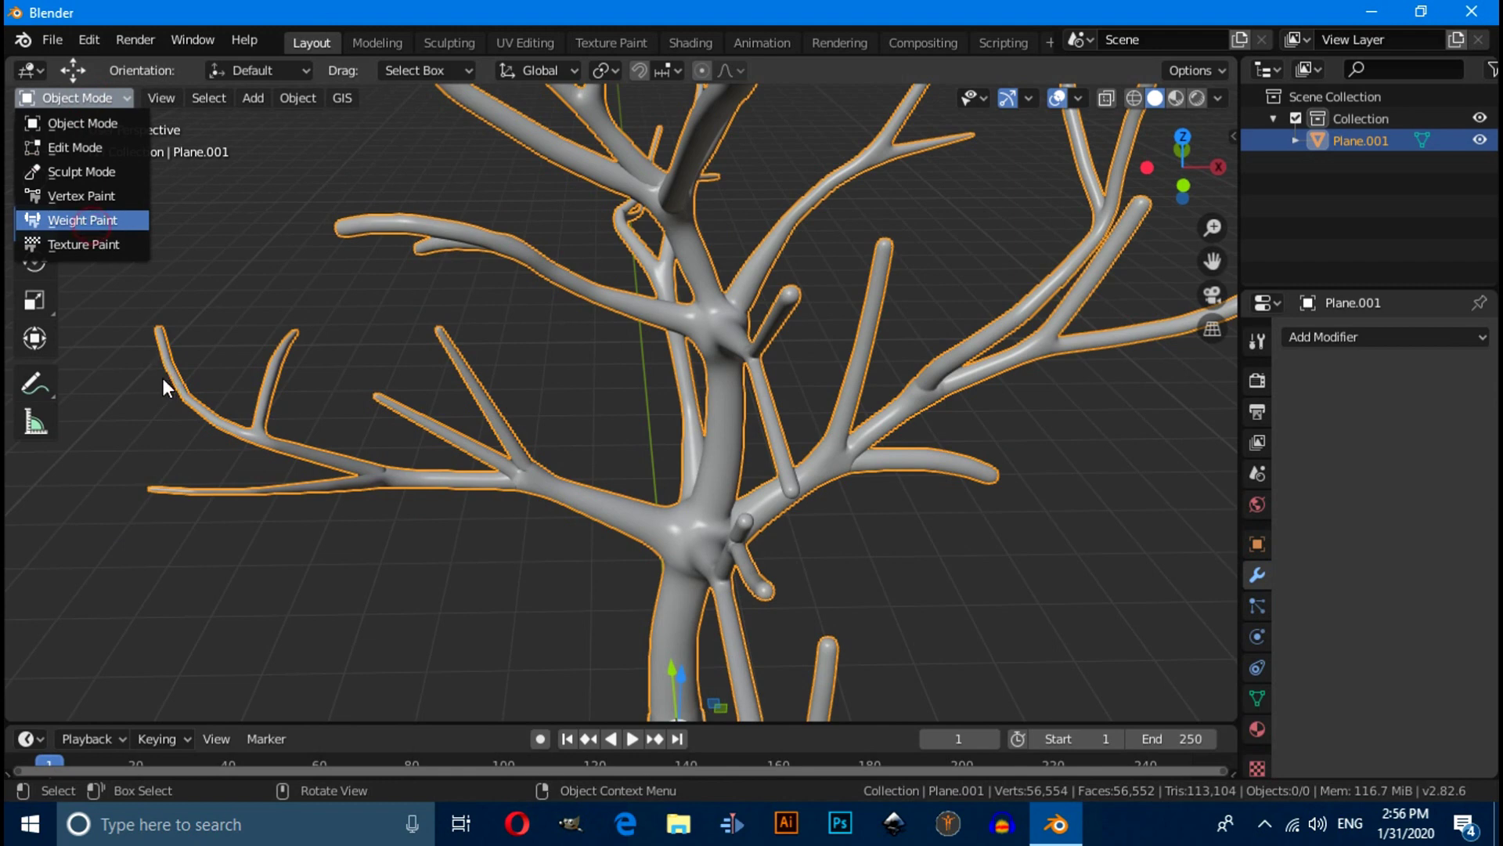
Paint full weight onto several left branch tips and a thin twig near the trunk
mouse_move(161, 331)
mouse_down()
mouse_move(178, 393)
mouse_move(226, 444)
mouse_up()
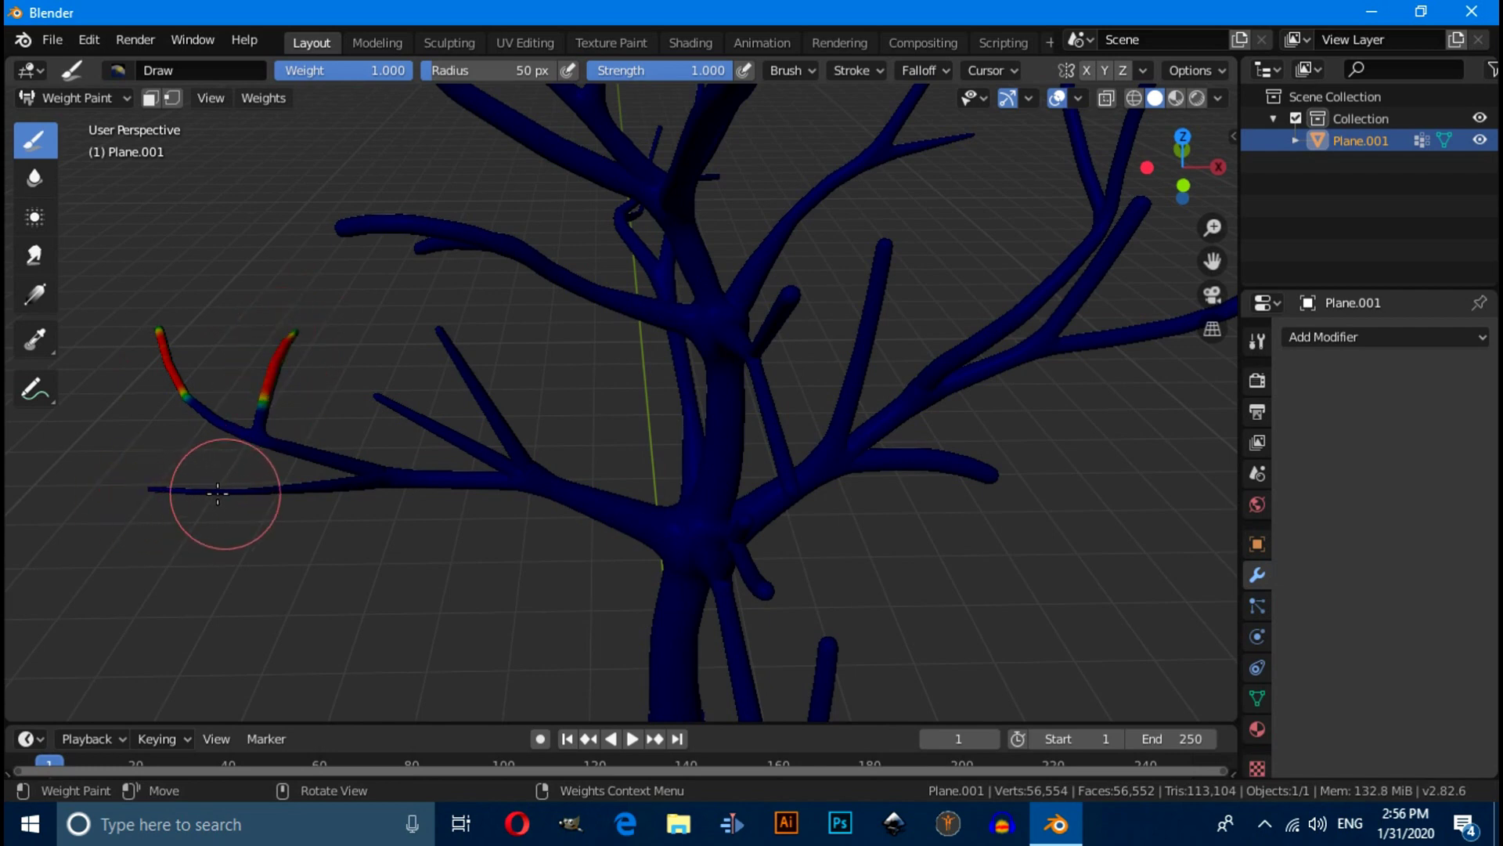
drag(218, 492, 137, 480)
scroll(552, 474, down, 3)
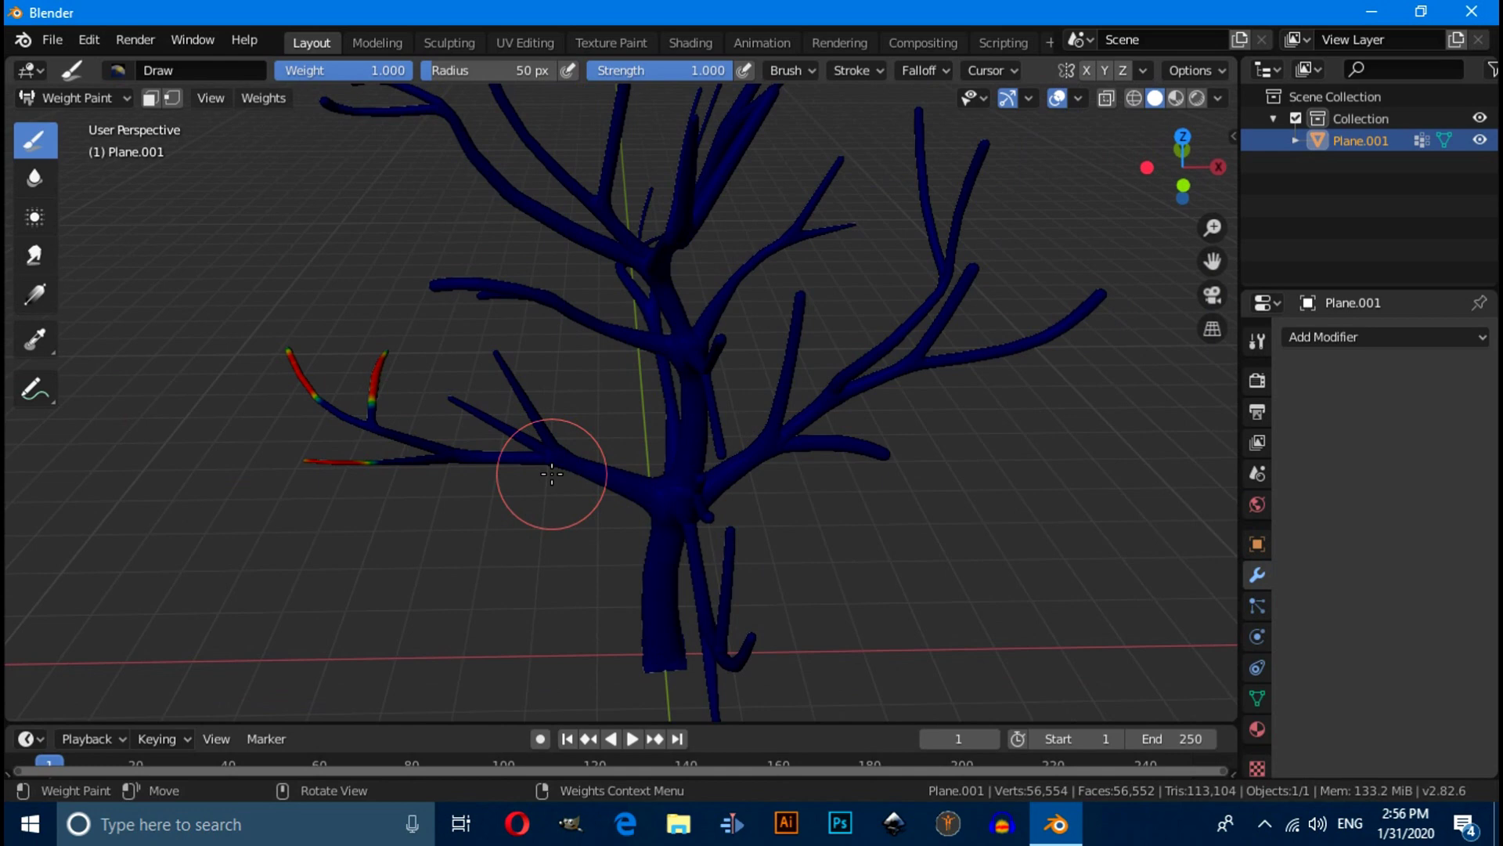
drag(742, 581, 729, 537)
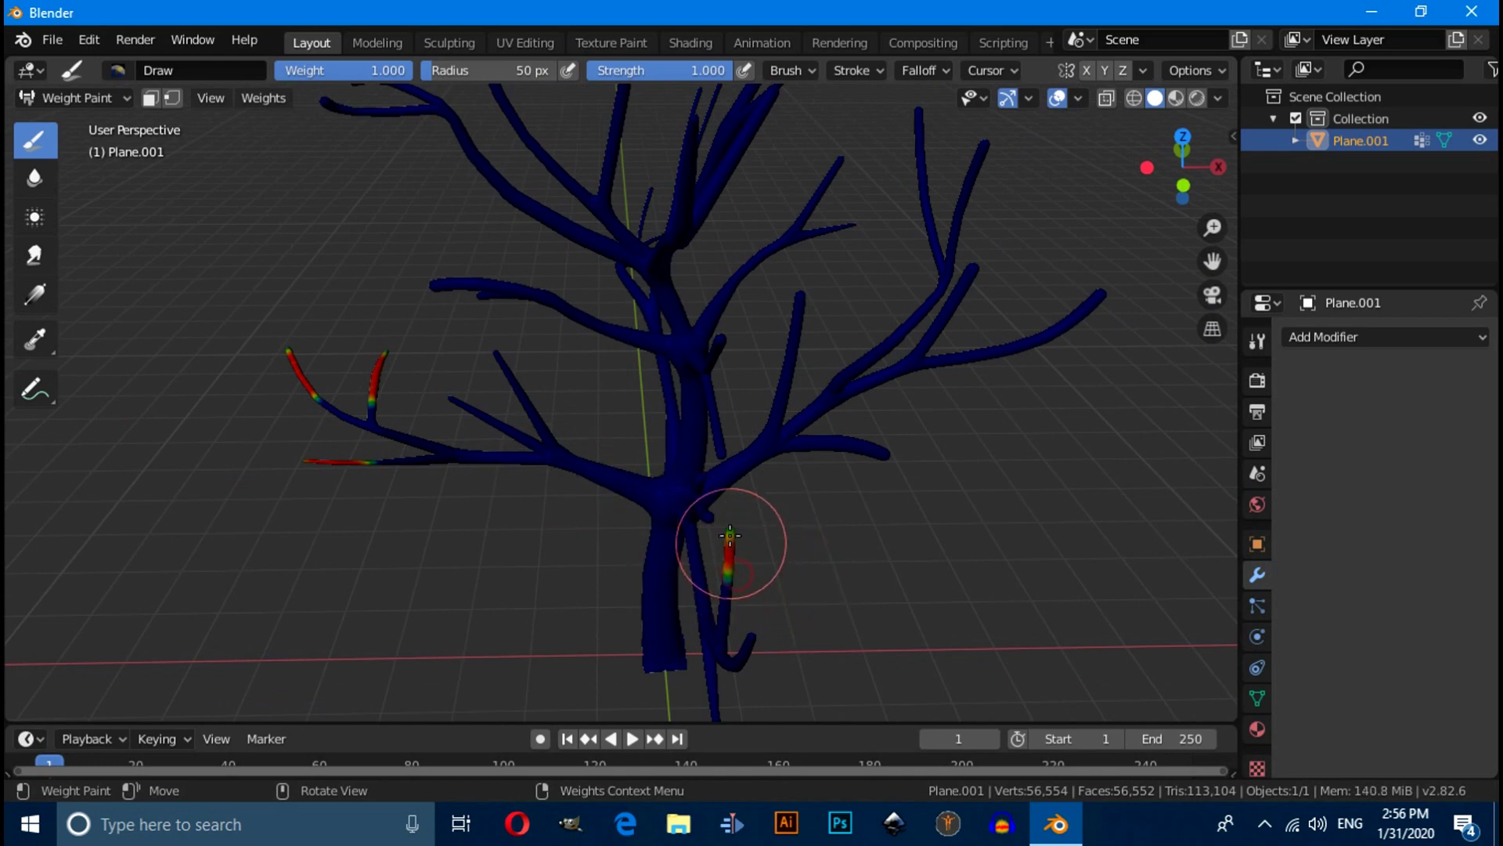
middle_drag(731, 530, 908, 394)
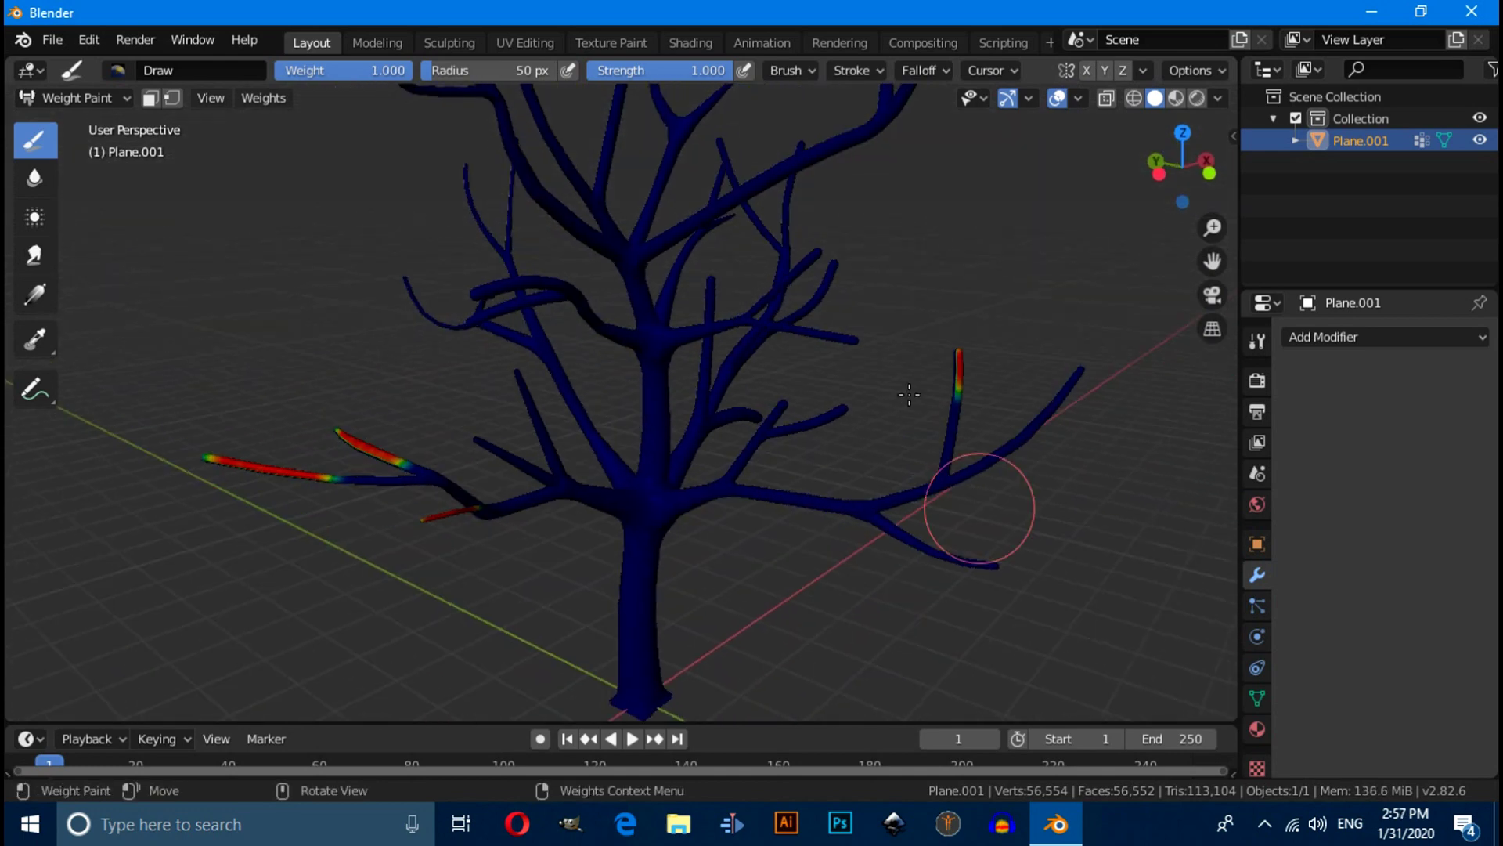
Open the recent file tree weightpaint.blend without saving the current scene
click(44, 38)
mouse_move(148, 108)
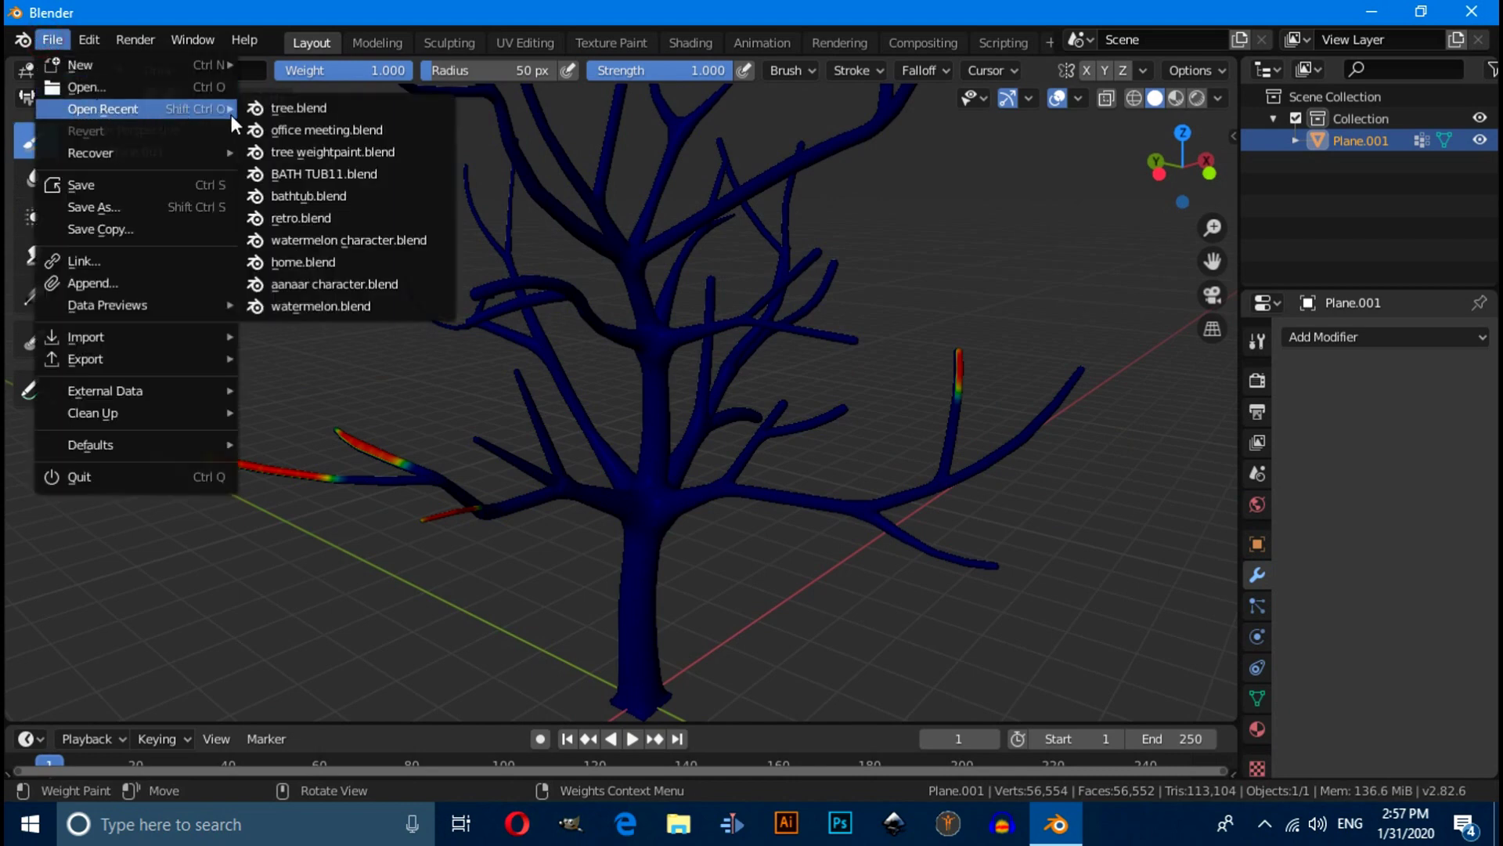
click(356, 153)
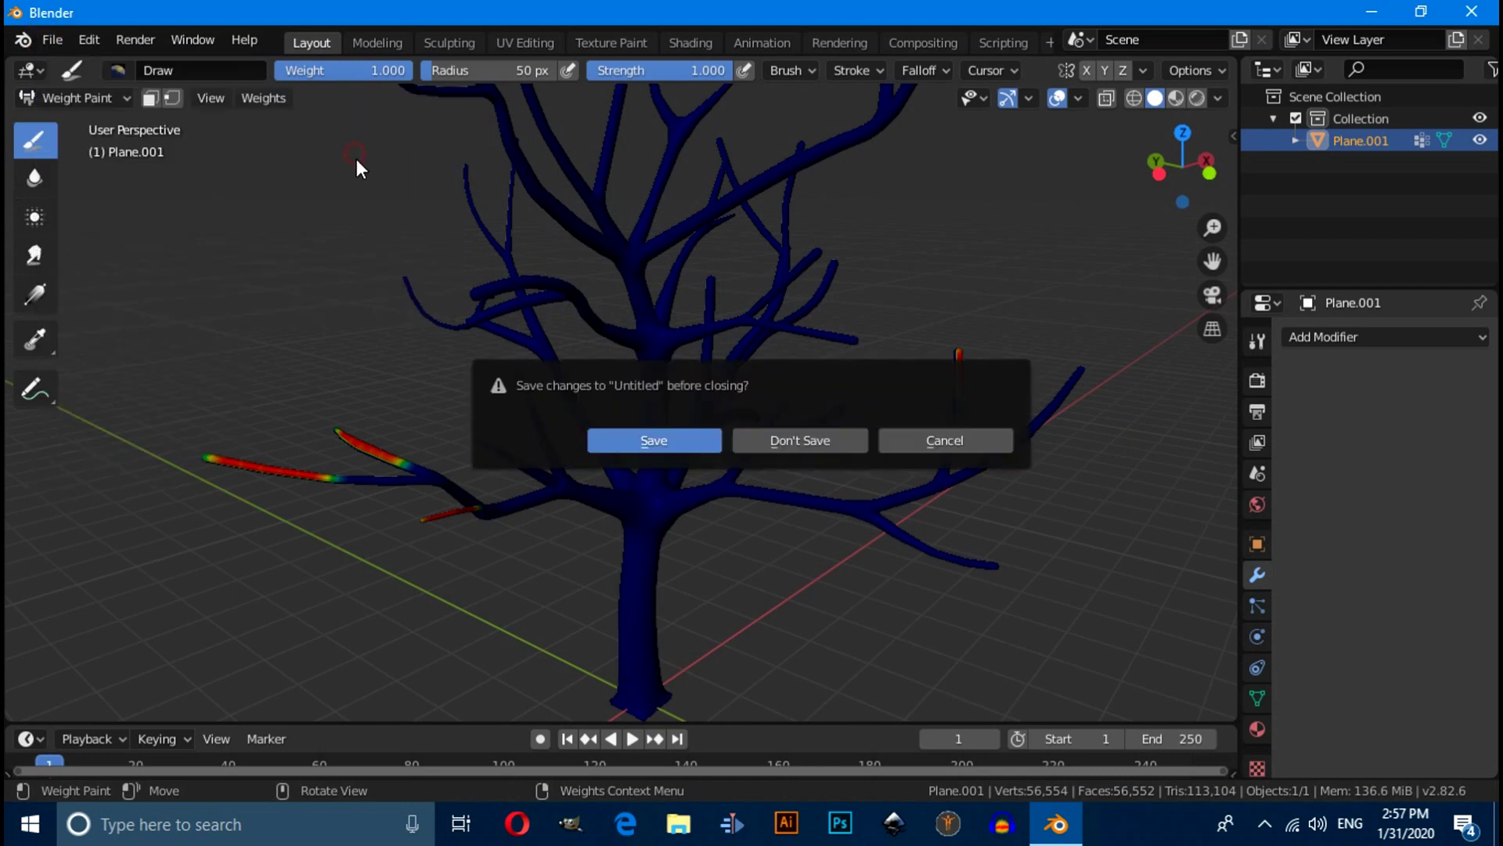
click(797, 444)
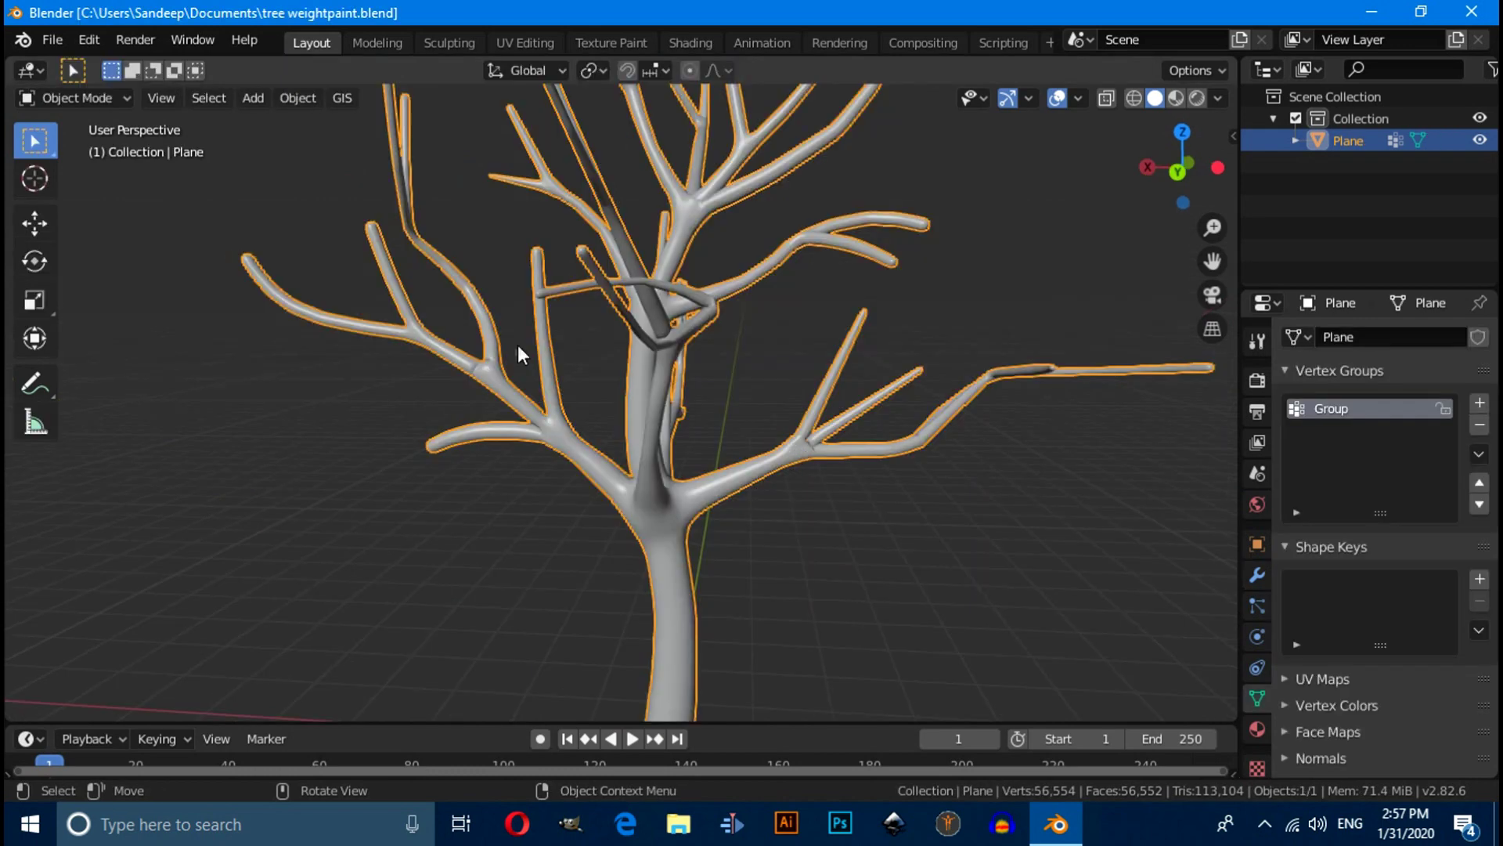
Switch to Weight Paint and view the tree's vertex group weights from above
click(78, 98)
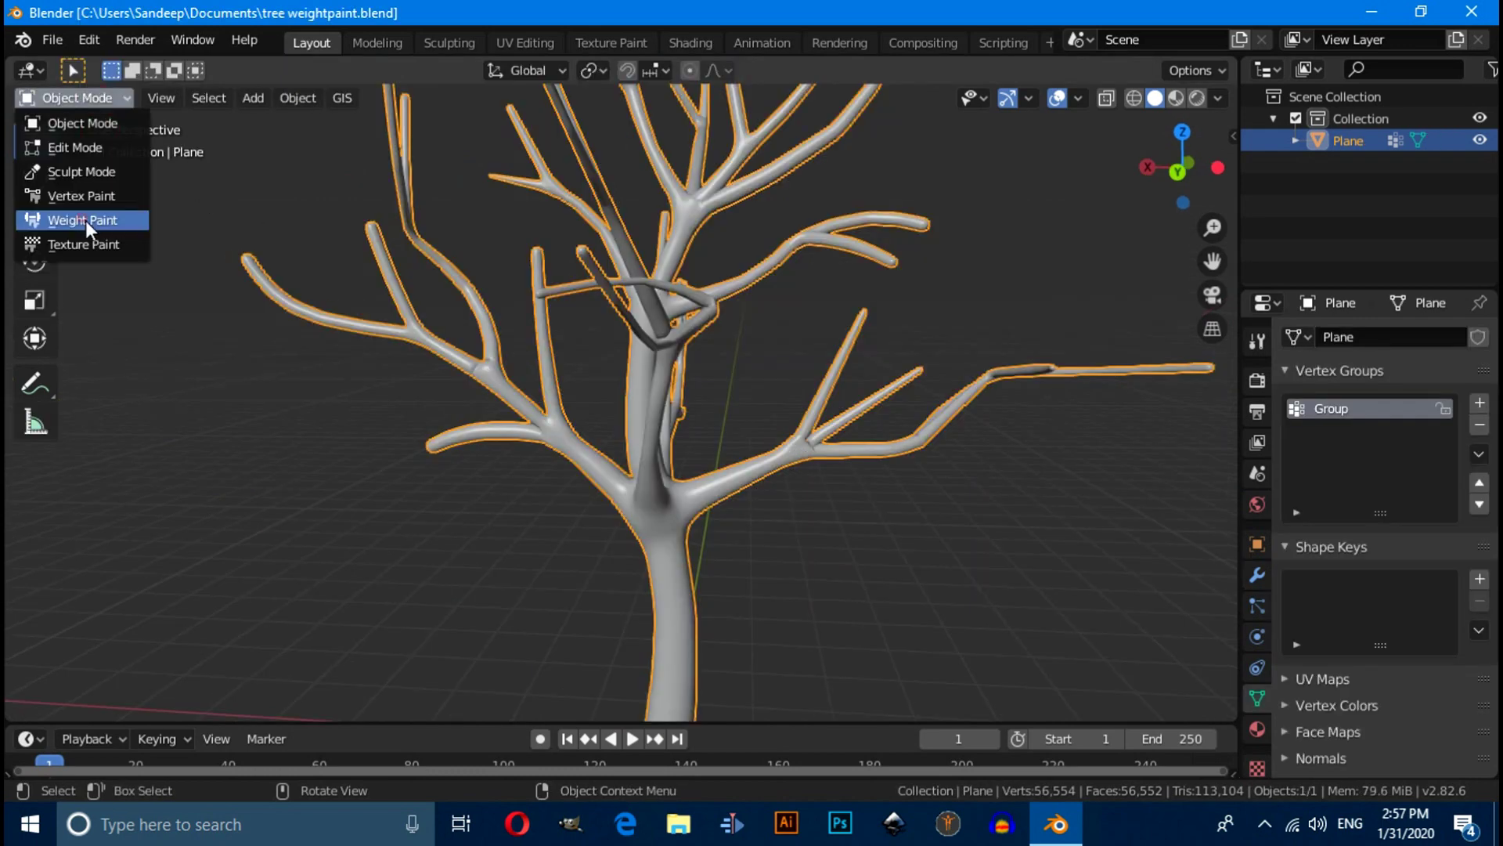
click(85, 219)
scroll(869, 416, down, 3)
mouse_move(812, 463)
middle_down()
mouse_move(711, 446)
mouse_move(718, 392)
mouse_move(736, 396)
middle_up()
scroll(712, 447, down, 3)
scroll(736, 395, up, 4)
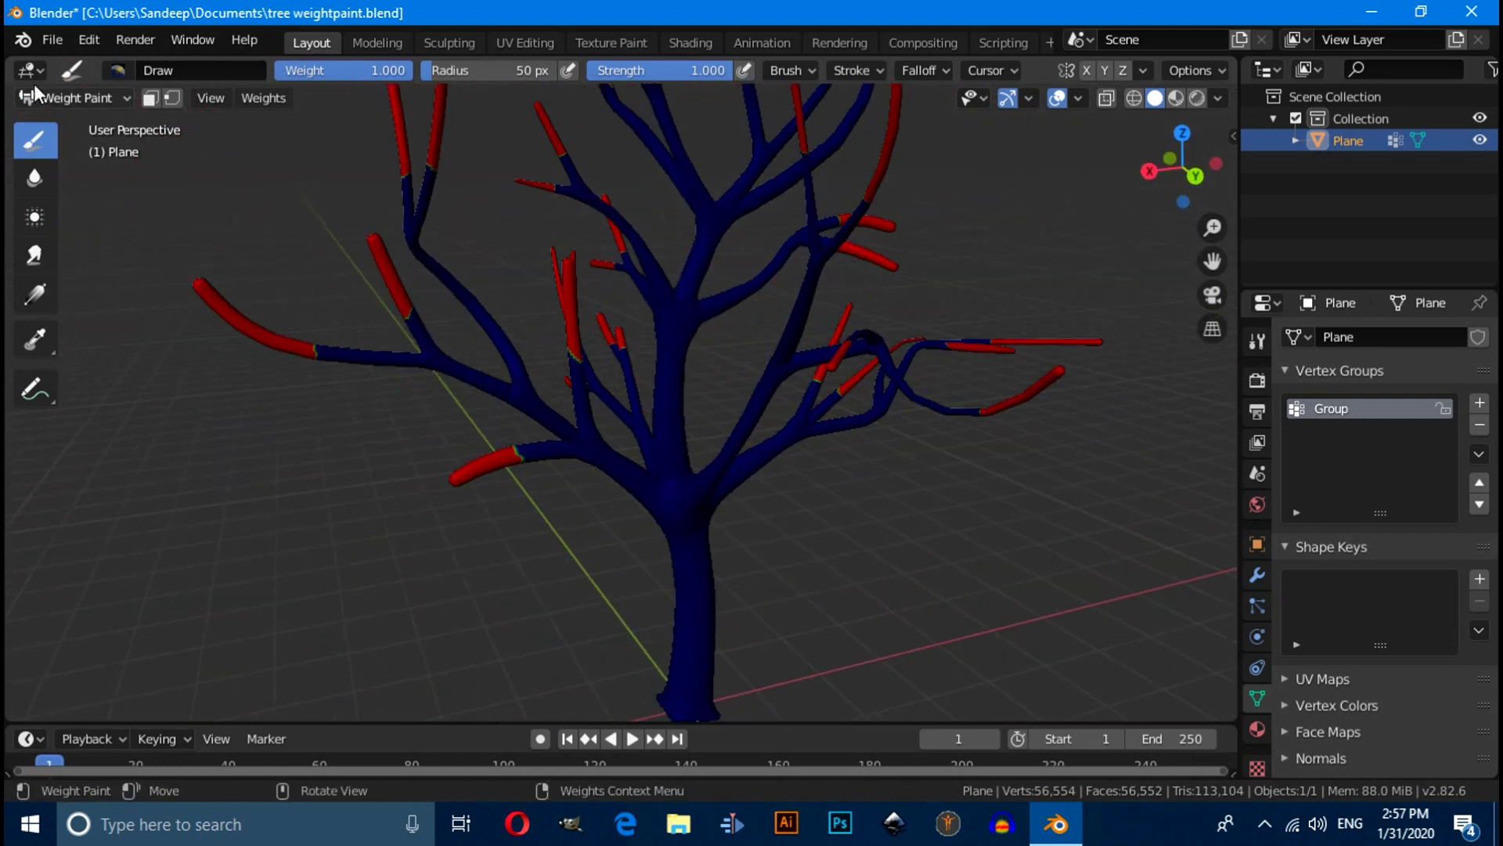
click(60, 97)
Return to Object Mode and filter Preferences add-ons by 'pla' to check Import Images as Planes
click(70, 123)
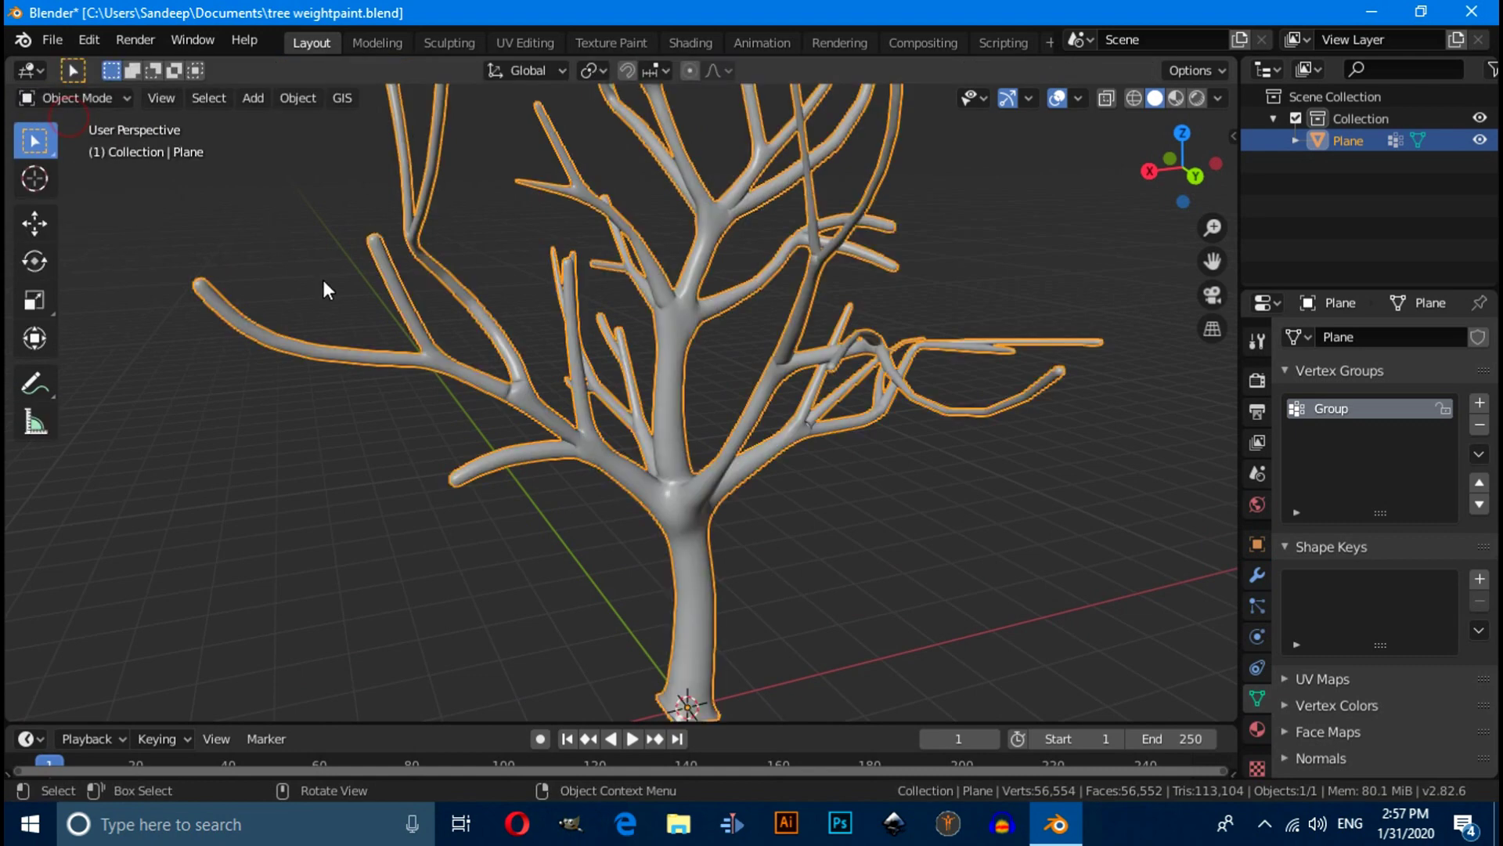
key(F4)
mouse_move(316, 281)
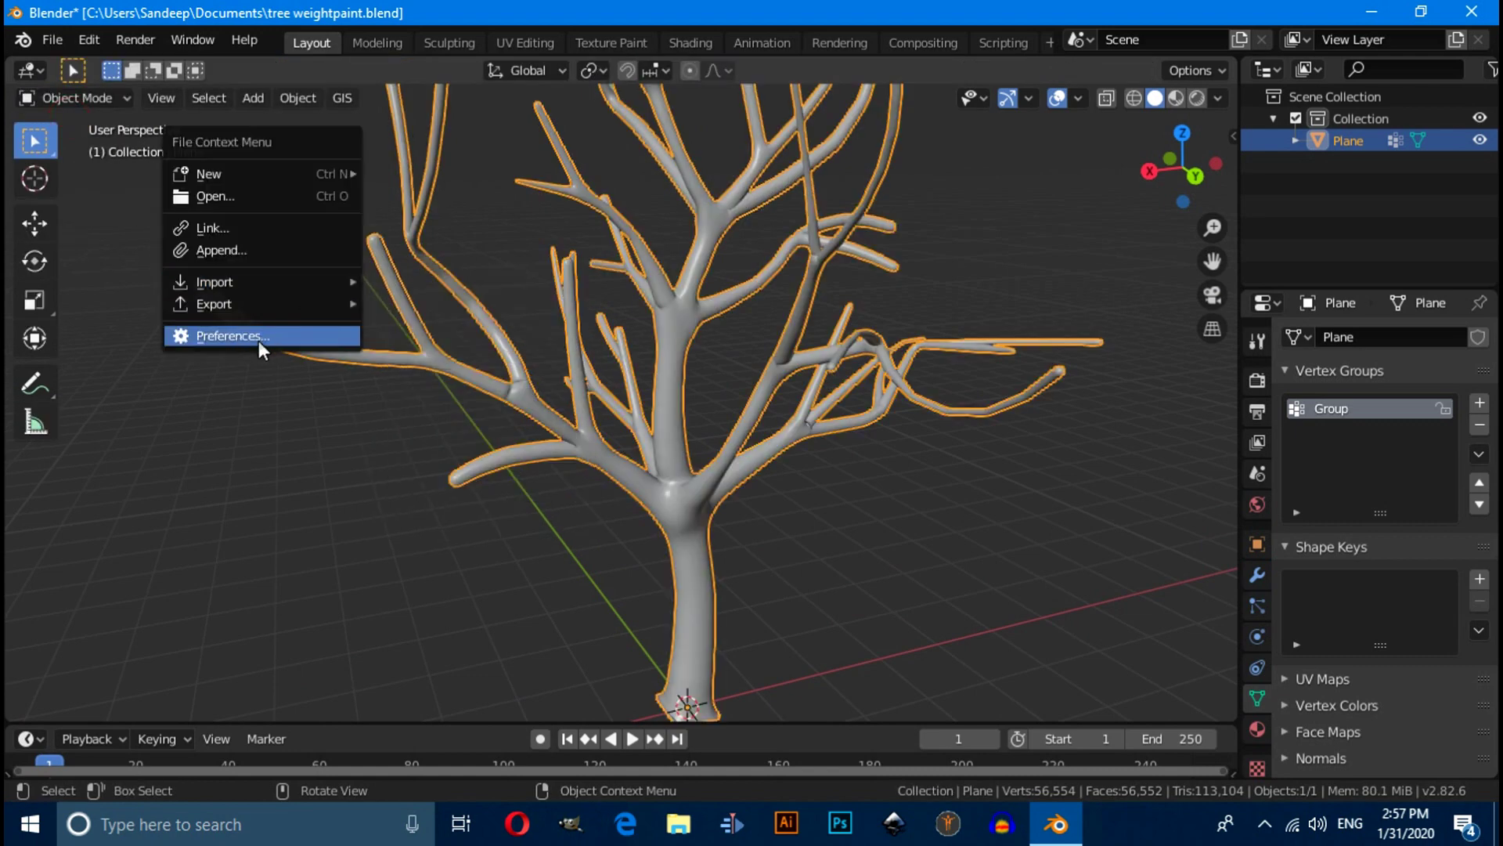
click(247, 339)
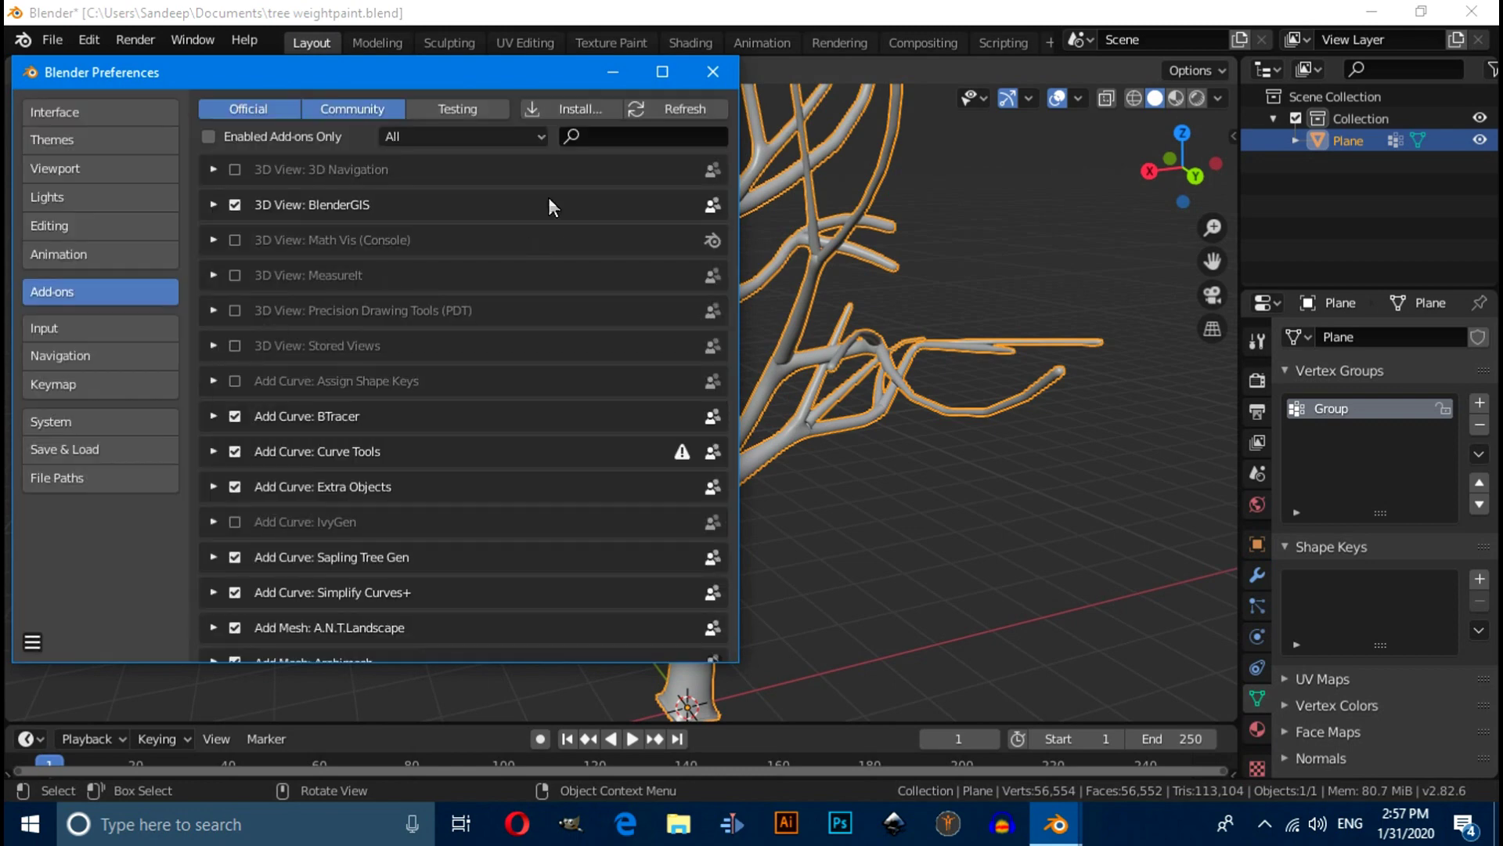
click(598, 133)
text(pla)
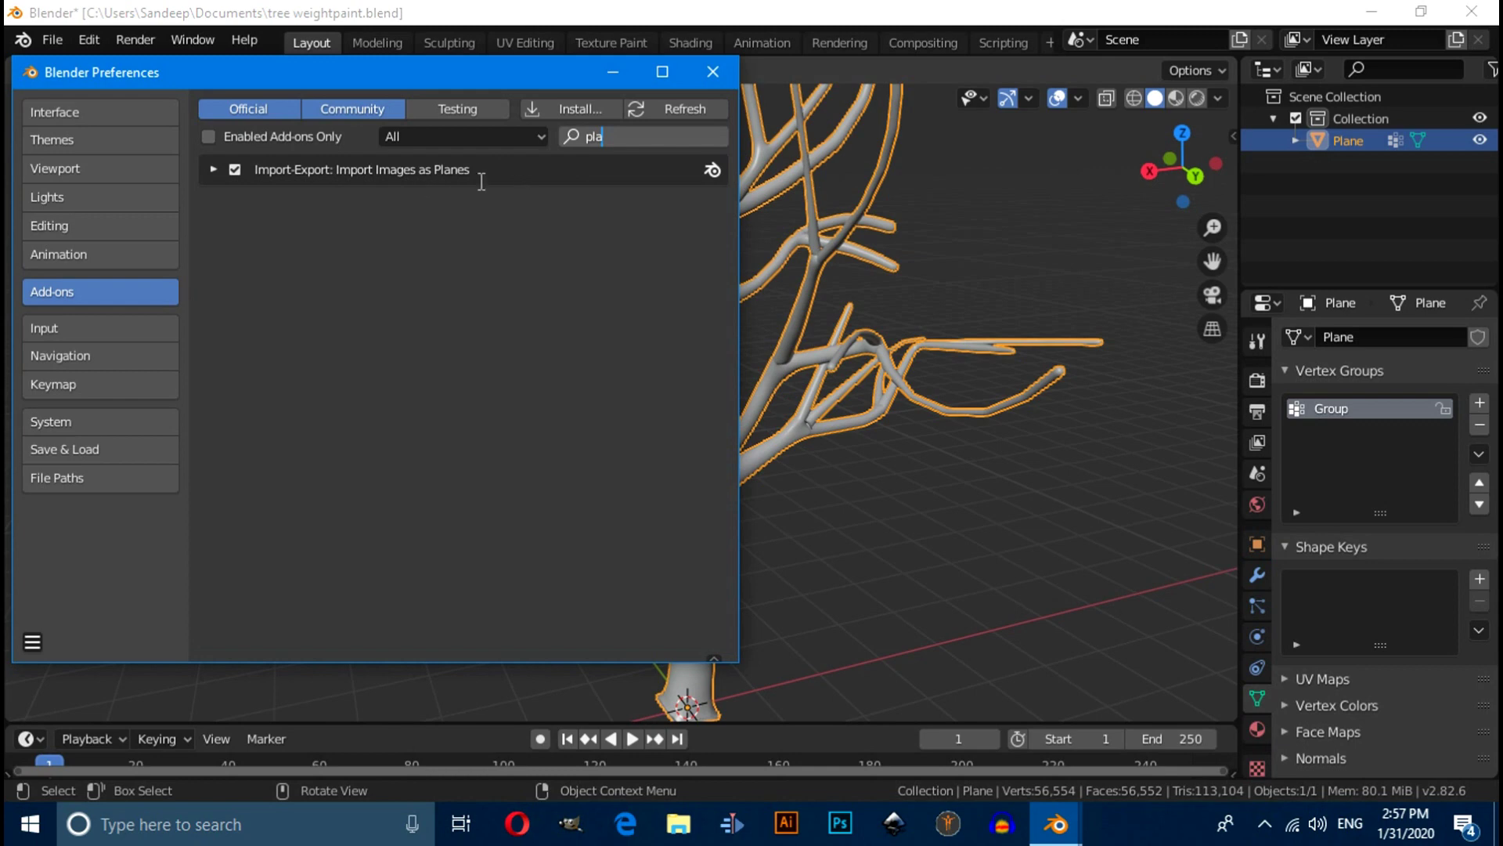
Close Preferences and set an orthographic front view of the tree
click(713, 71)
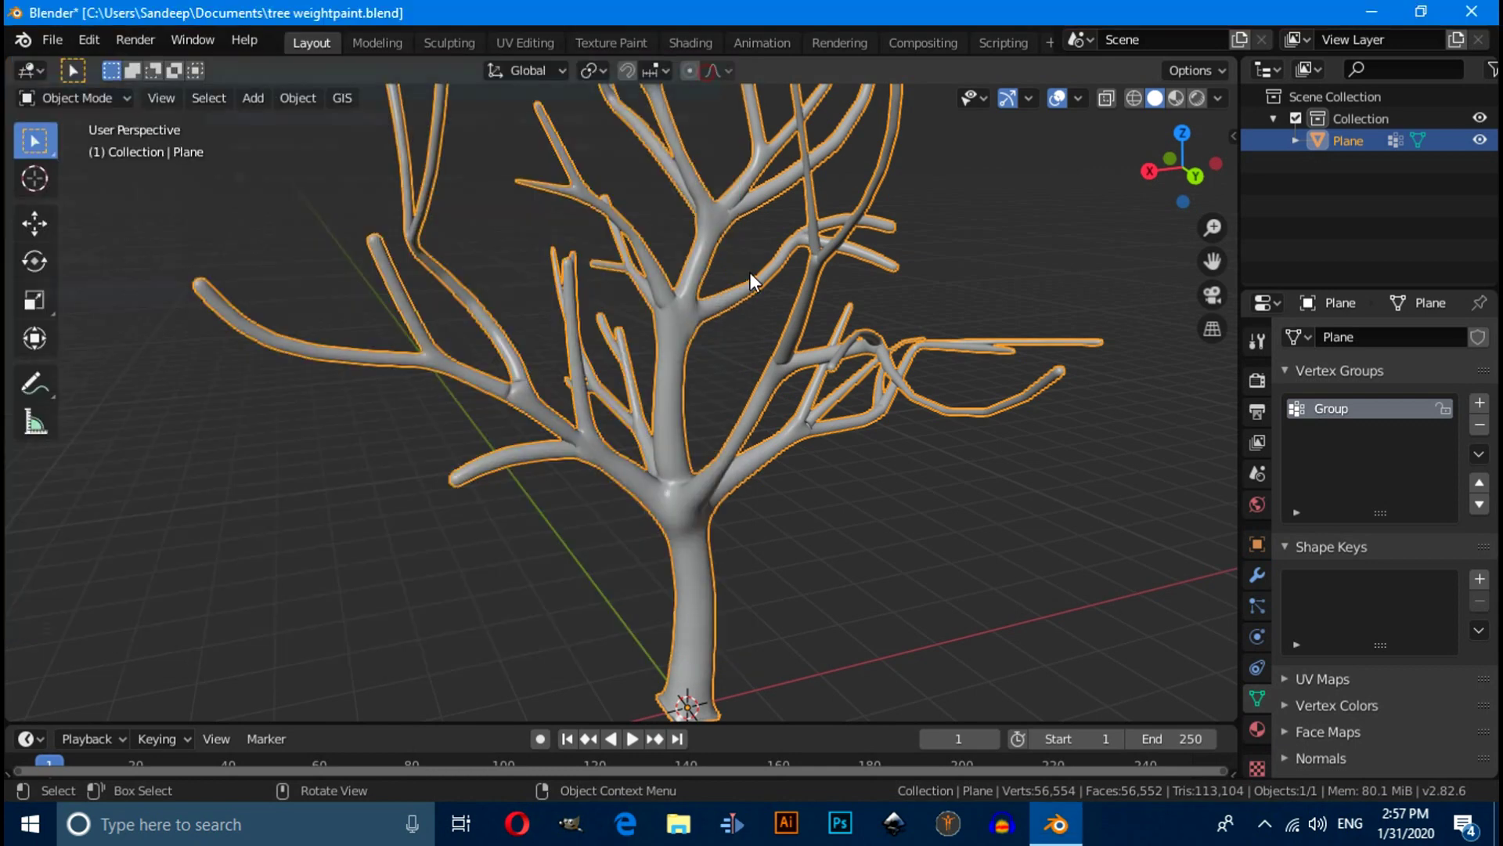
scroll(750, 275, down, 3)
middle_drag(703, 455, 789, 482)
key(KP_5)
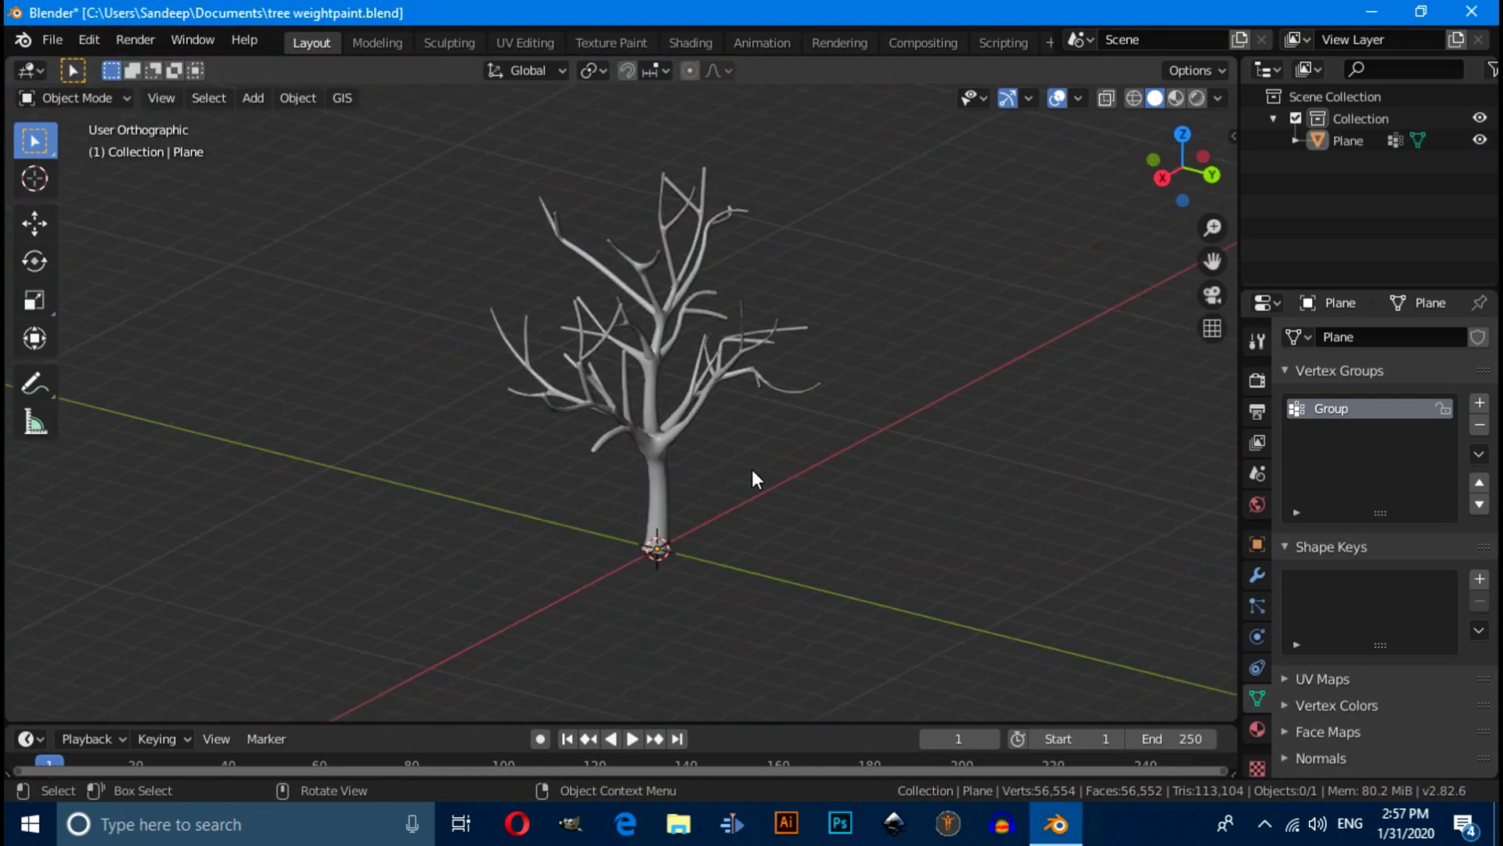
key(KP_1)
scroll(595, 389, up, 4)
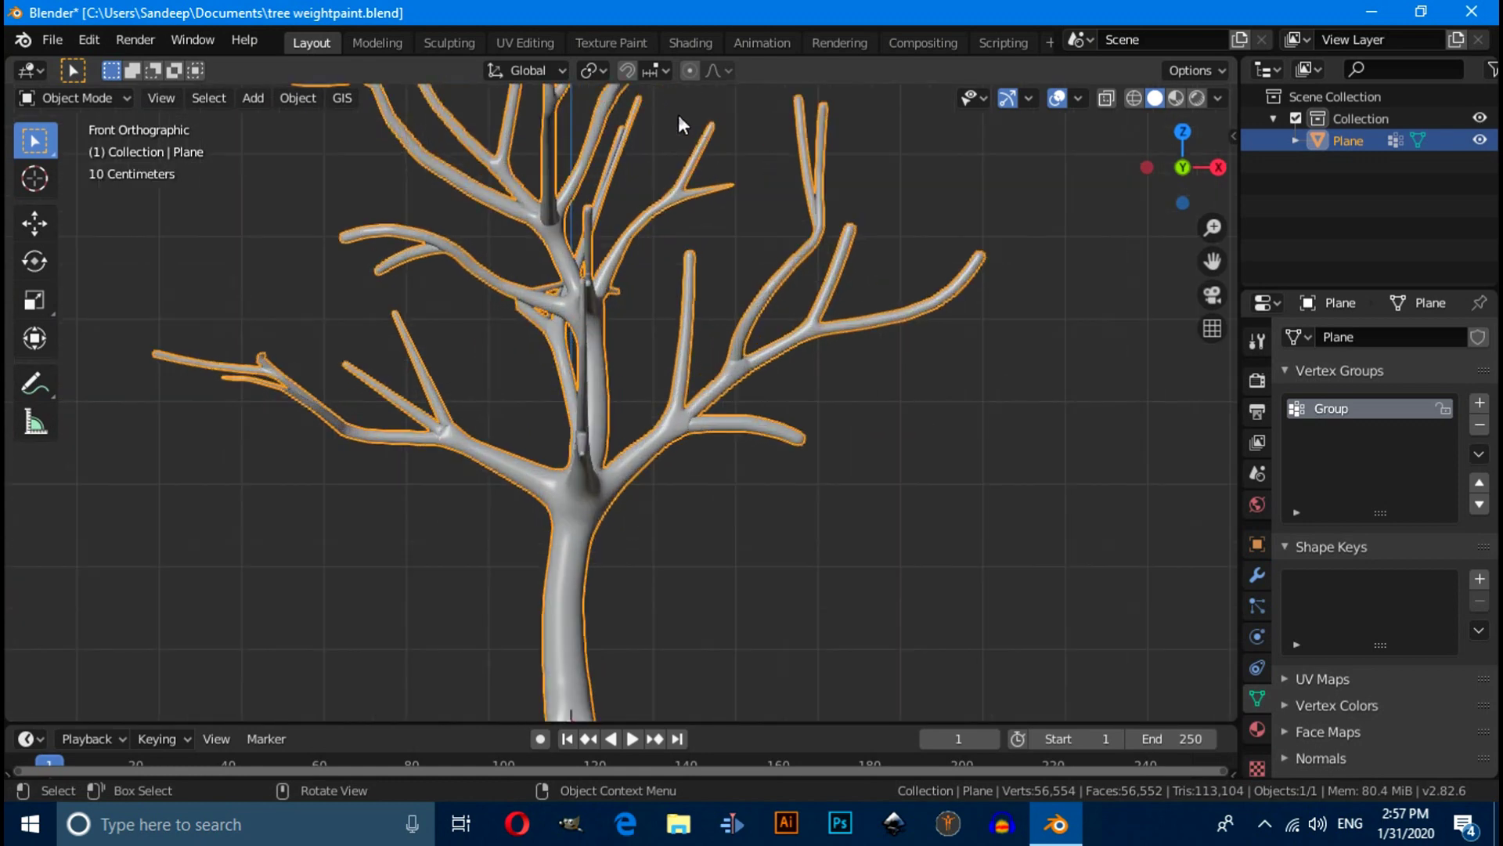
In the Shading workspace, dim the preview HDRI background to 0.236 and reselect the tree
click(682, 44)
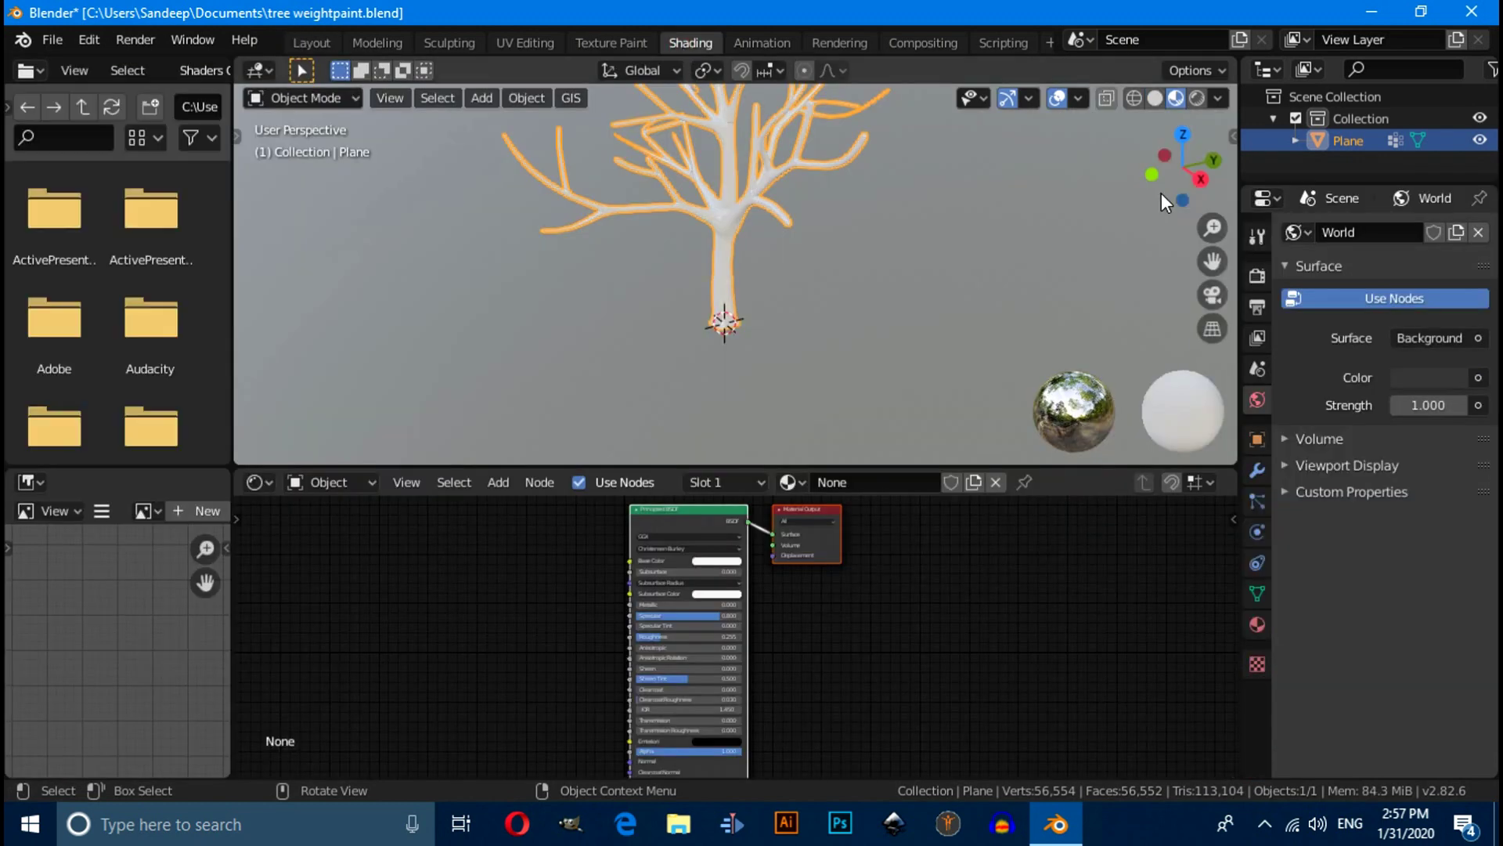
click(1220, 97)
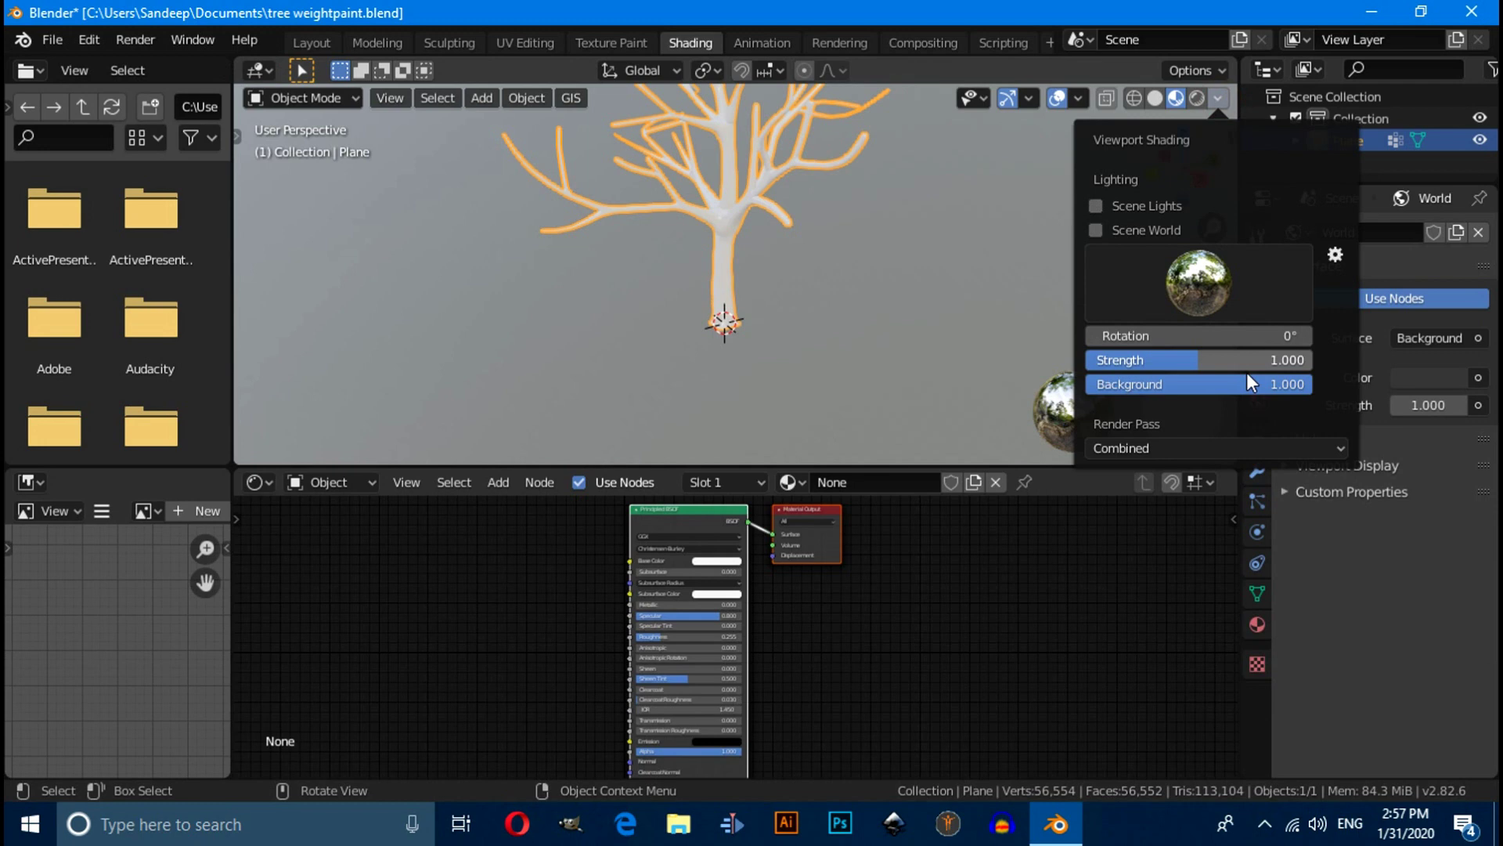
mouse_move(1258, 382)
mouse_down()
mouse_move(1036, 403)
mouse_move(1071, 379)
mouse_move(849, 345)
mouse_up()
click(816, 298)
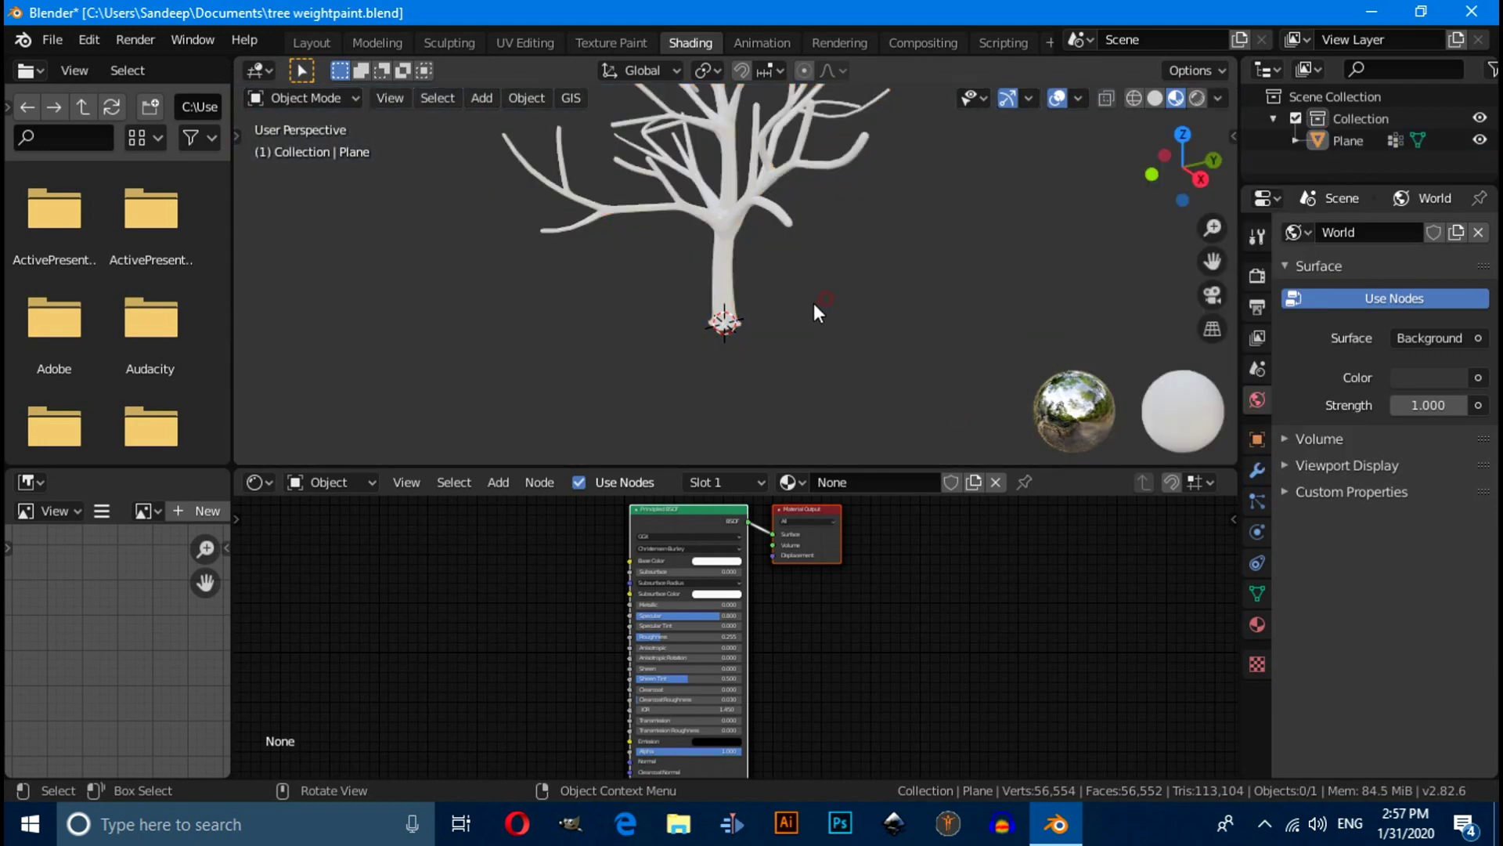
scroll(815, 303, up, 5)
key(KP_1)
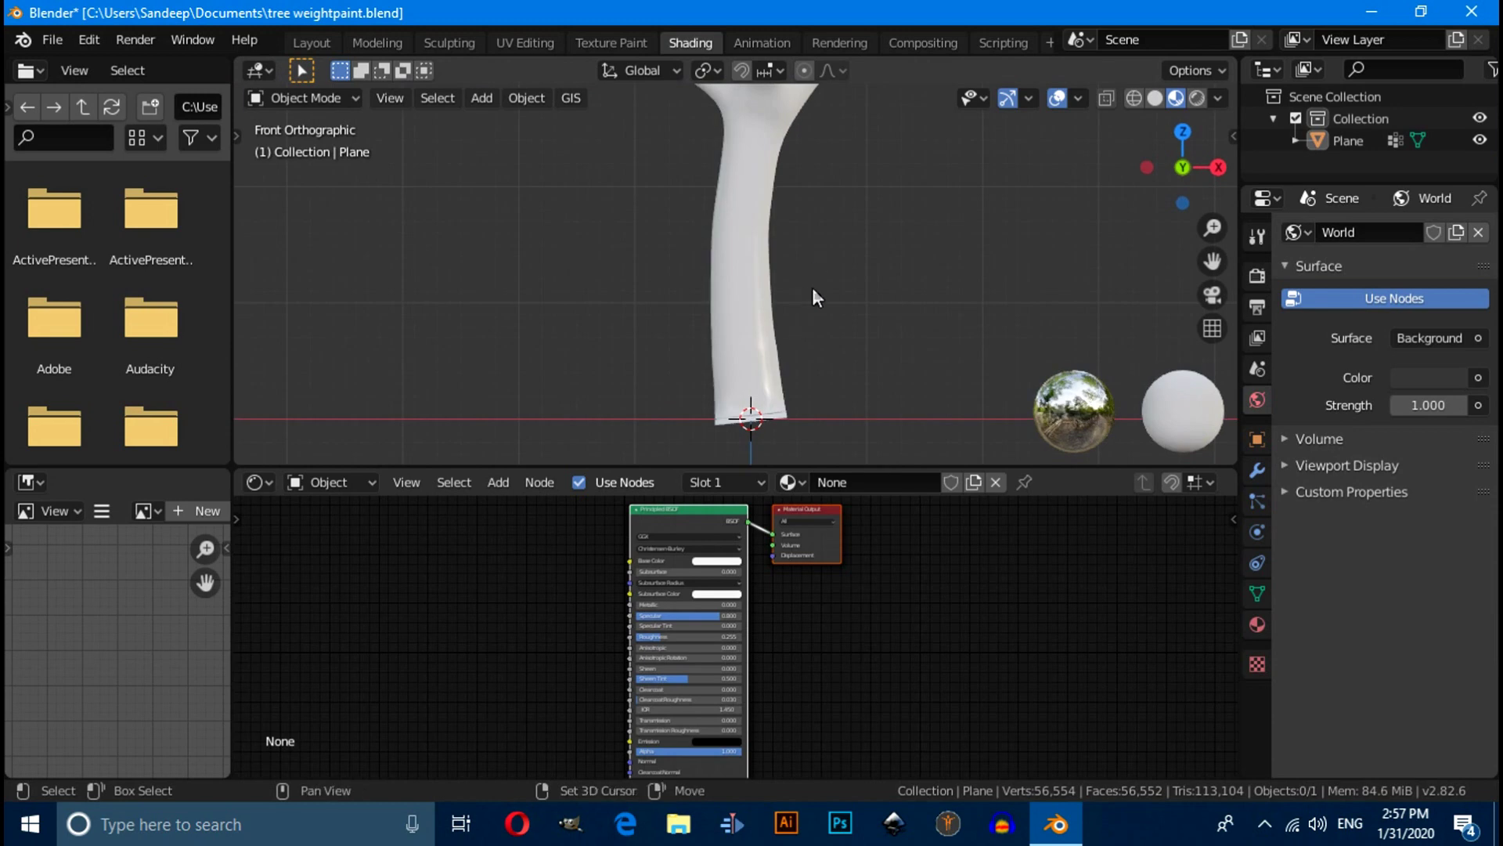
shift+middle_drag(811, 284, 750, 375)
click(751, 381)
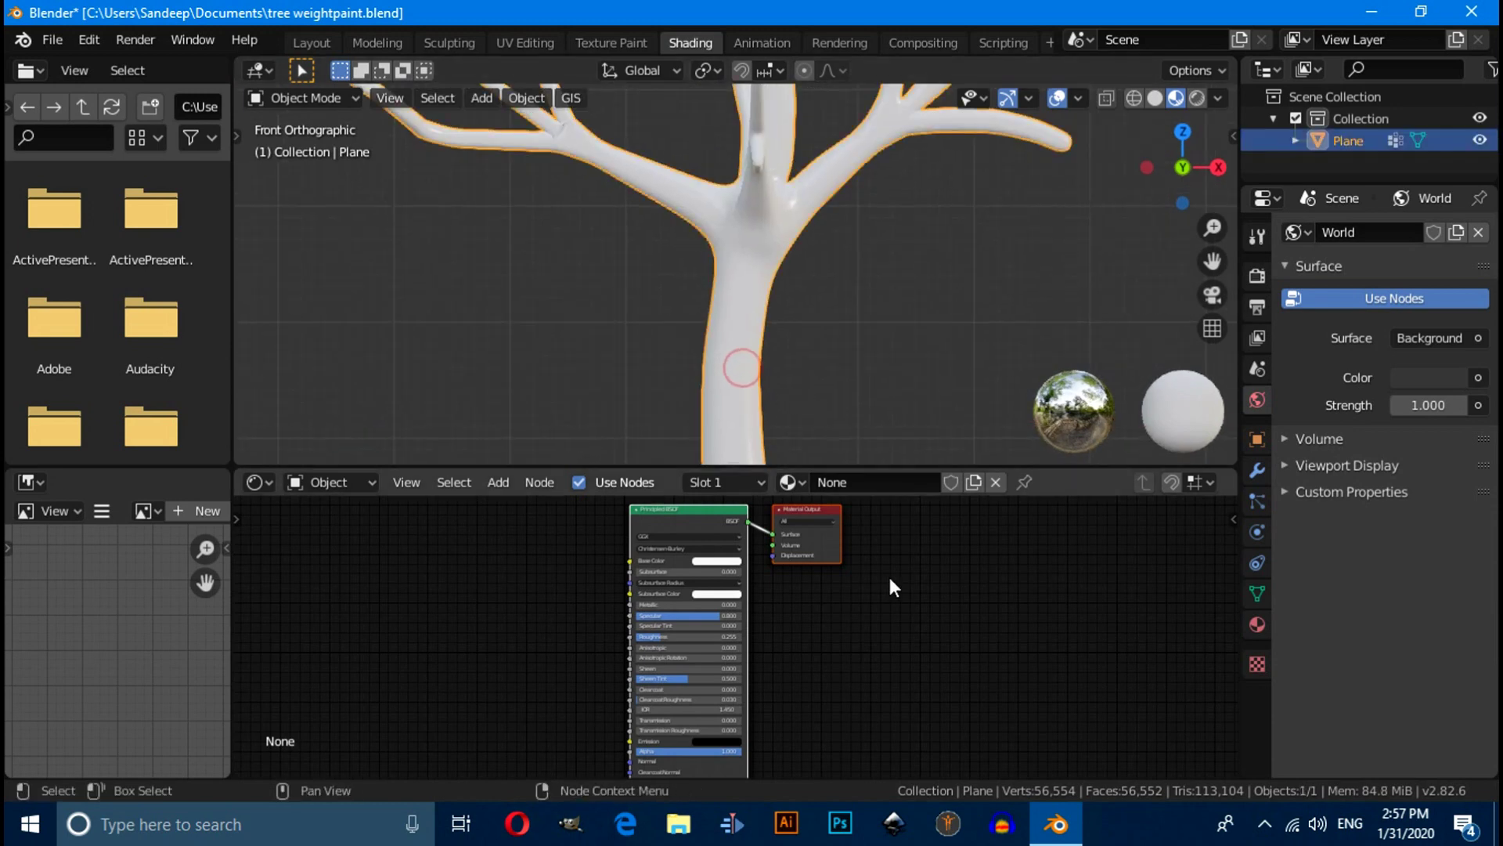
Drag the desktop bark photo into the Shader Editor and link its Color to Base Color
click(1372, 12)
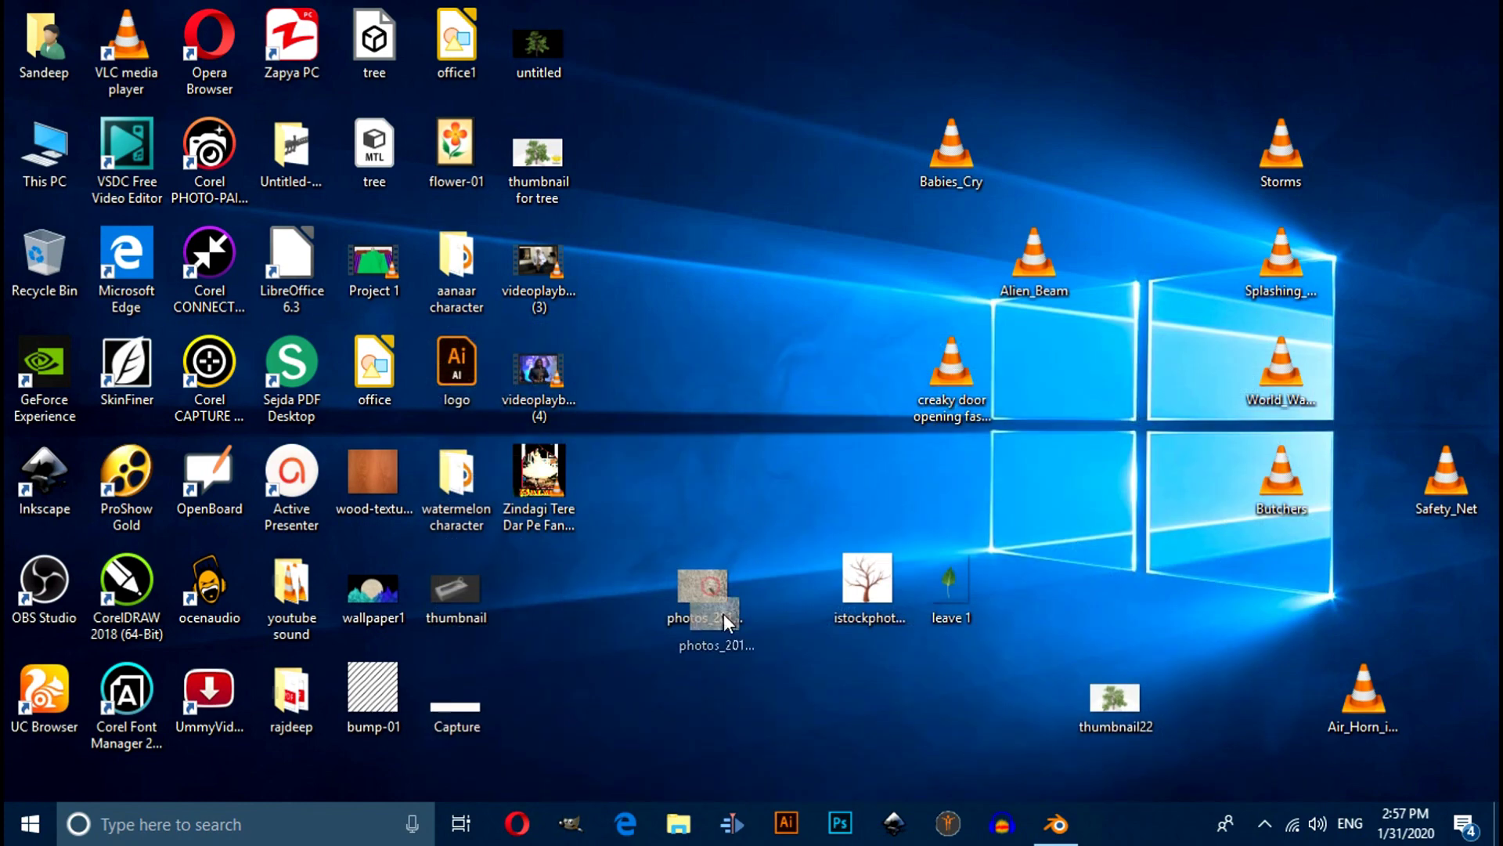
drag(723, 613, 487, 561)
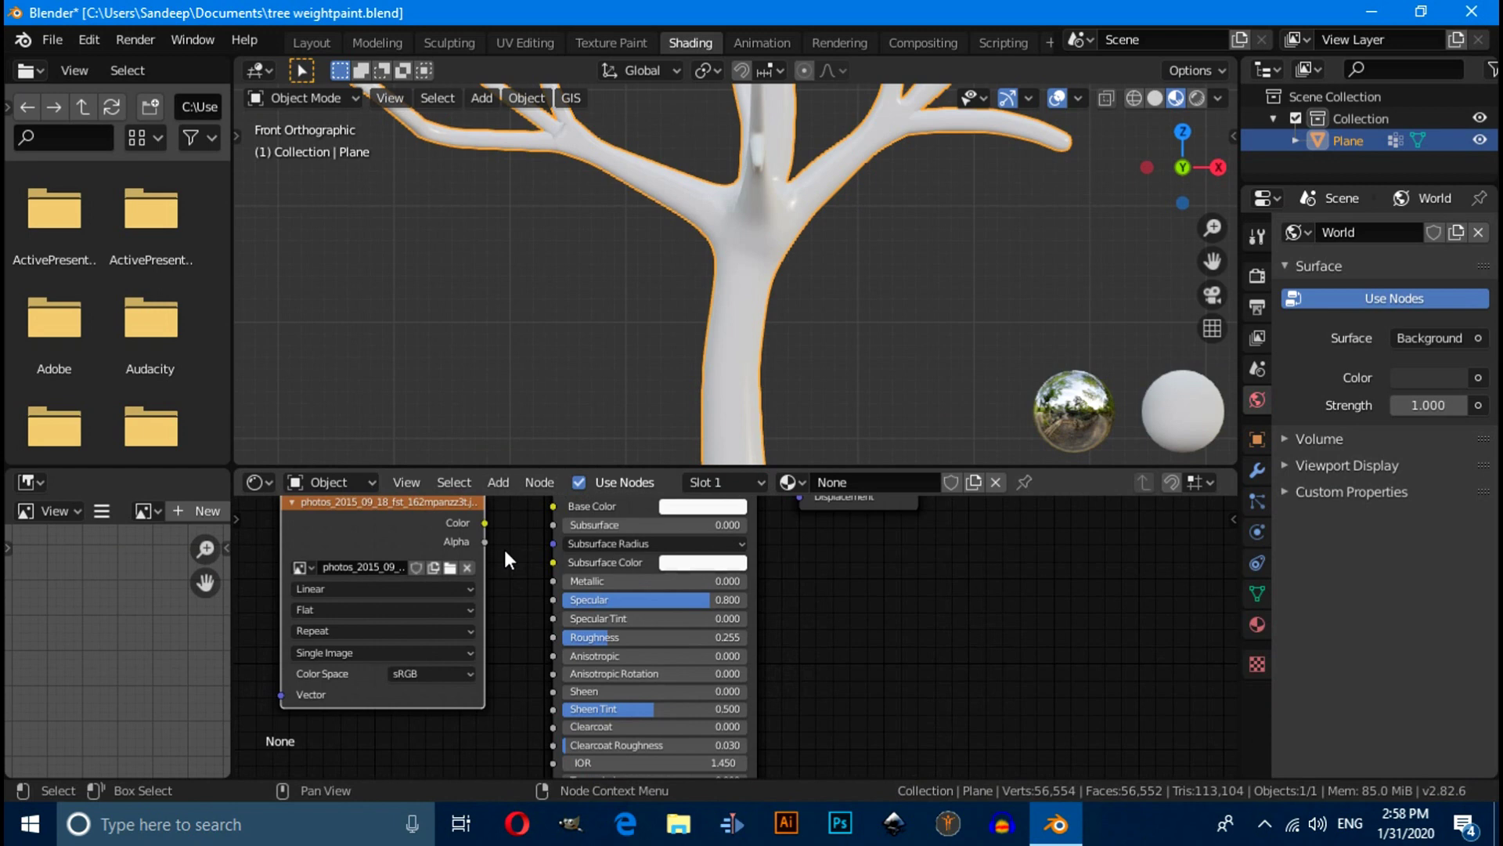
middle_drag(505, 547, 762, 612)
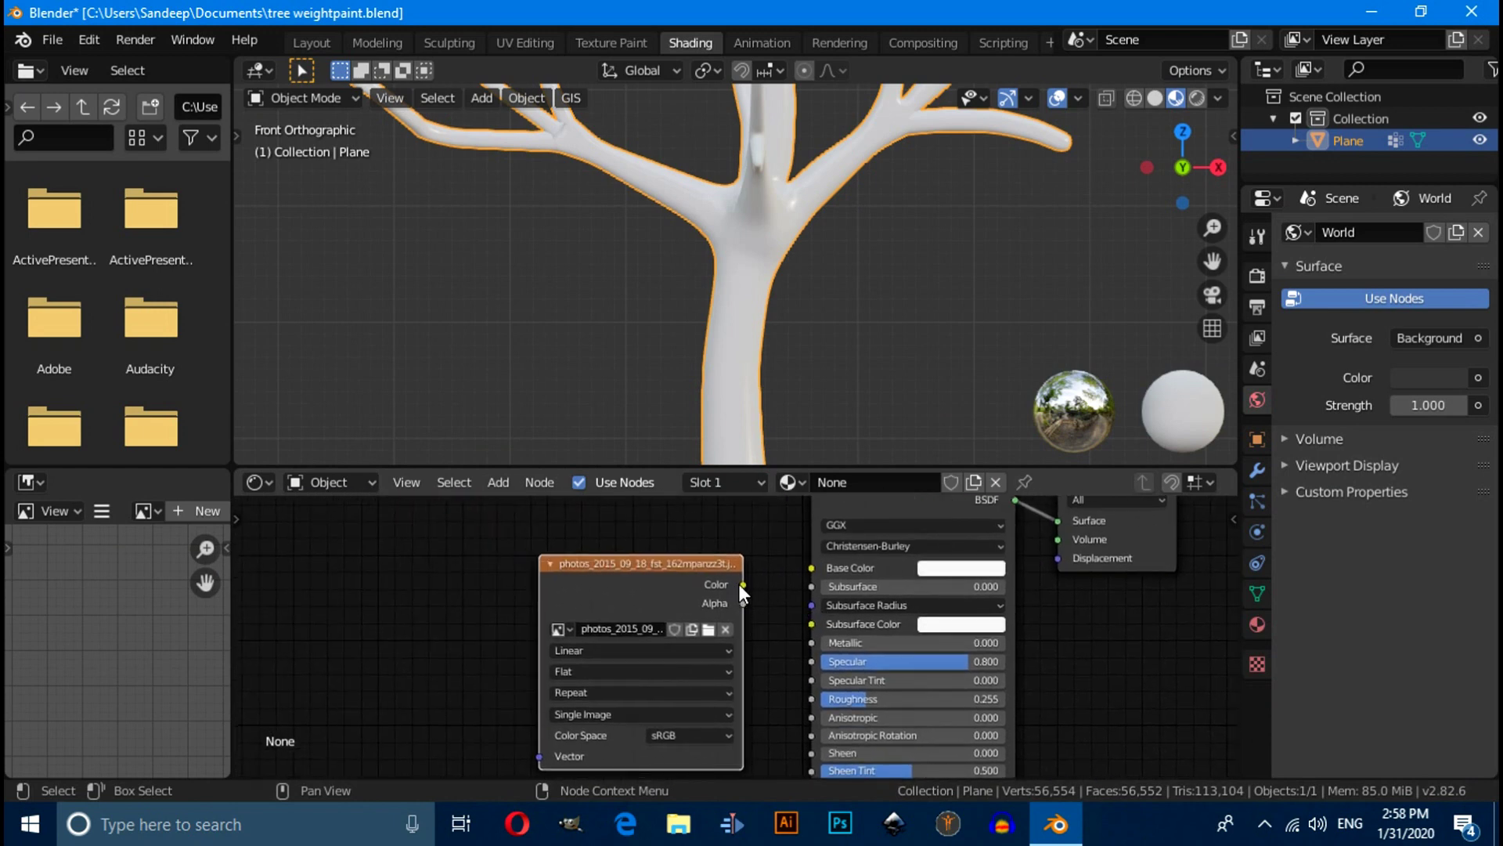
drag(745, 585, 816, 563)
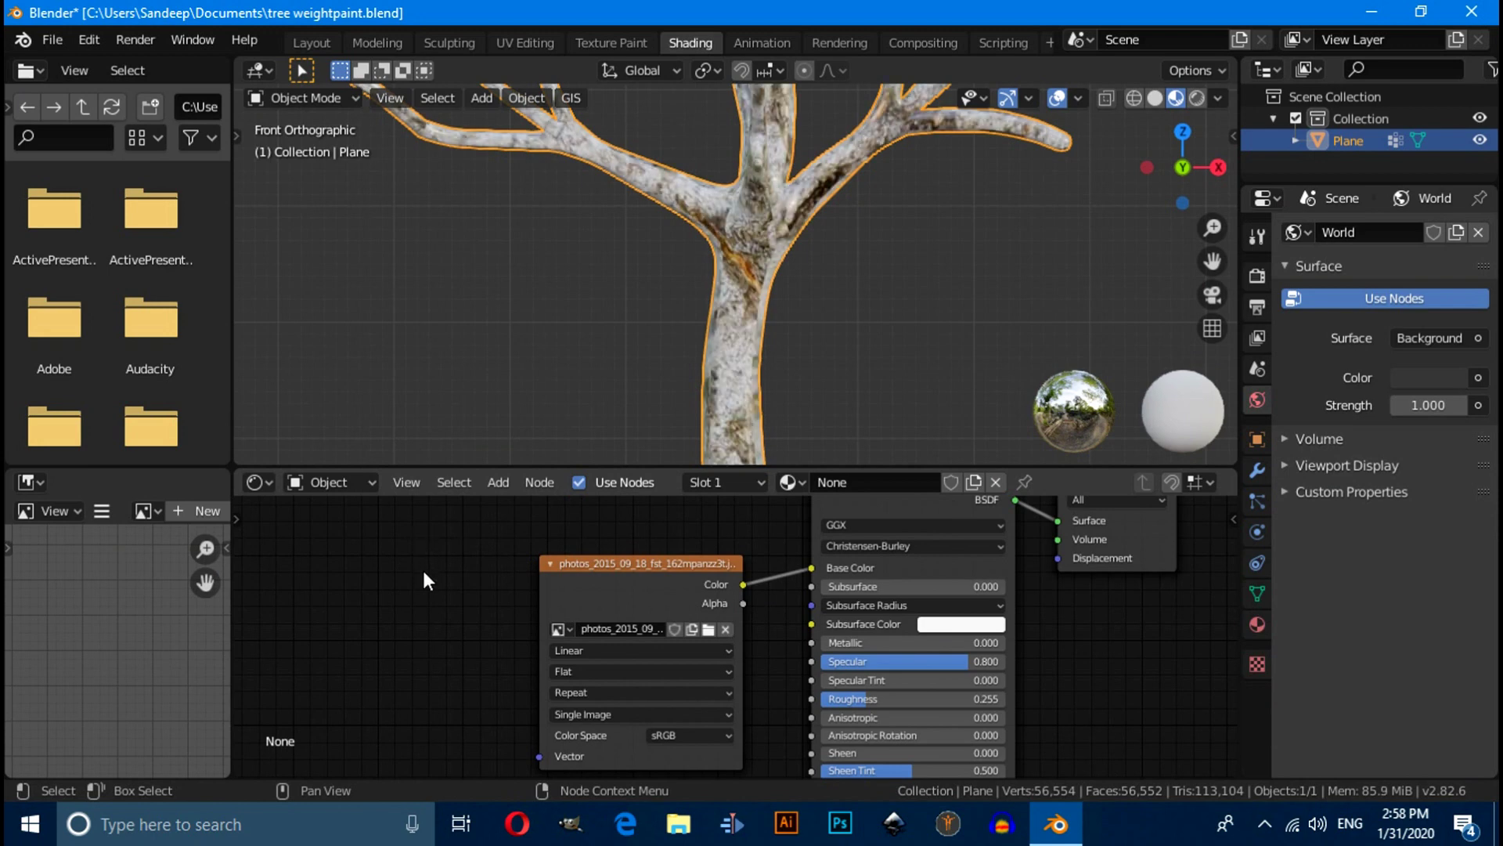
Add a Mapping node and connect its Vector output to the bark image's Vector input
key(shift+a)
click(425, 546)
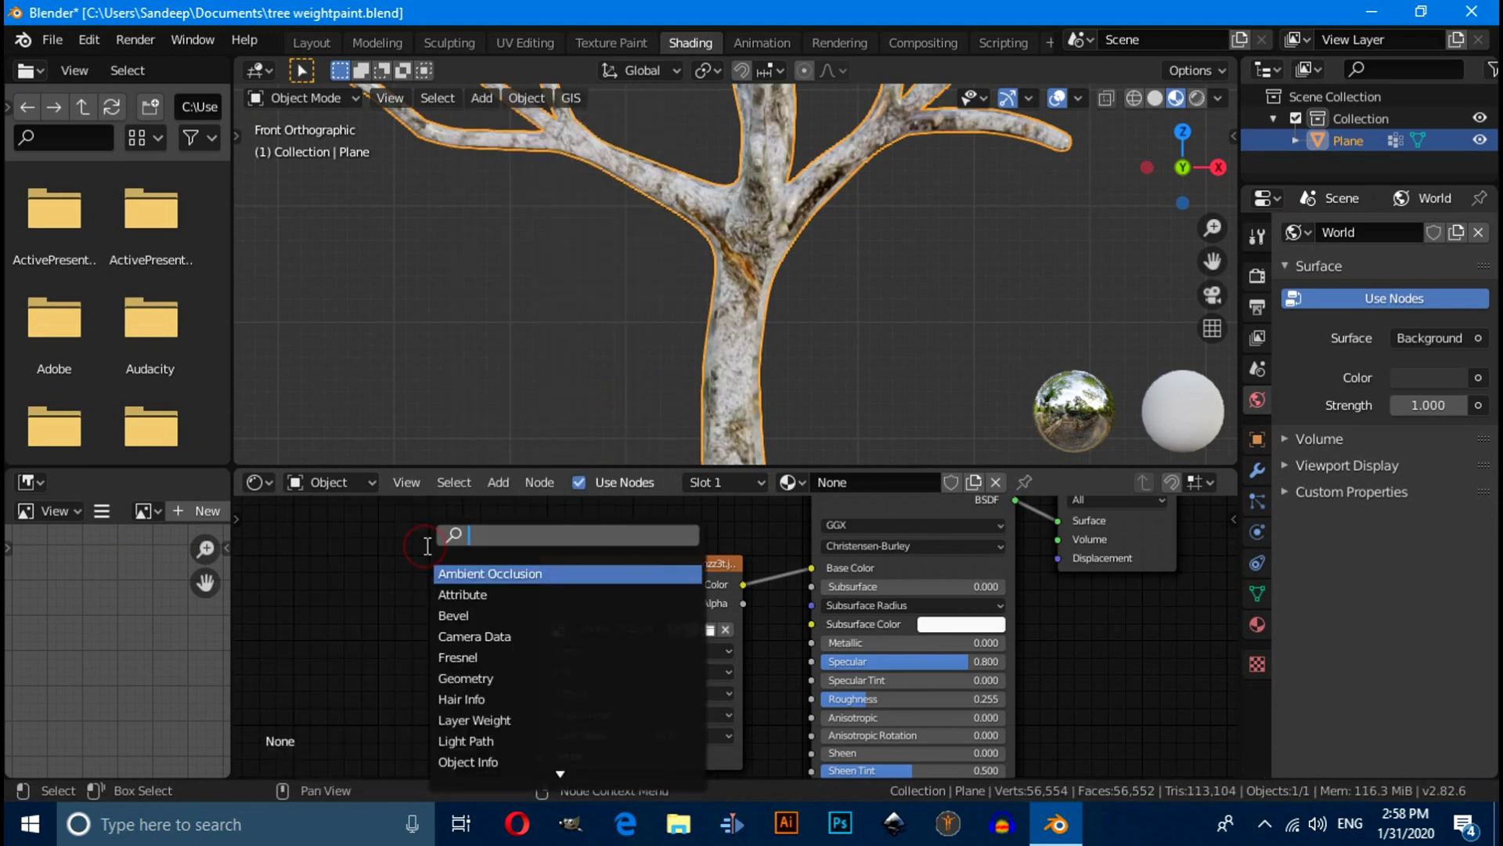
text(mapp)
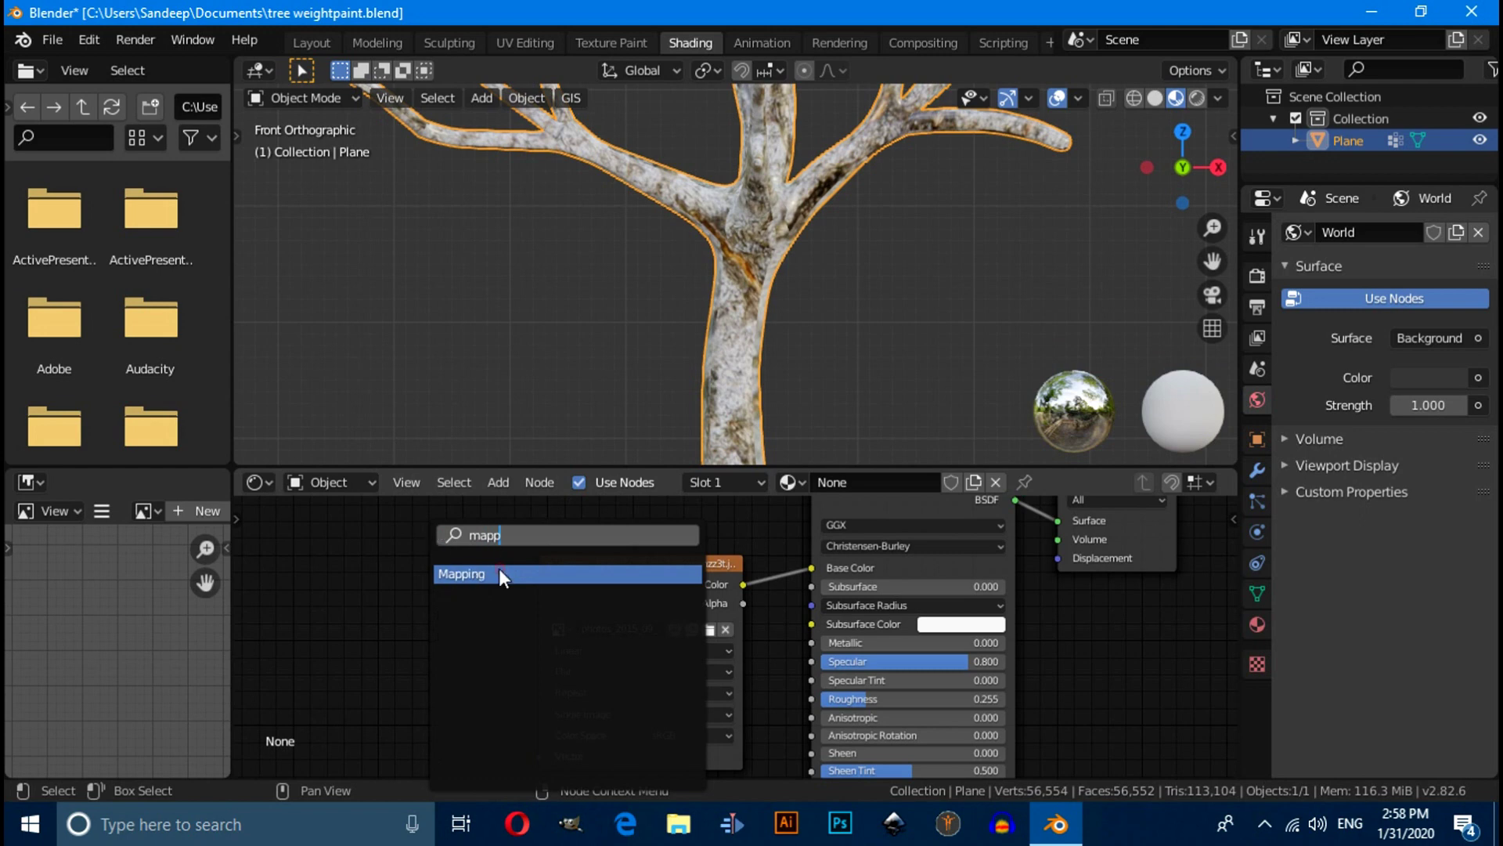
click(499, 566)
drag(476, 553, 538, 753)
middle_drag(487, 570, 757, 526)
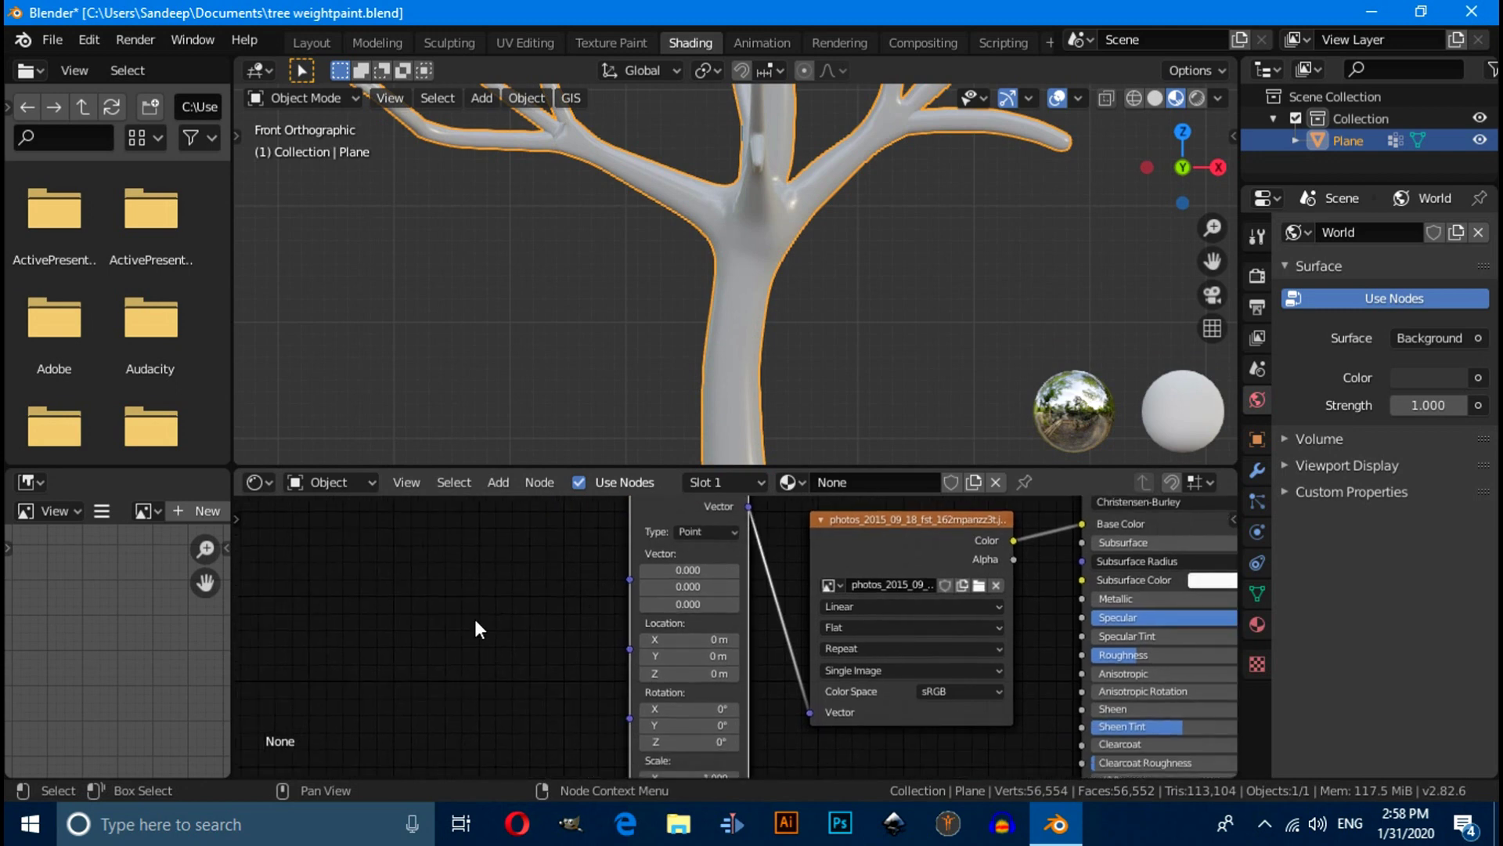
Add a Texture Coordinate node and feed its UV output into the Mapping node
key(shift+a)
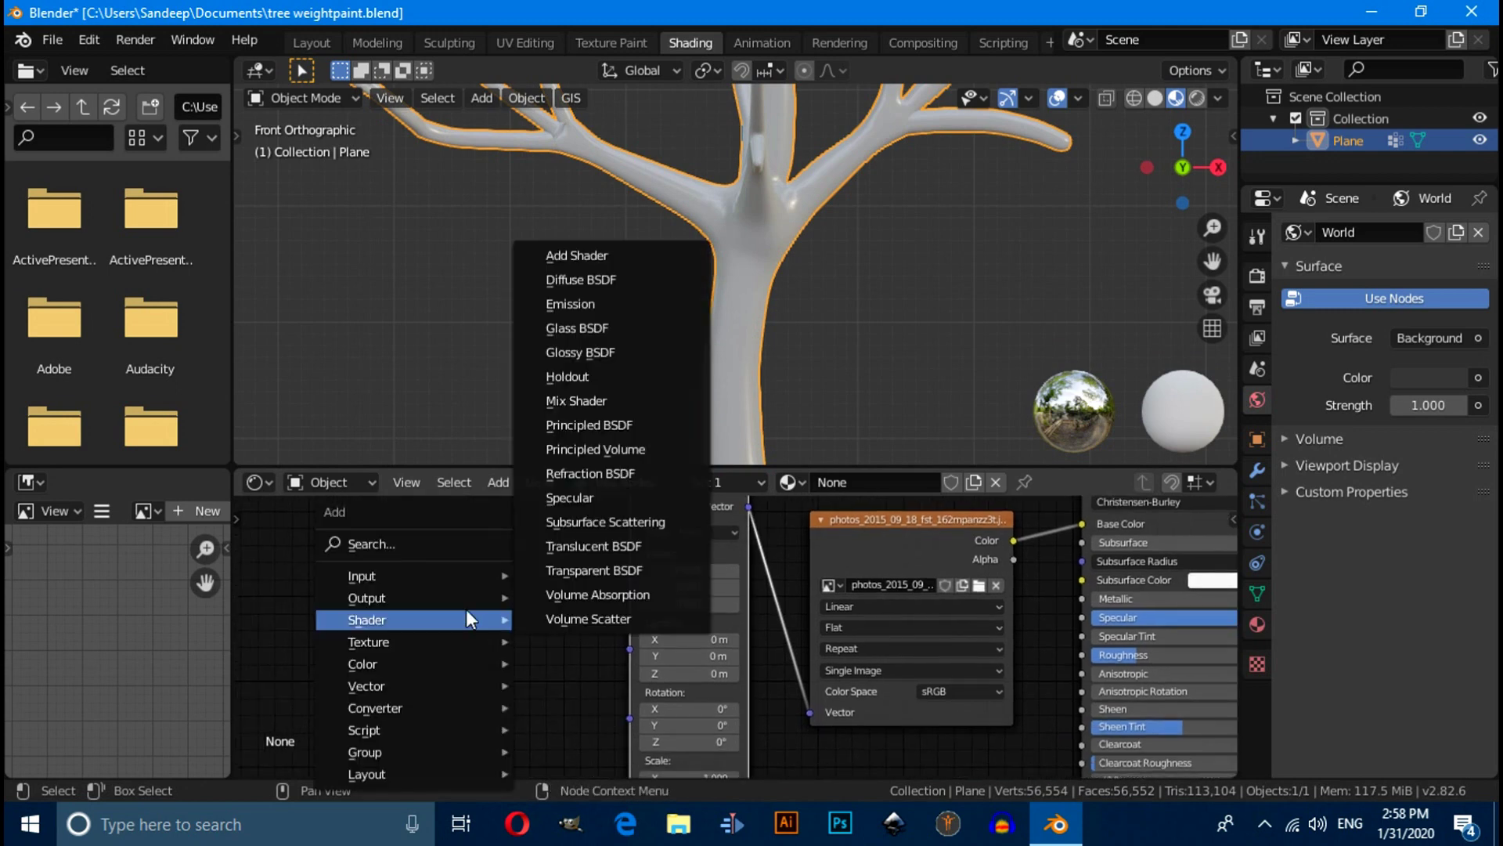
click(406, 541)
text(tex)
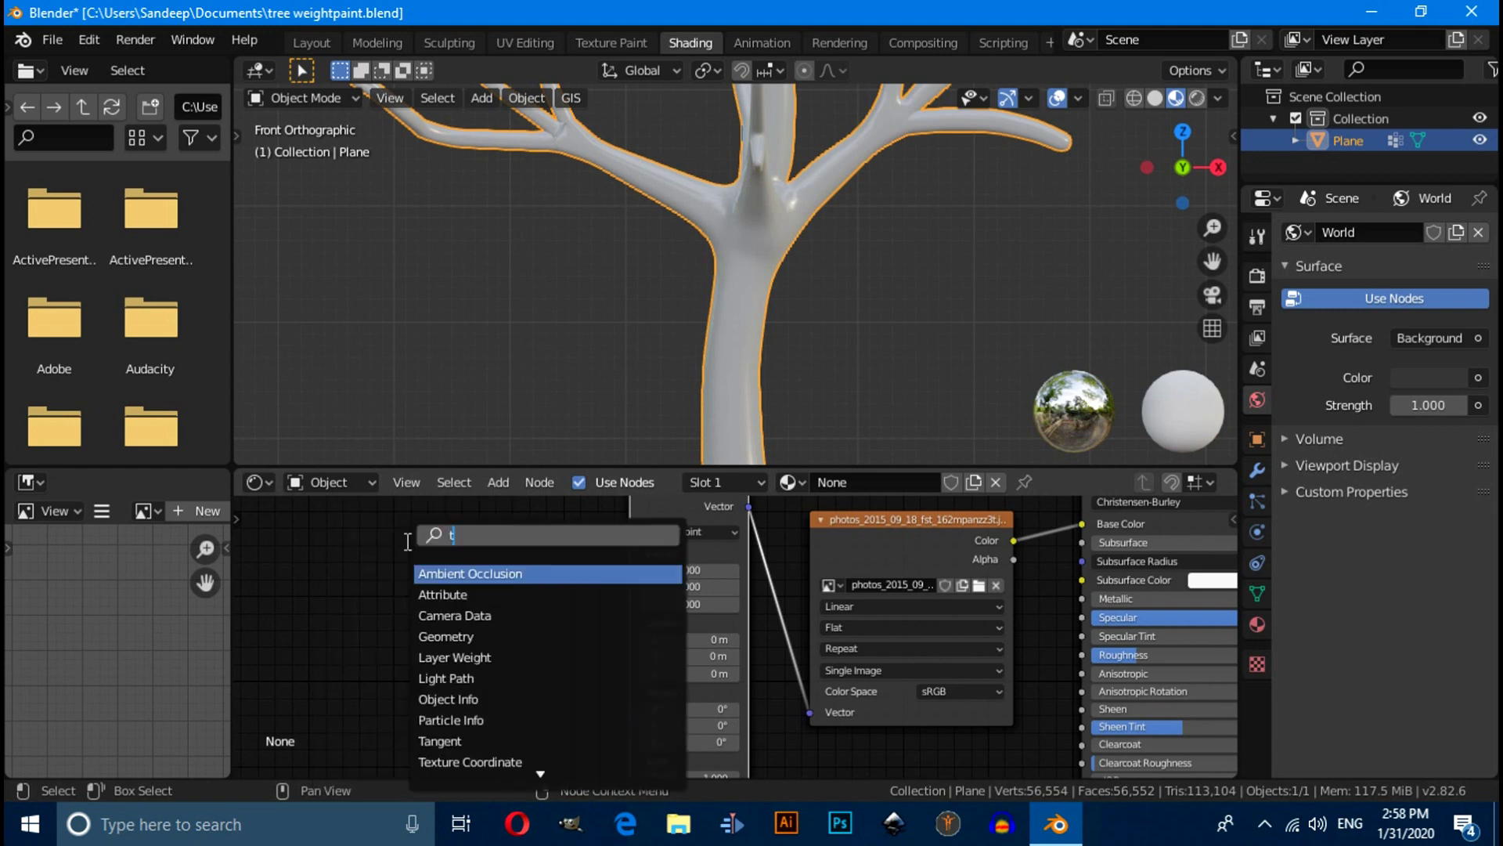
click(458, 574)
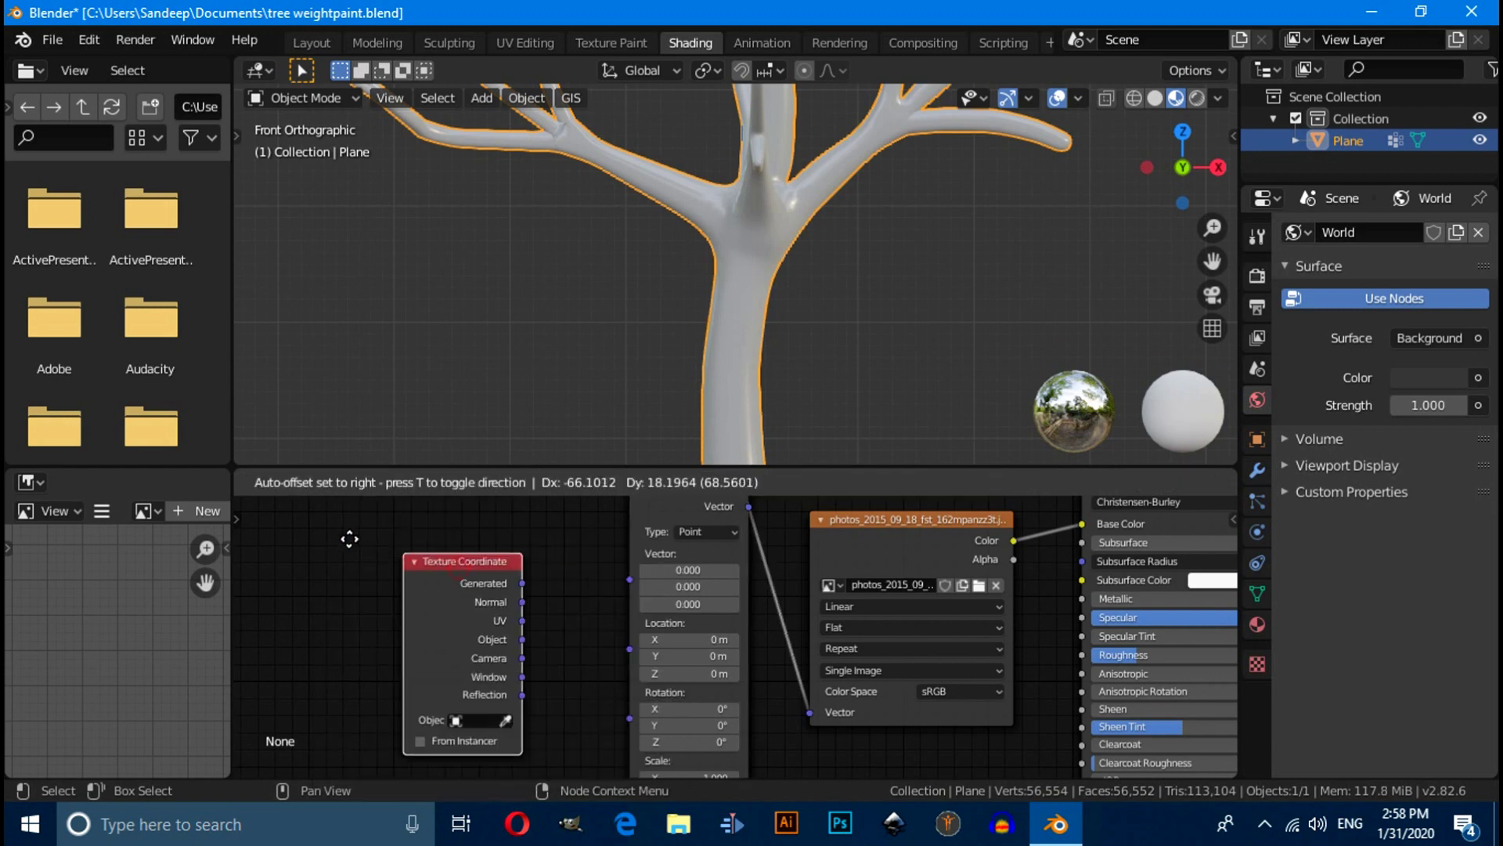
click(419, 595)
drag(451, 595, 461, 588)
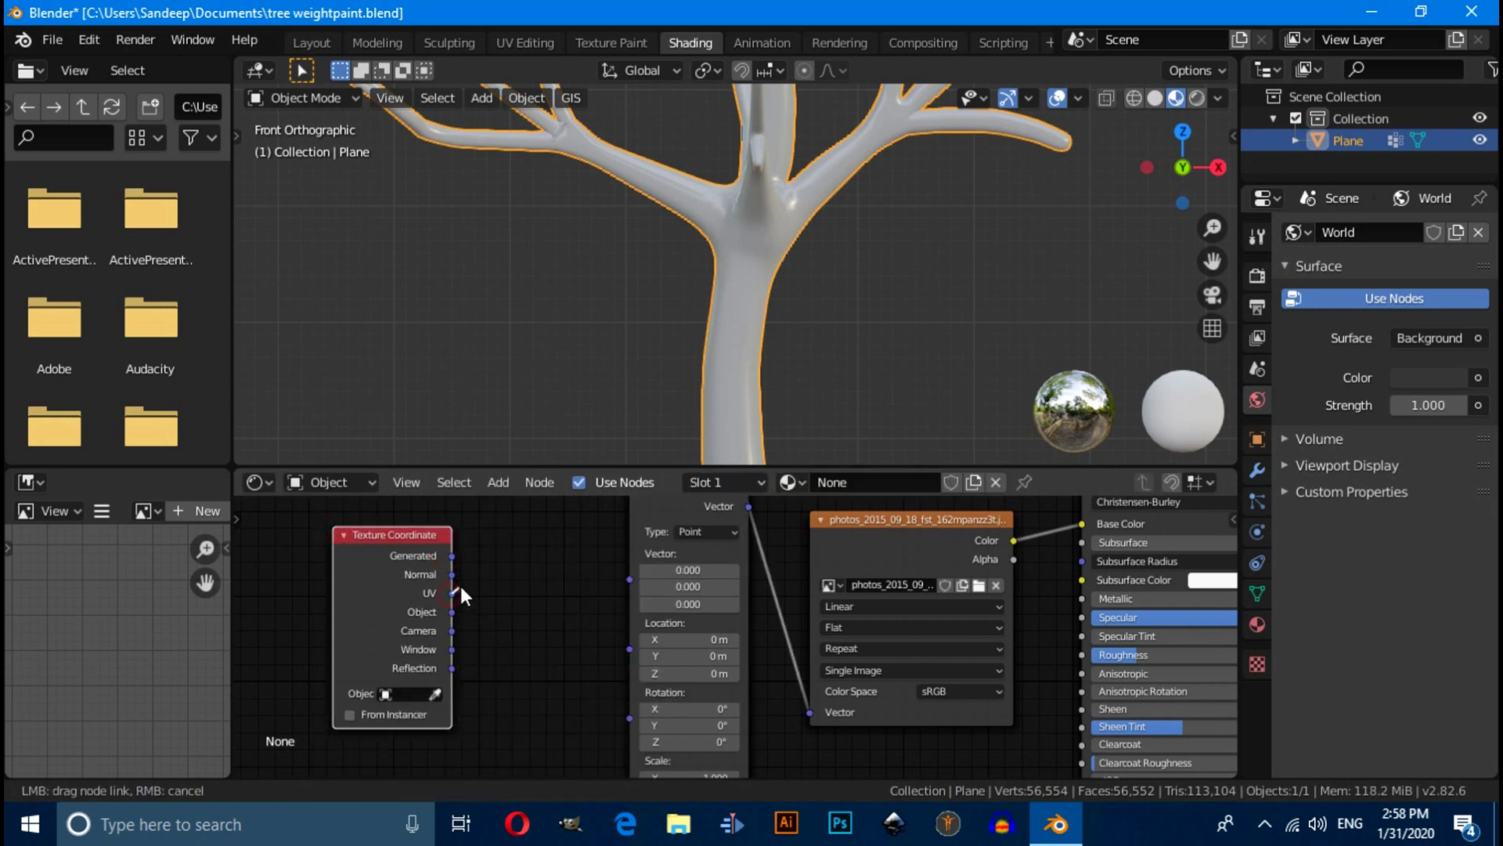
drag(468, 642, 640, 578)
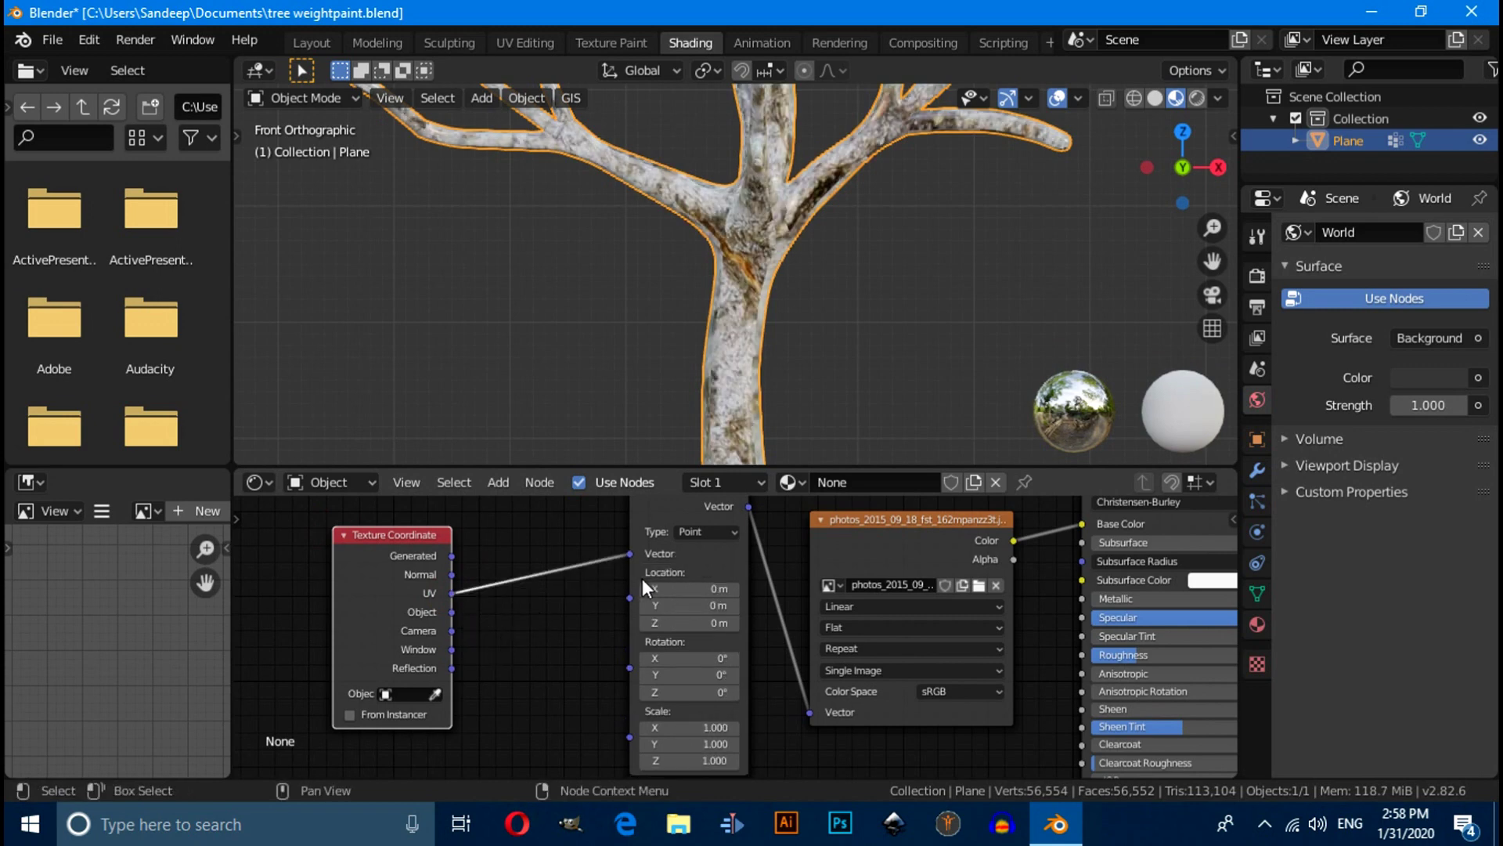
Set the Mapping node's Scale X and Scale Y both to 30
middle_drag(783, 387, 754, 415)
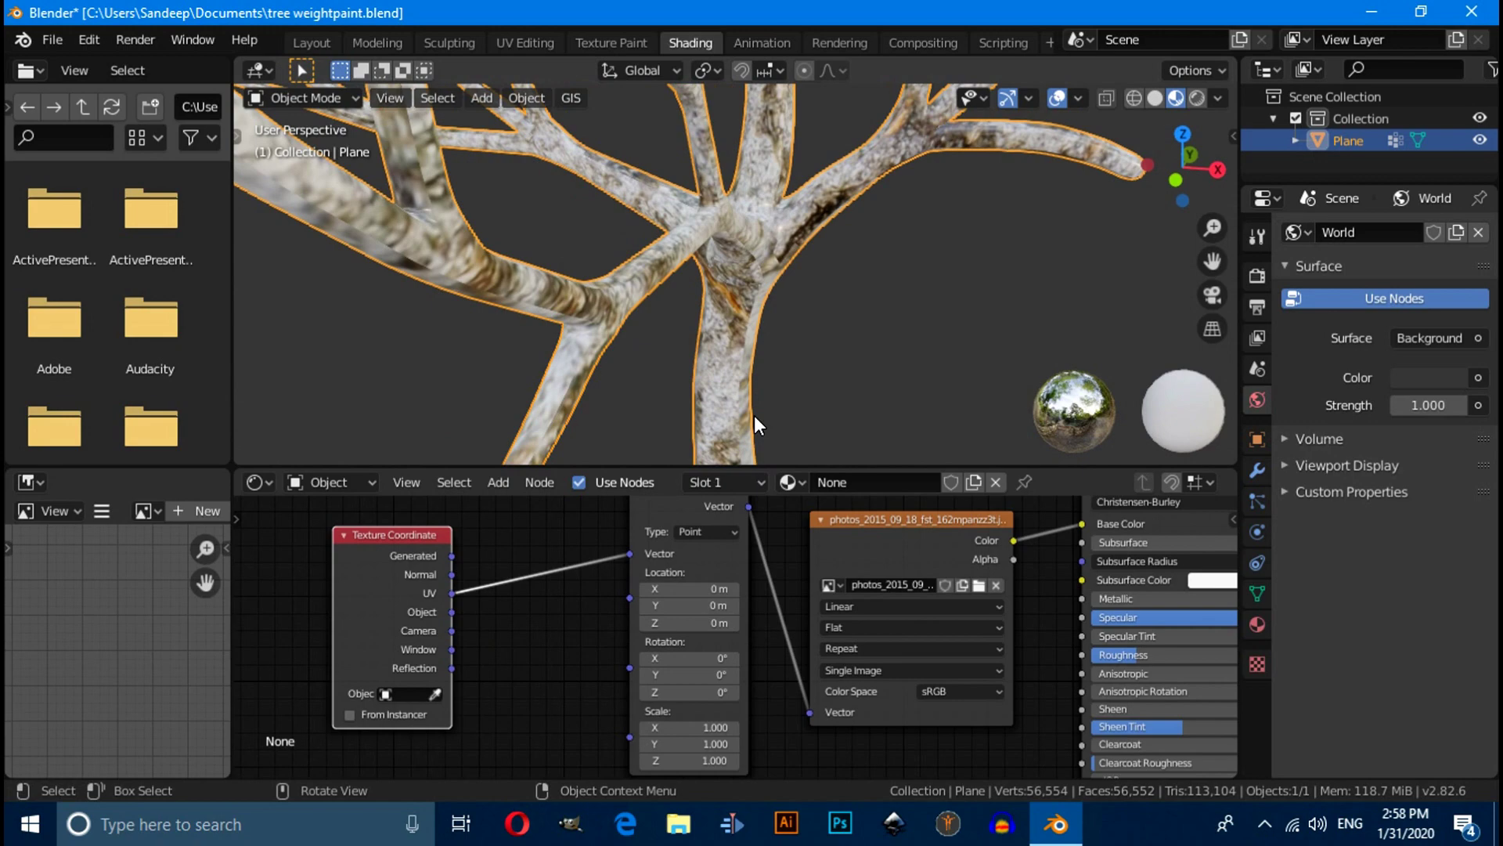
scroll(754, 415, up, 3)
middle_drag(741, 294, 729, 345)
scroll(738, 313, down, 3)
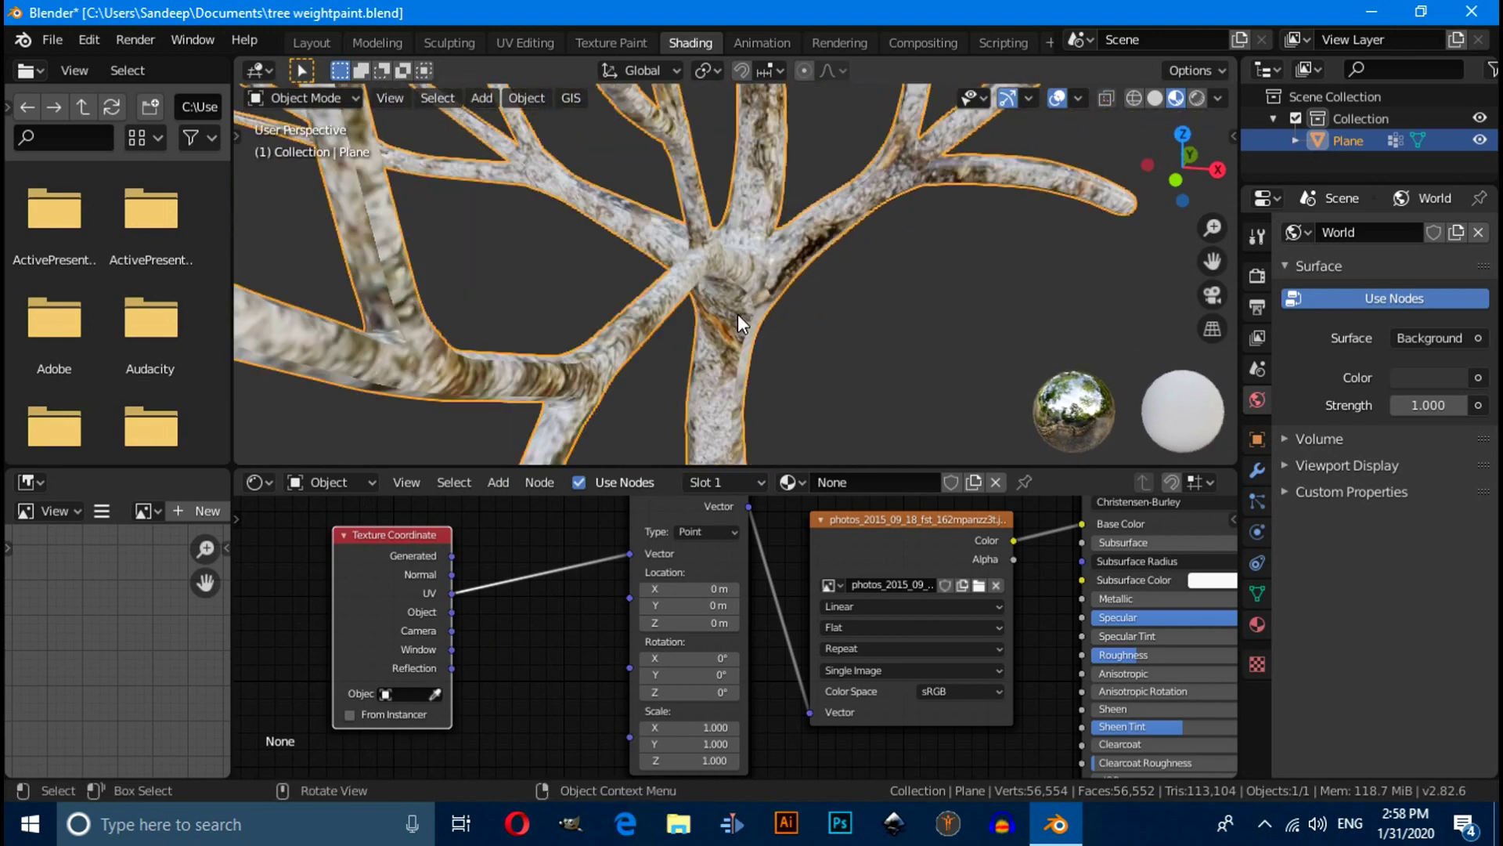
middle_drag(689, 730, 664, 693)
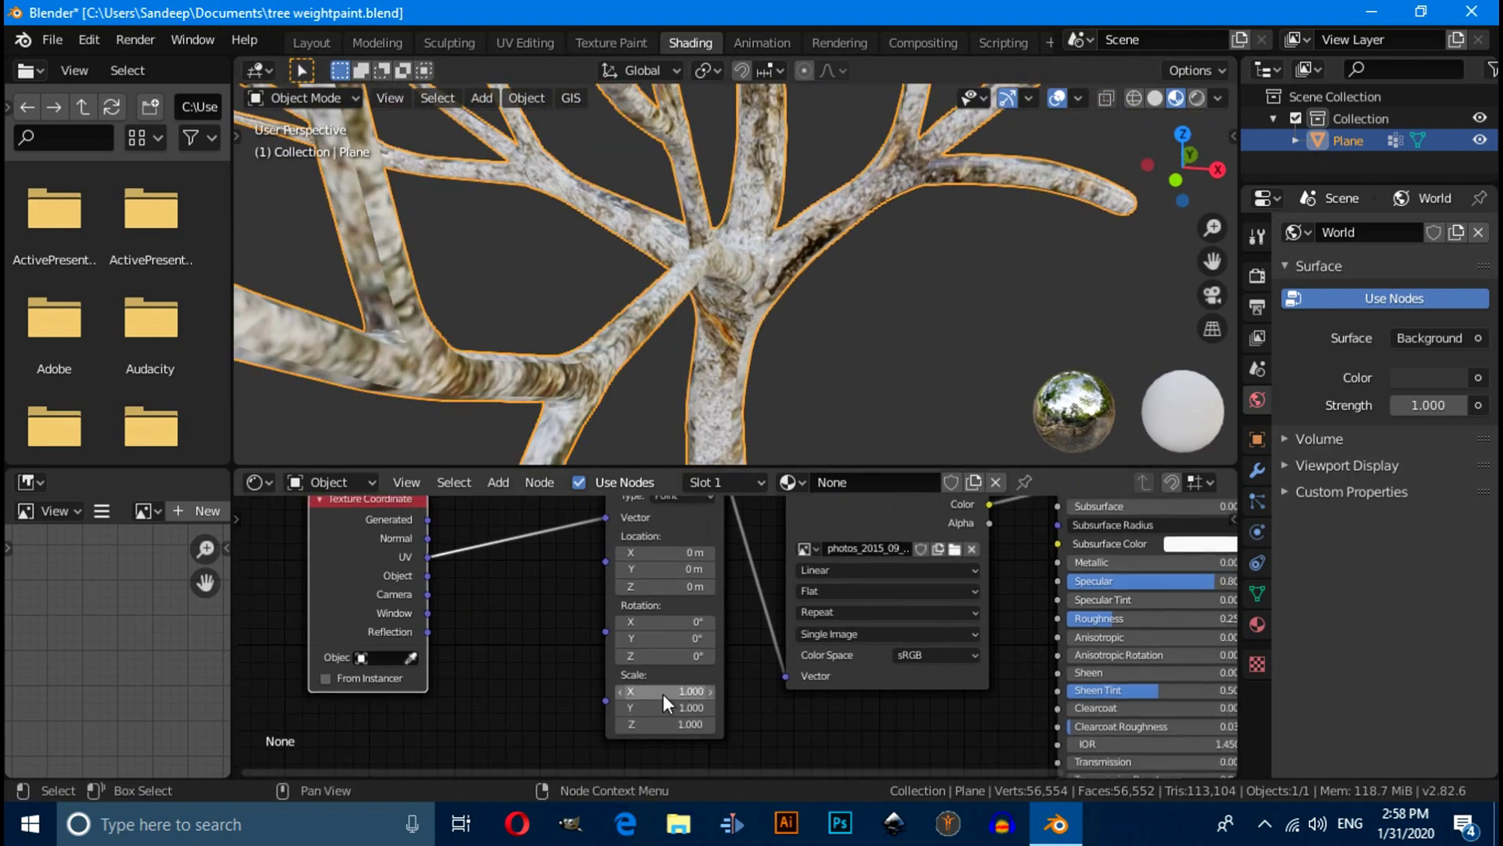
mouse_move(664, 693)
mouse_down()
mouse_move(697, 688)
mouse_move(663, 688)
mouse_up()
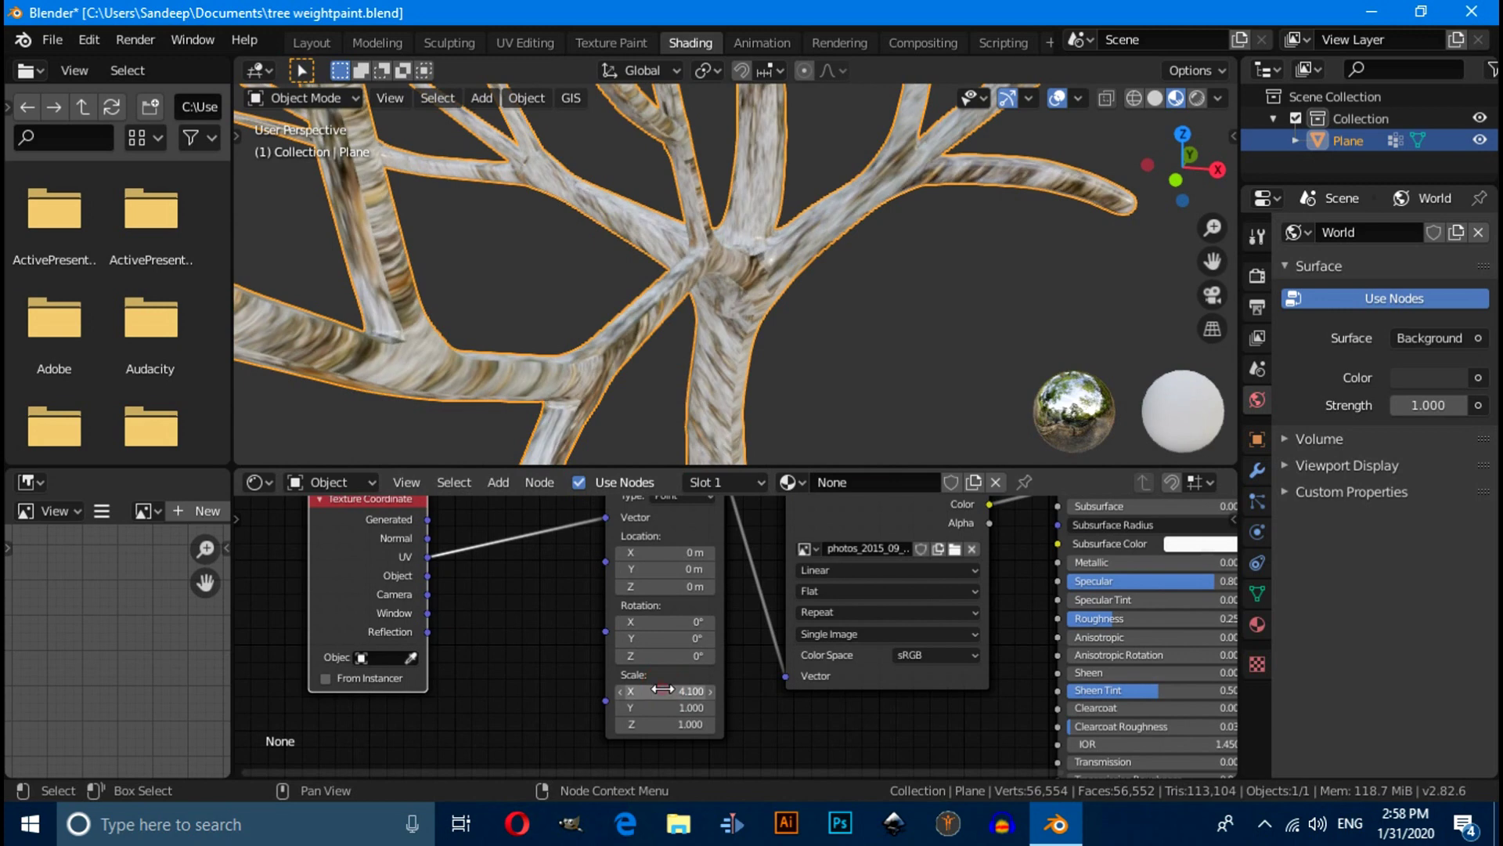
click(662, 688)
text(30)
key(Return)
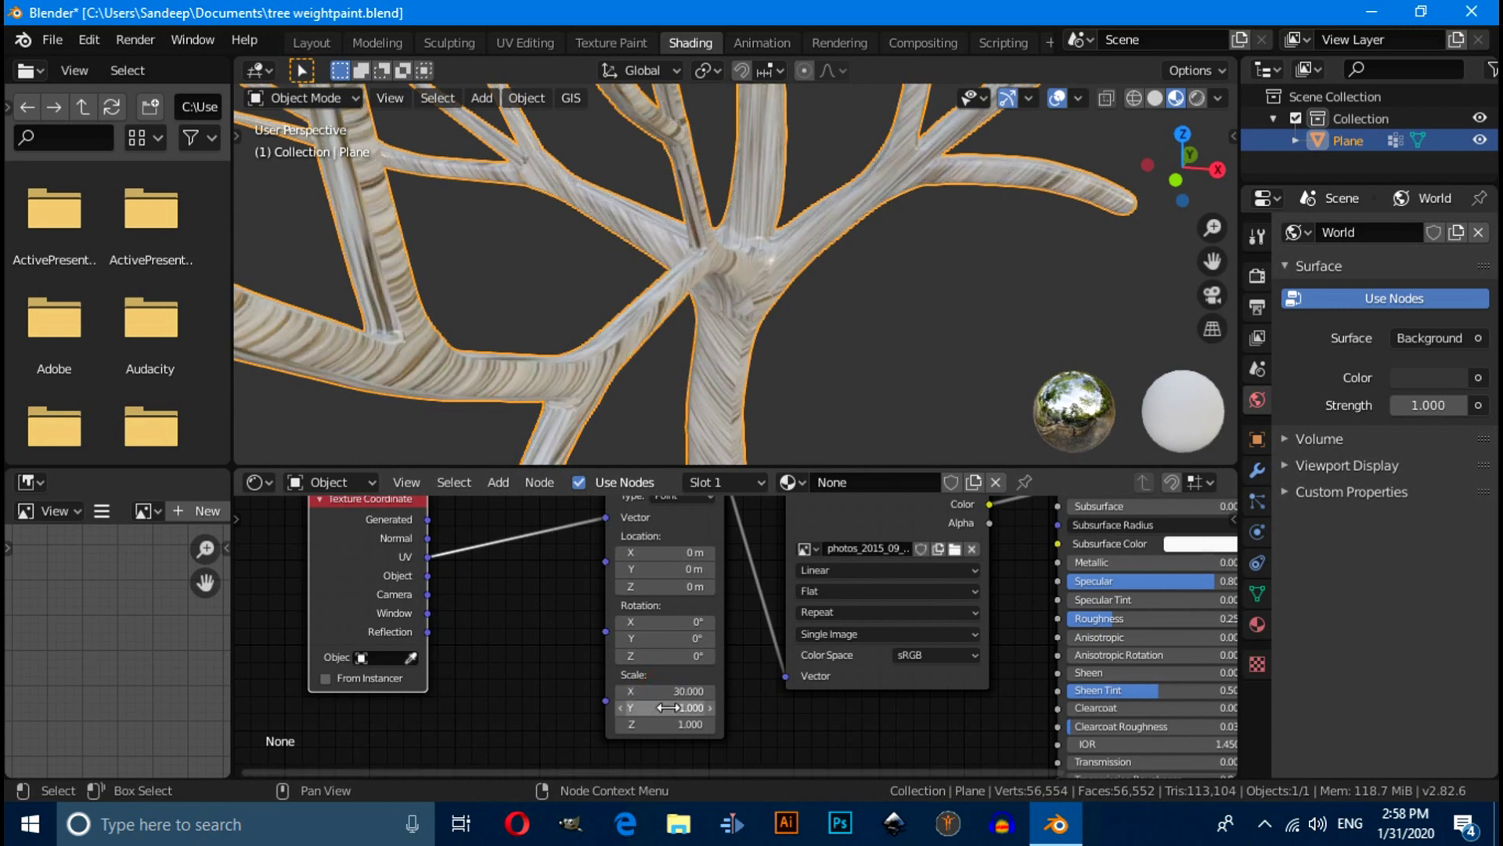
click(668, 707)
text(3)
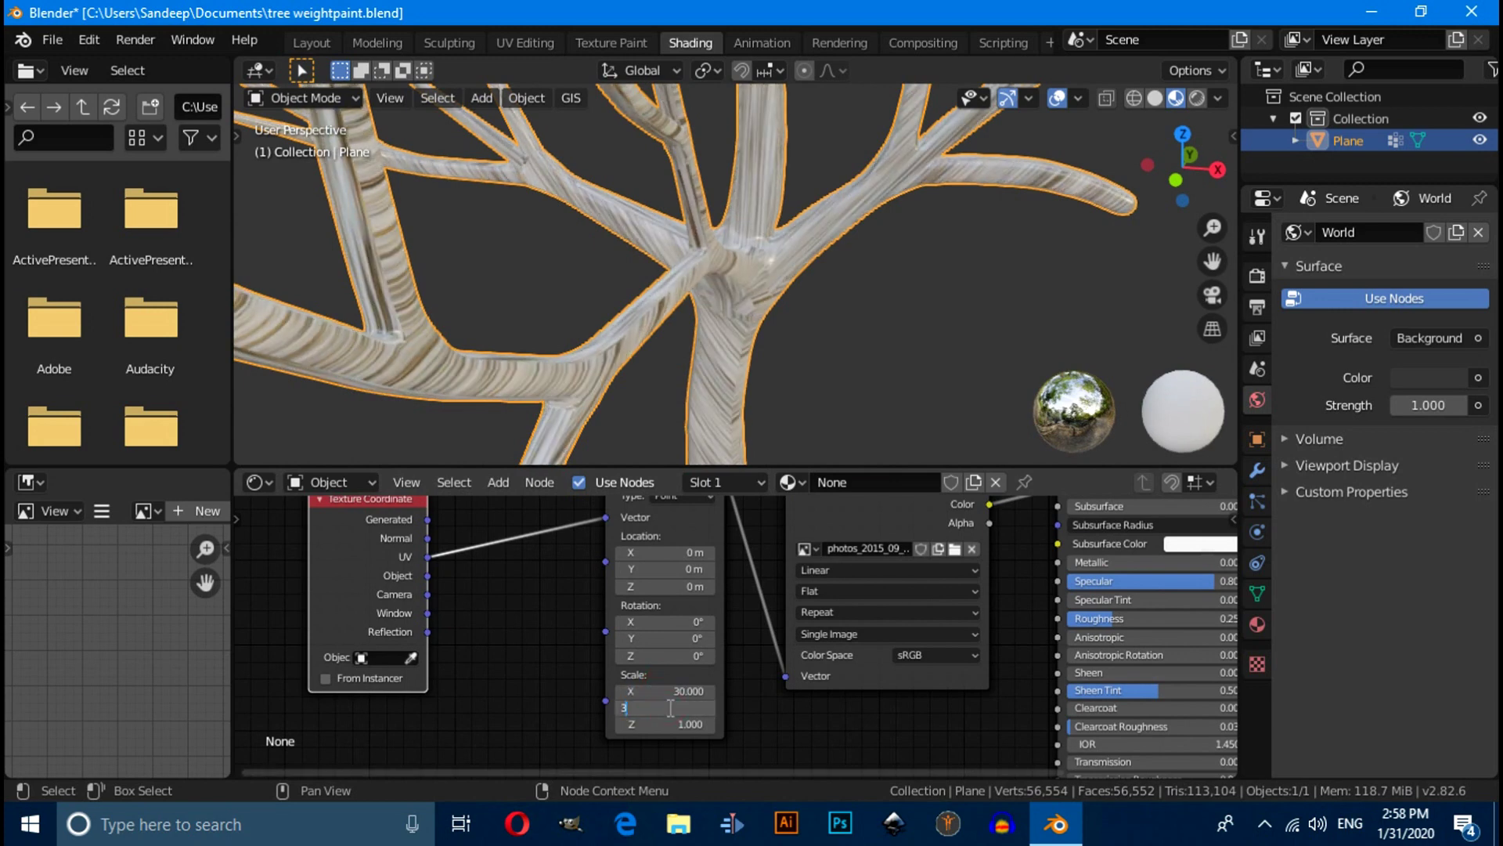
text(0)
key(Return)
Orbit and zoom in to inspect the finely tiled bark on the trunk
middle_drag(767, 343, 726, 302)
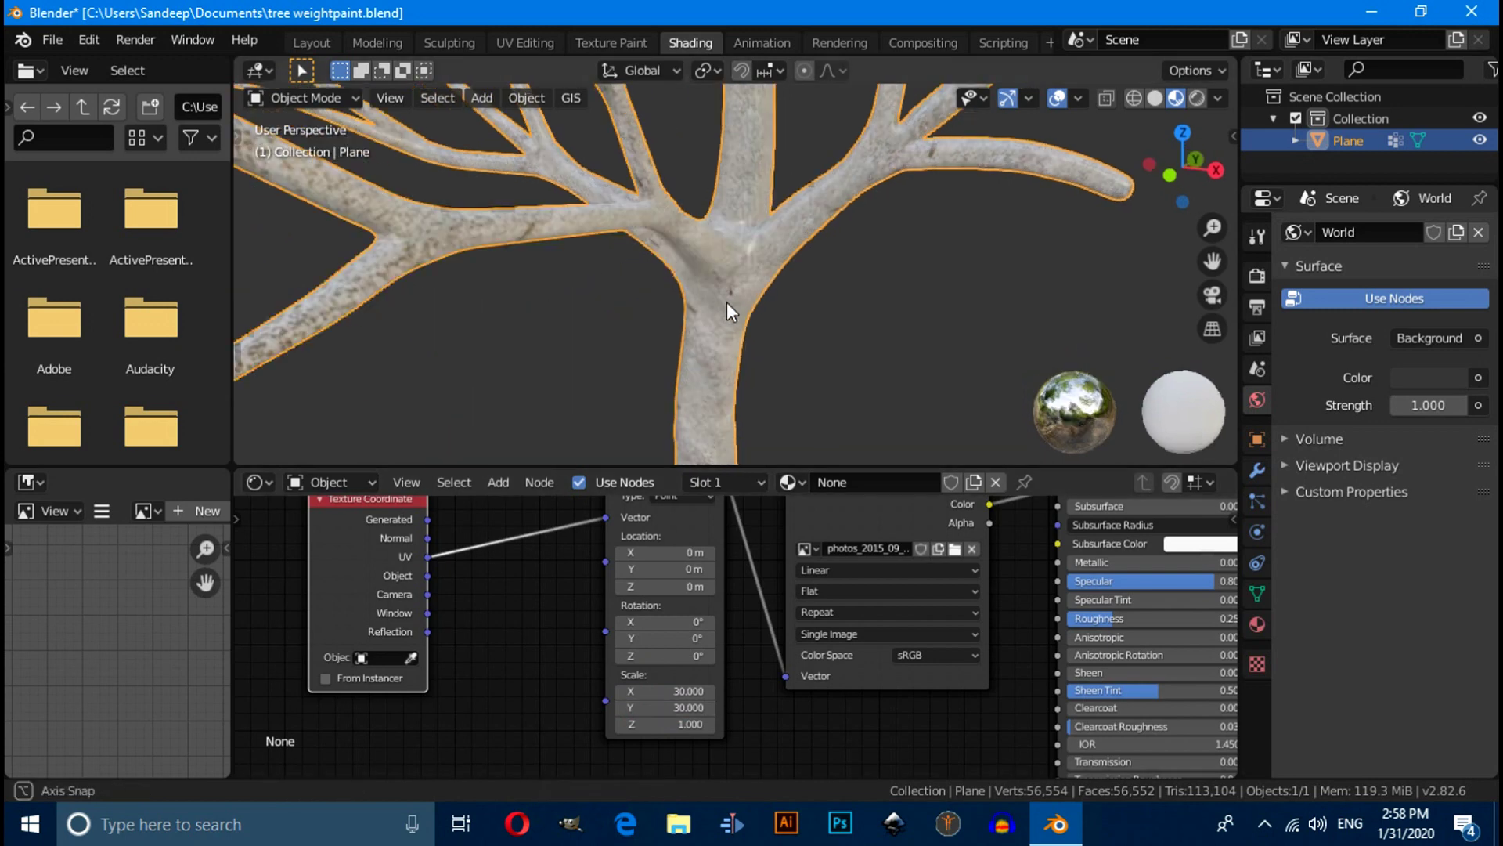
scroll(704, 280, up, 5)
middle_drag(682, 241, 689, 337)
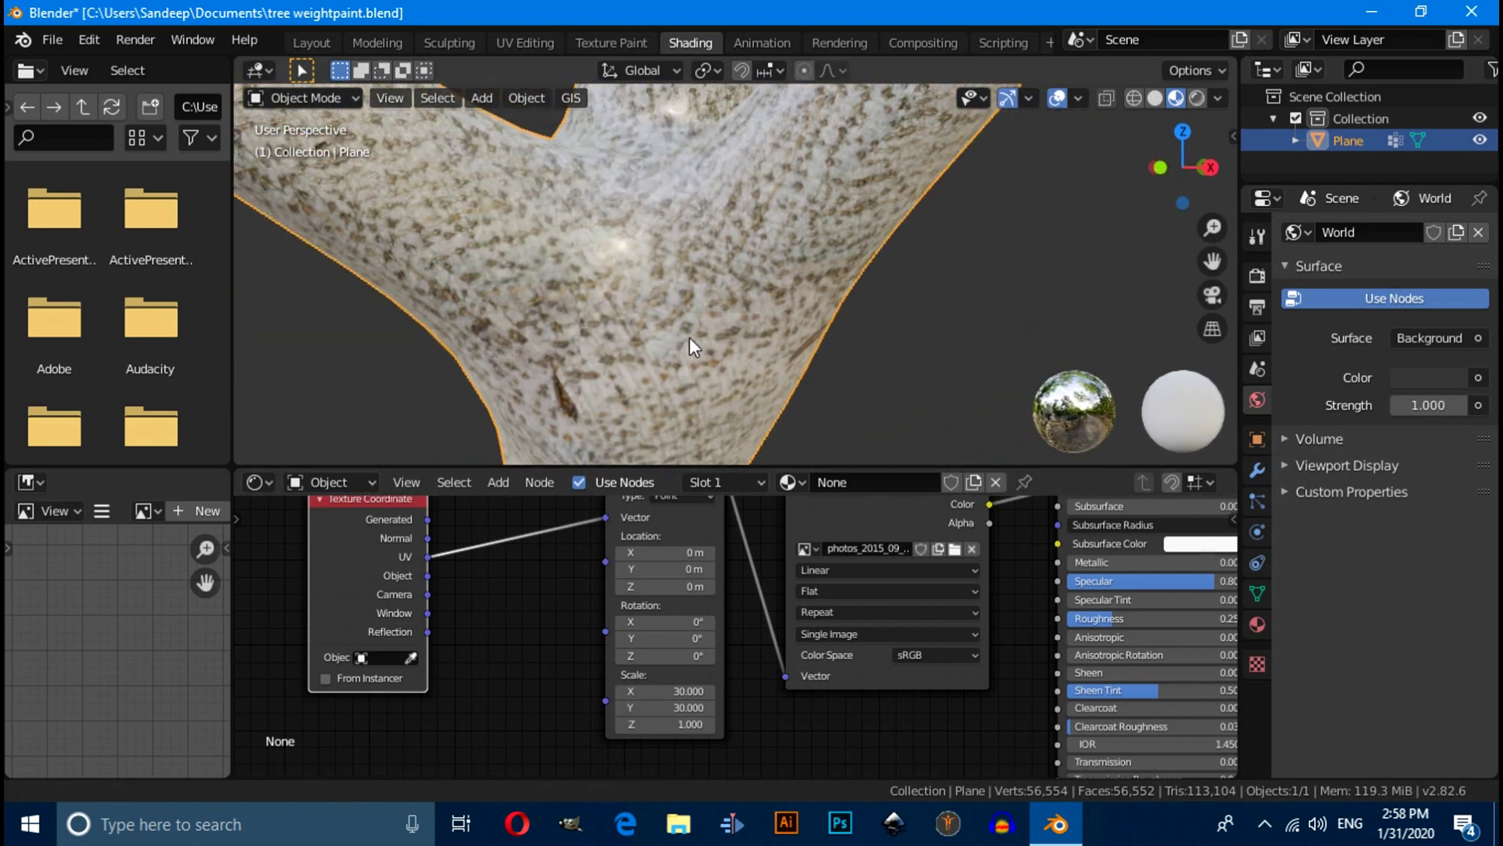
Add a Bump node and connect its Normal output to the Principled BSDF's Normal input
middle_drag(963, 722, 924, 633)
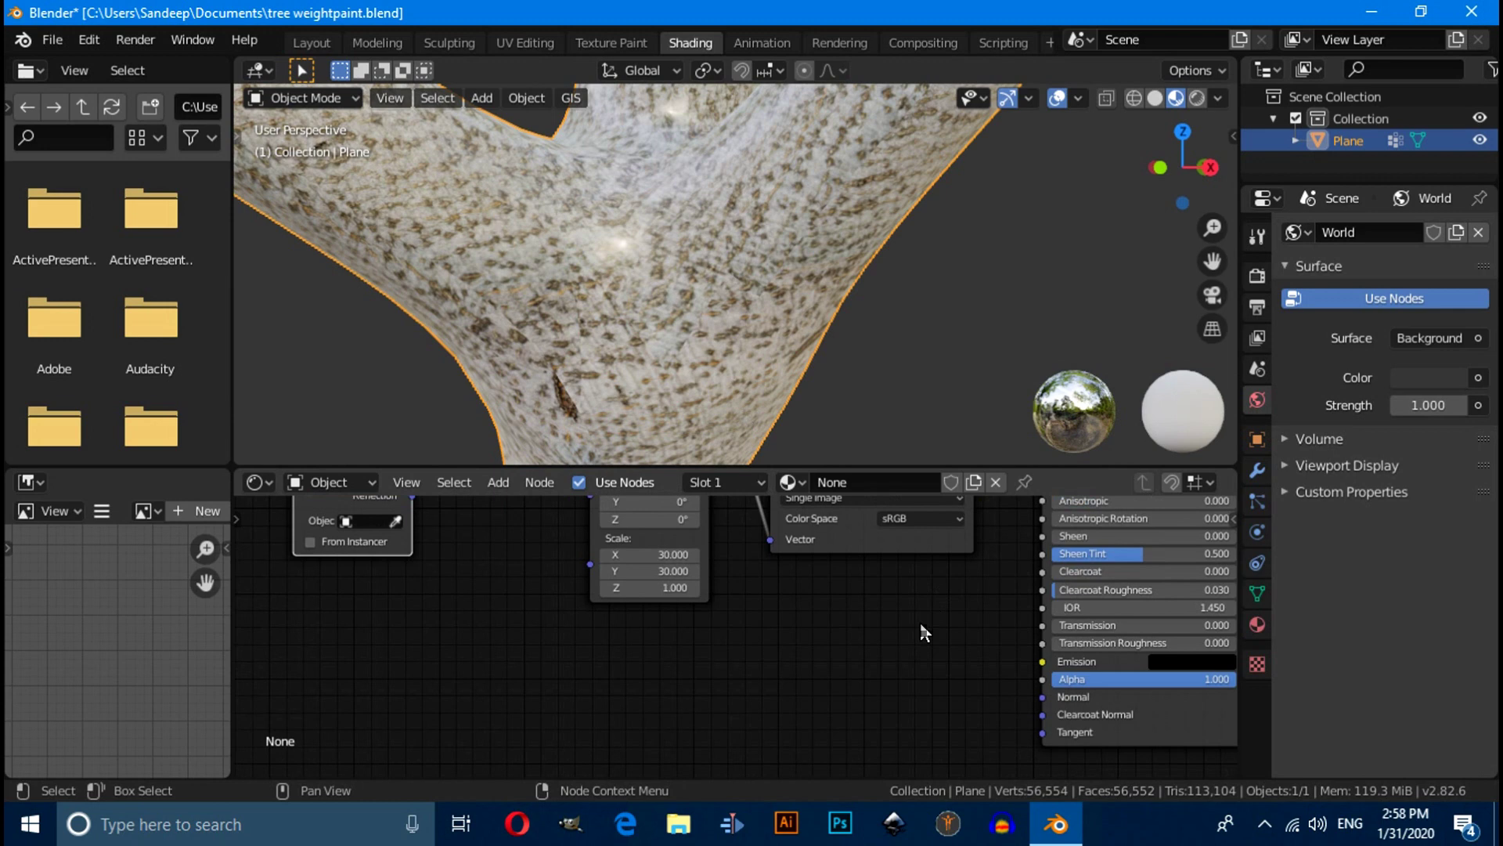
key(shift+a)
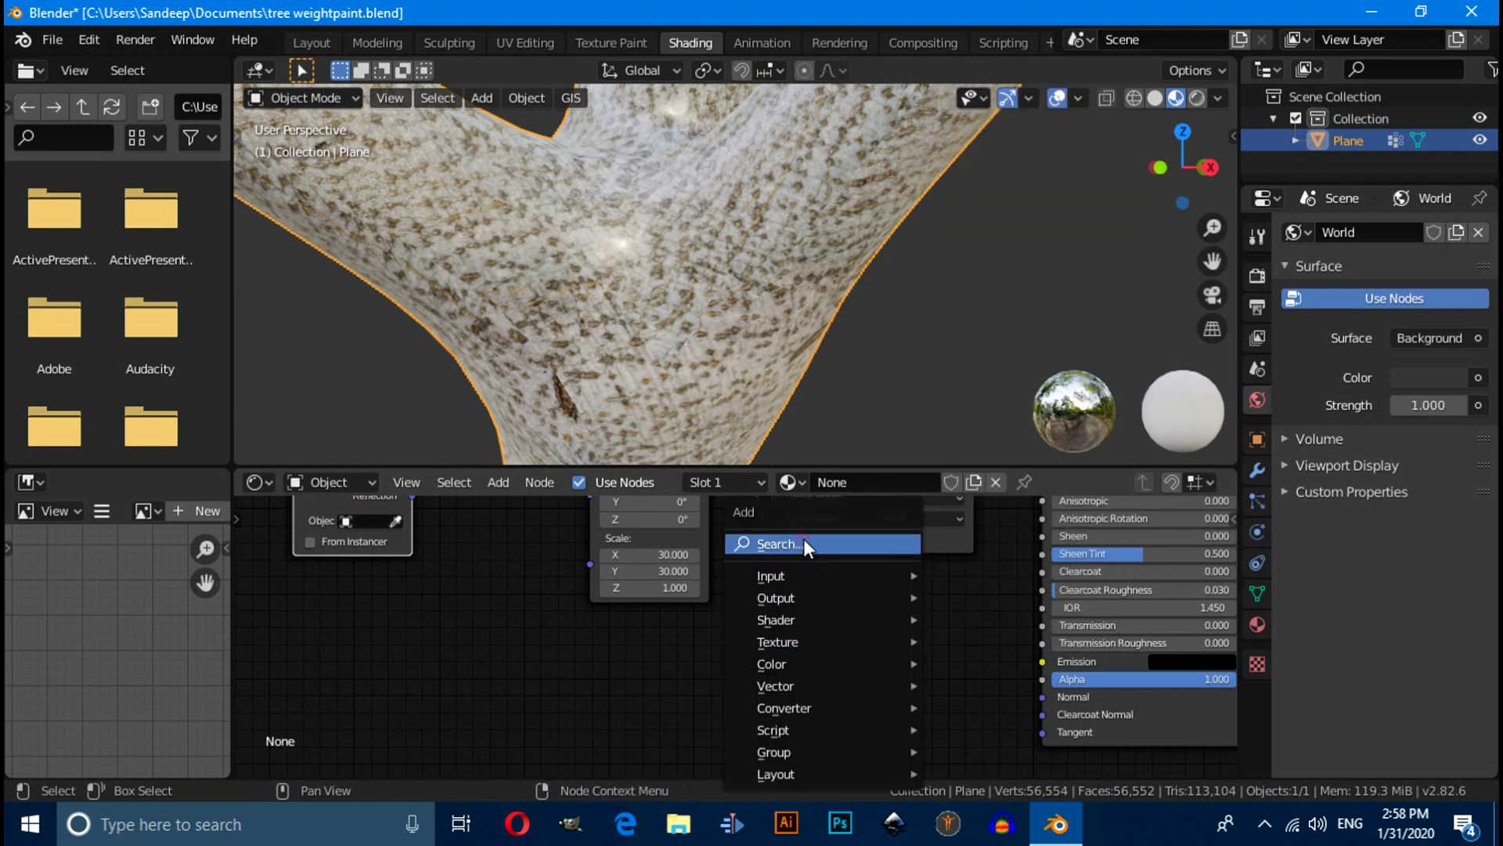
click(805, 543)
text(bu)
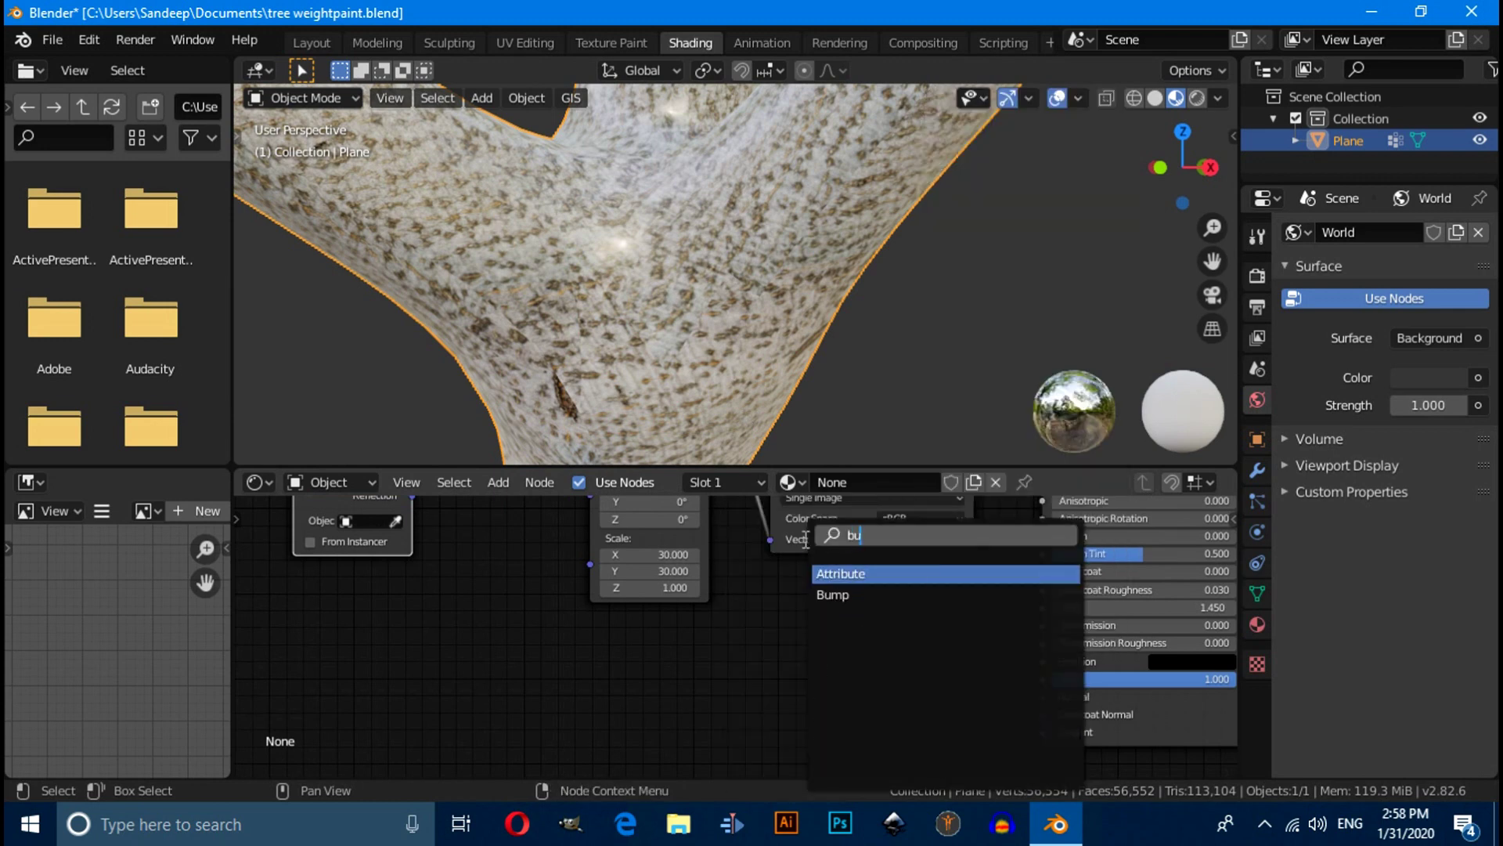
text(mp)
click(854, 574)
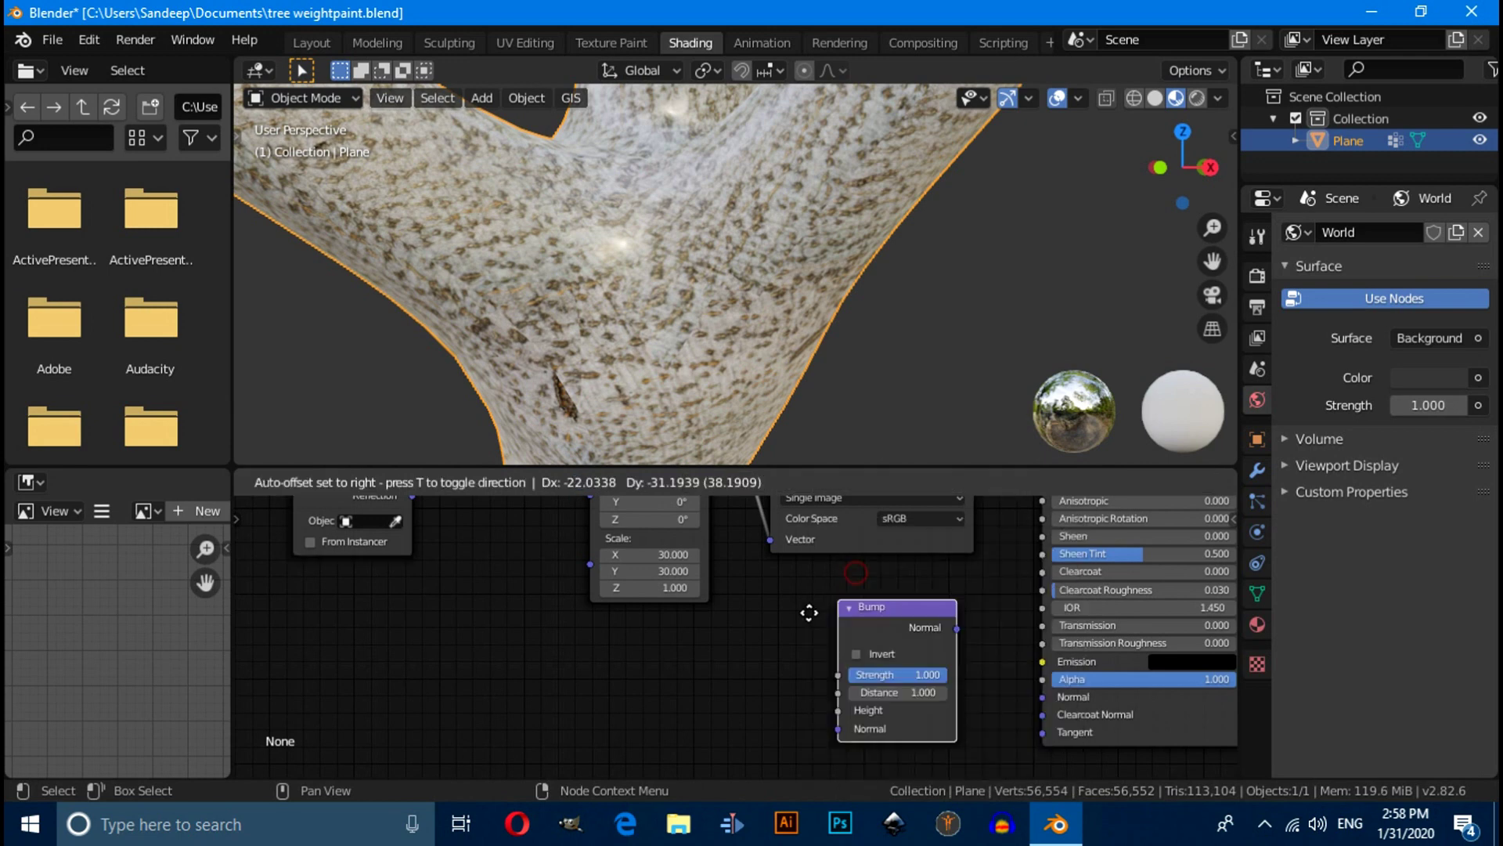
click(800, 613)
drag(917, 641, 1041, 696)
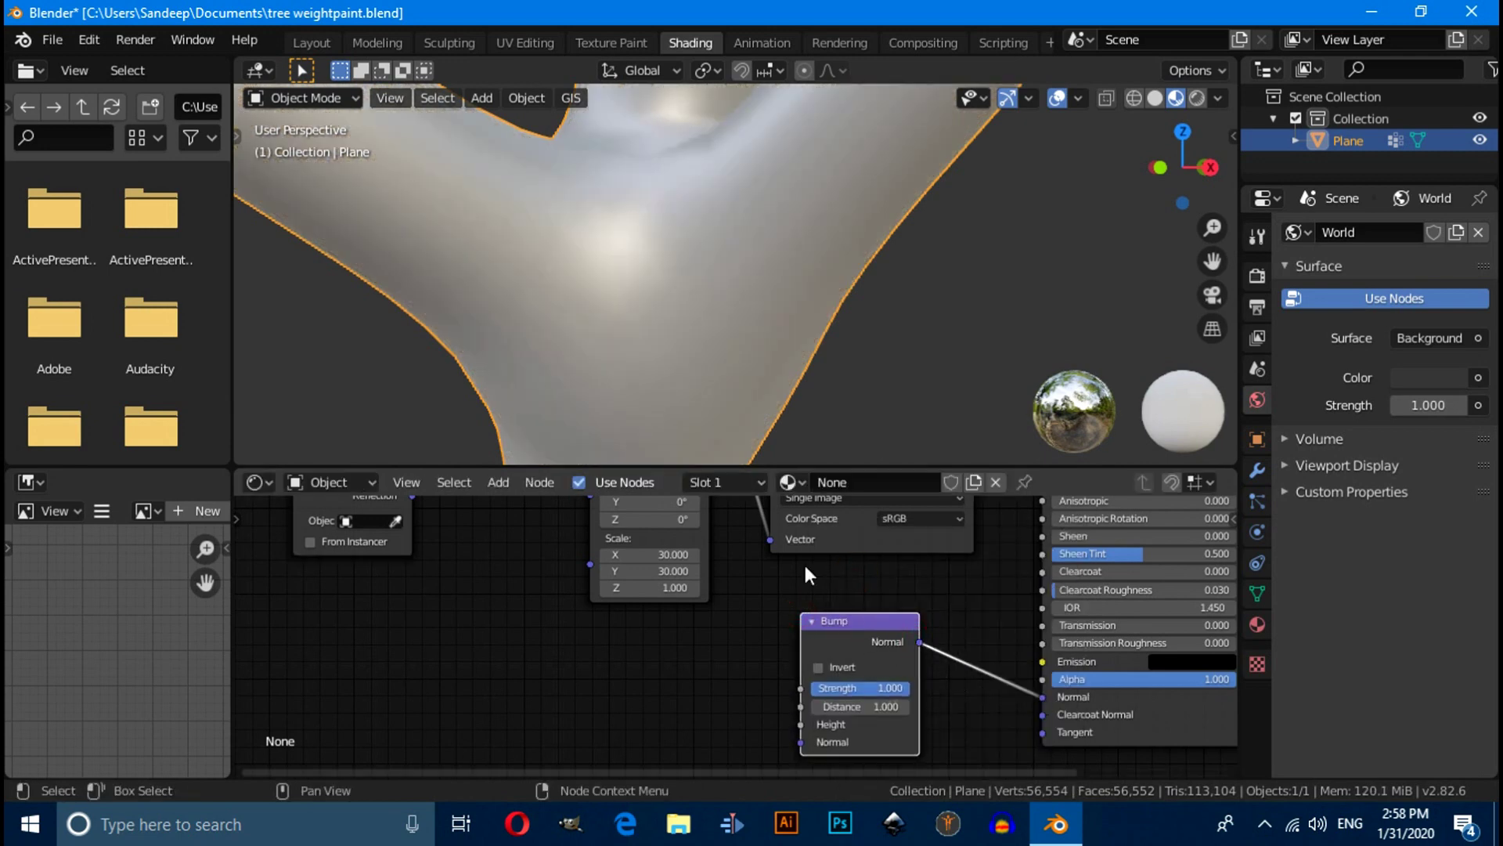
Move the three texture nodes further left to make room in the node graph
scroll(805, 564, down, 2)
middle_drag(861, 637, 938, 725)
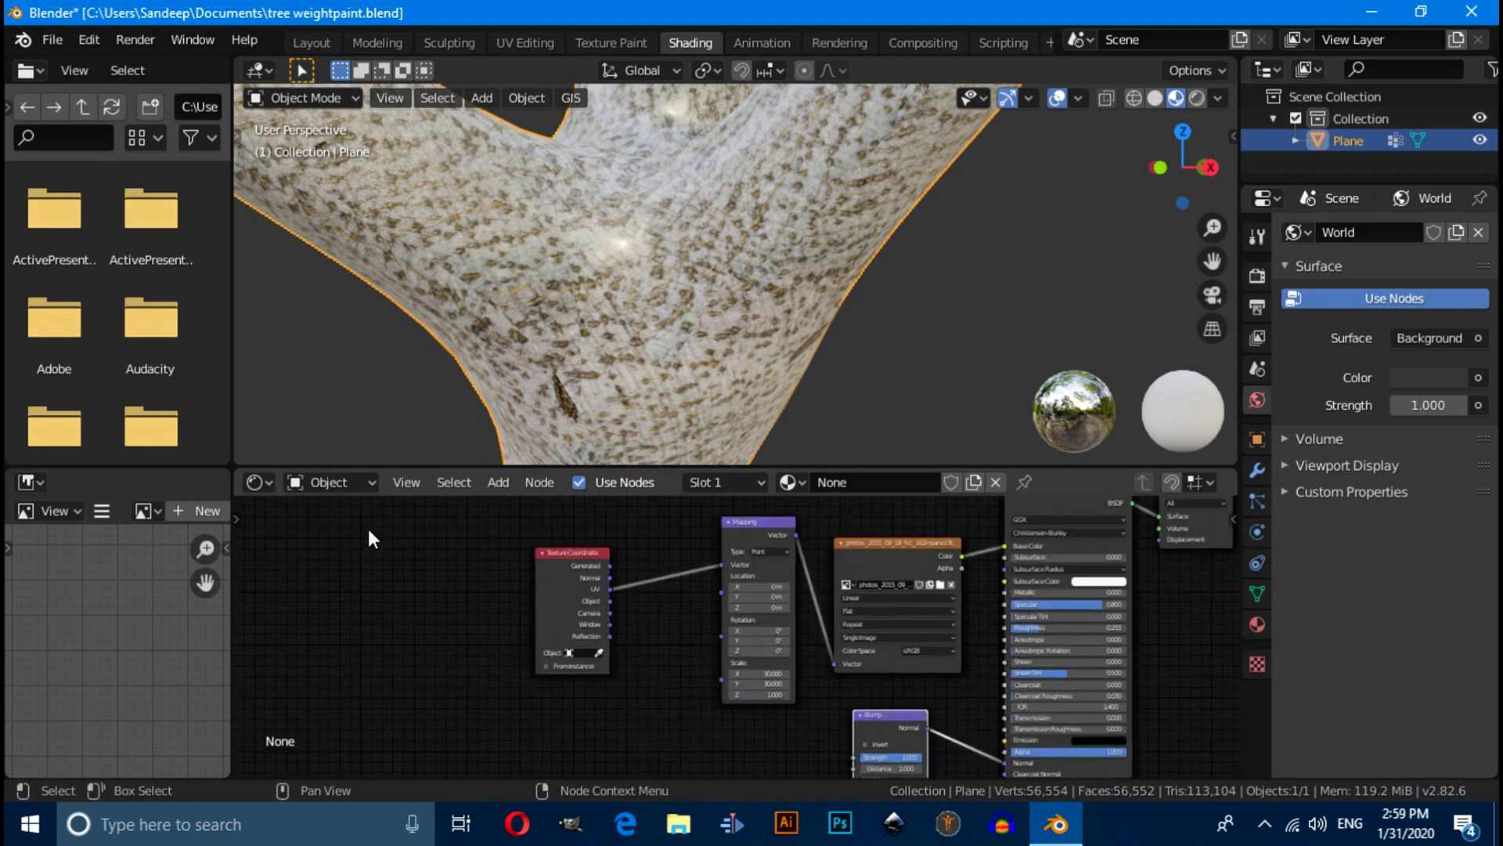
drag(368, 529, 898, 653)
key(g)
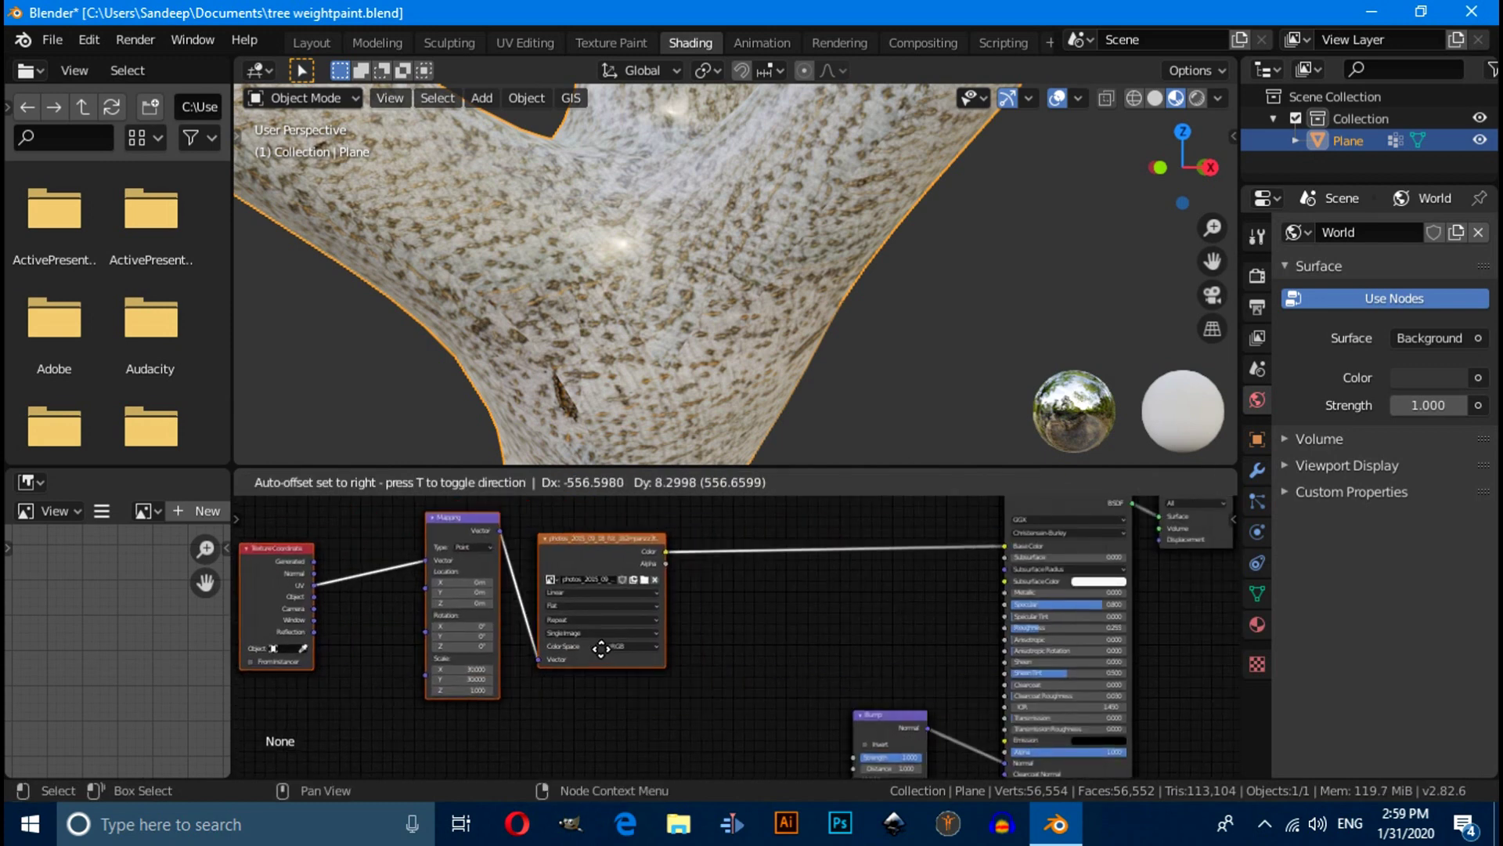
click(607, 651)
middle_drag(608, 652, 837, 606)
Maximize the node editor and link the bark image's Color output to the Bump node's Height
key(ctrl+space)
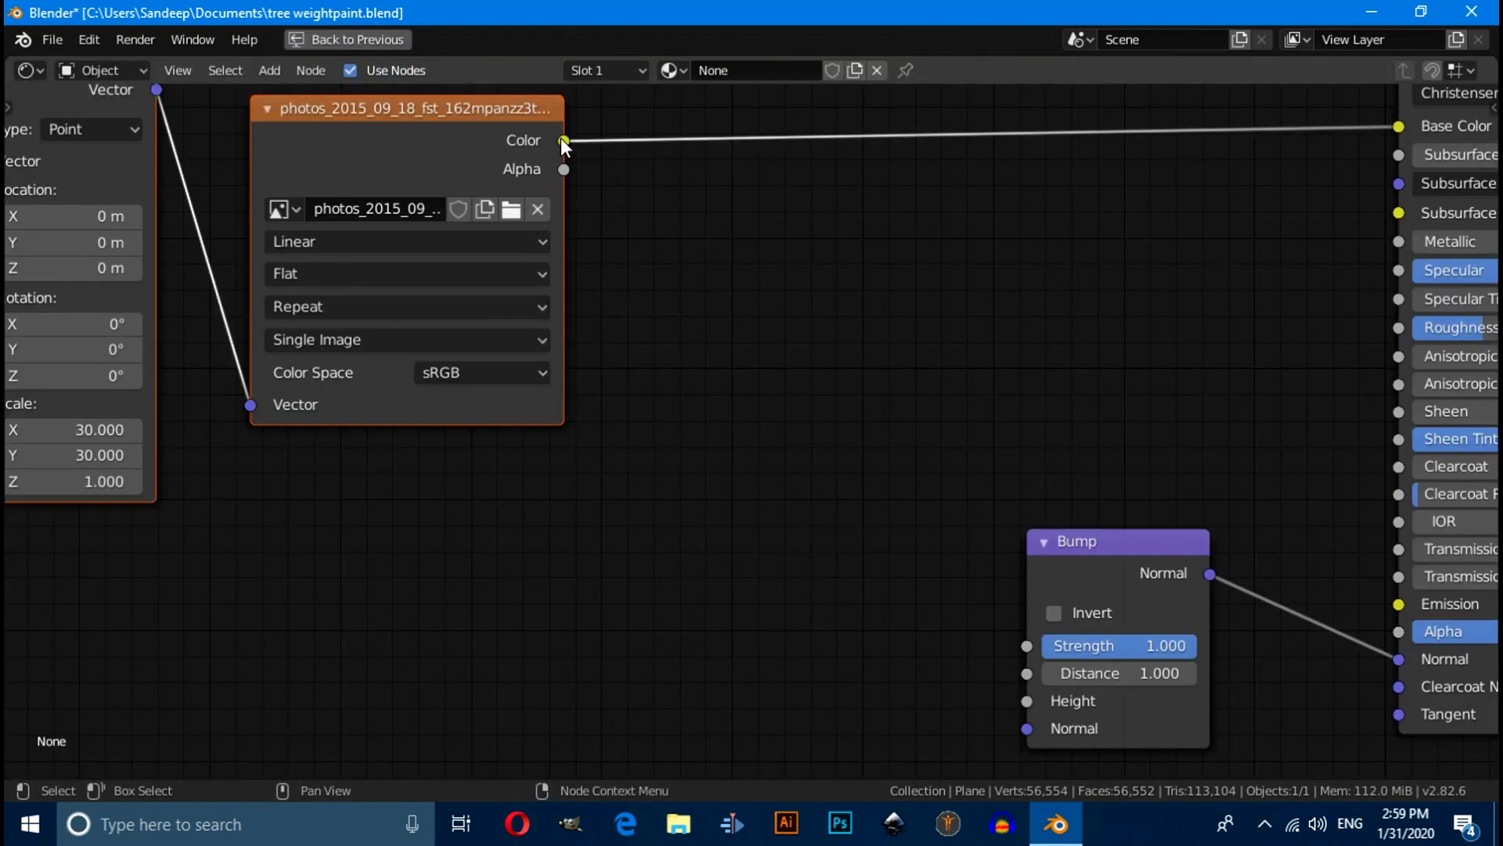
drag(562, 141, 478, 62)
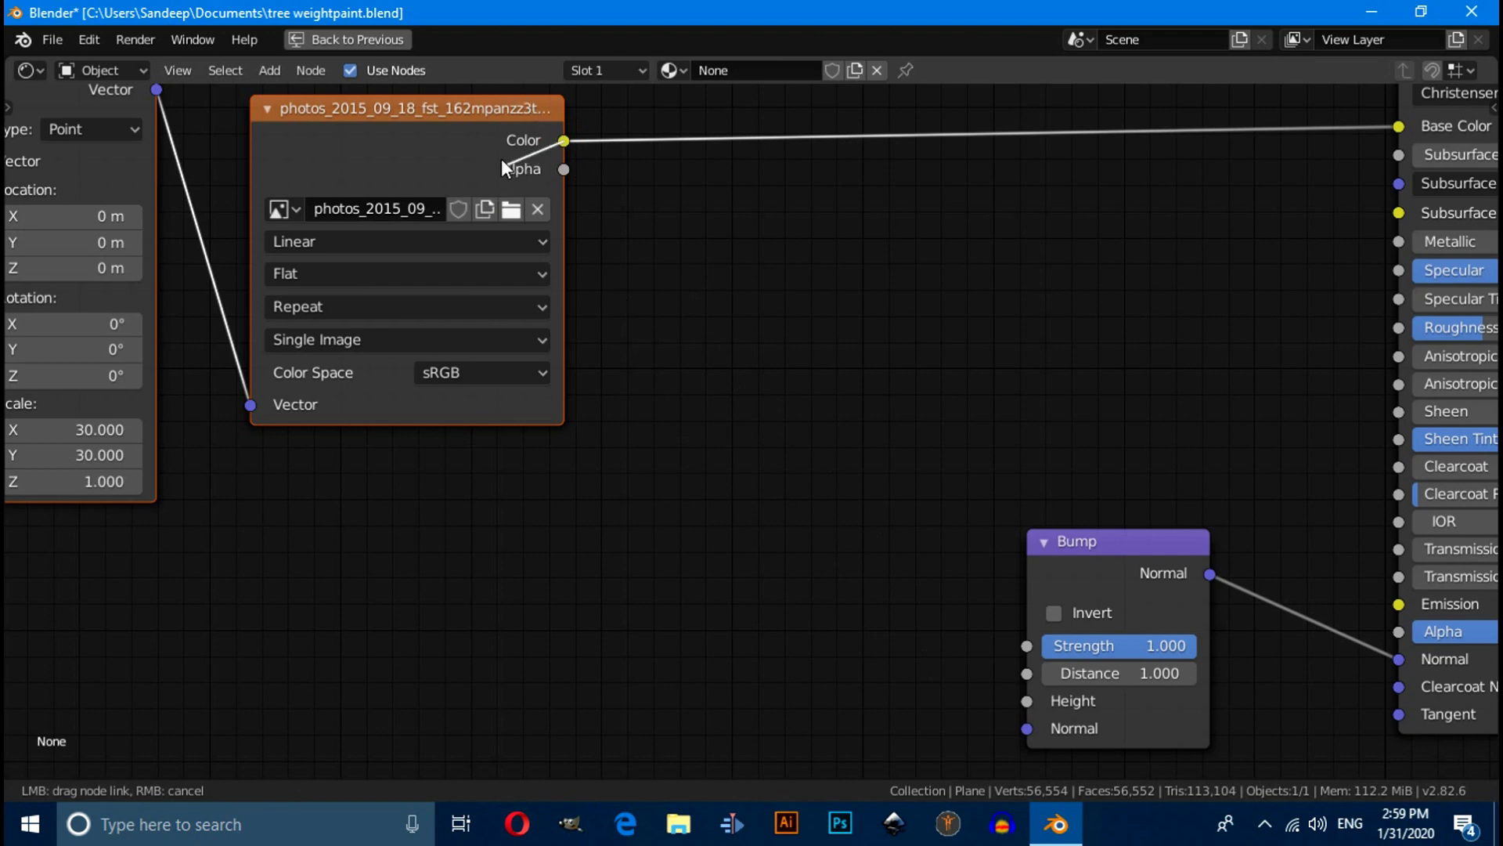
drag(502, 161, 1026, 707)
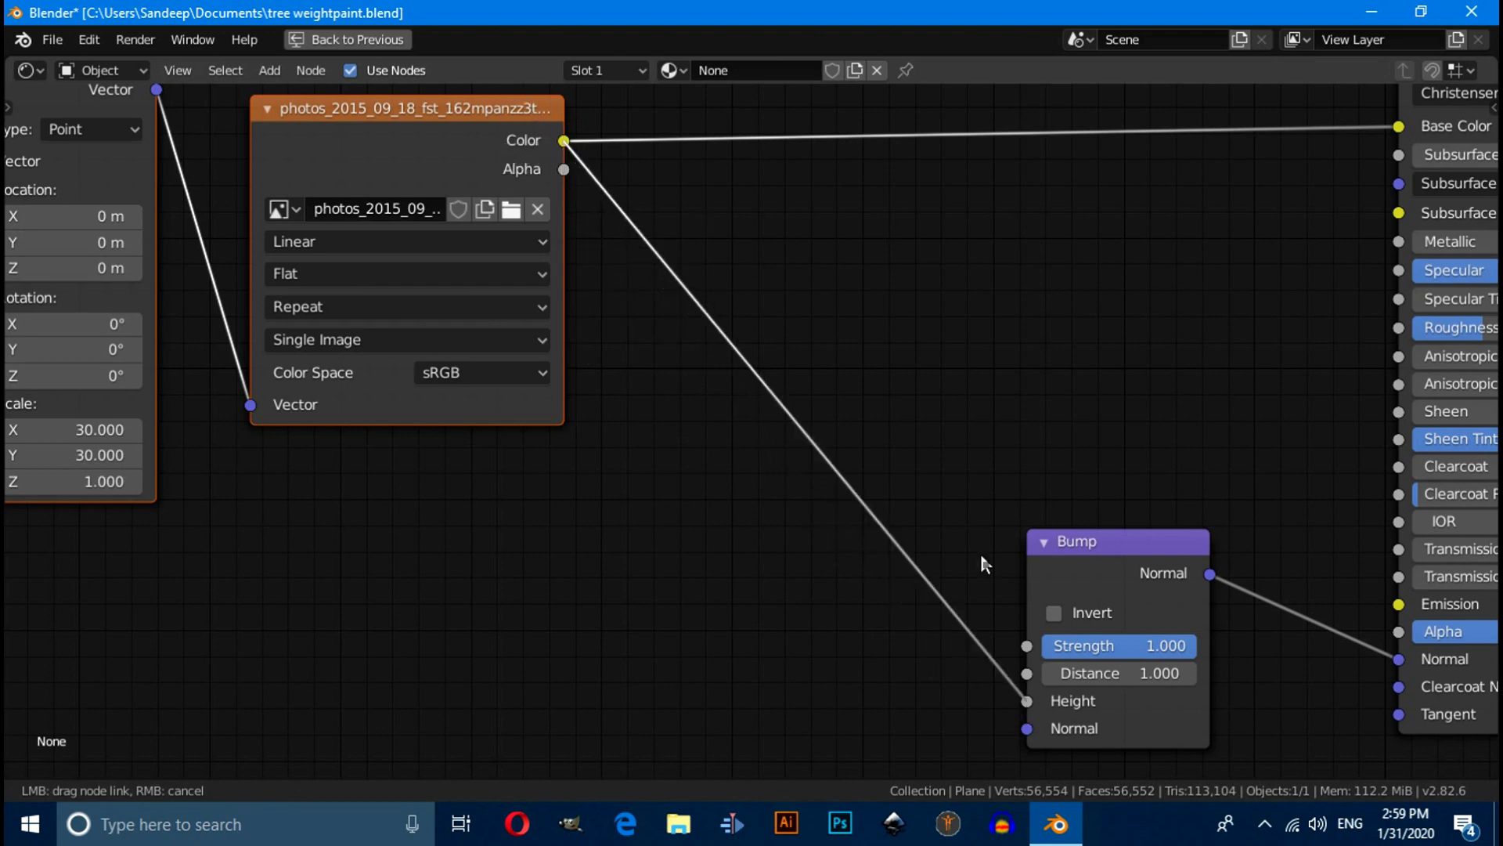
scroll(933, 398, down, 2)
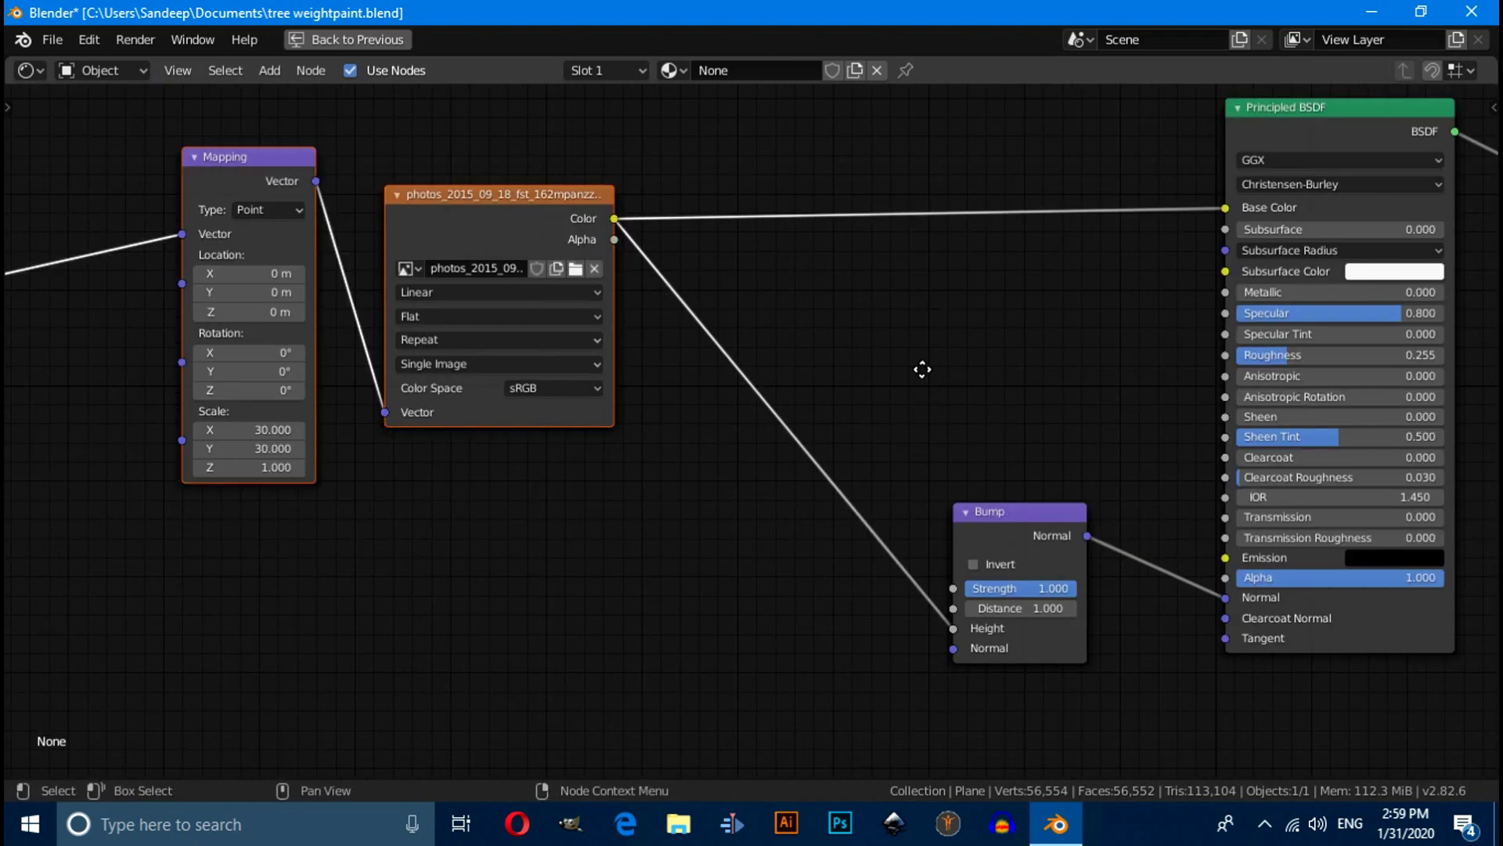
scroll(922, 369, up, 2)
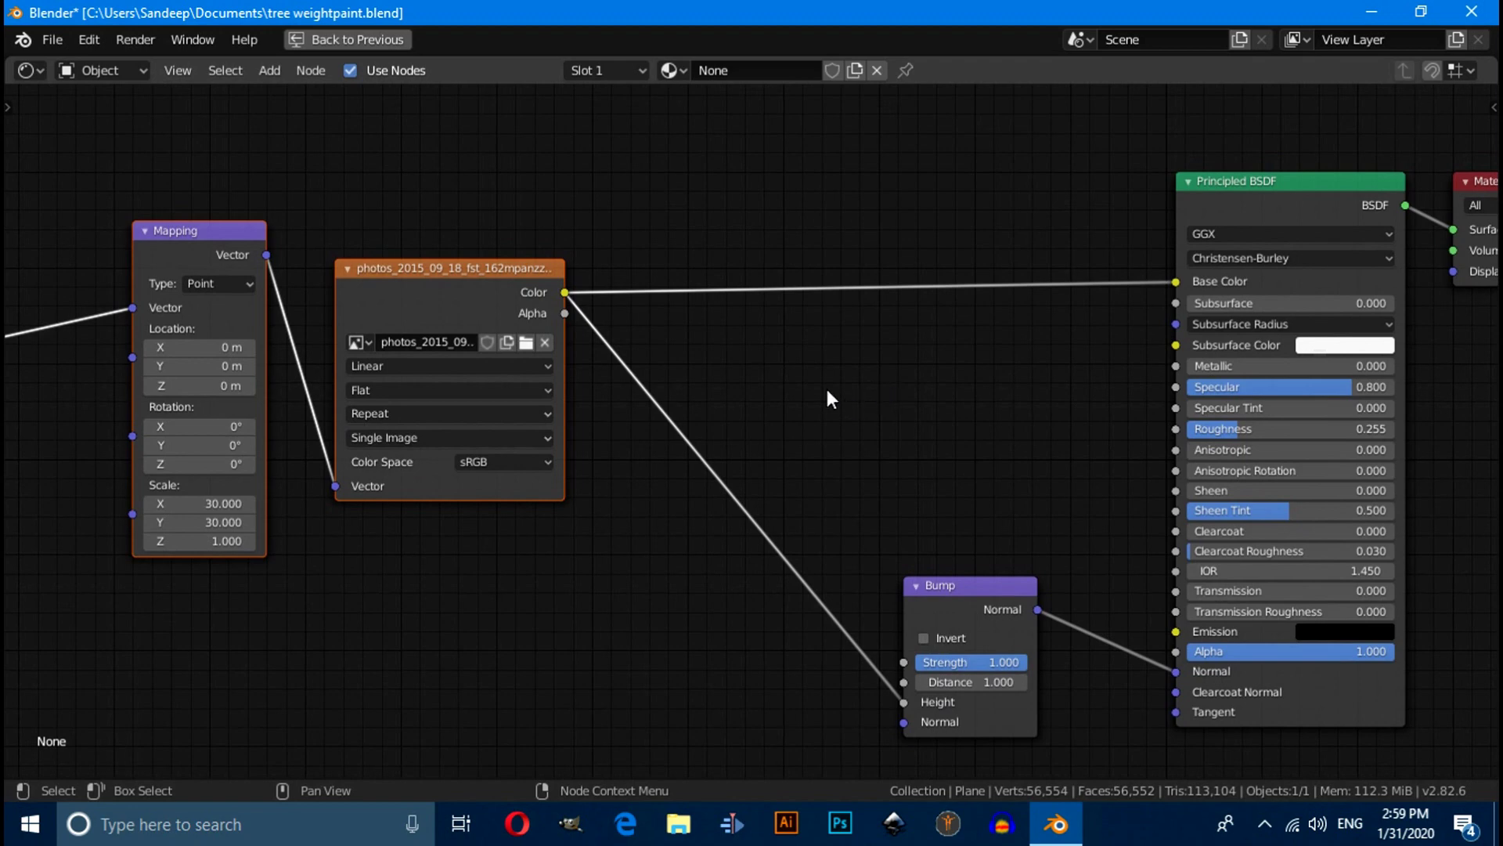
key(shift+a)
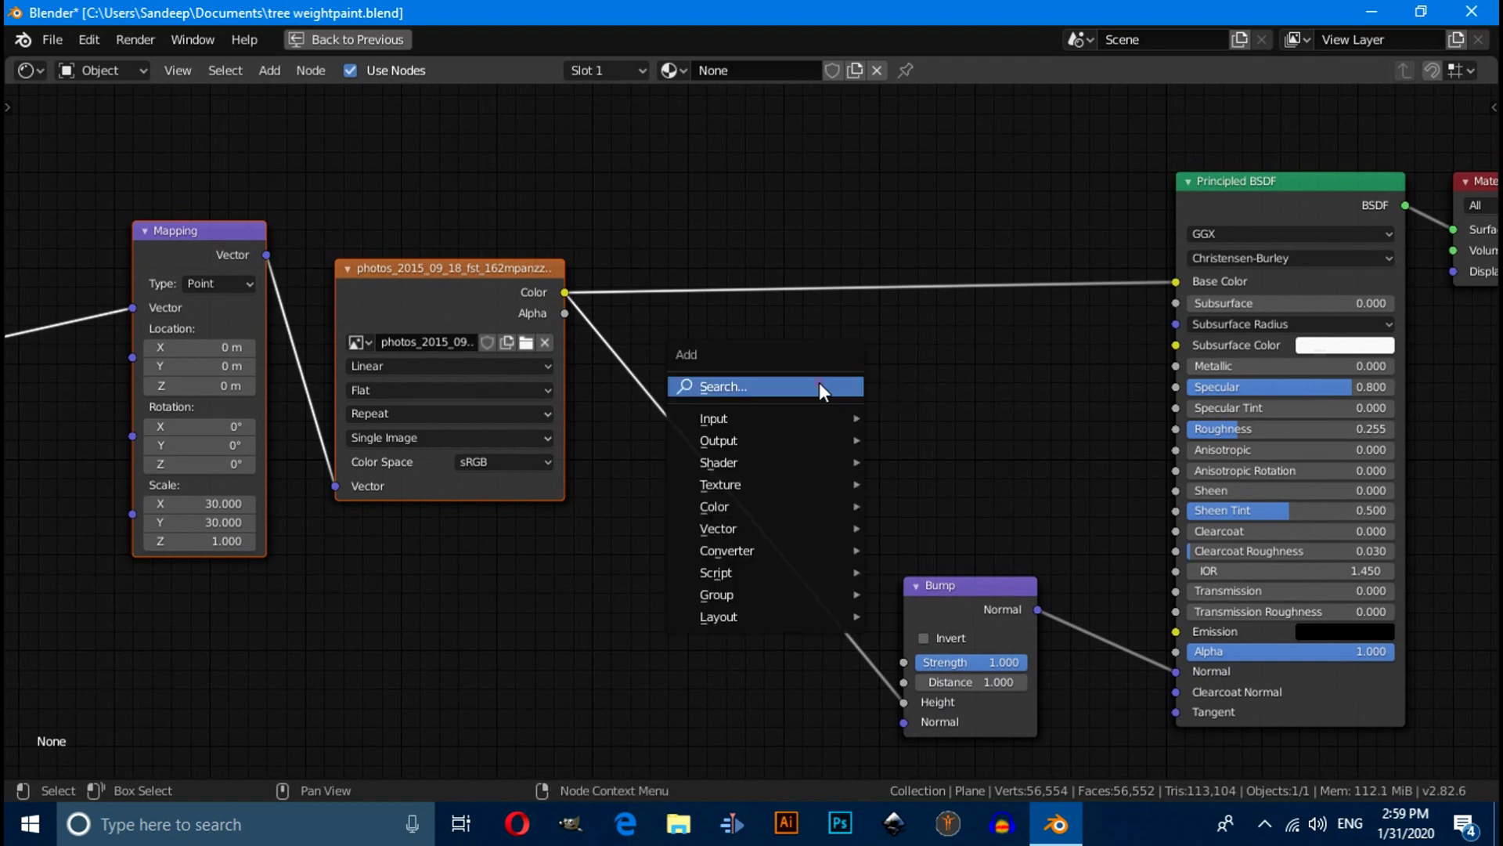
click(819, 386)
Insert an RGB Curves node between the bark image and Base Color, also feeding Roughness and Specular
text(rgb)
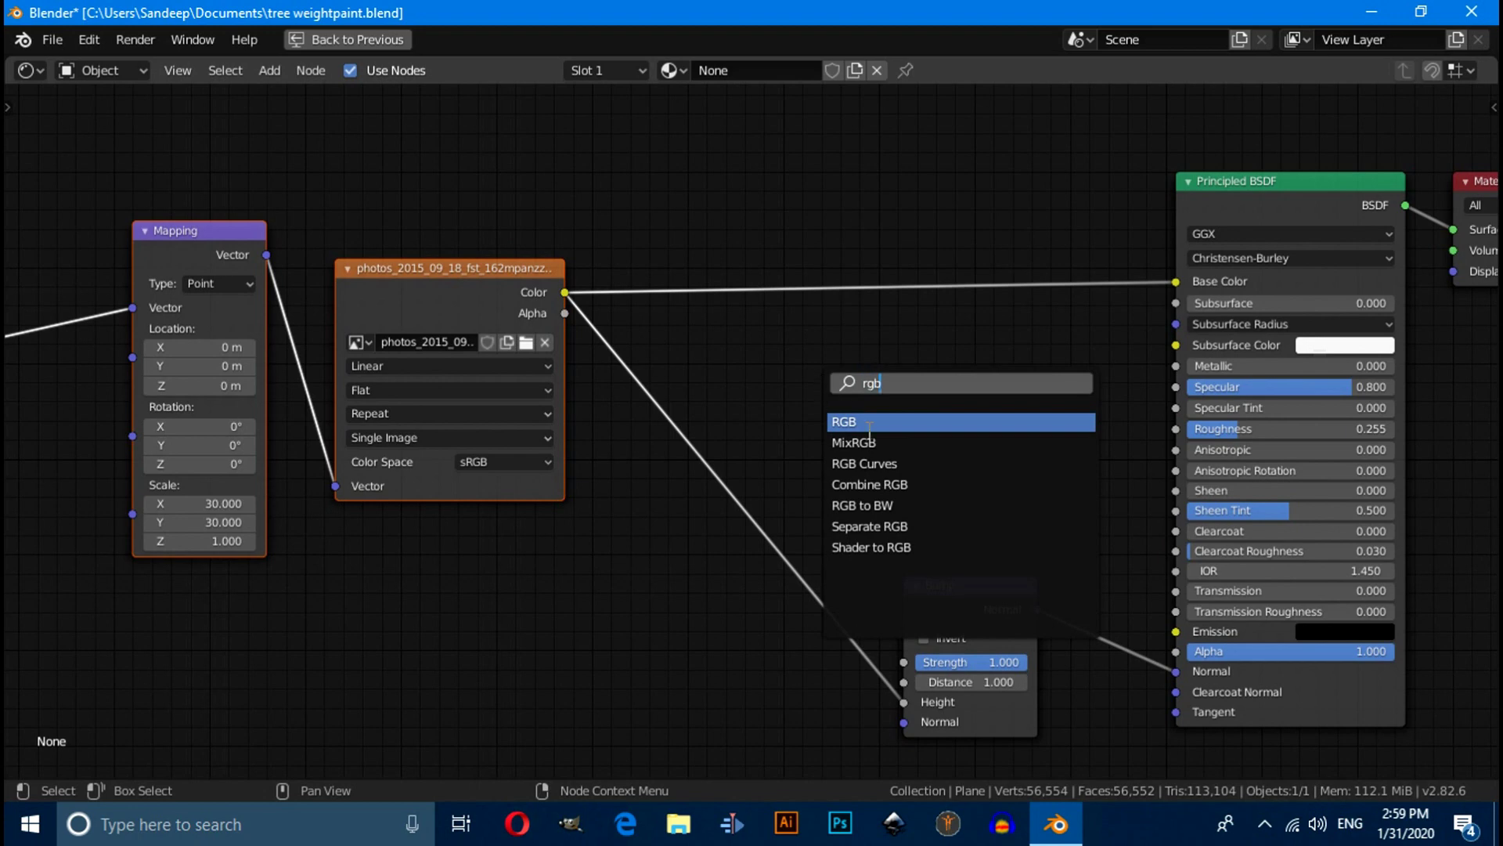
click(857, 464)
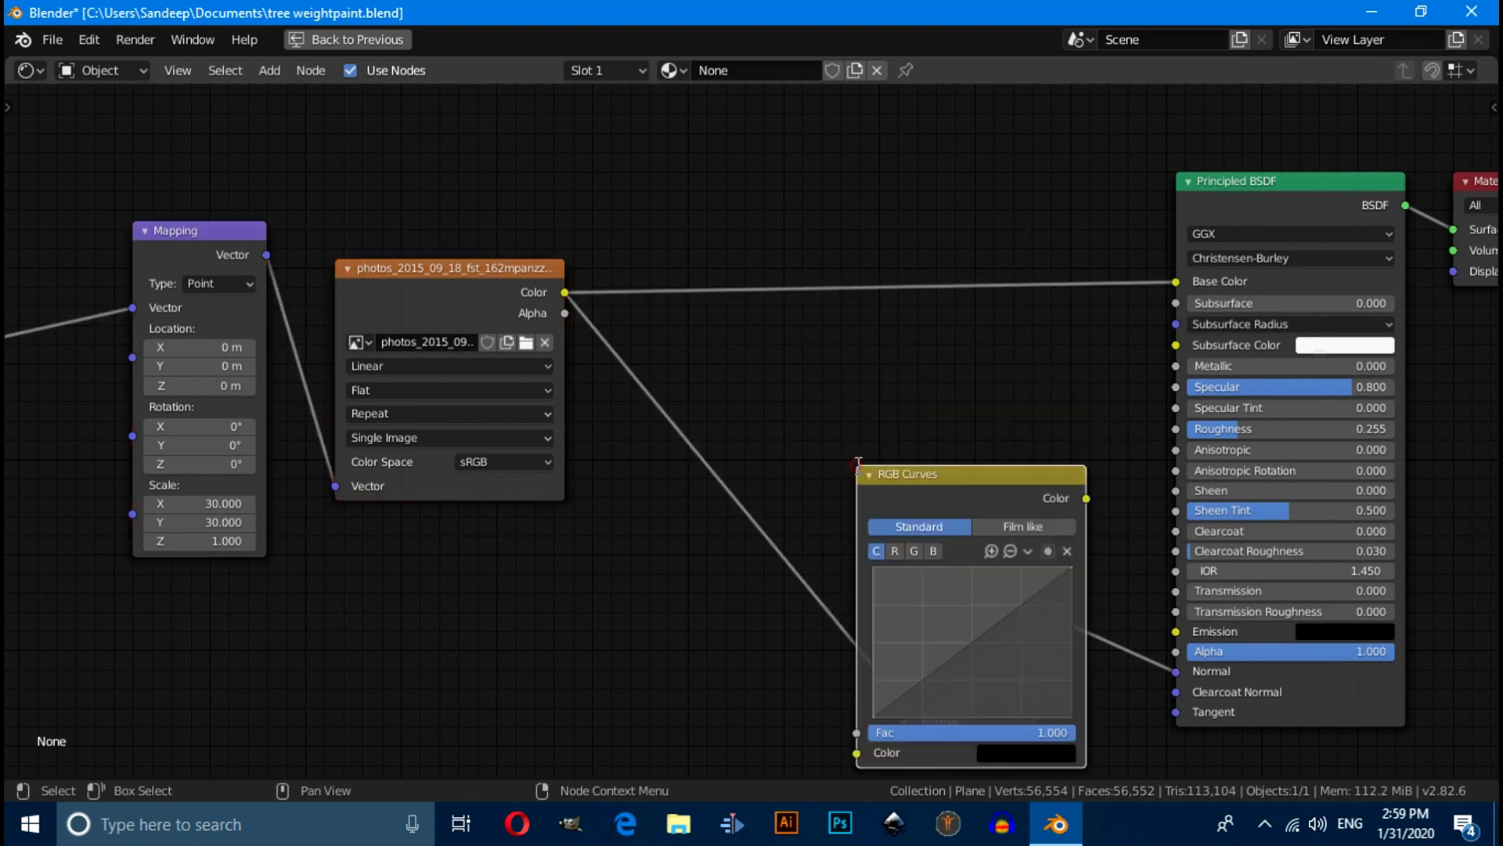
click(824, 163)
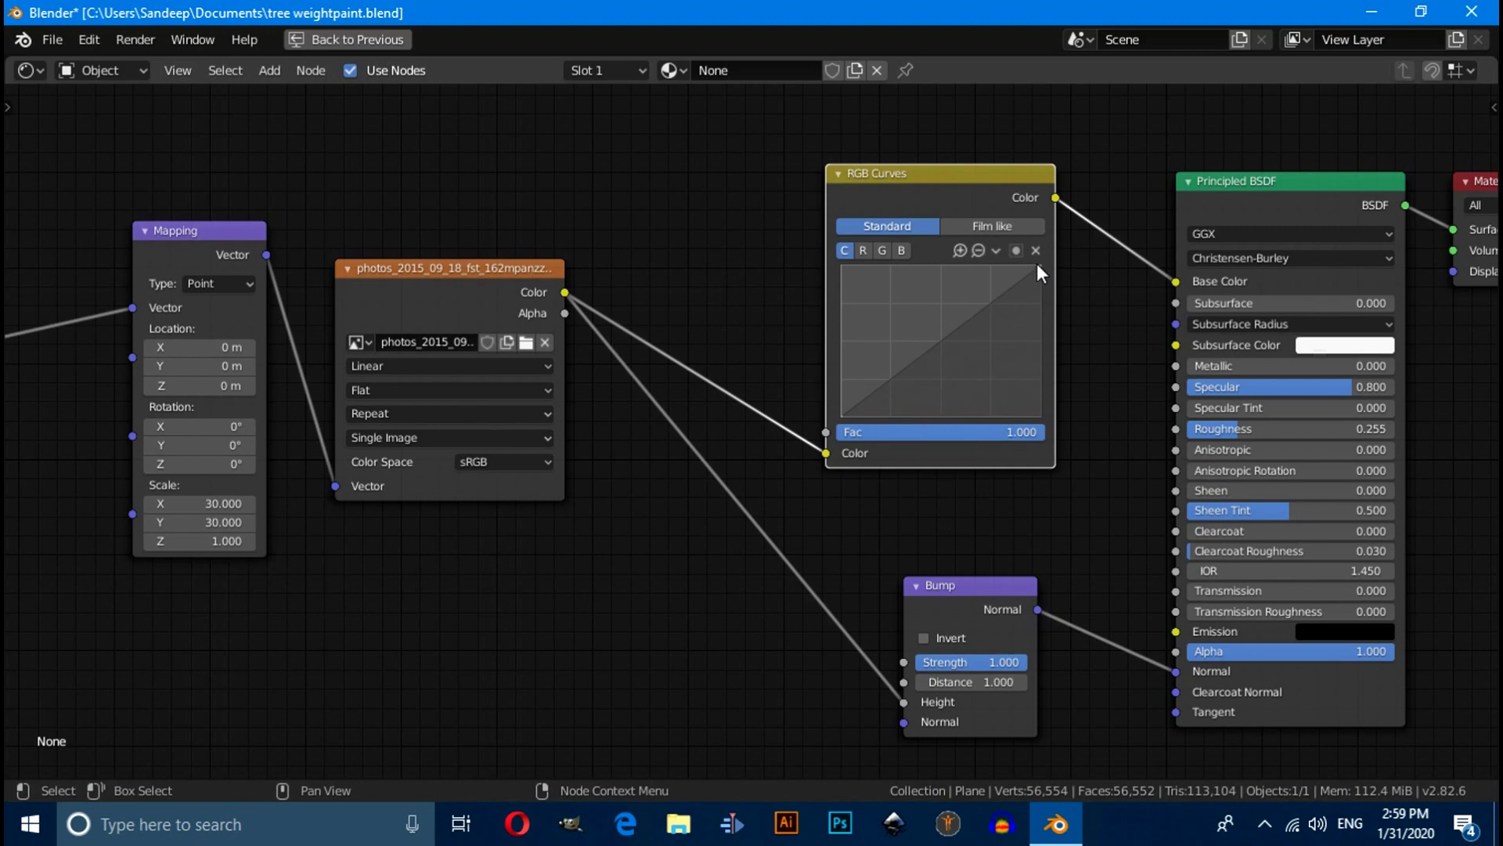
drag(1056, 198, 1167, 428)
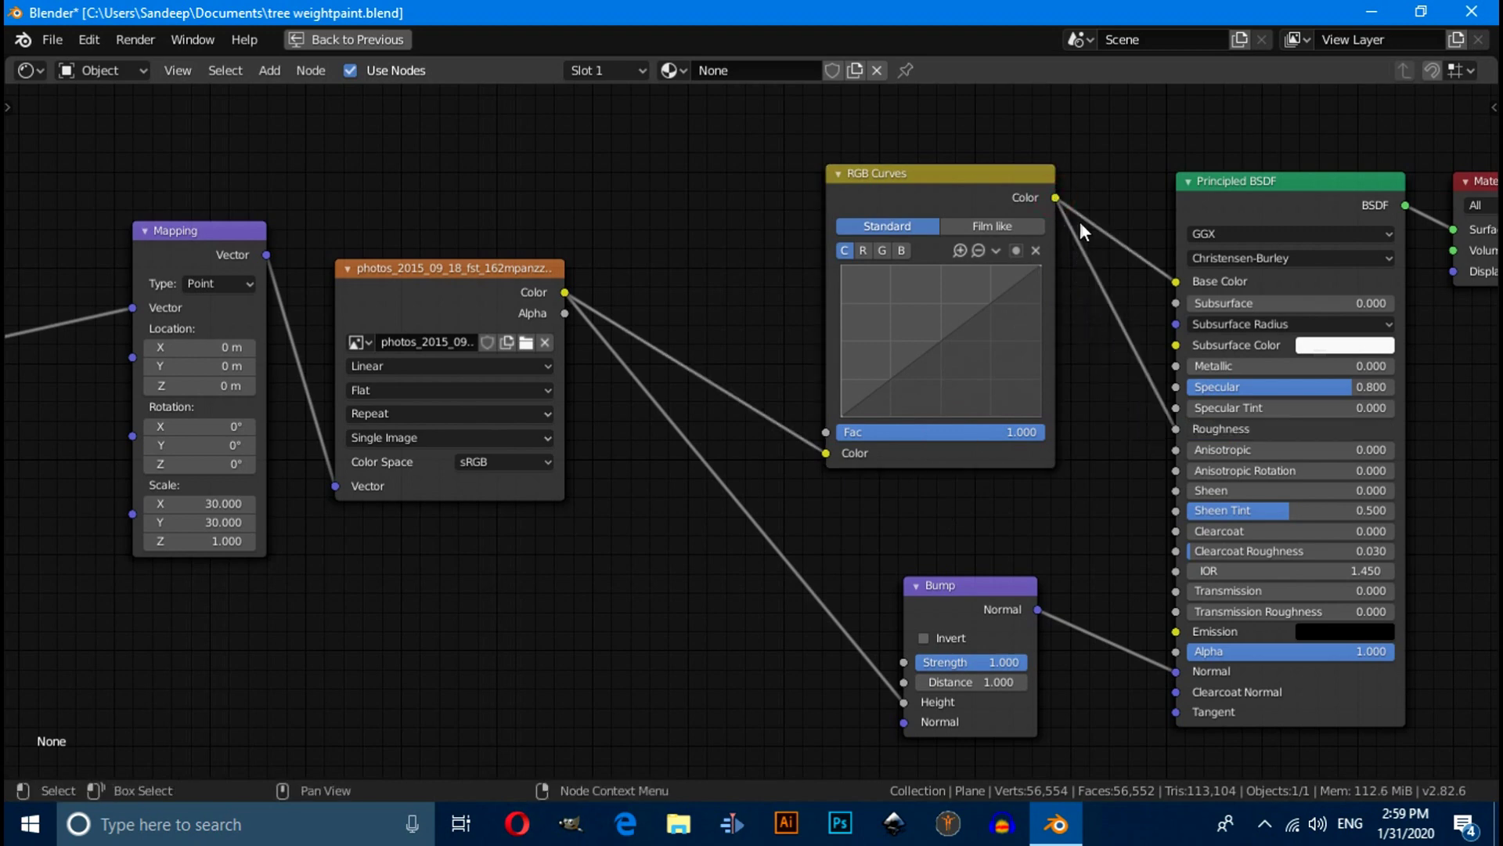
drag(1055, 197, 1178, 386)
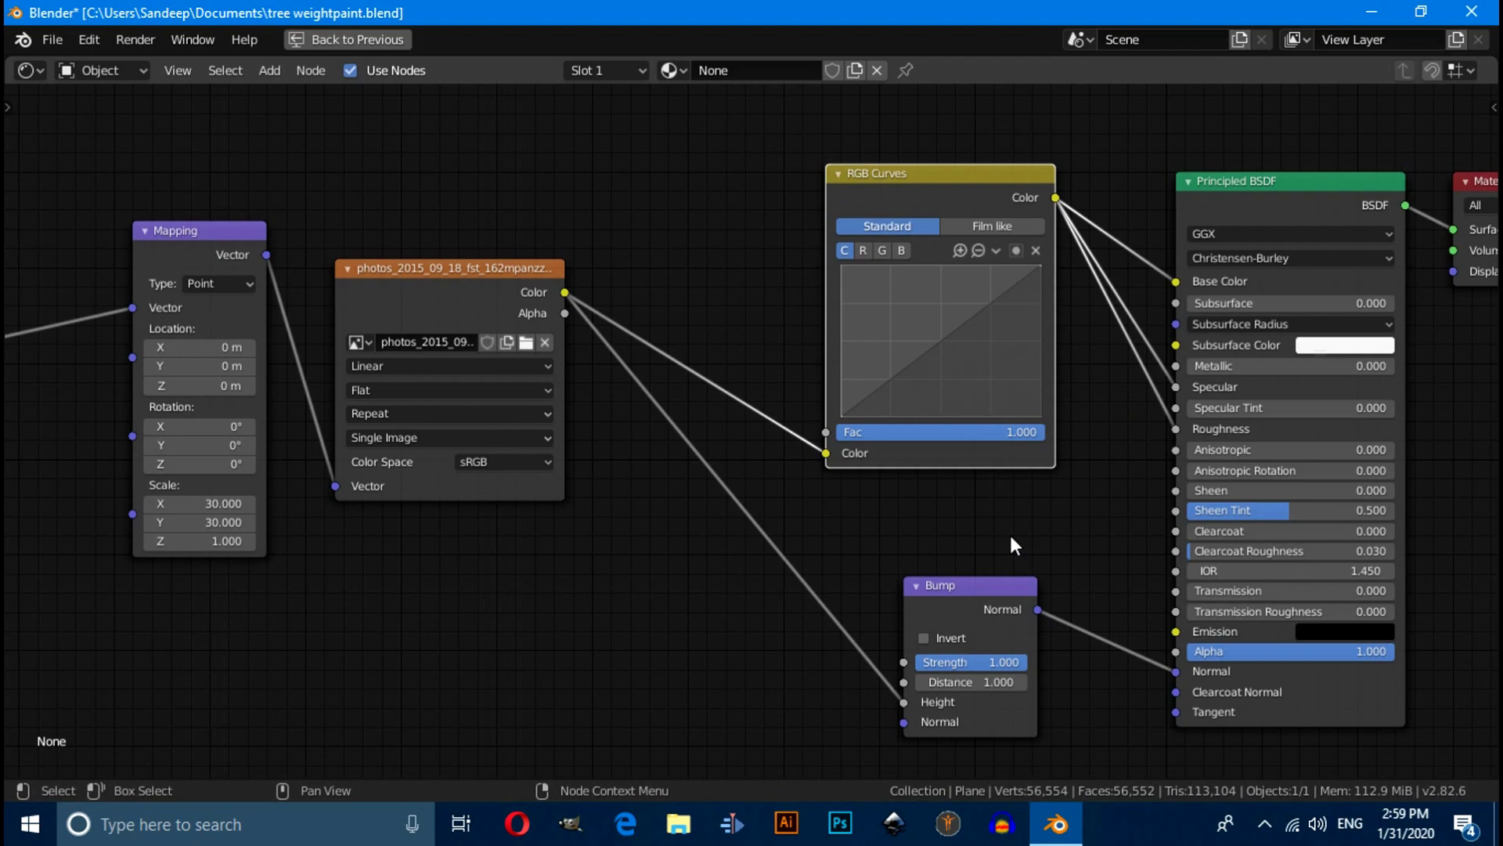
Restore the full Shading layout and pull down a new RGB Curves point to darken the bark
key(ctrl)
key(ctrl+space)
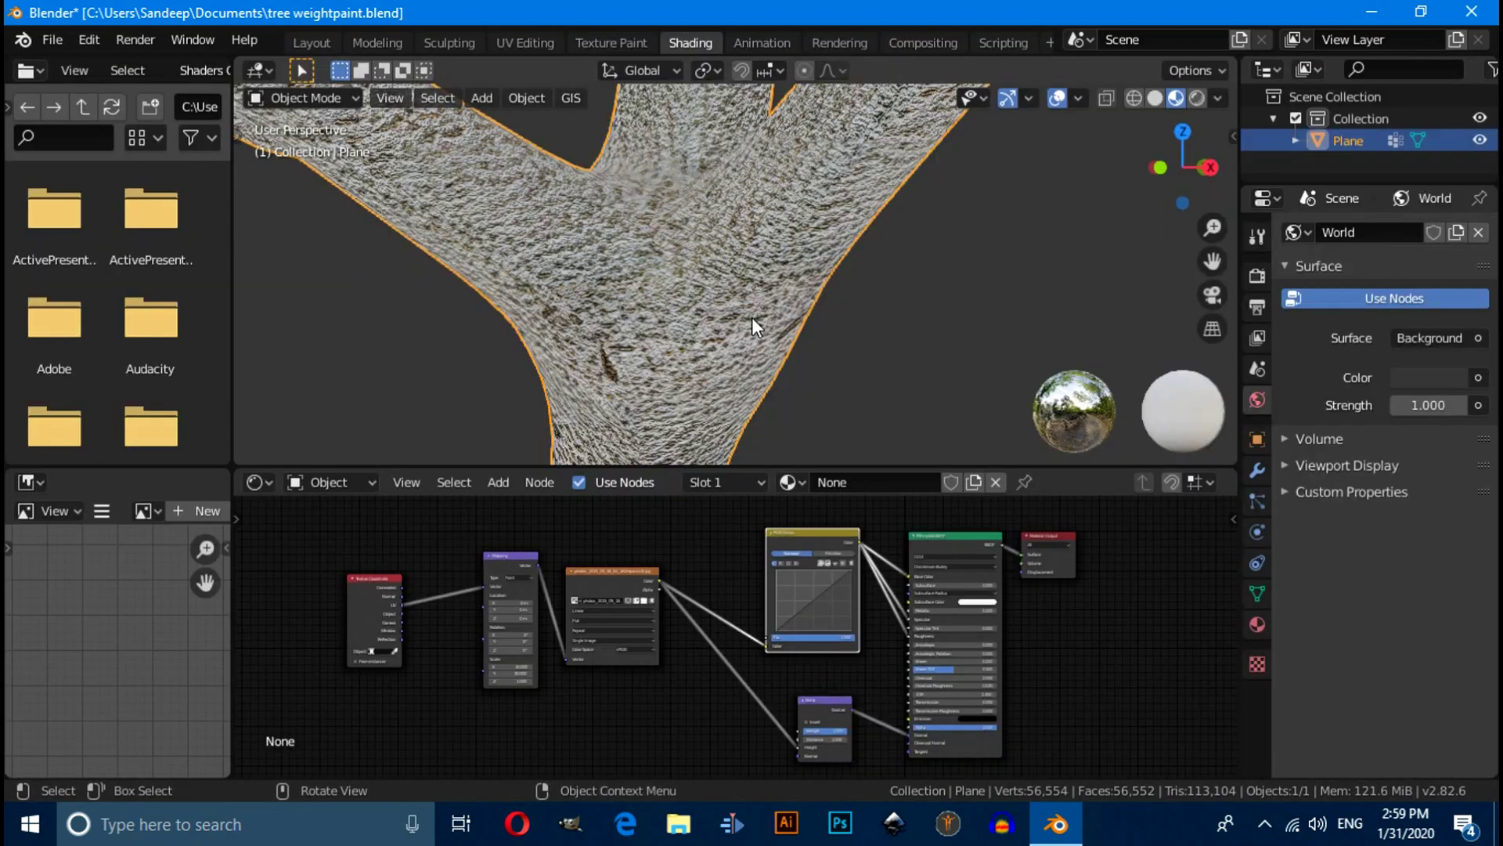
scroll(802, 359, up, 2)
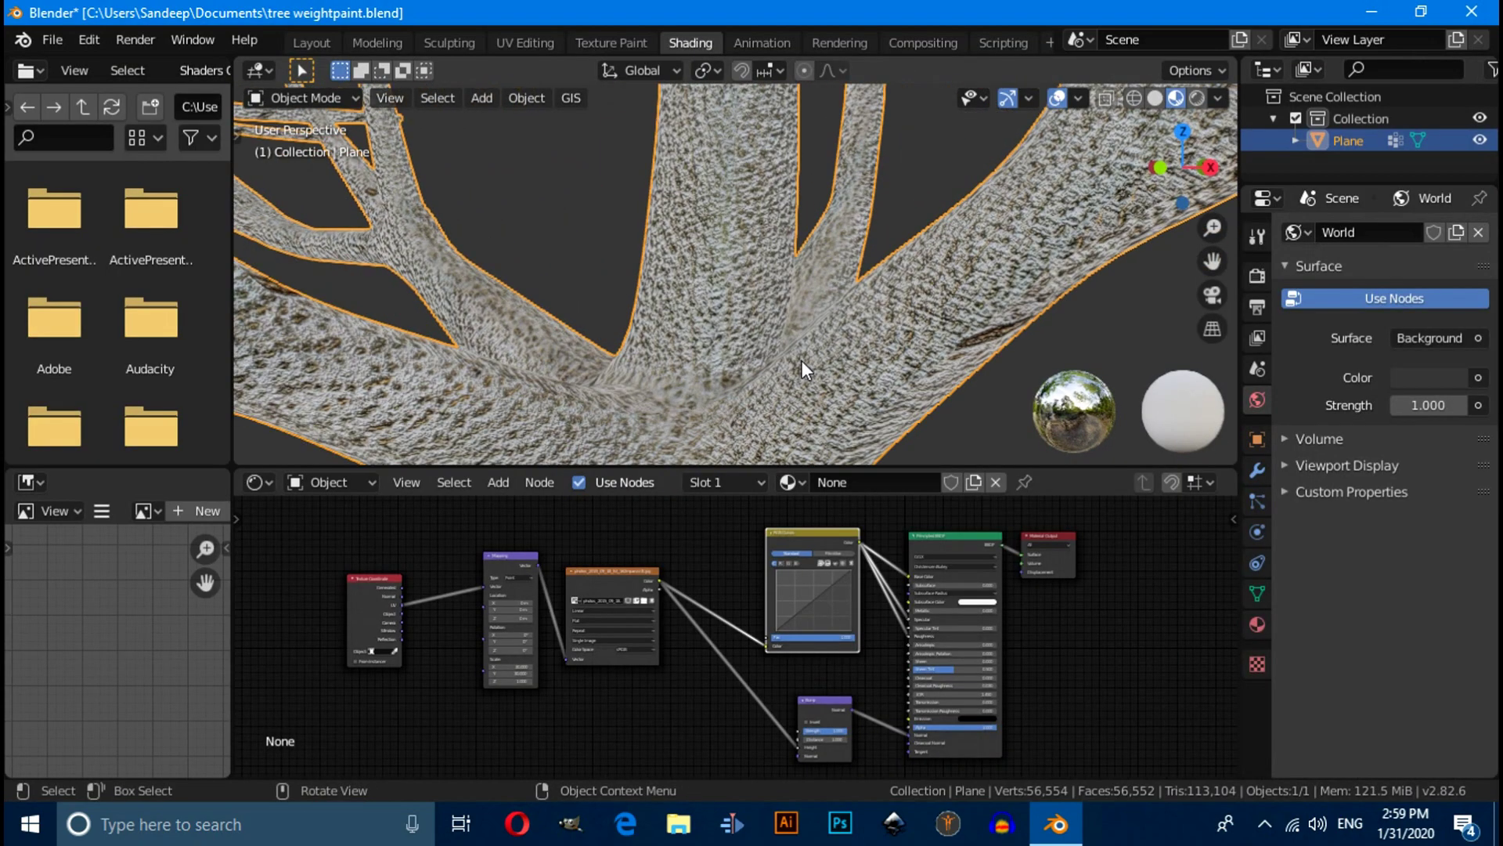
scroll(830, 640, up, 2)
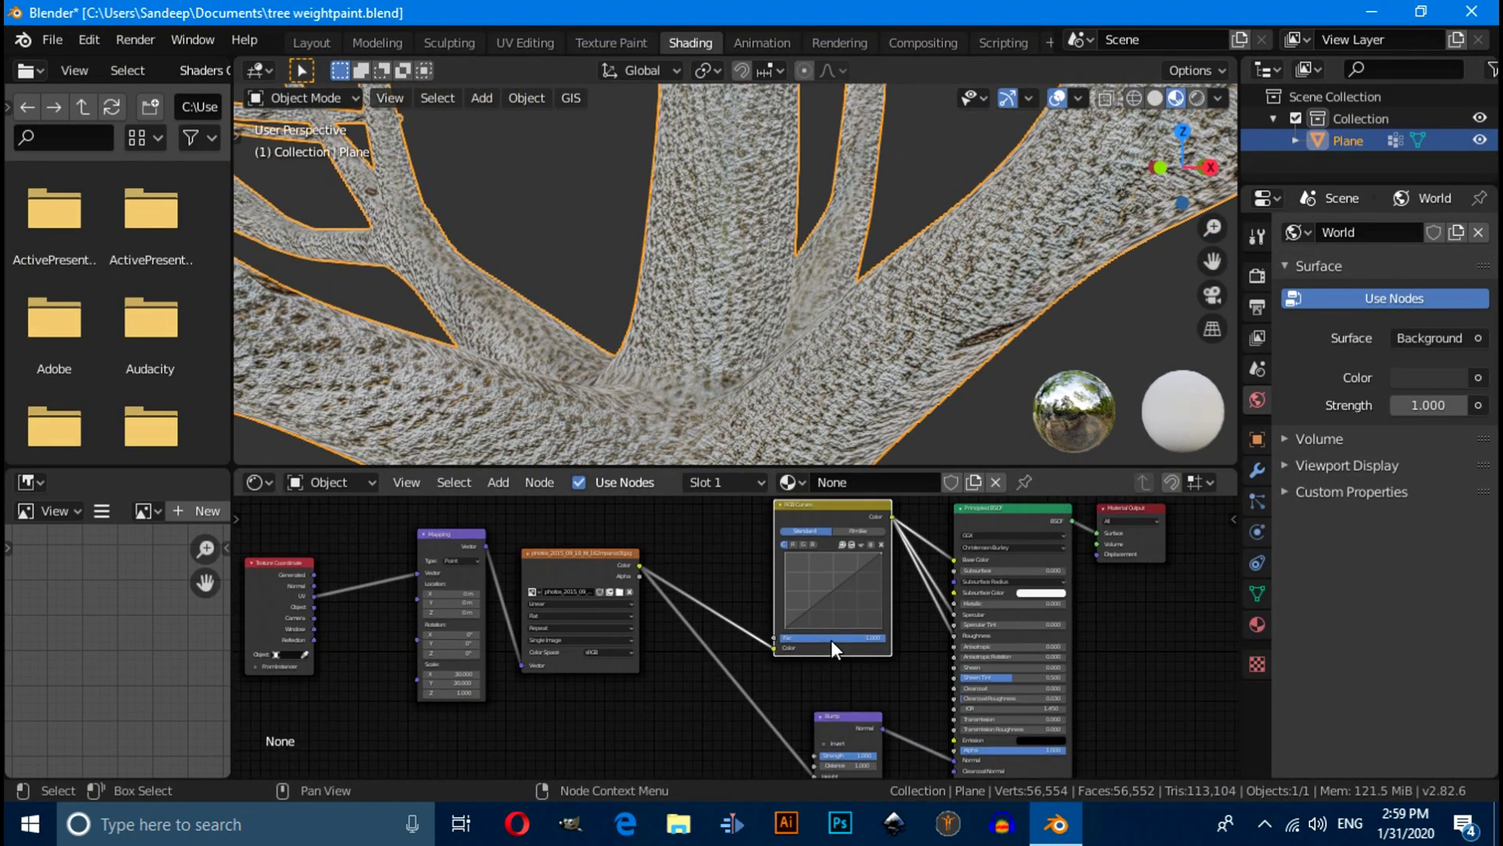
click(833, 591)
drag(837, 595, 842, 600)
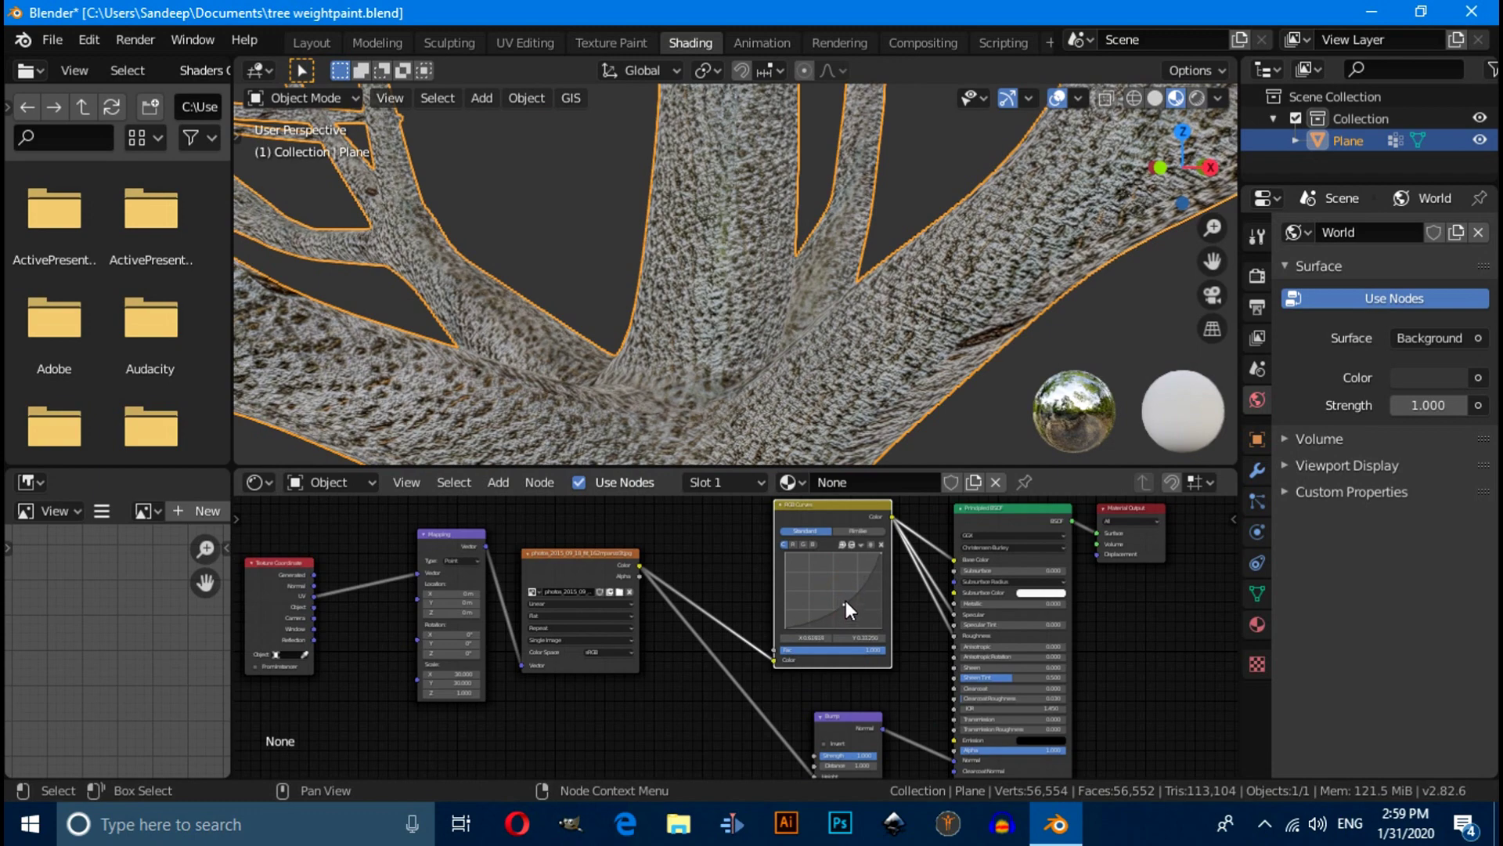
Lower the Bump node's Strength to 0.367
scroll(783, 406, down, 8)
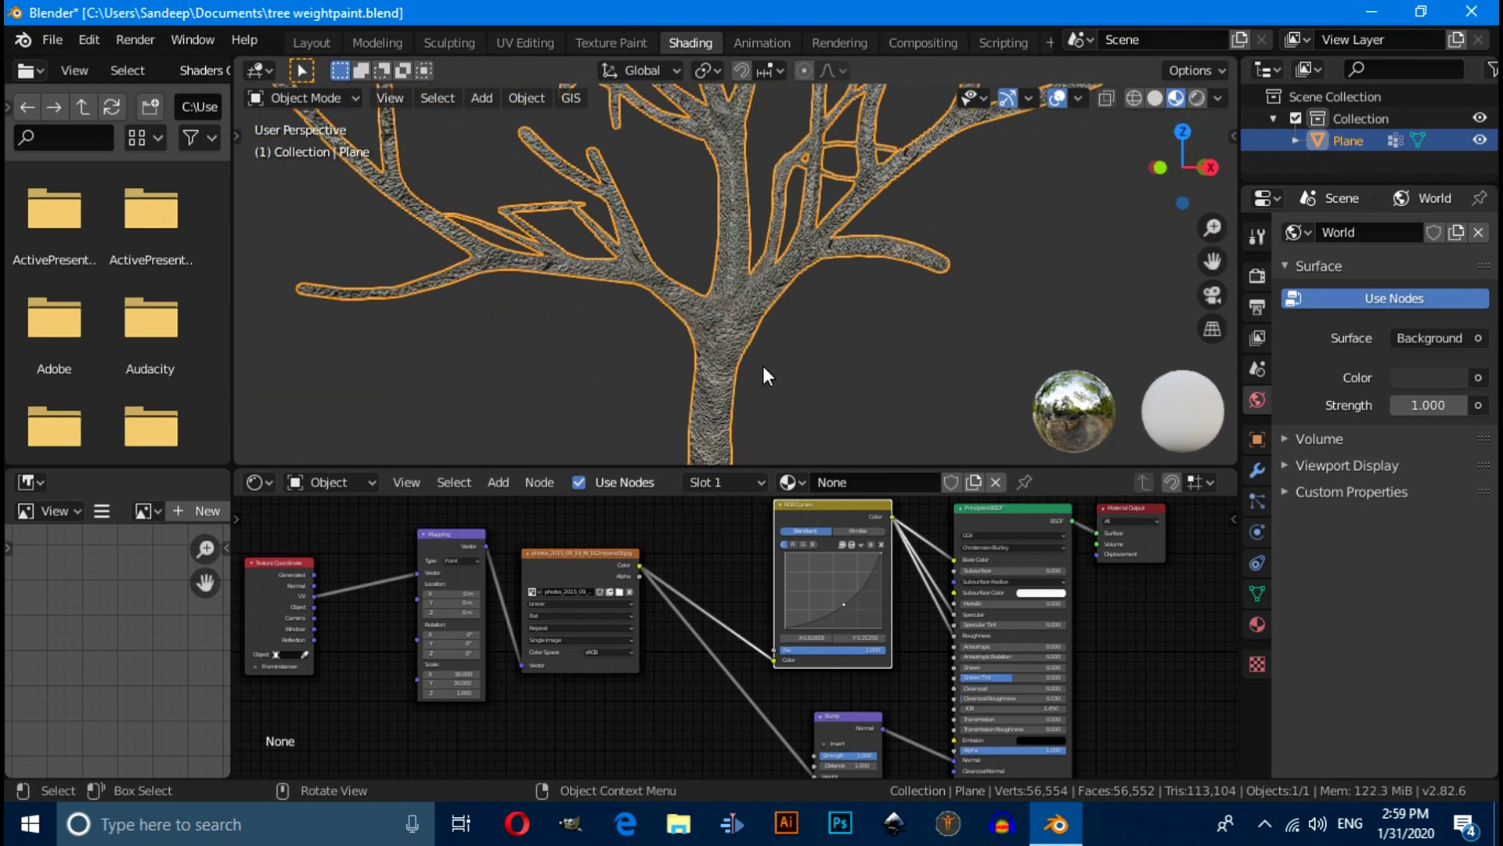
scroll(764, 376, up, 8)
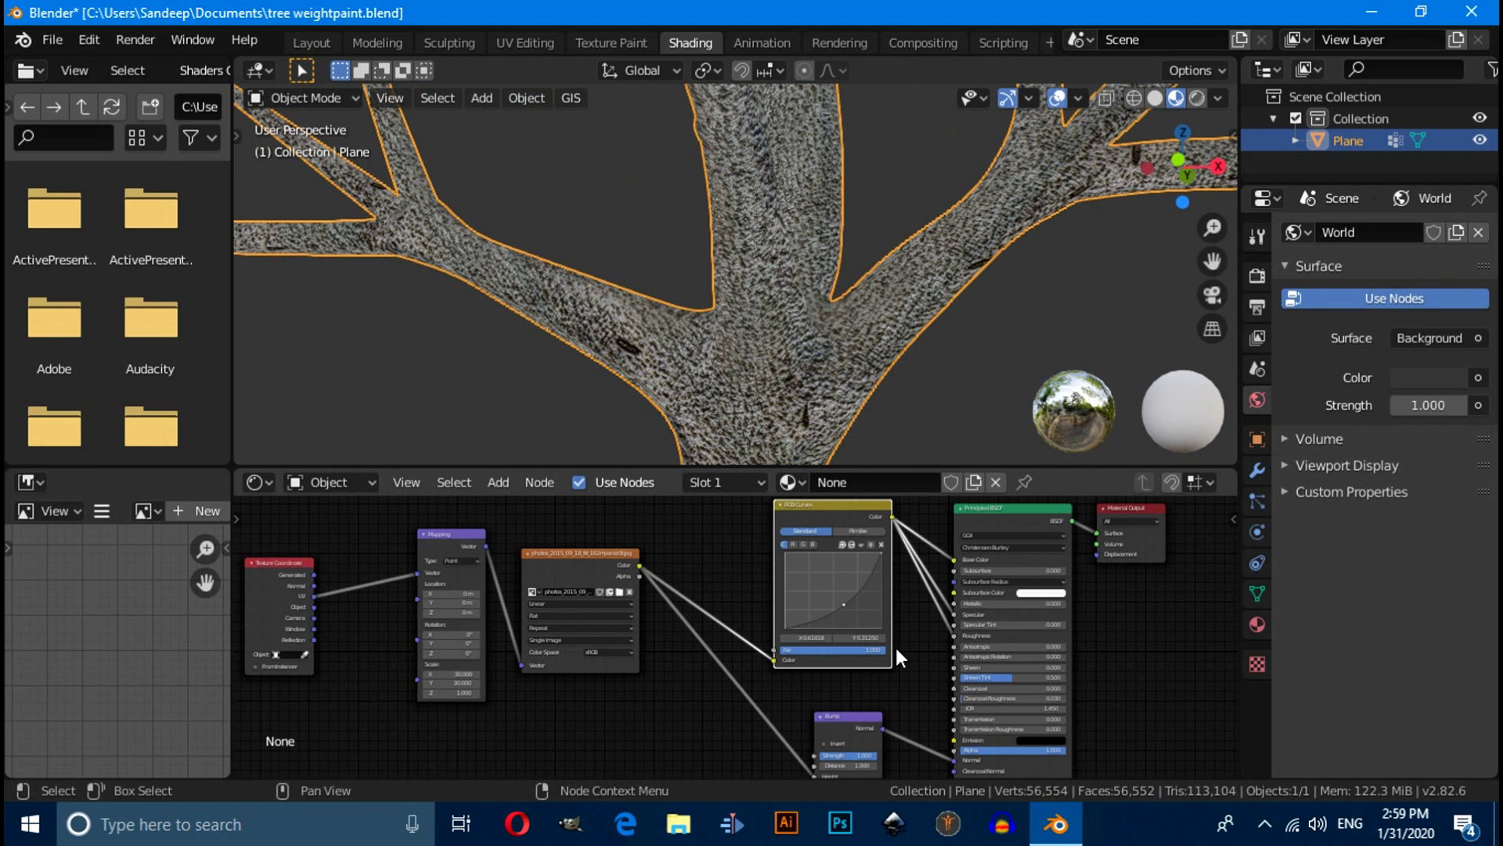
scroll(895, 646, up, 3)
middle_drag(900, 706, 950, 738)
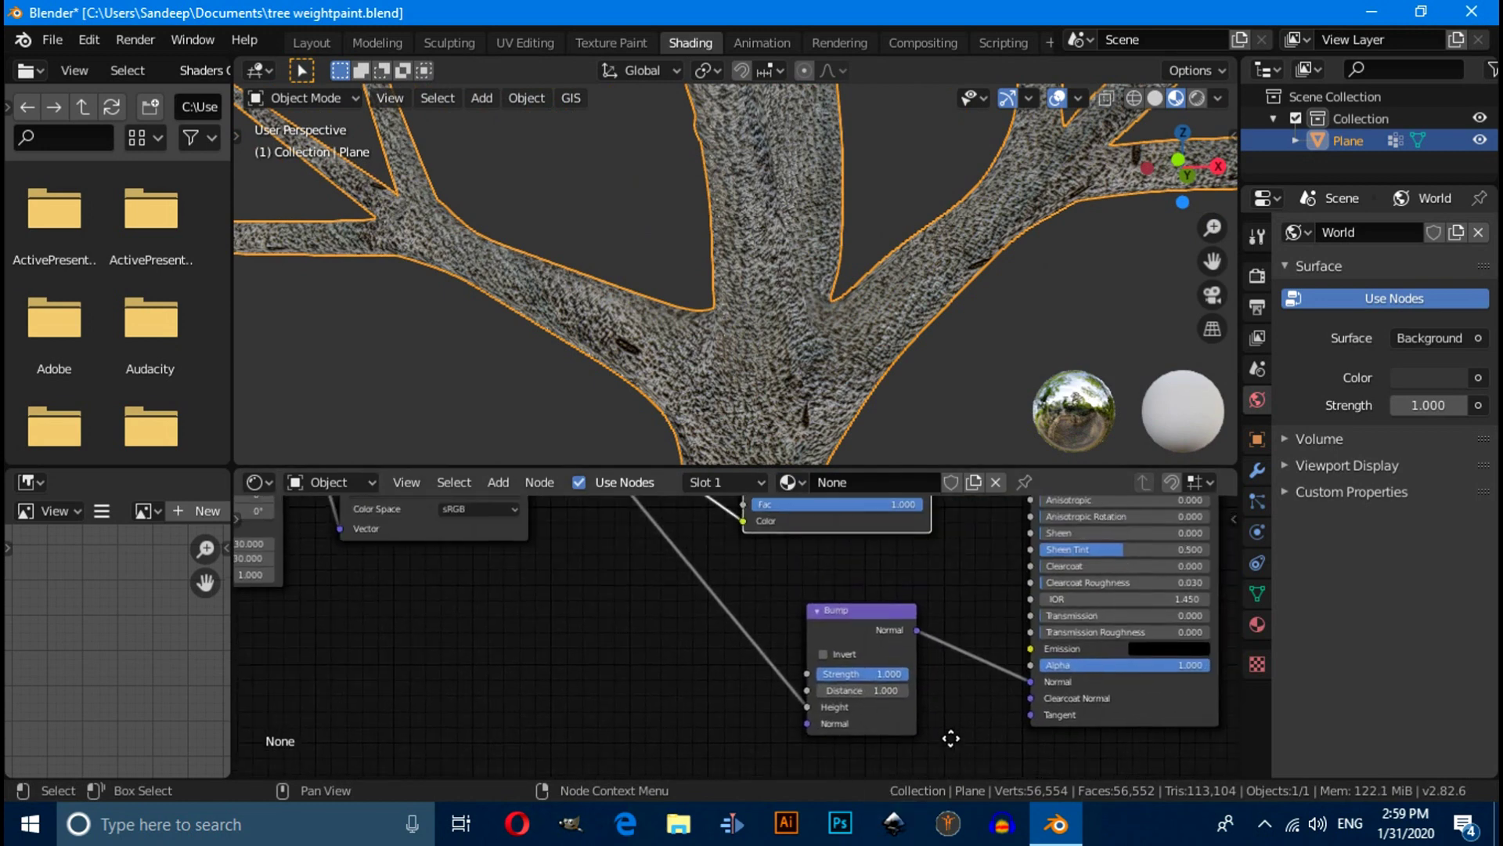
scroll(951, 737, up, 1)
drag(895, 684, 811, 673)
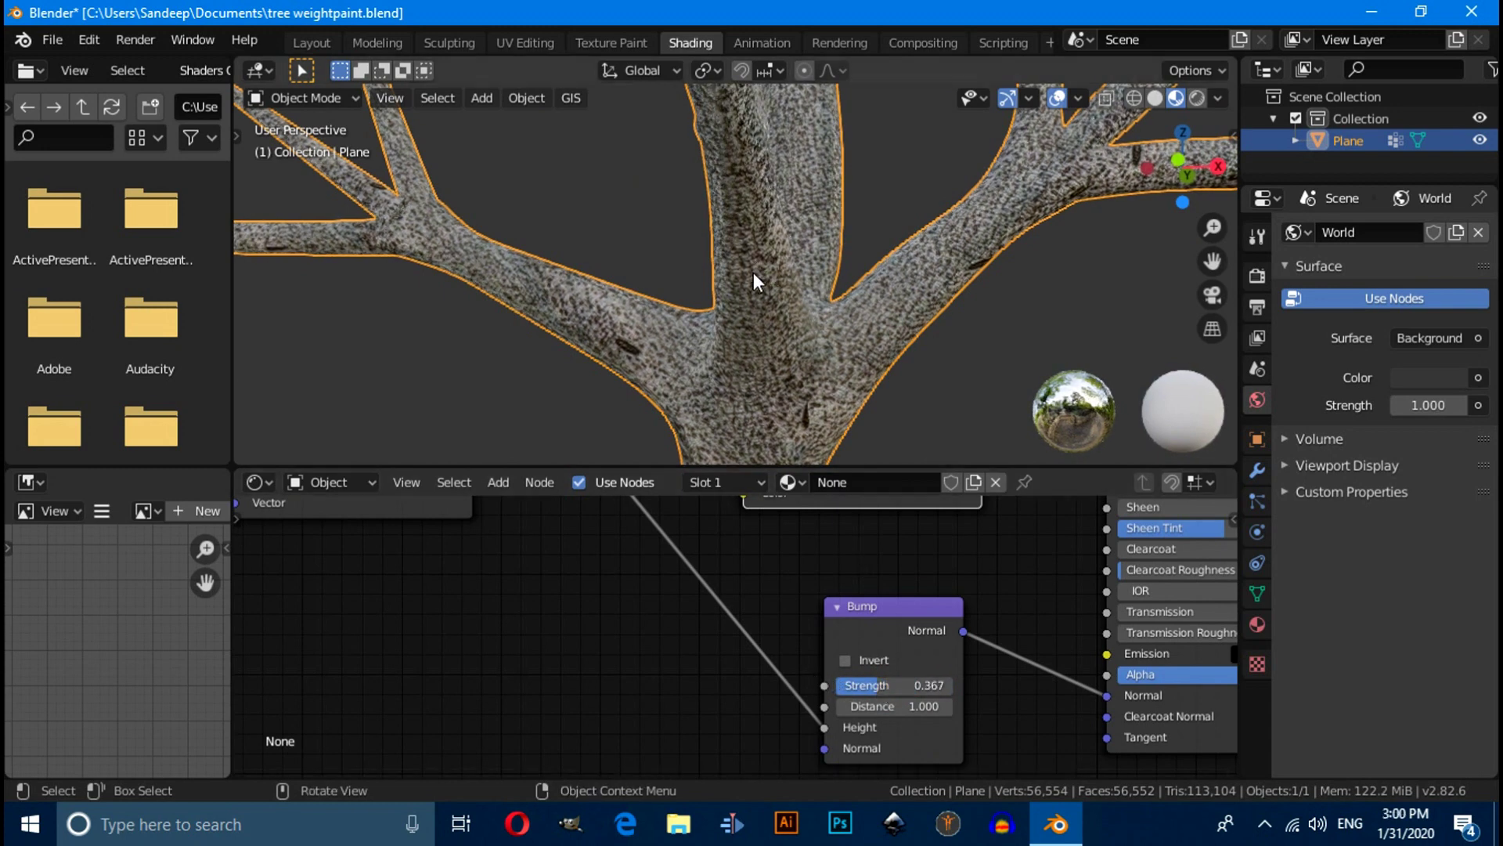
scroll(755, 297, down, 3)
Deselect the tree and orbit to inspect the bark on the branching limbs
click(638, 376)
scroll(765, 363, up, 8)
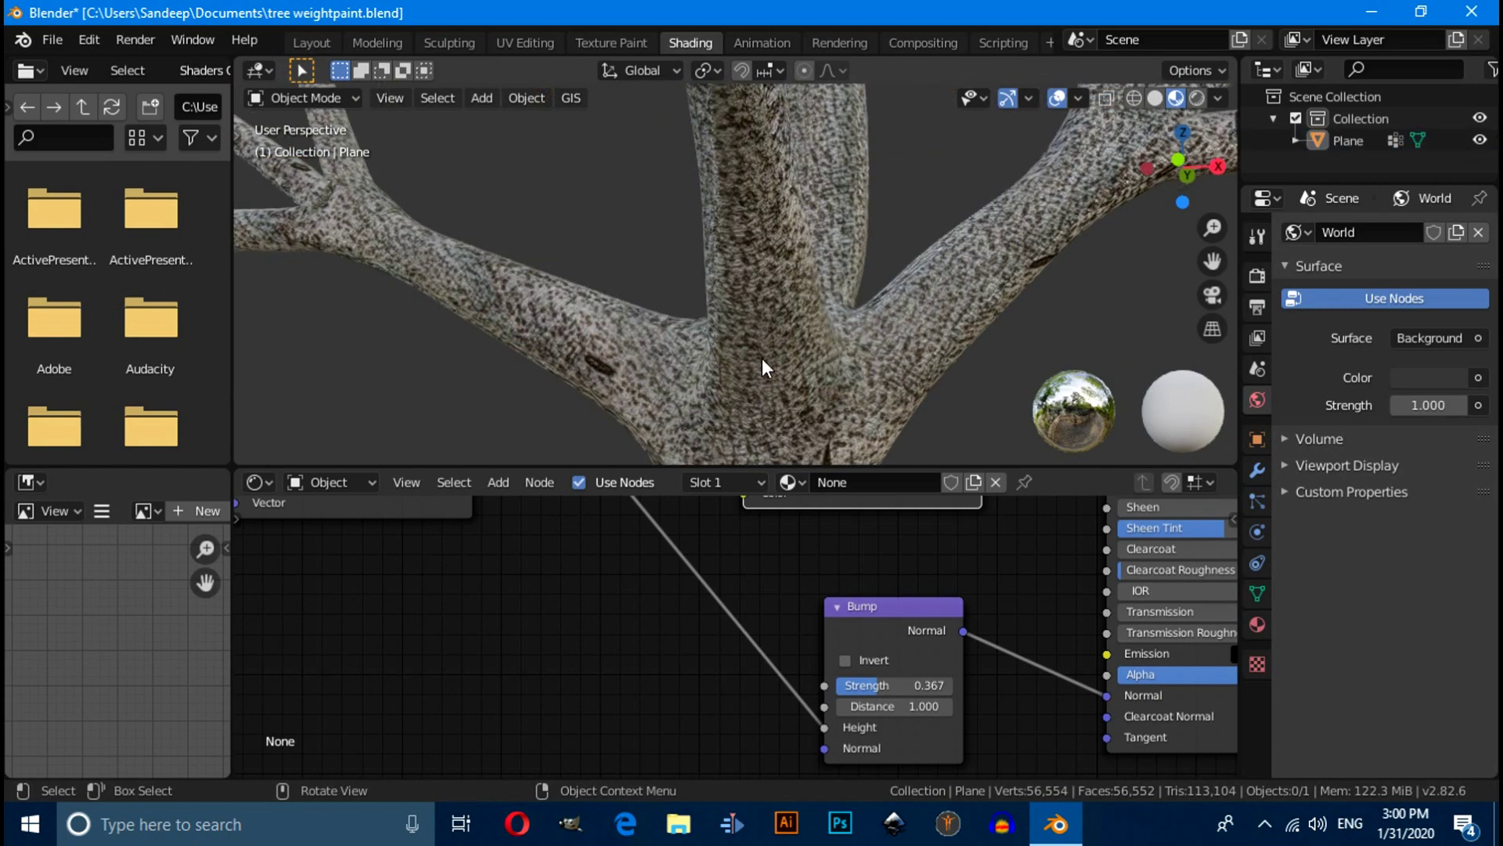
middle_drag(768, 347, 1126, 435)
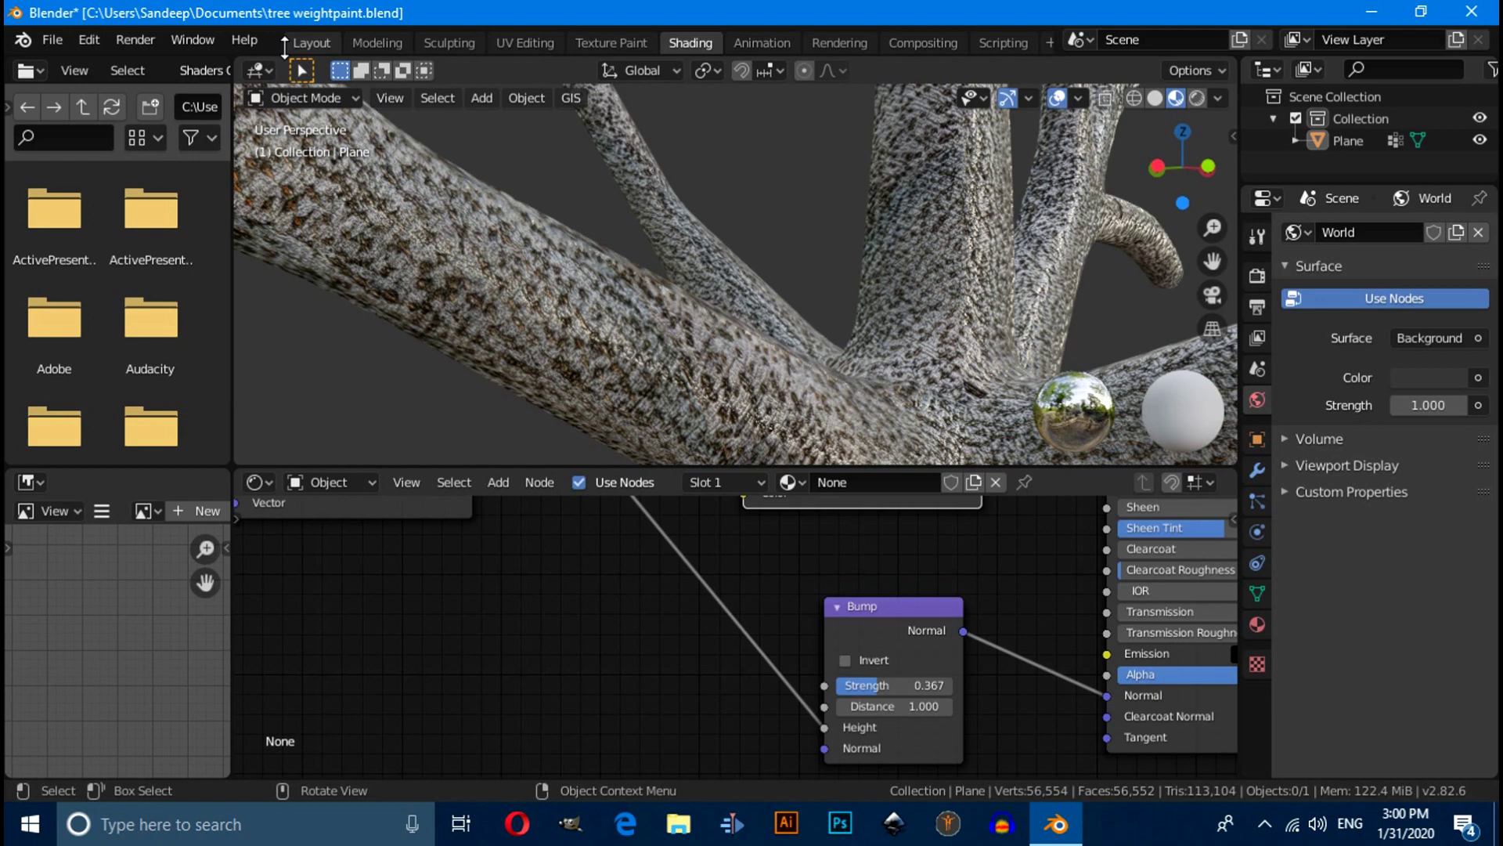
Switch to the Layout workspace and frame the base of the tree
click(311, 42)
scroll(835, 435, down, 4)
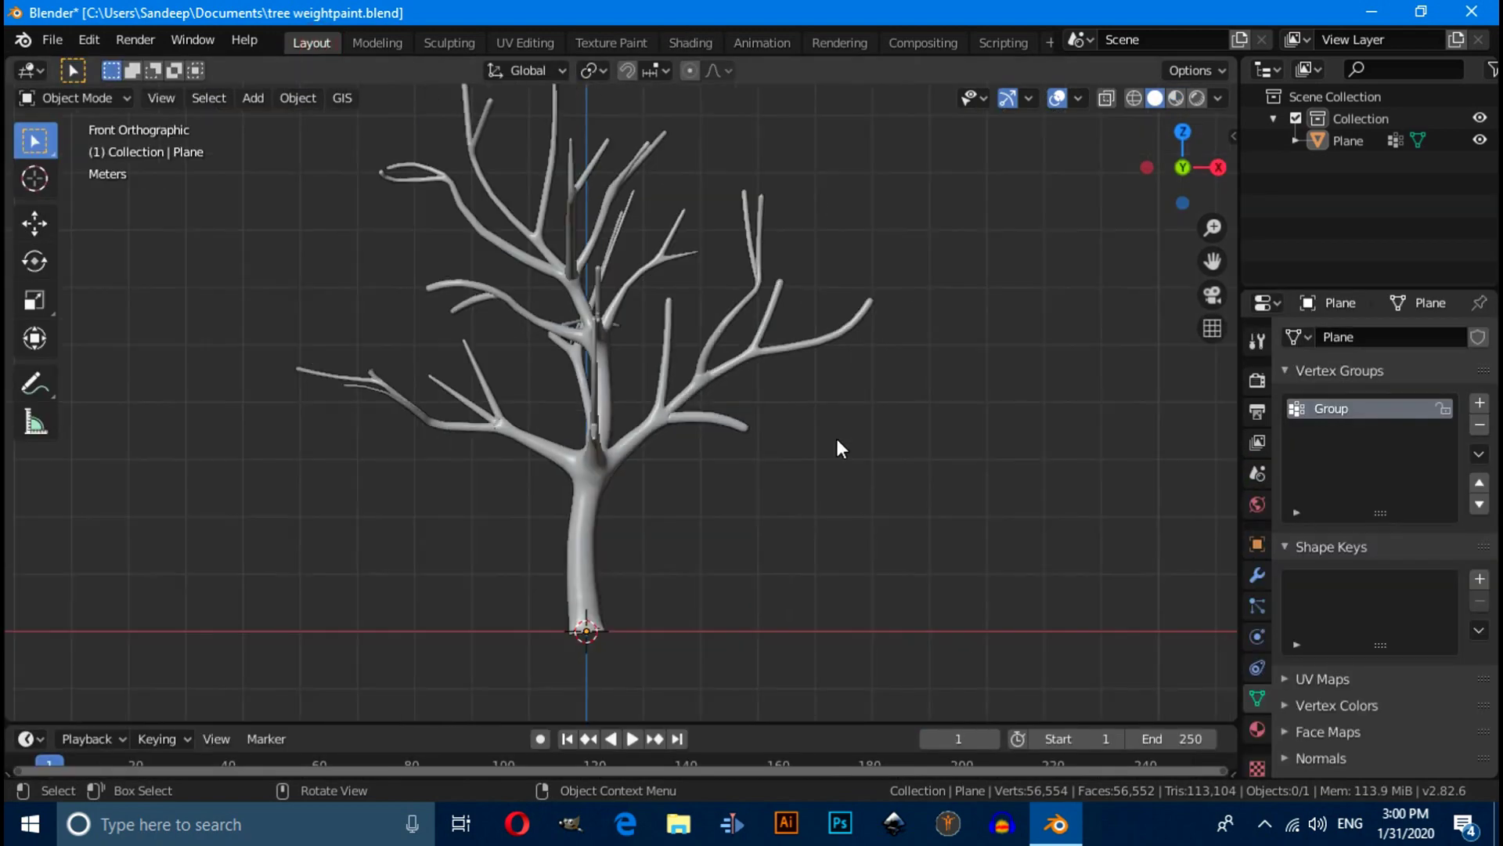
scroll(828, 431, up, 4)
shift+middle_drag(842, 346, 848, 400)
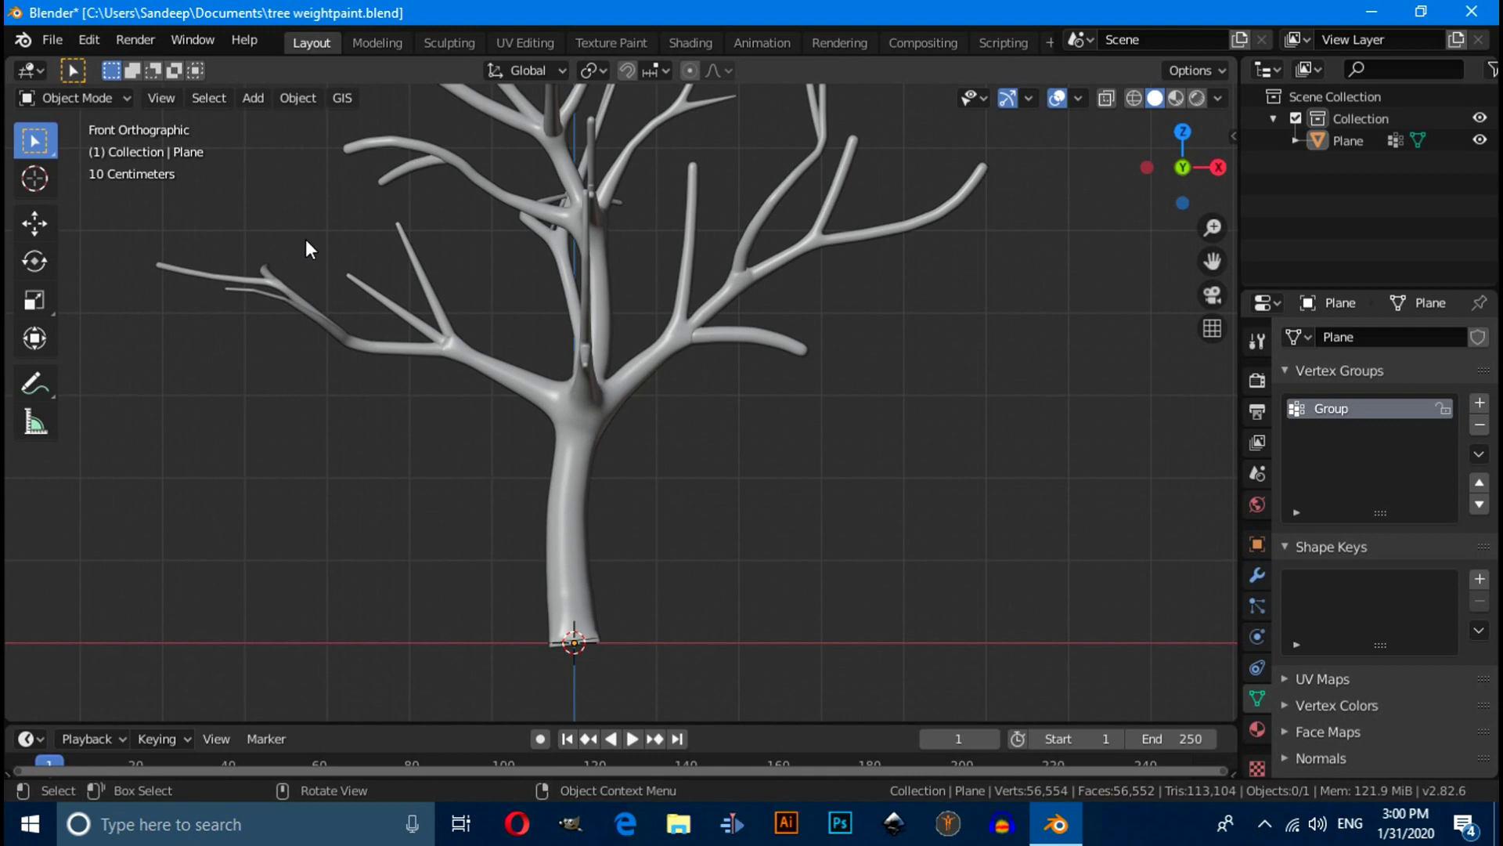
Start Import Images as Planes and choose leave 1.png from the Desktop
key(F4)
mouse_move(206, 193)
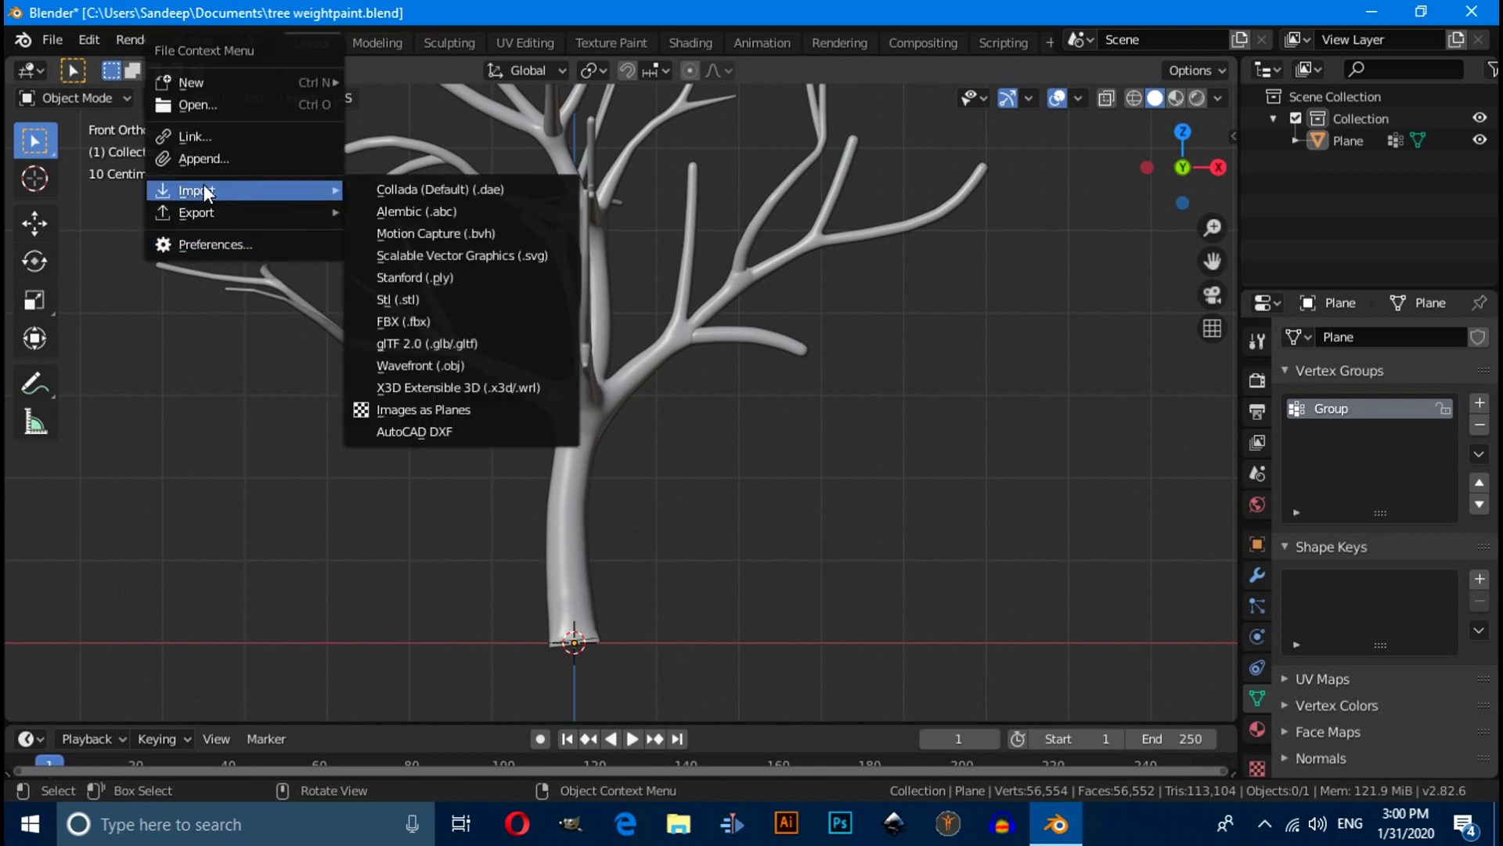
click(440, 407)
click(297, 495)
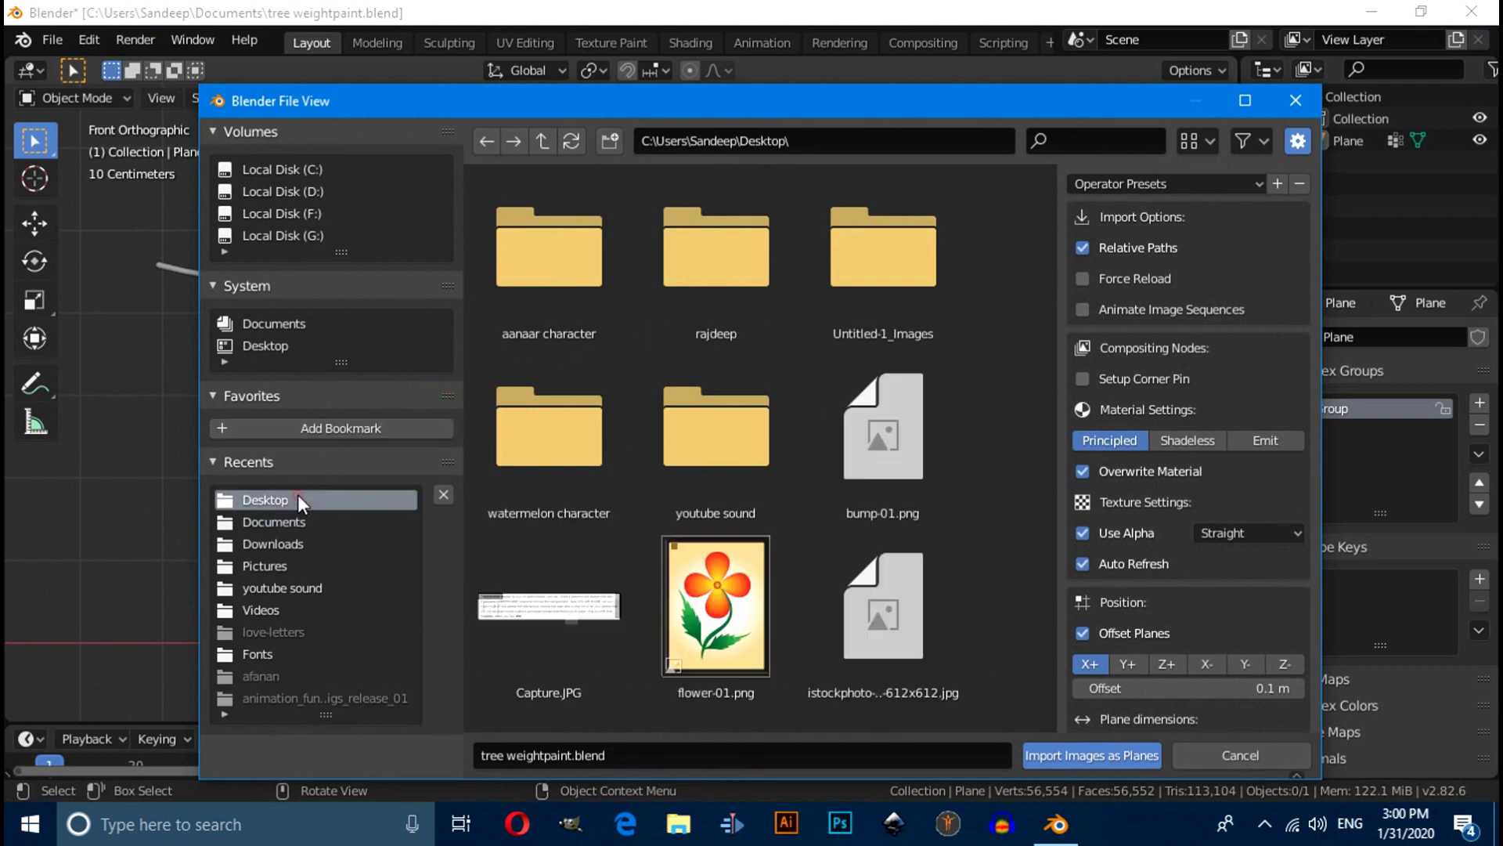
scroll(704, 519, down, 1)
scroll(705, 520, down, 3)
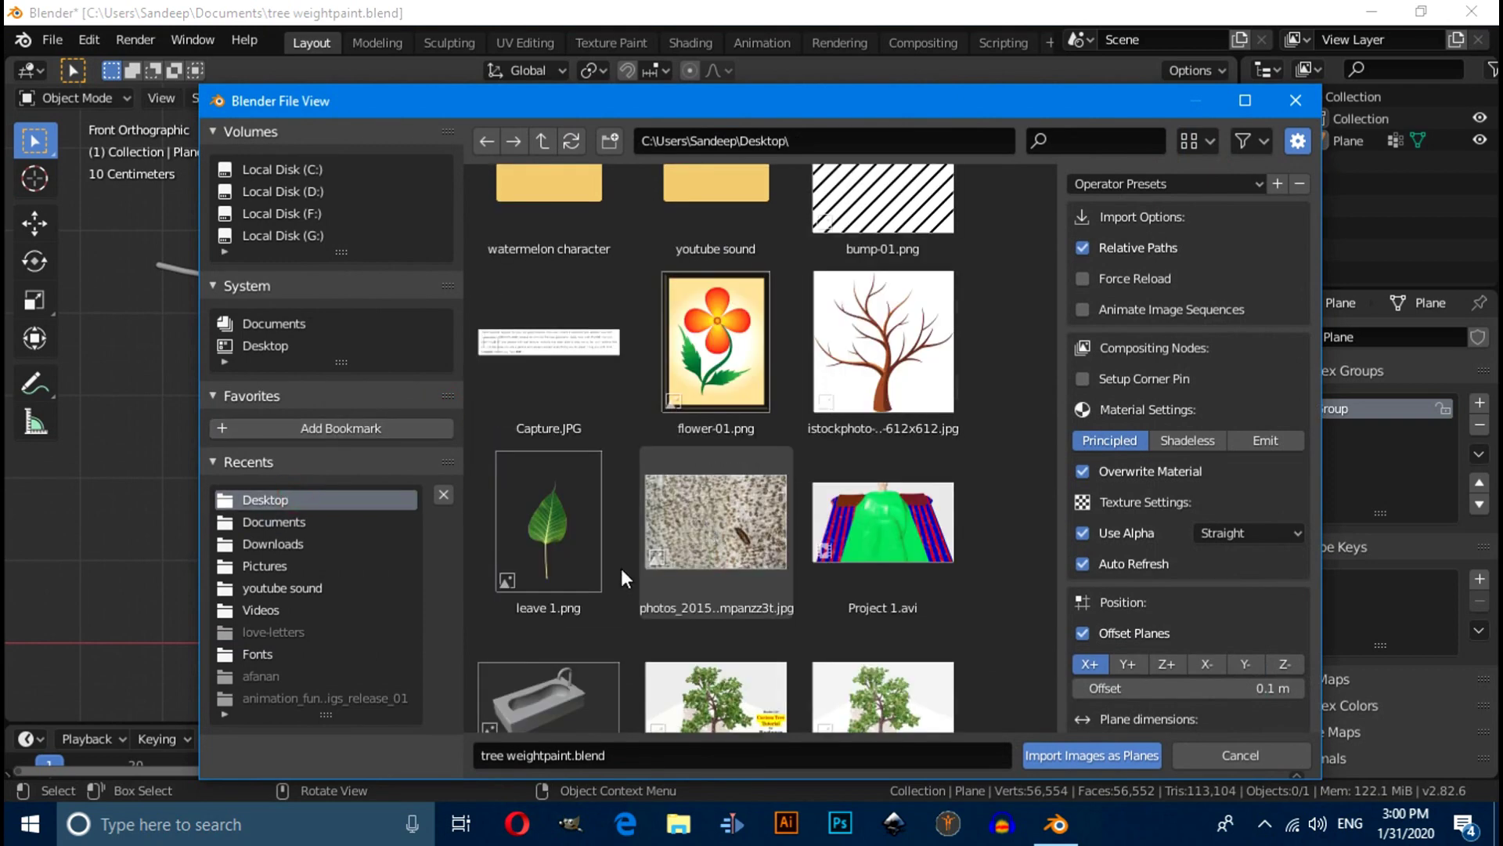
click(551, 575)
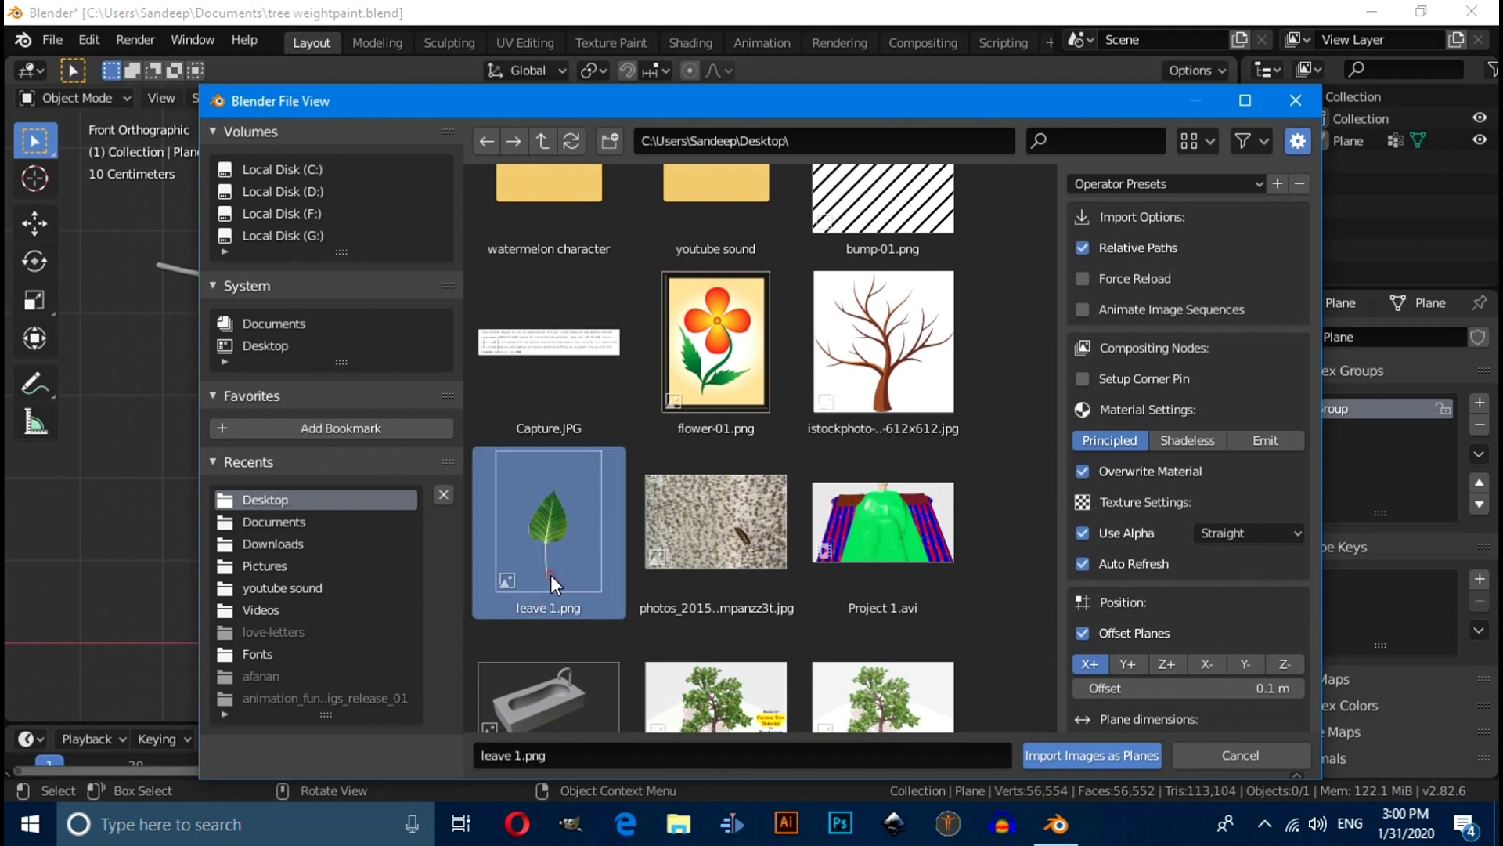
Import the leave 1 image plane and switch the viewport to Material Preview shading
click(1075, 757)
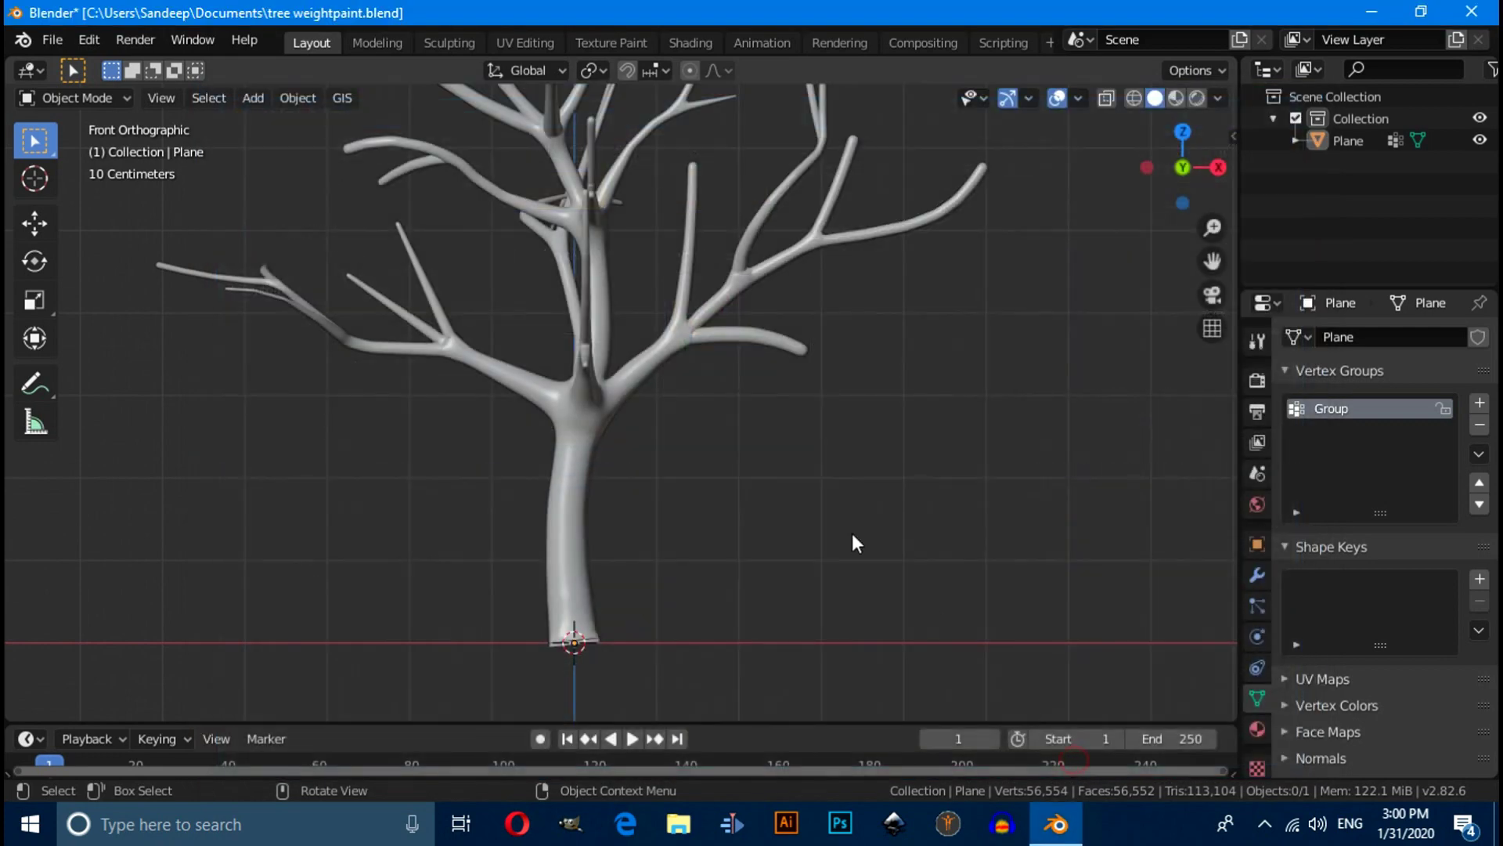
middle_drag(833, 514, 827, 578)
scroll(827, 578, up, 3)
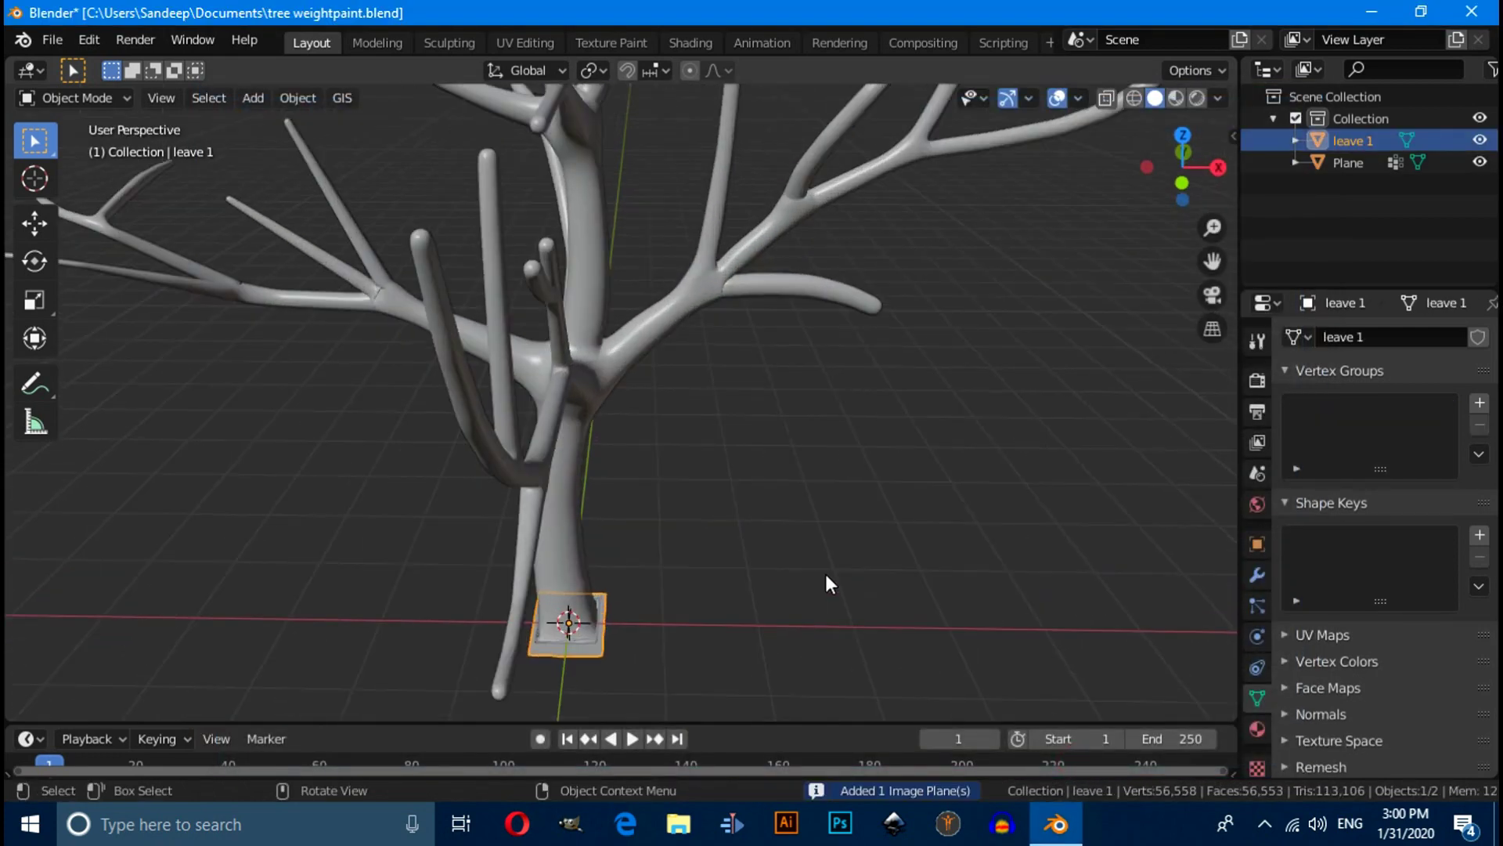
click(1176, 100)
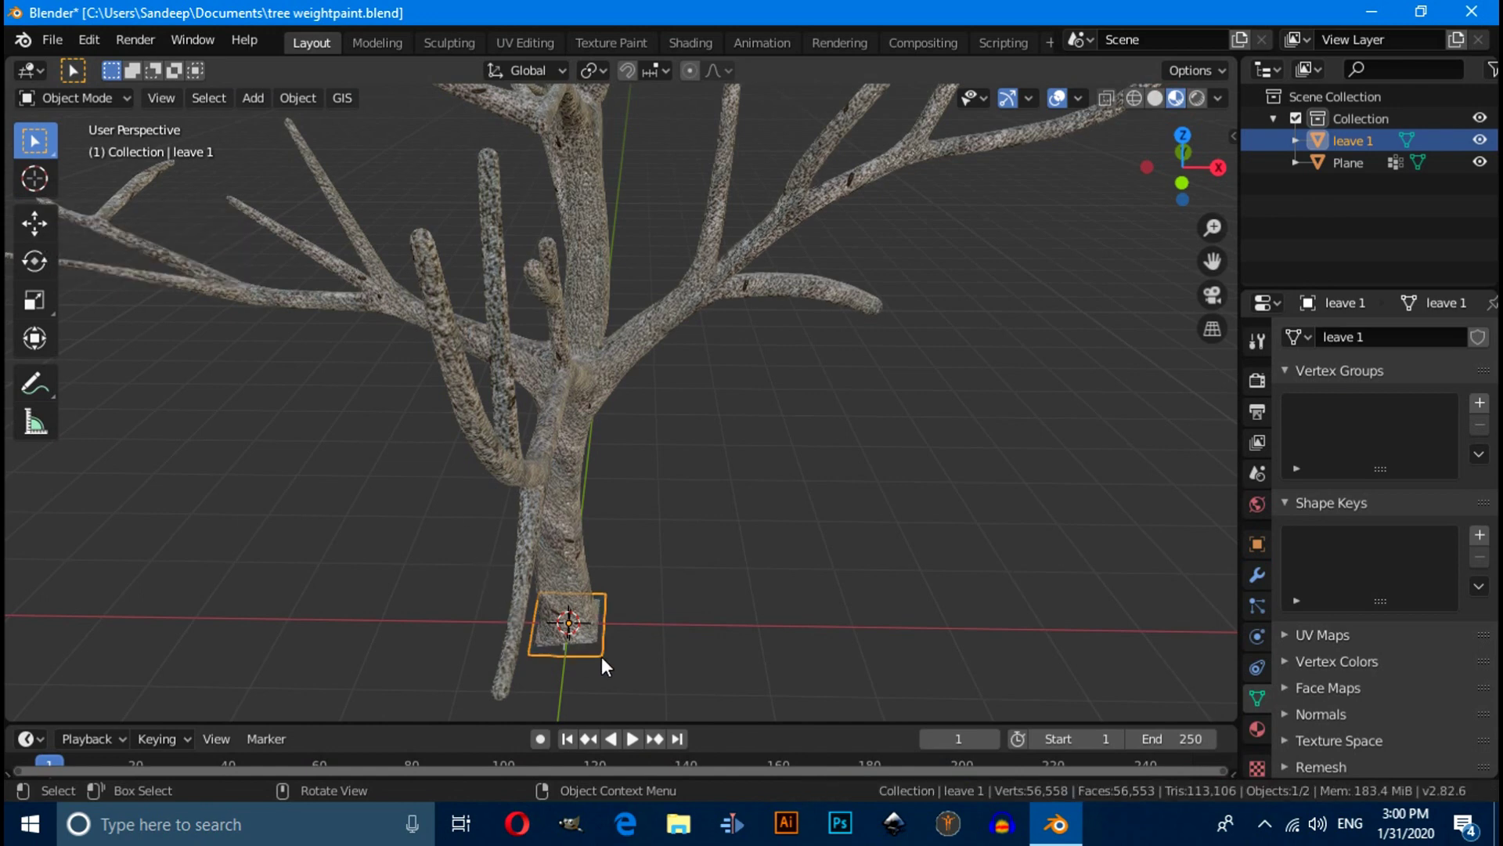
Move the leaf plane along X beside the trunk and rotate it -90° about Z
click(34, 223)
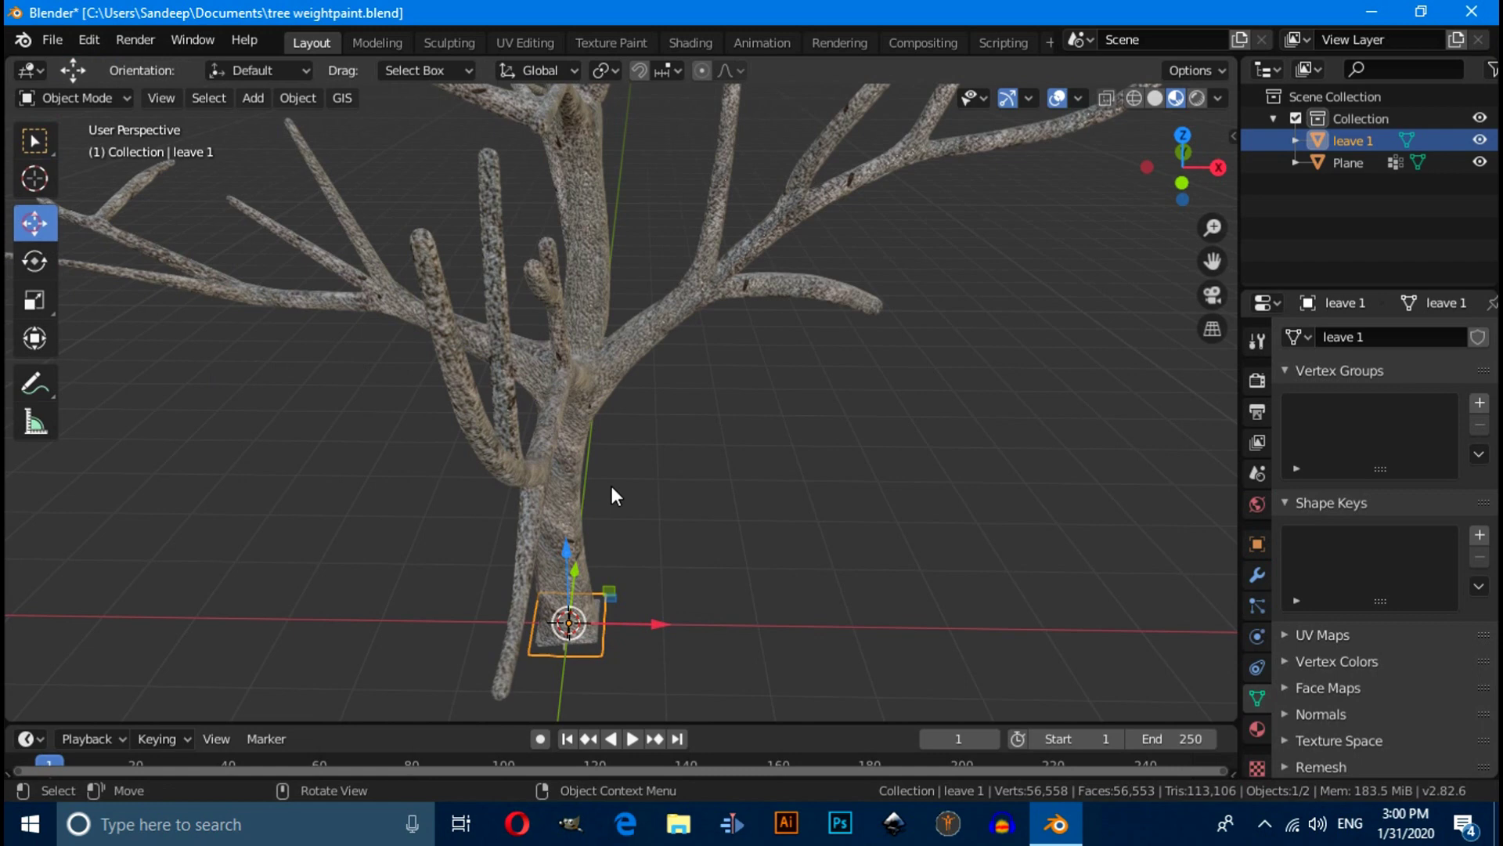
drag(647, 628, 916, 623)
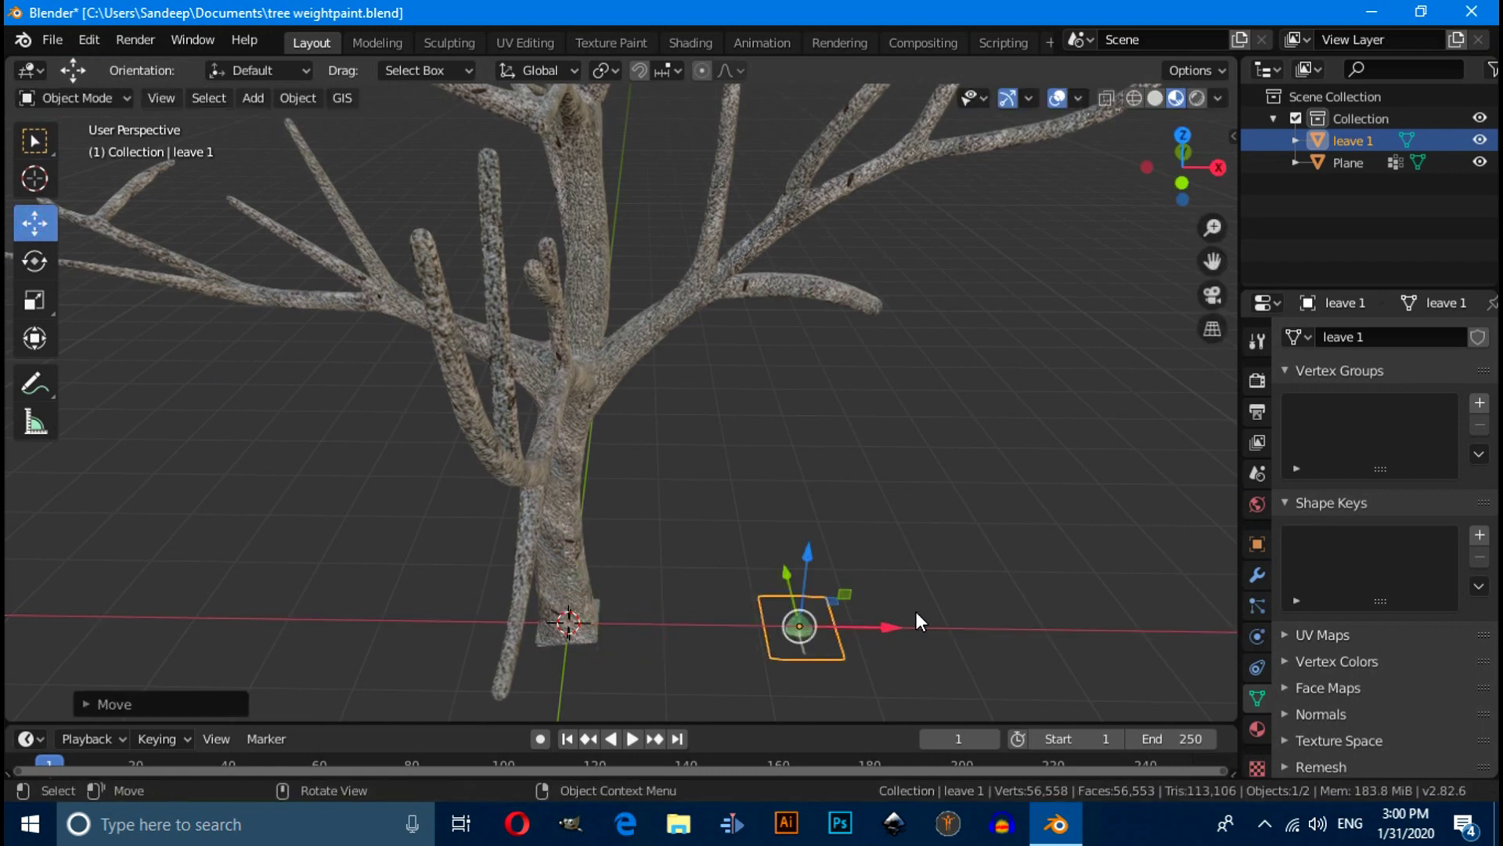
key(r)
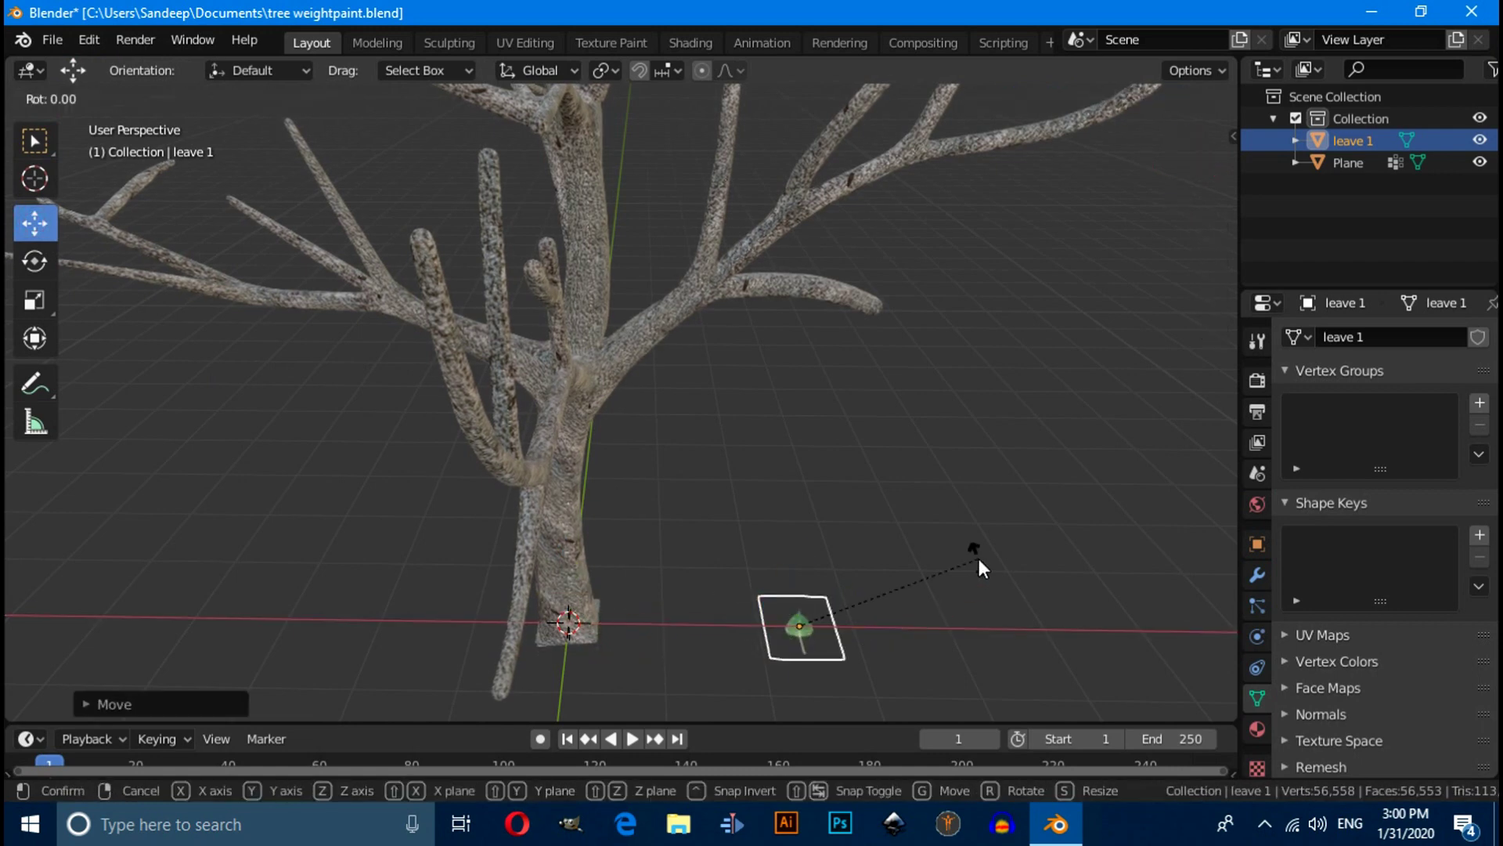
key(z)
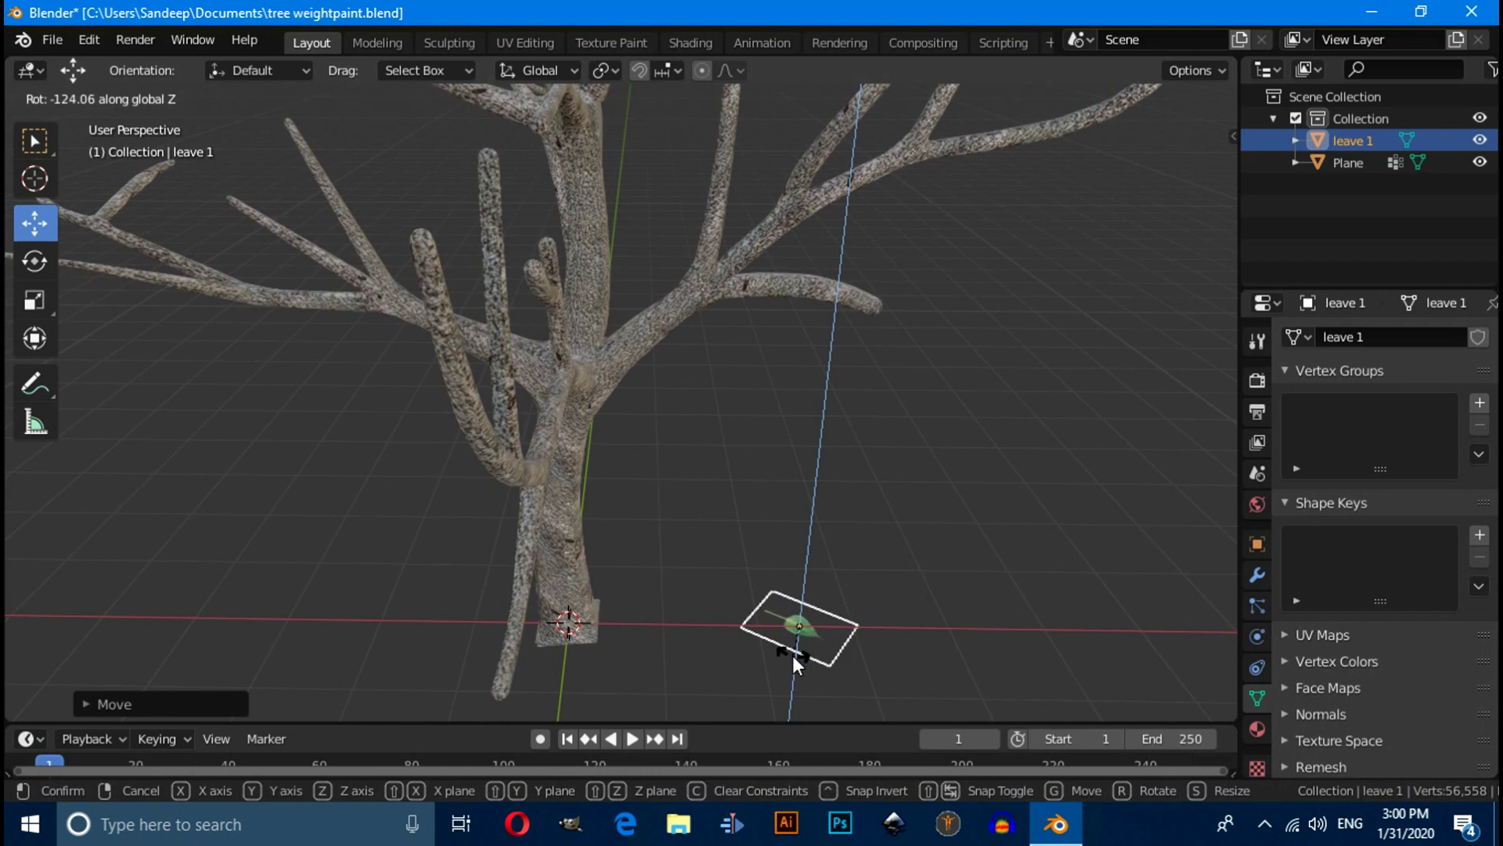
text(-90)
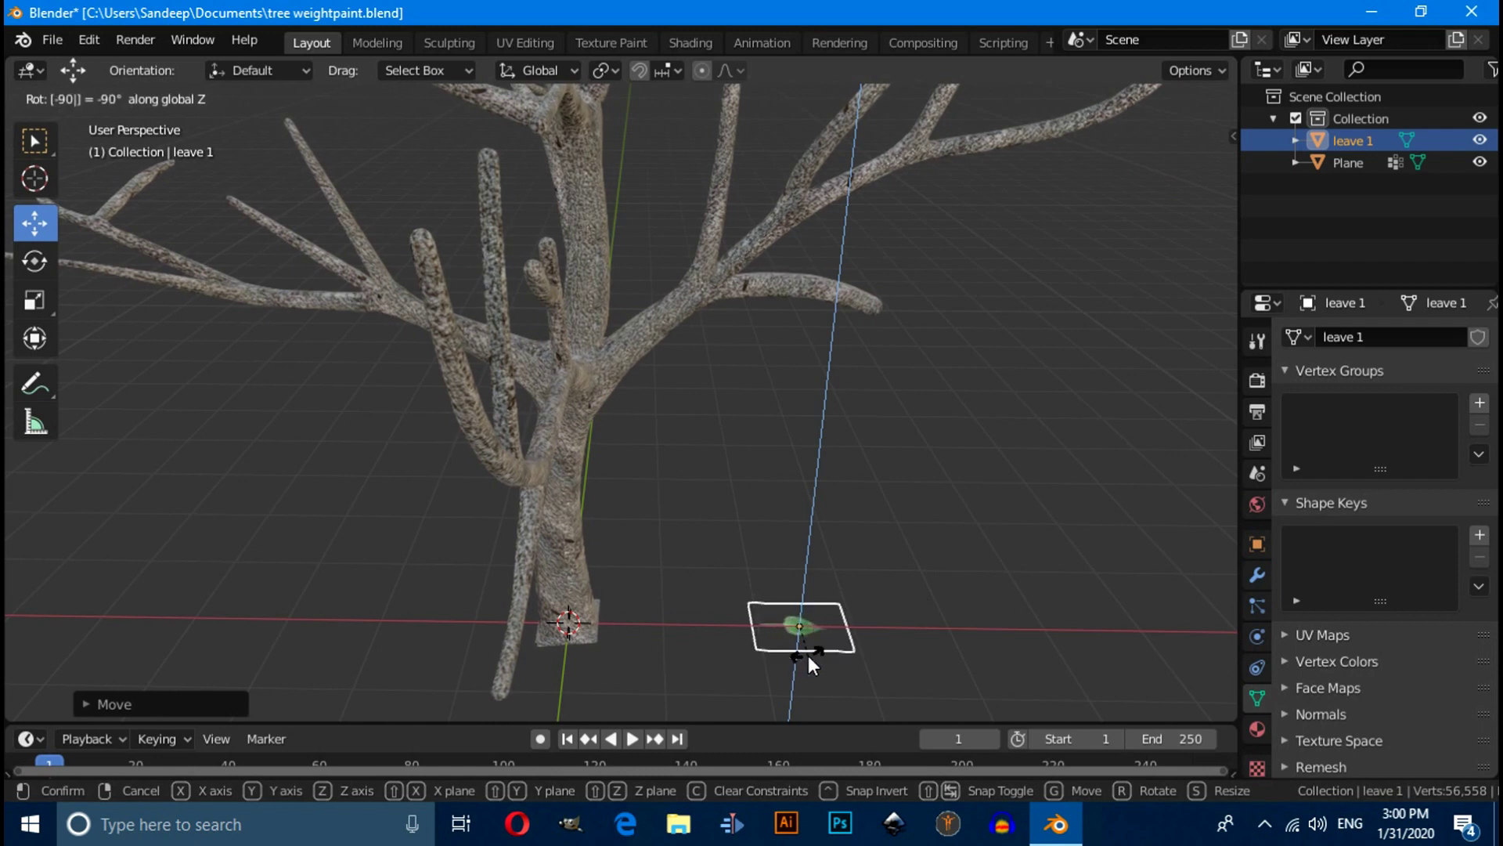
key(Return)
scroll(815, 615, up, 5)
scroll(957, 587, down, 3)
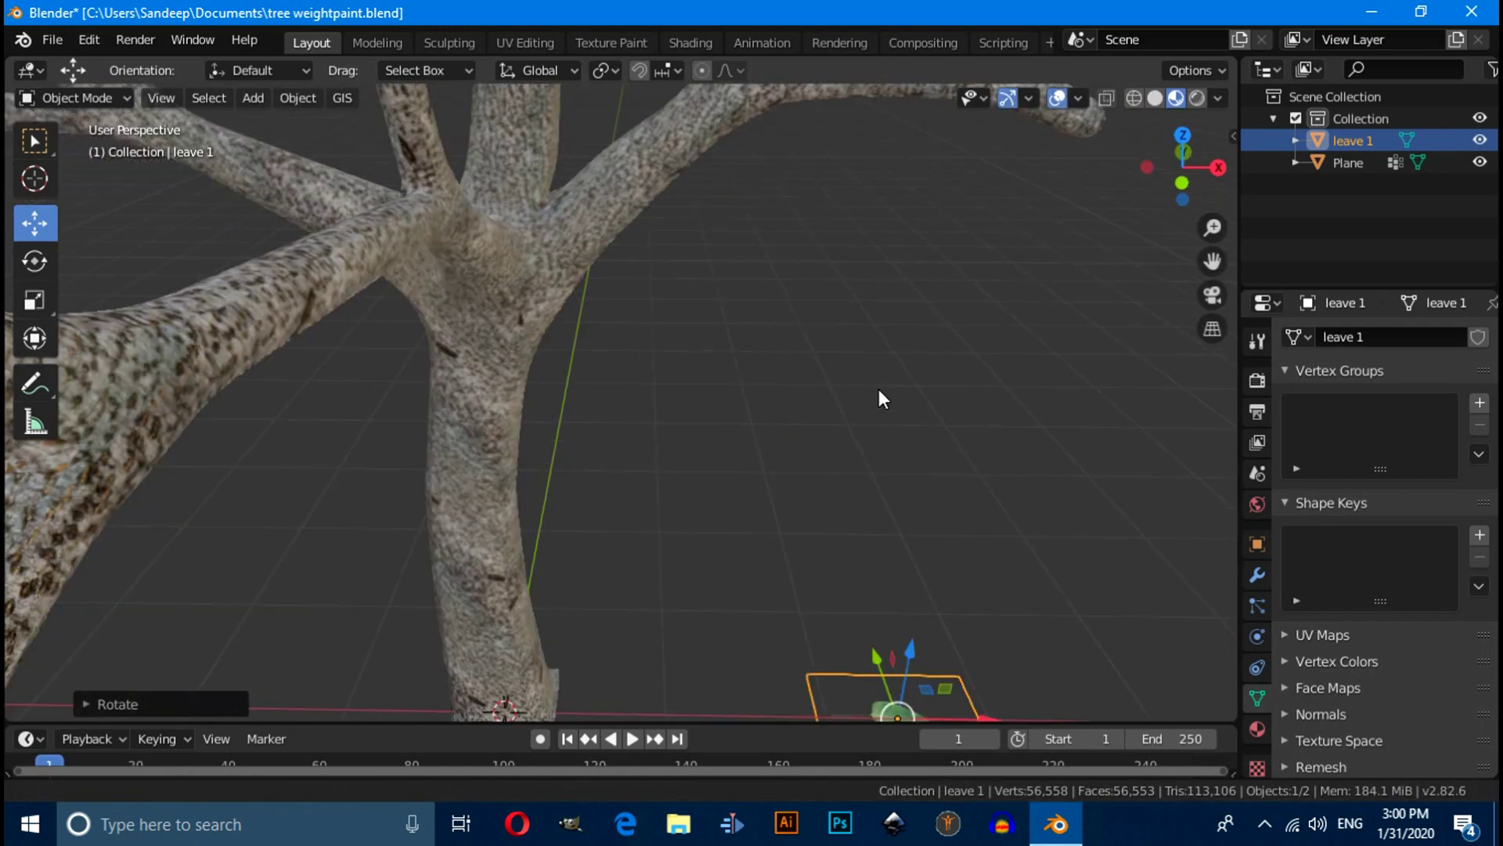
shift+middle_drag(879, 389, 806, 270)
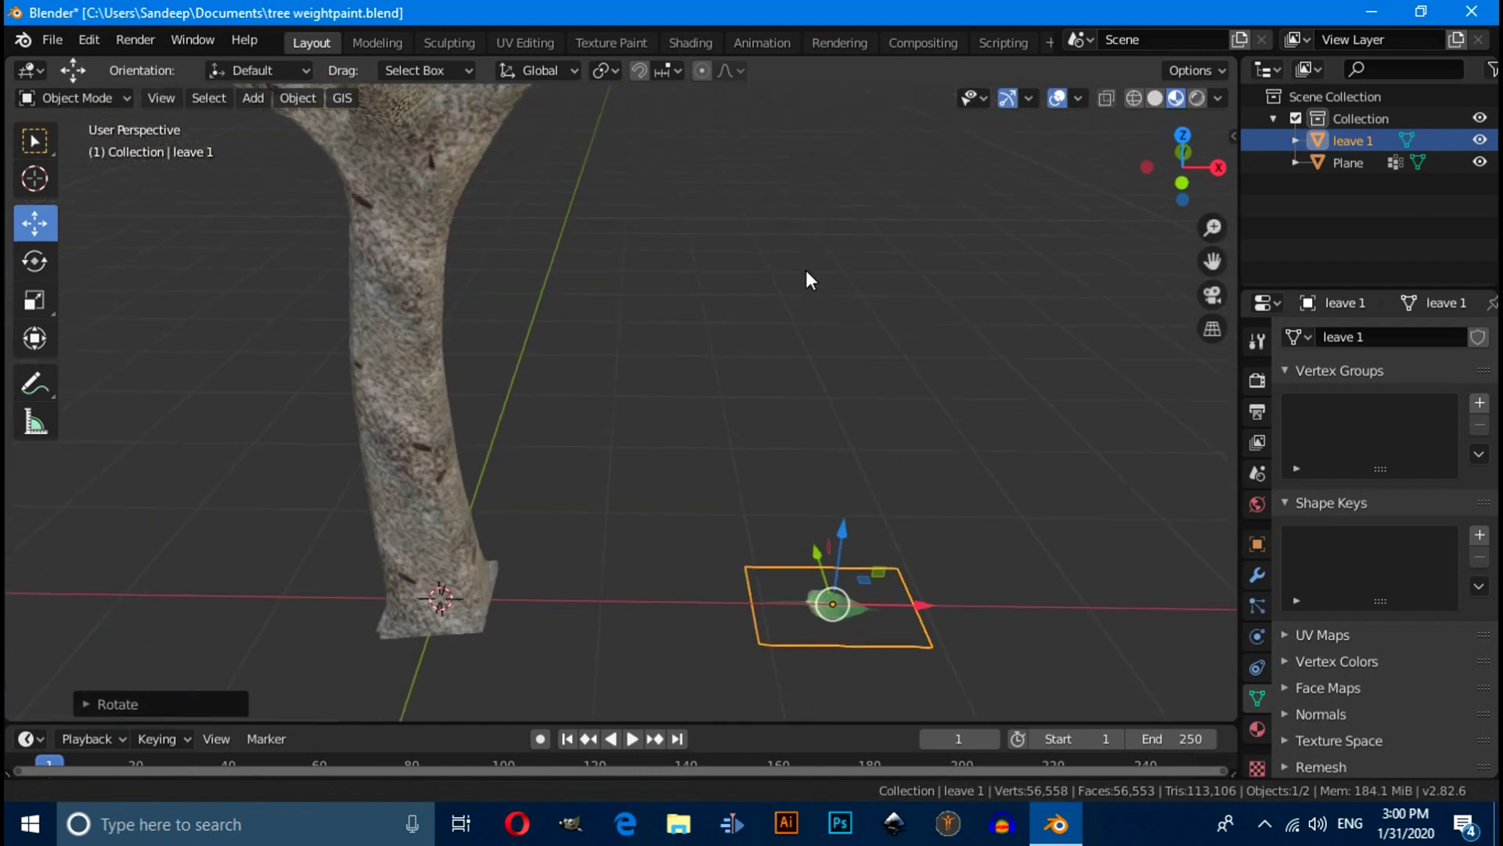
Enable Affect Only Origins and drag the leaf plane's origin to its stem end
click(1220, 72)
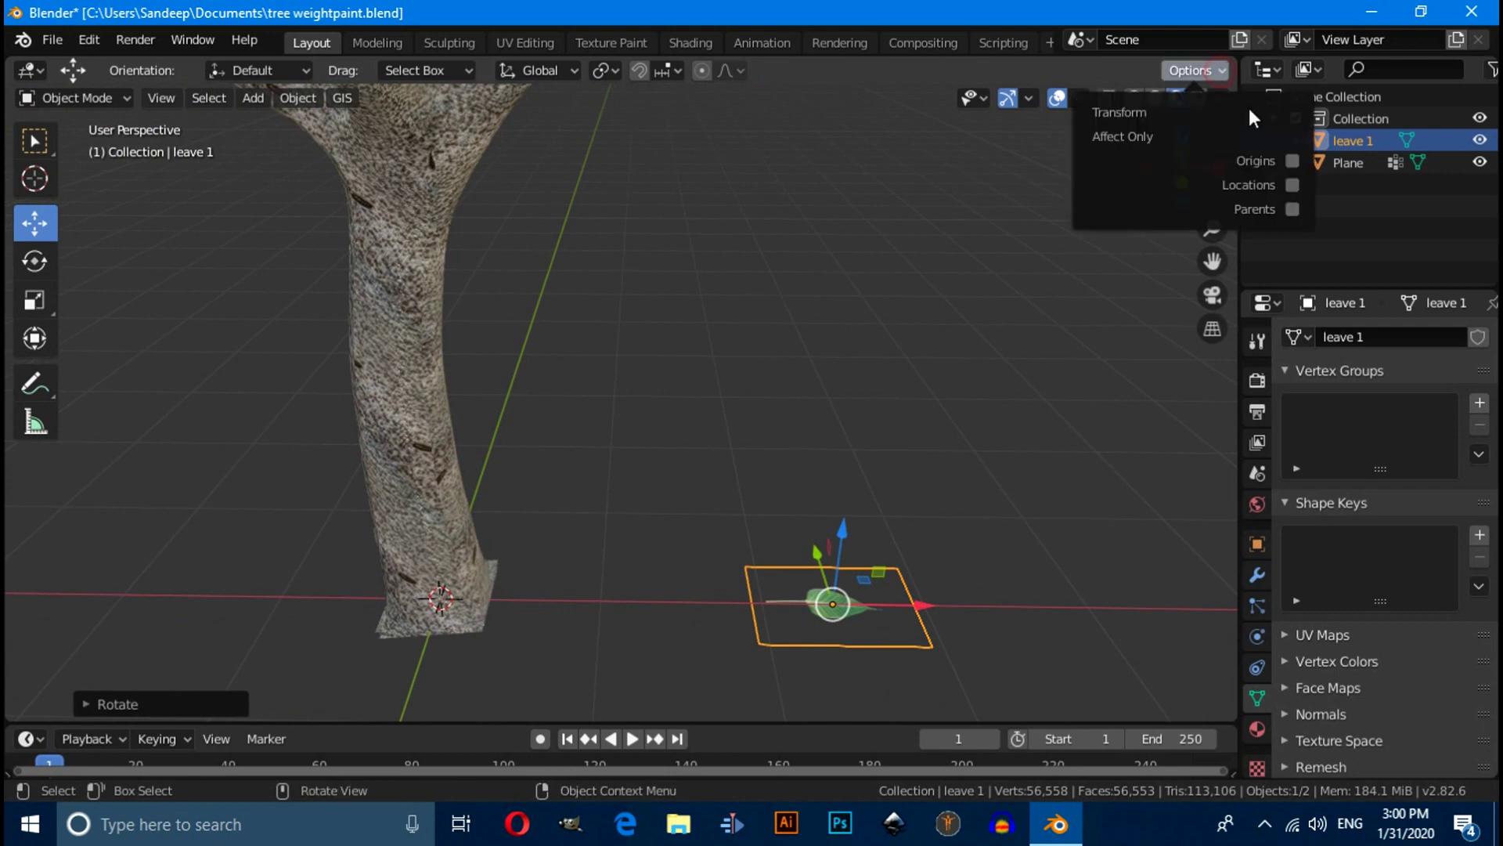
click(1292, 161)
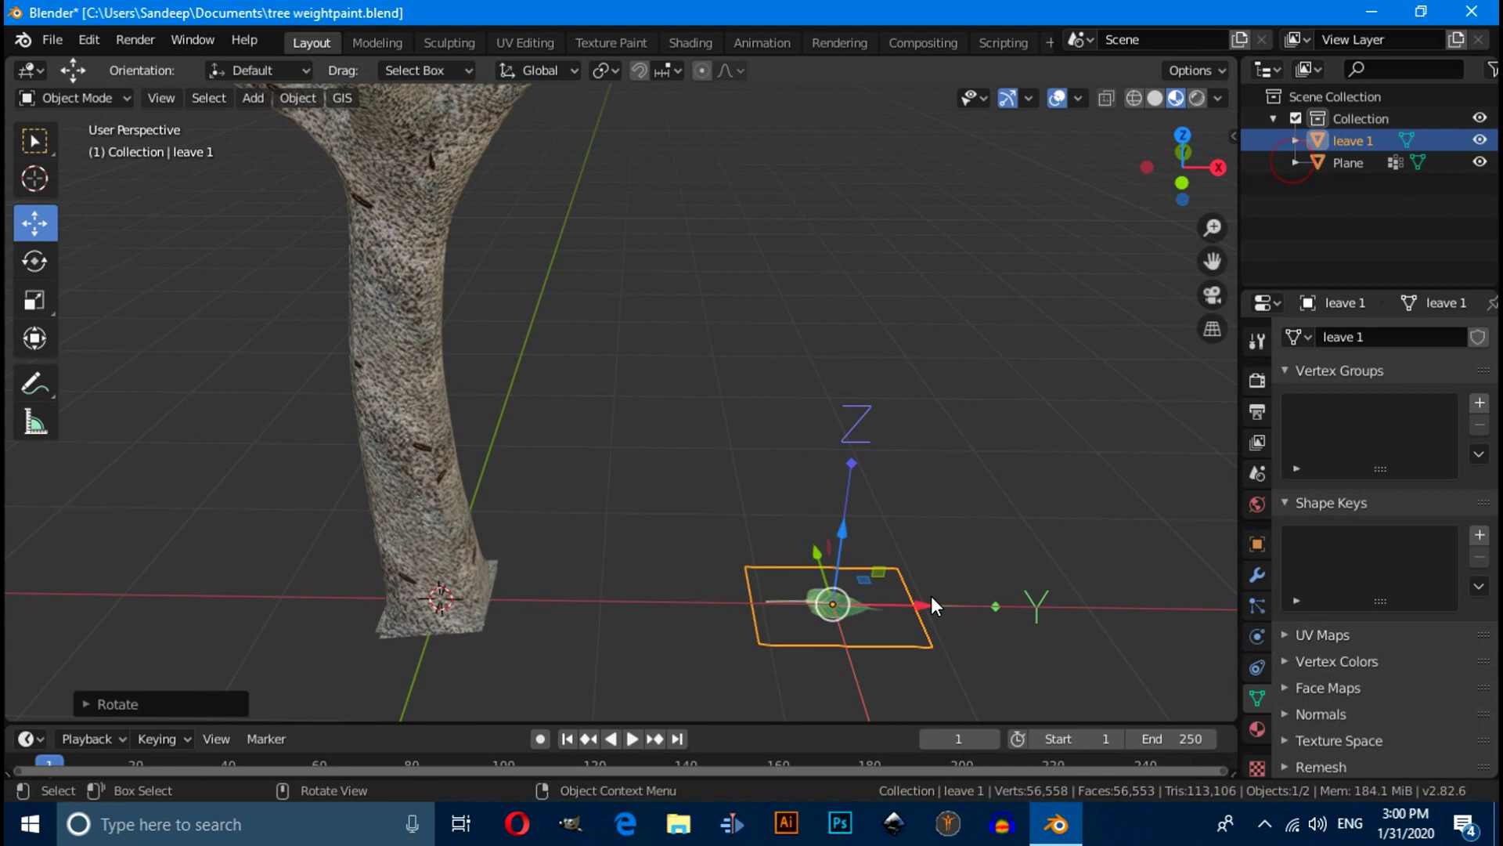
drag(915, 603, 847, 594)
mouse_move(847, 593)
middle_down()
mouse_move(796, 586)
mouse_move(866, 544)
mouse_move(1057, 580)
mouse_move(845, 577)
mouse_move(820, 593)
middle_up()
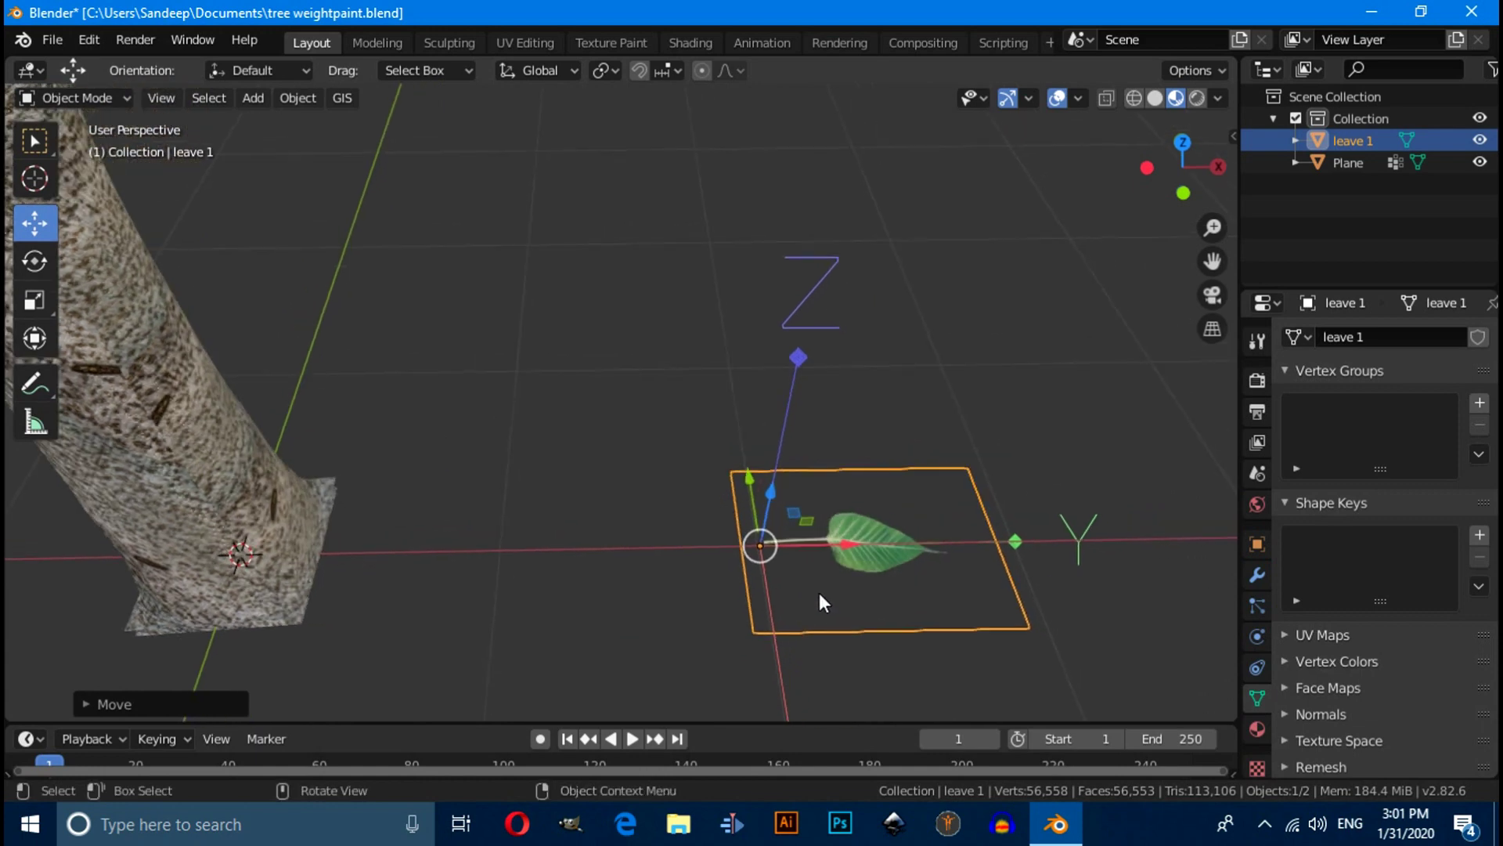
scroll(819, 594, up, 2)
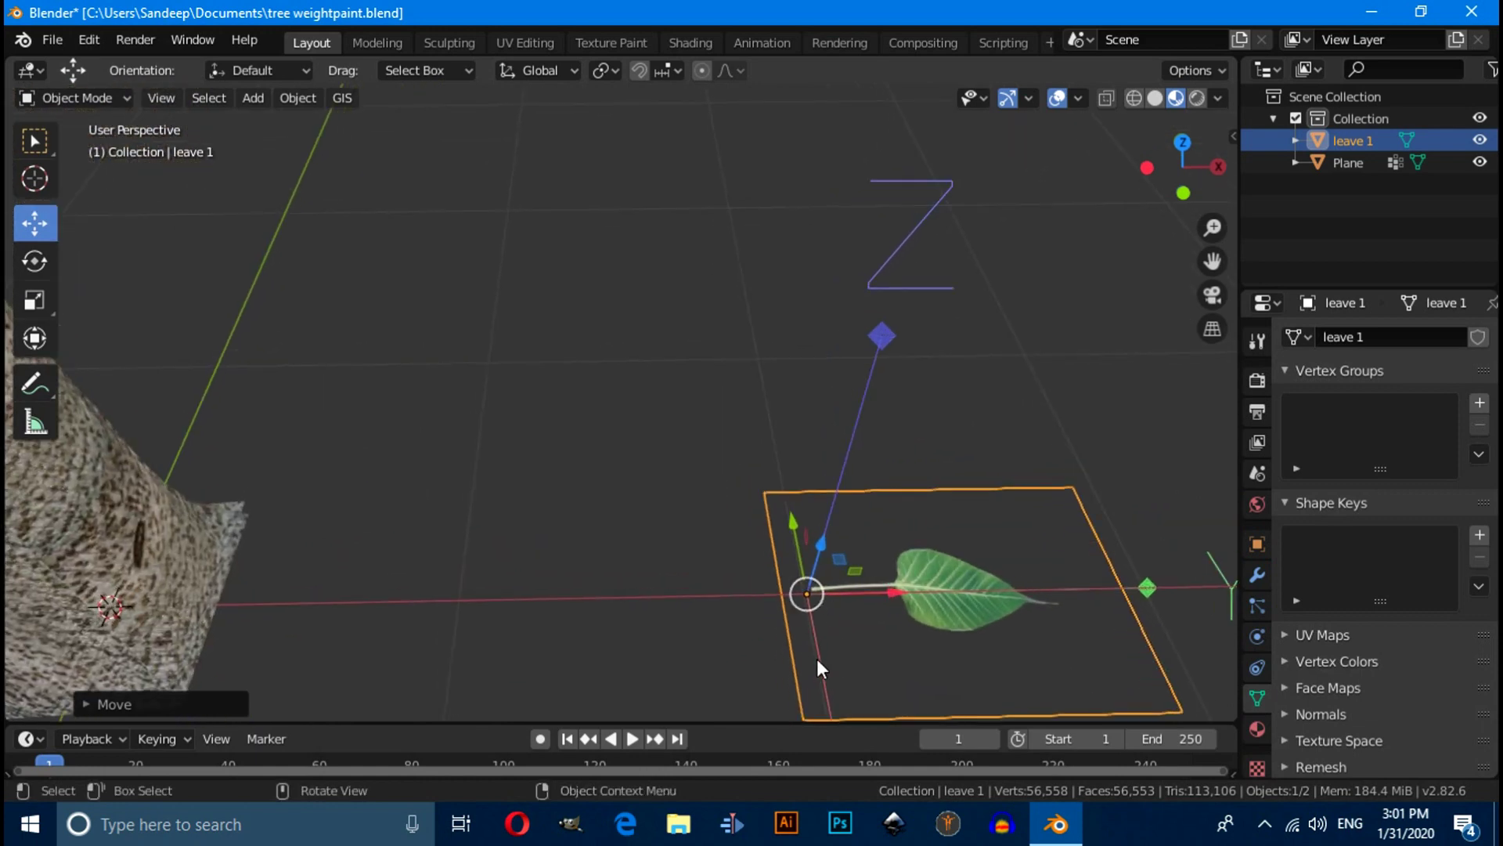
scroll(816, 640, down, 3)
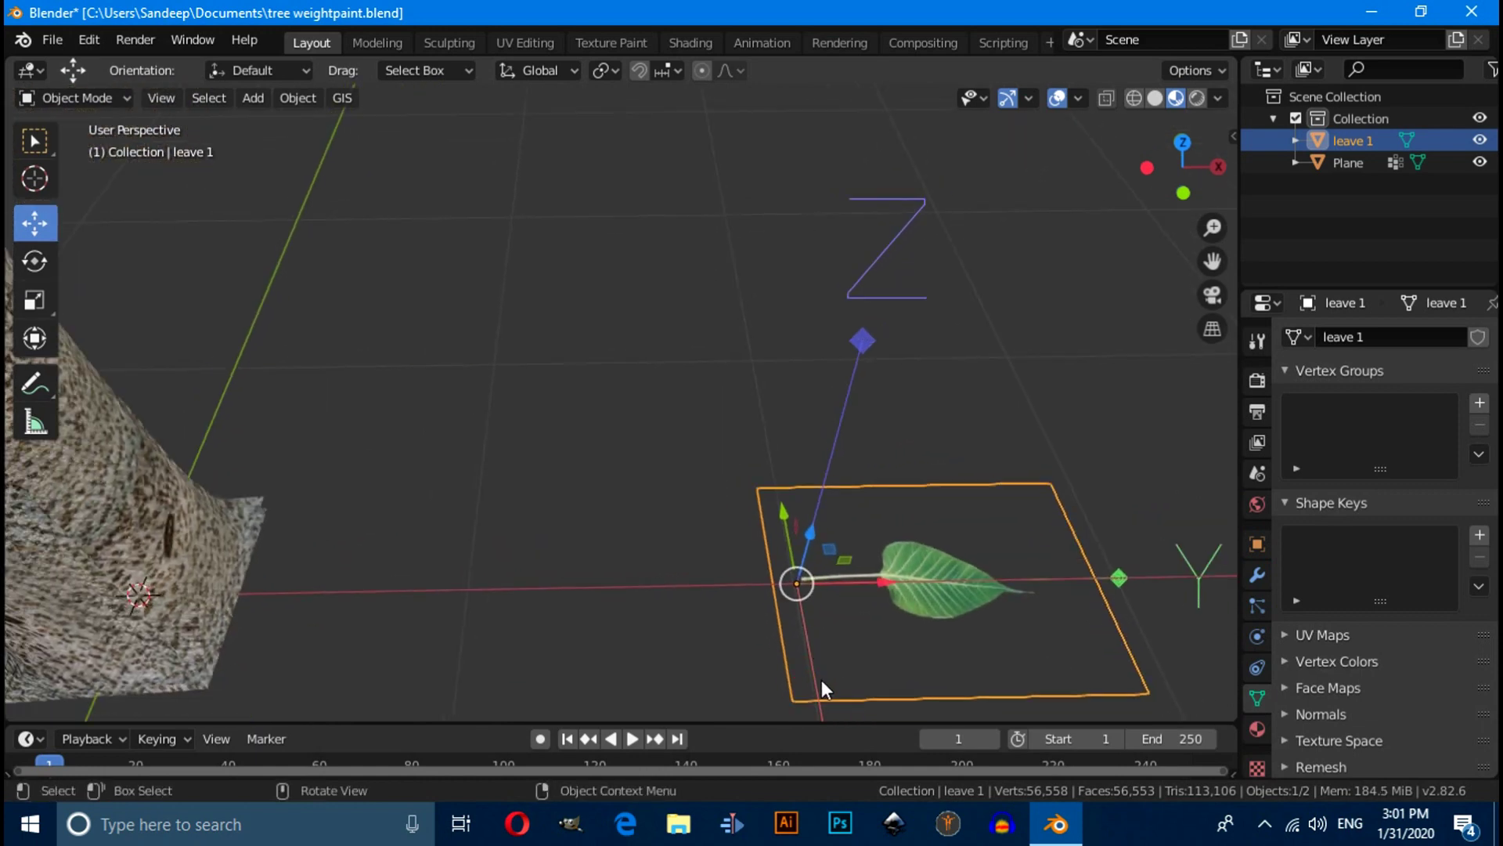
scroll(820, 693, down, 2)
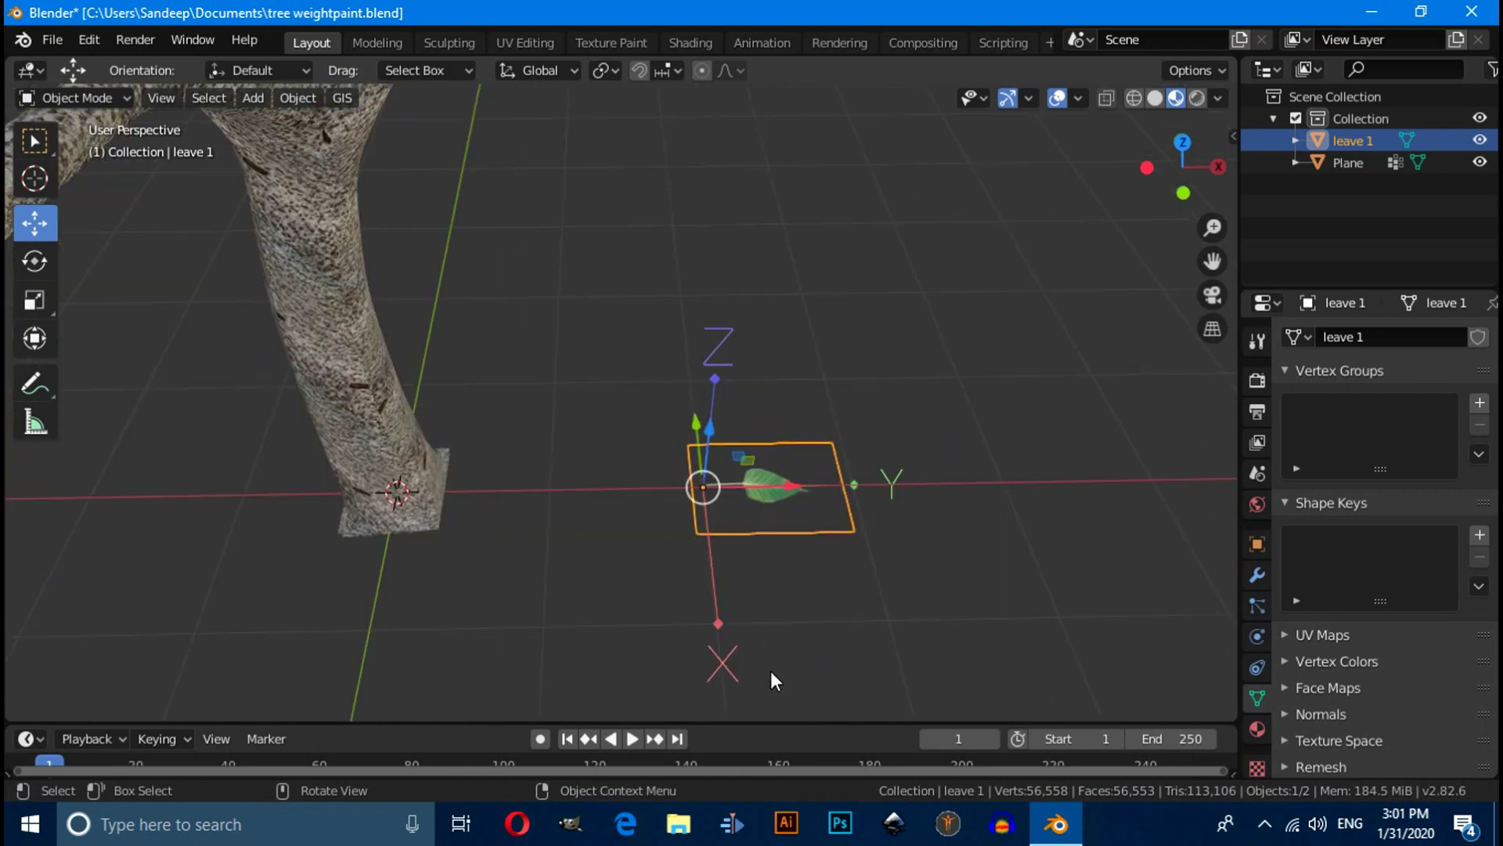
Reselect the leaf, nudge its origin slightly, then turn Affect Only Origins off again
click(716, 601)
middle_drag(717, 602, 758, 585)
click(819, 544)
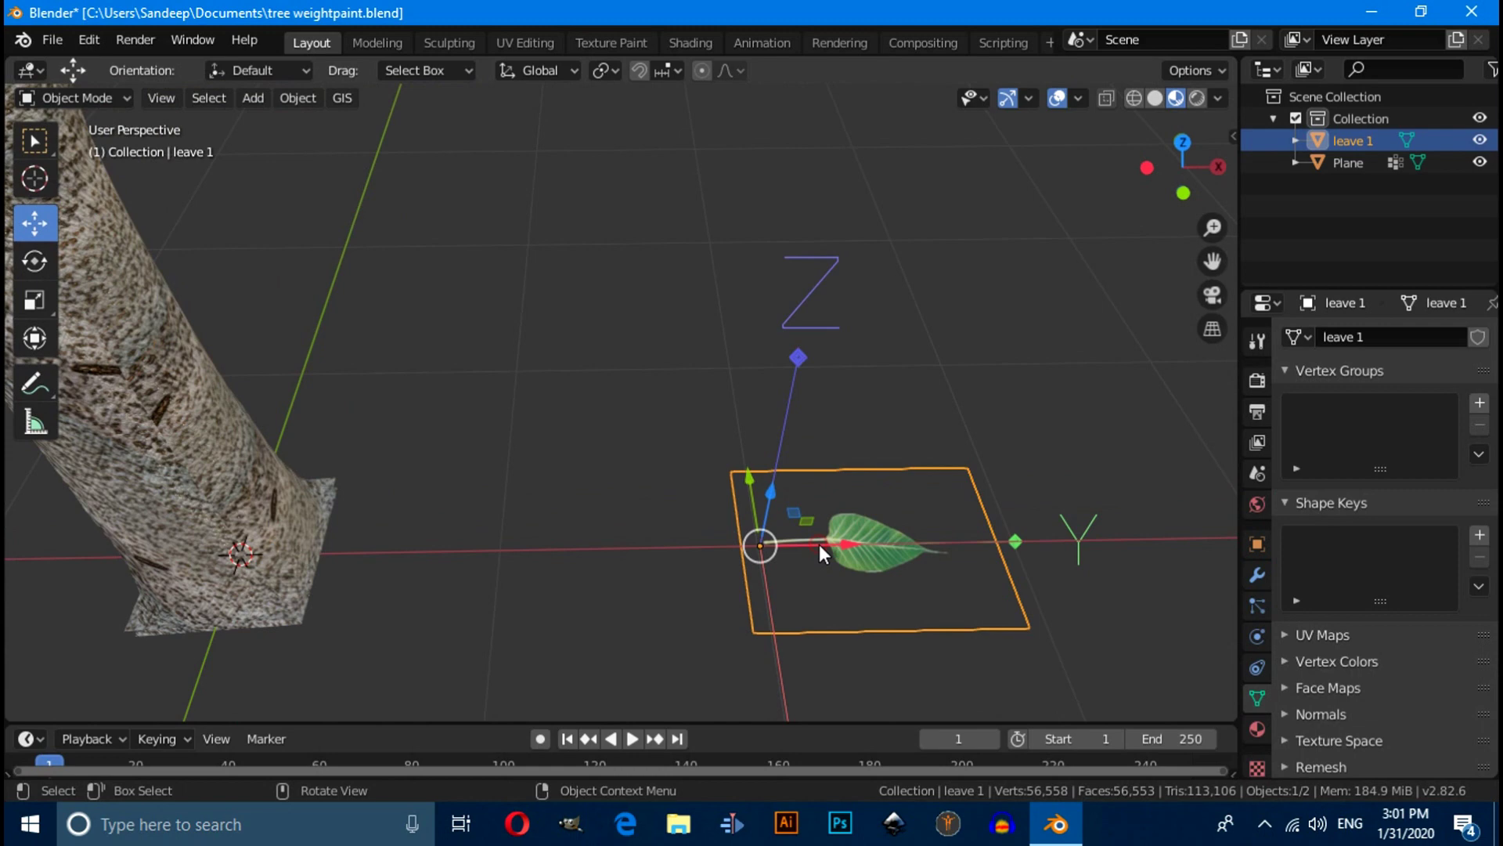
drag(770, 491, 893, 513)
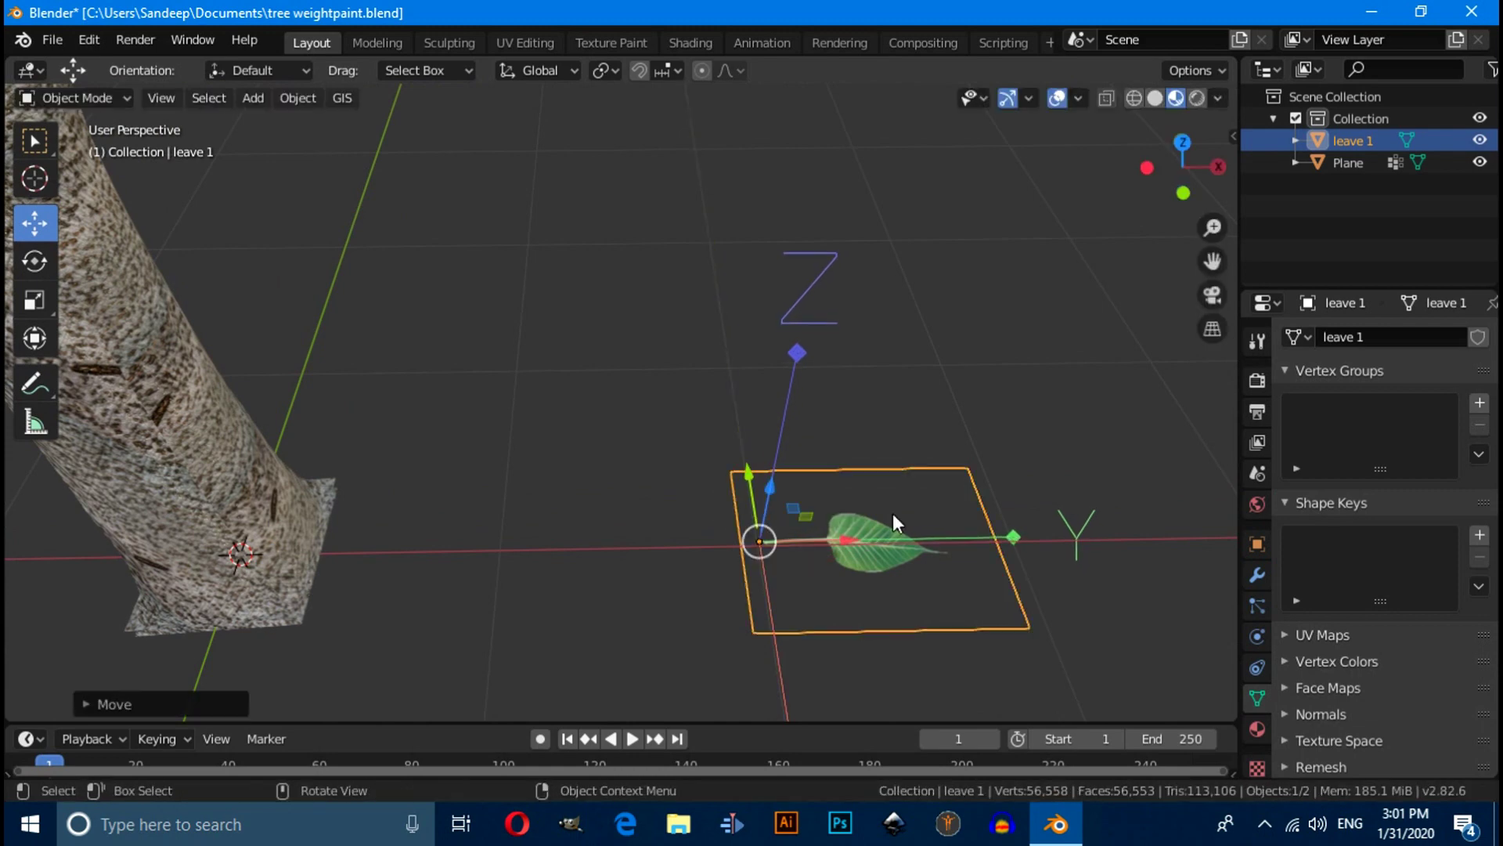
click(1219, 67)
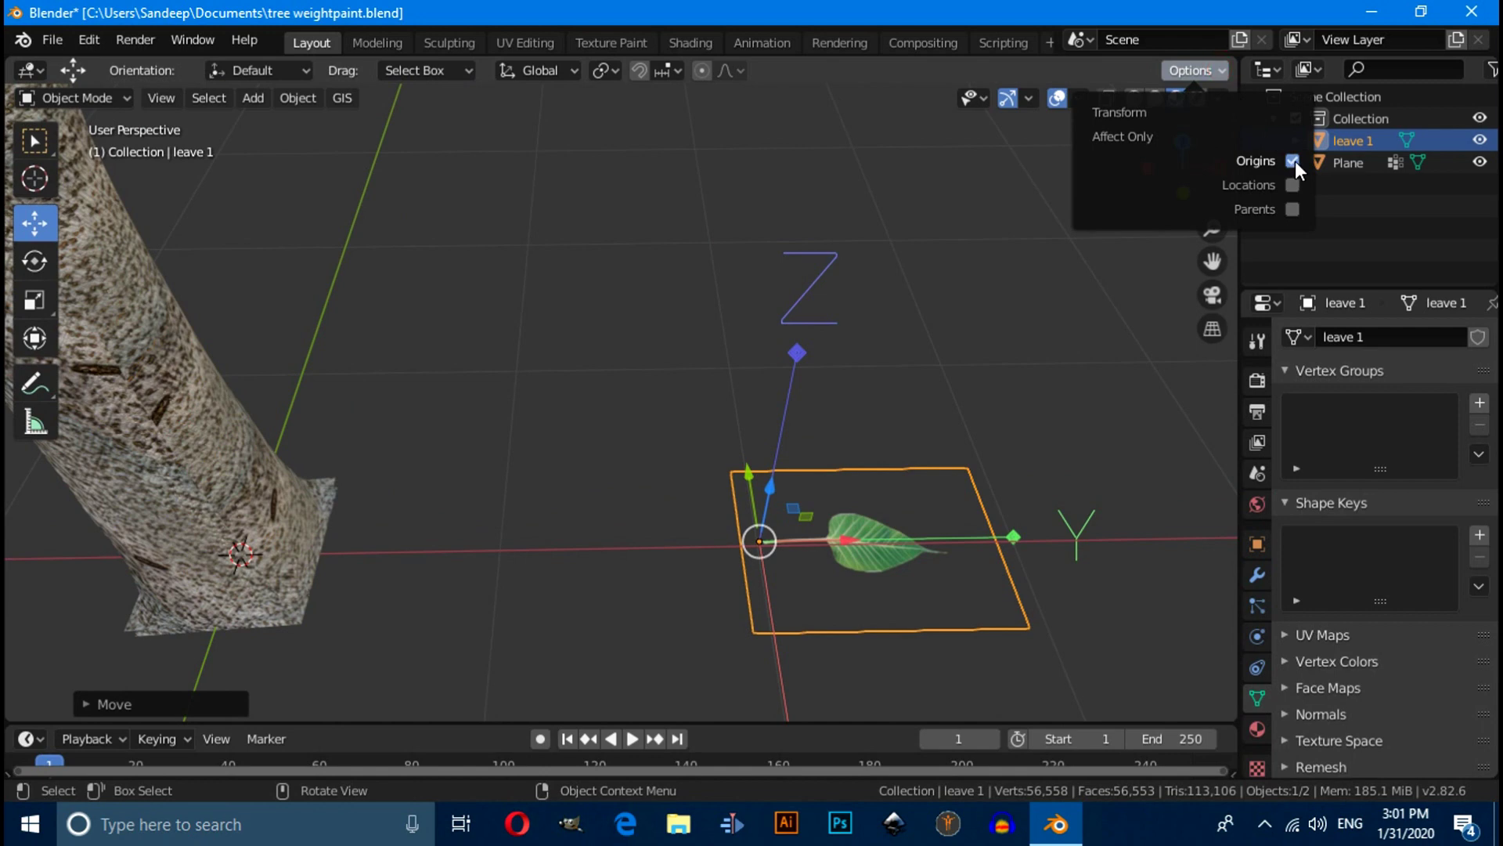
click(1293, 162)
middle_drag(909, 419, 877, 438)
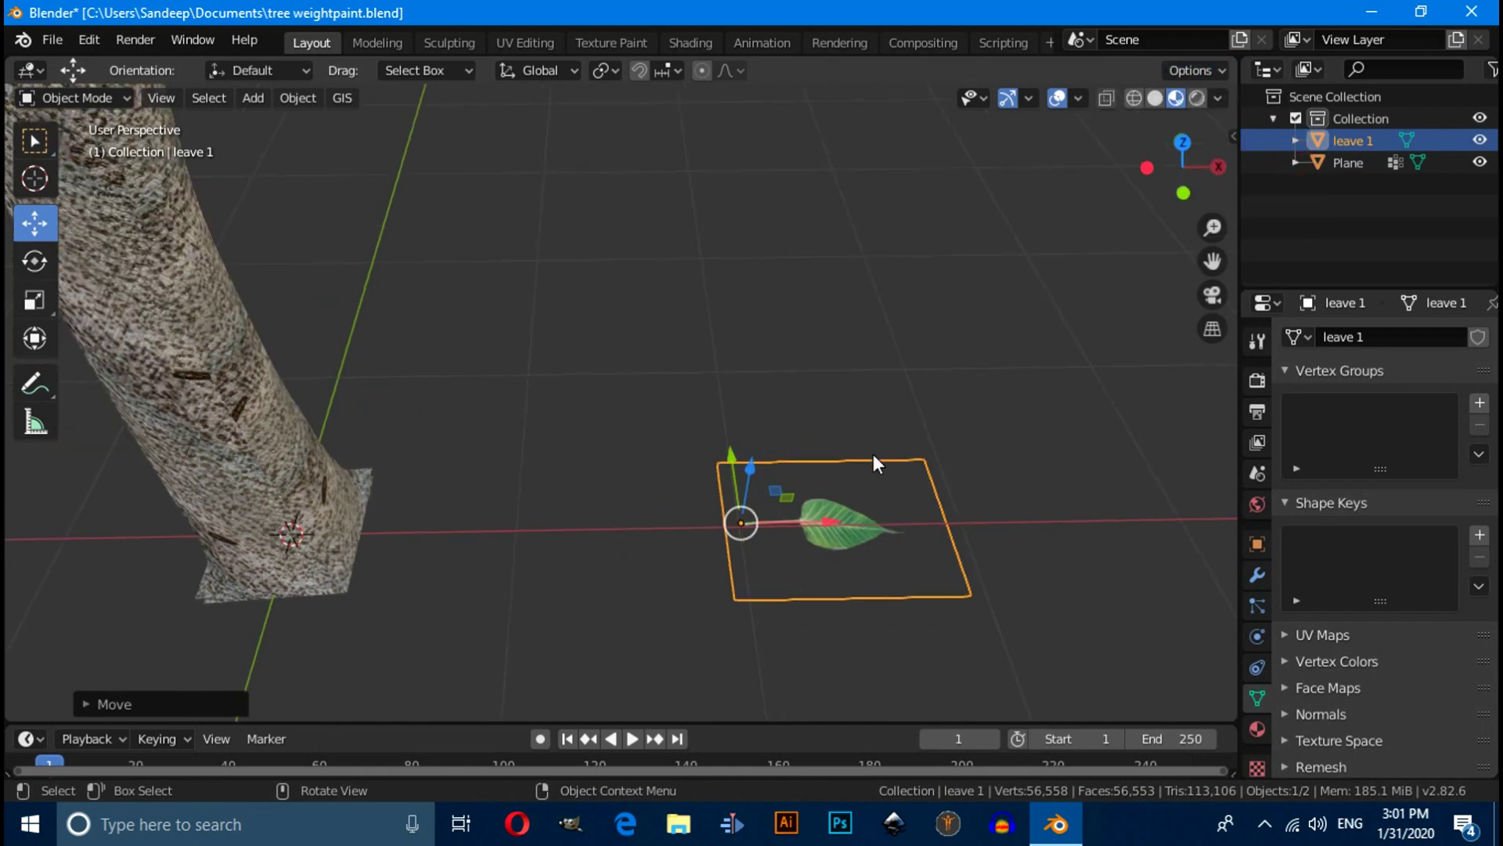
key(ctrl+a)
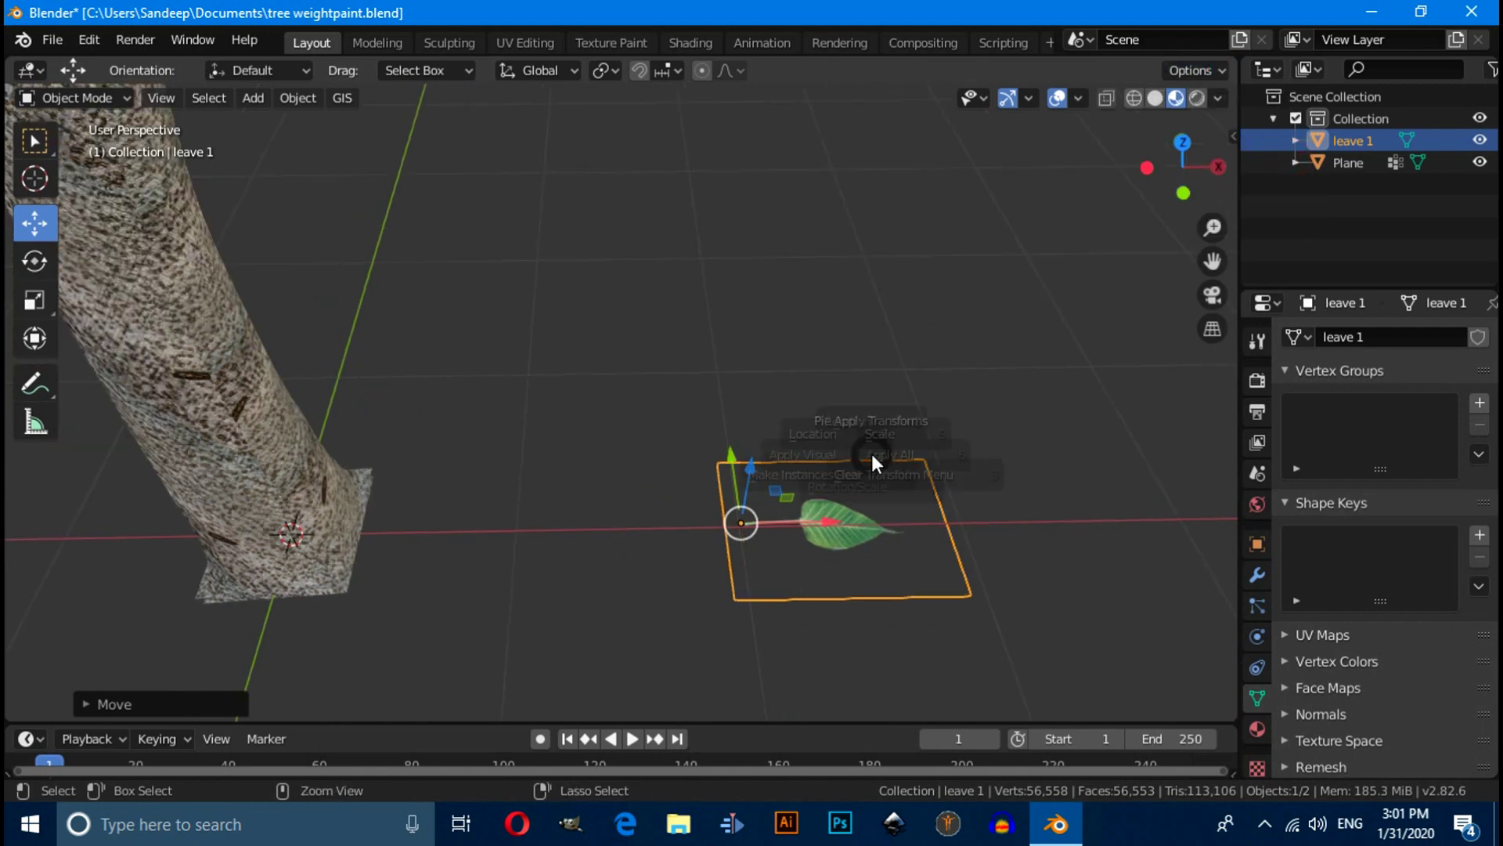
Orbit the view to show tree and leaf, then select the tree object
click(842, 580)
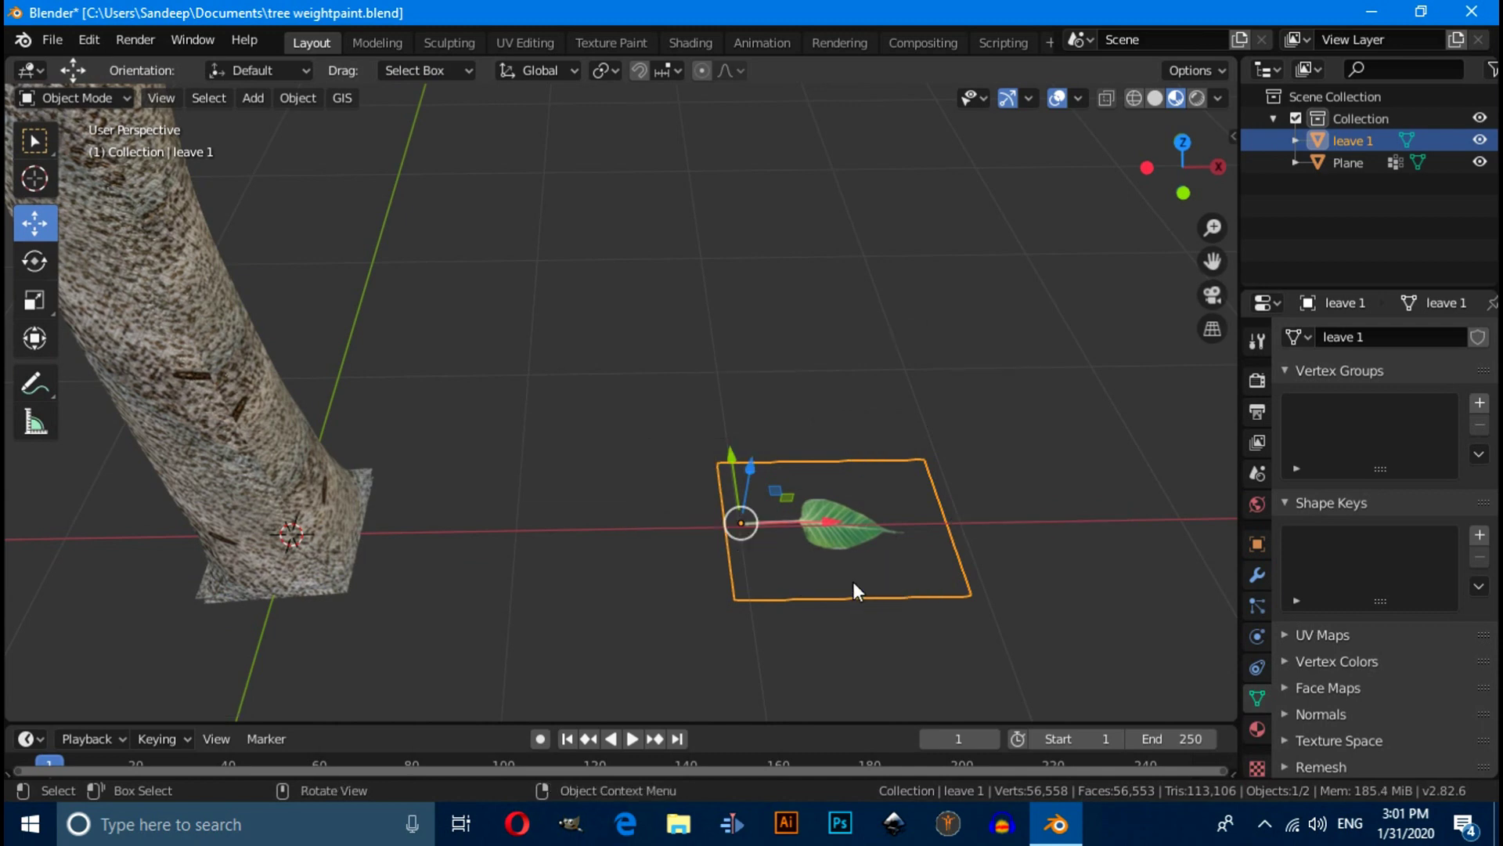
middle_drag(853, 581, 732, 514)
middle_drag(489, 347, 410, 312)
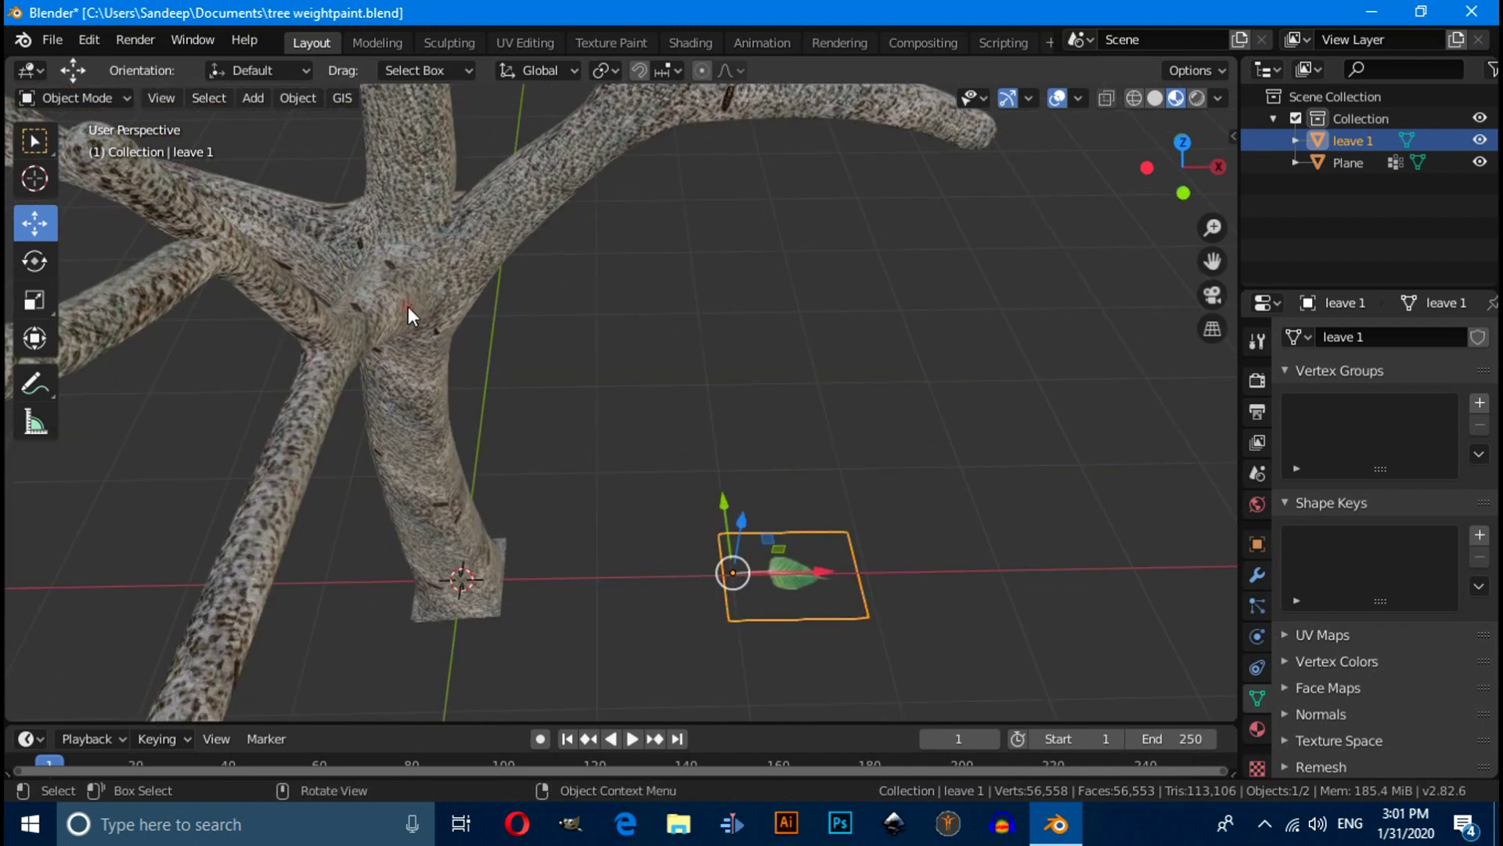
click(410, 313)
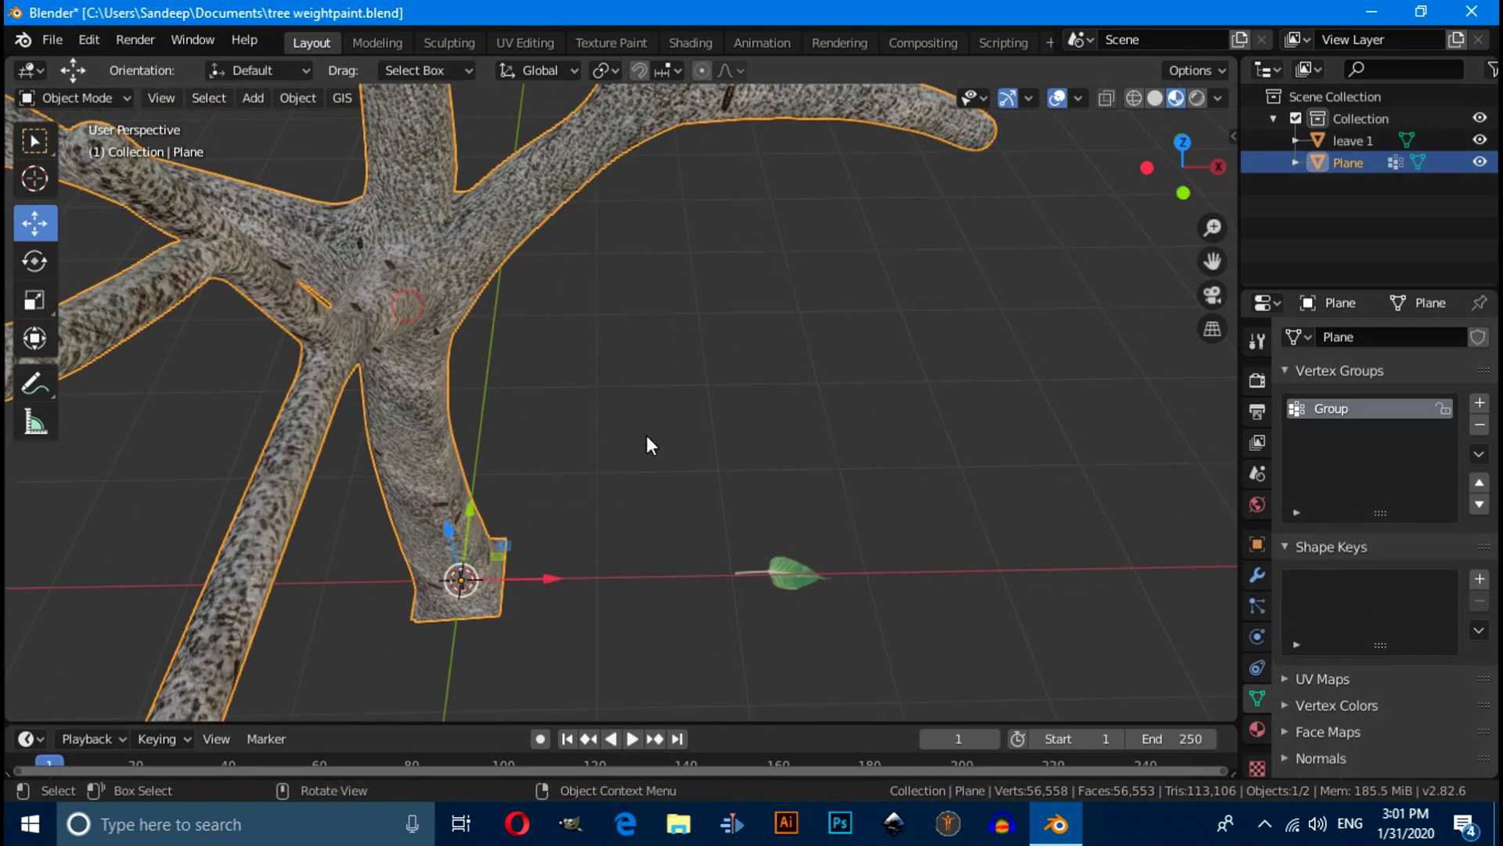
Add a Hair particle system to the tree and set Render As to Object
click(1257, 605)
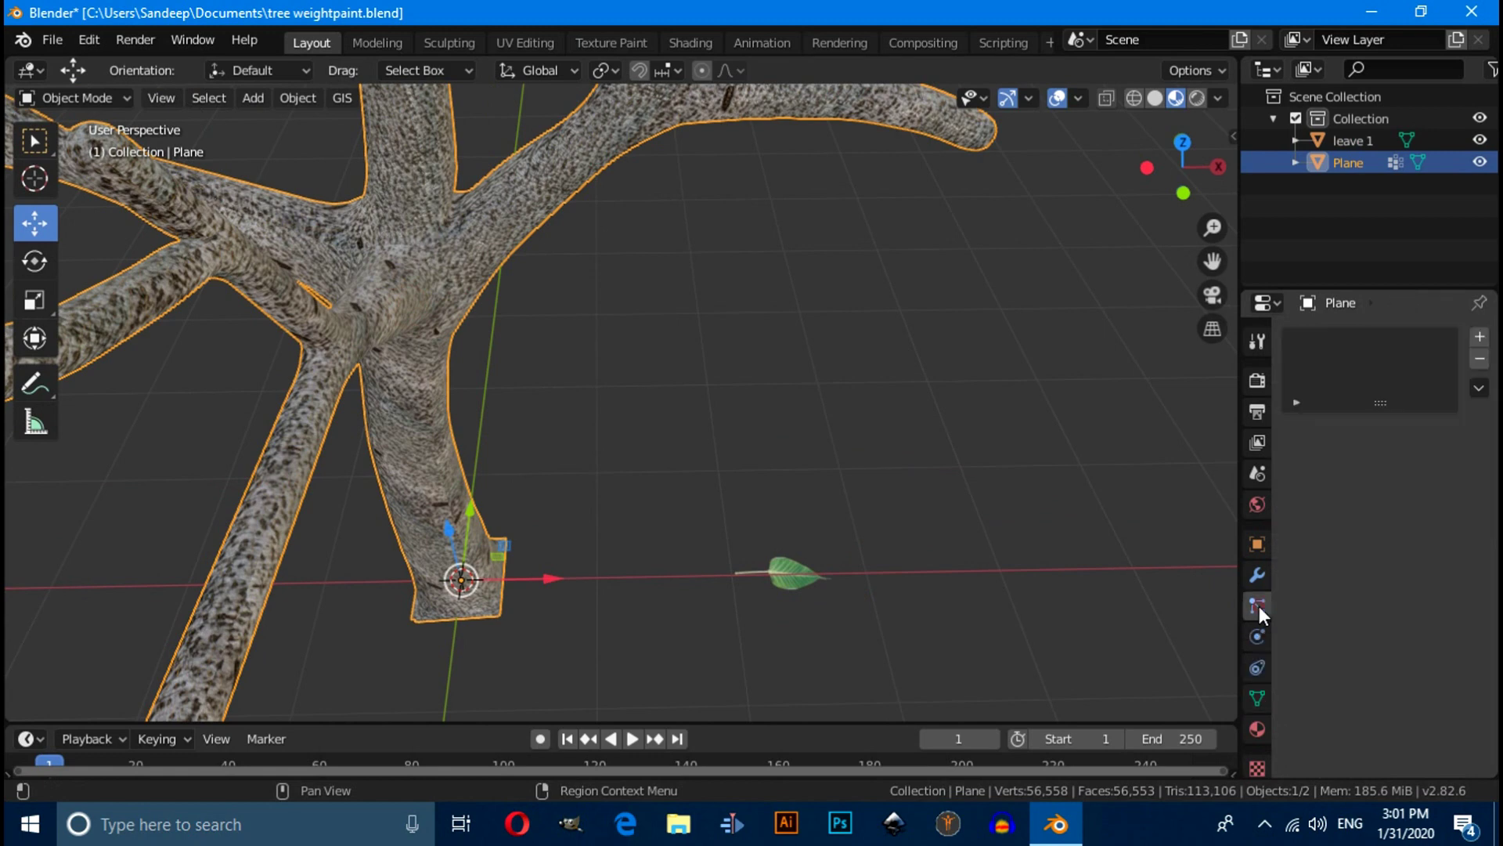
click(1481, 338)
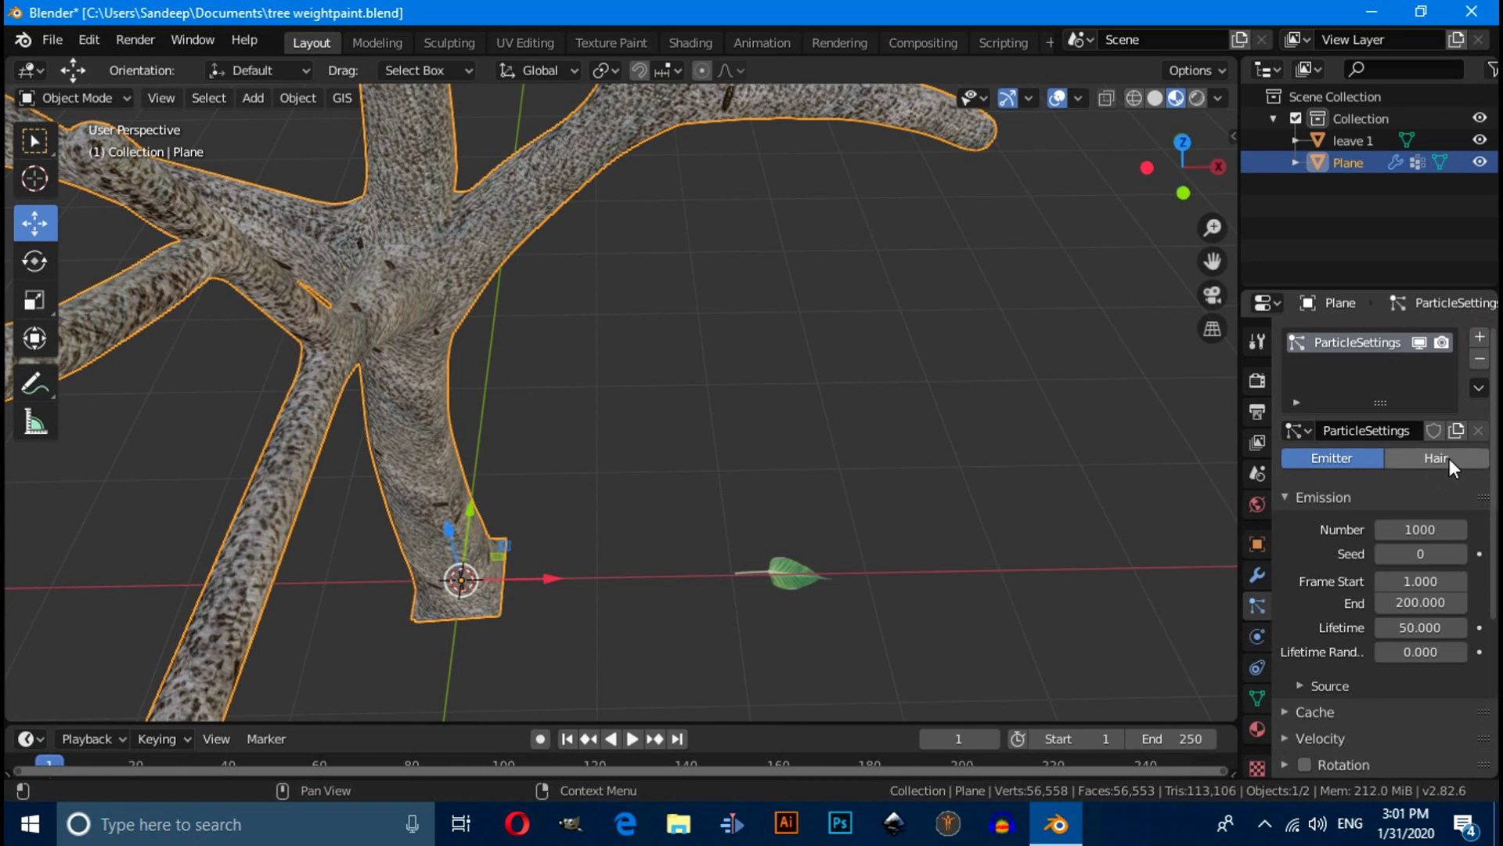
scroll(1463, 552, down, 5)
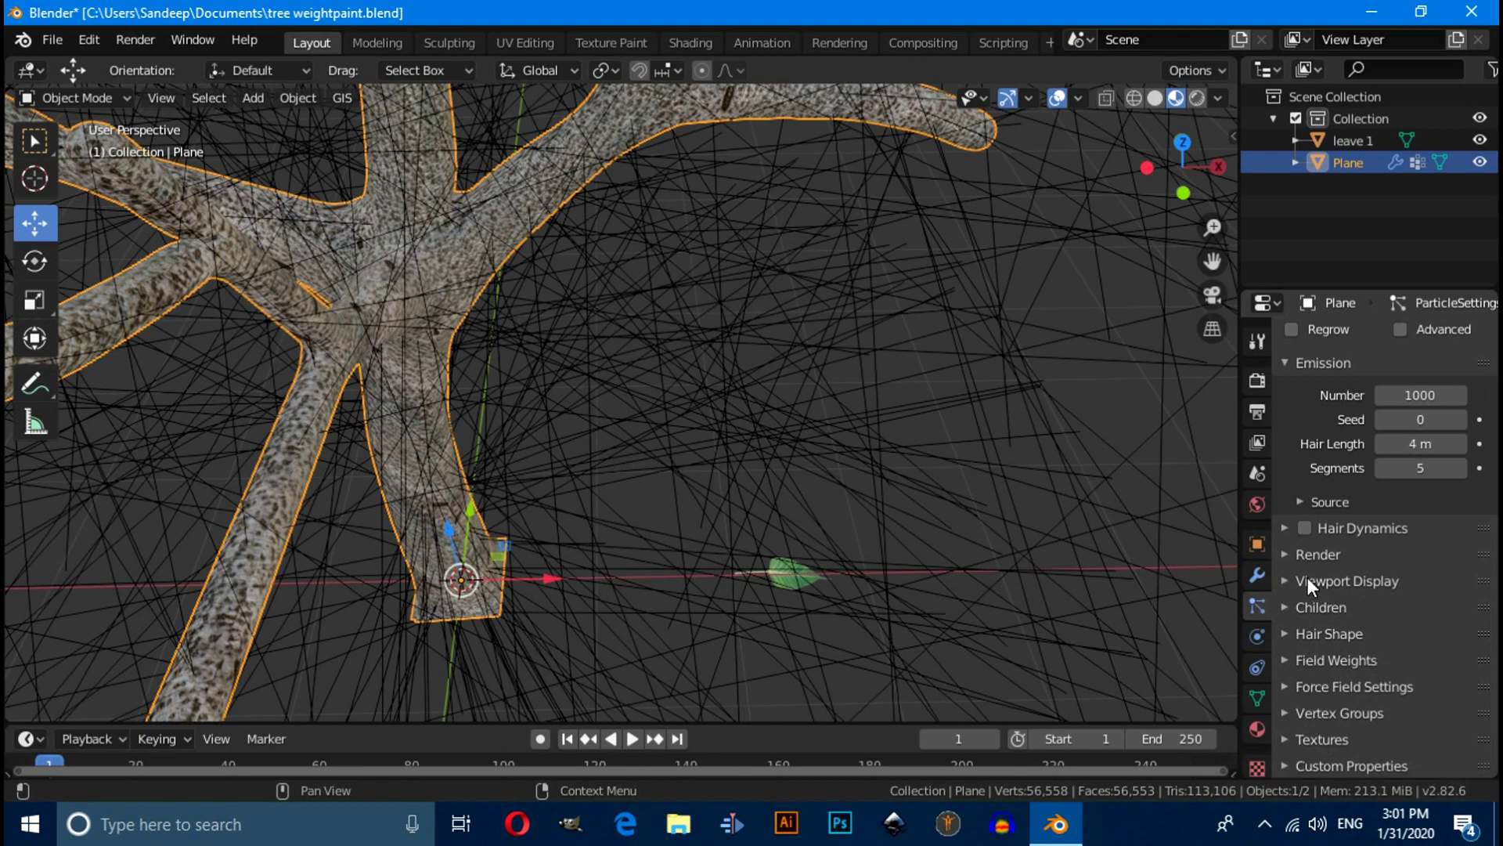
click(1290, 557)
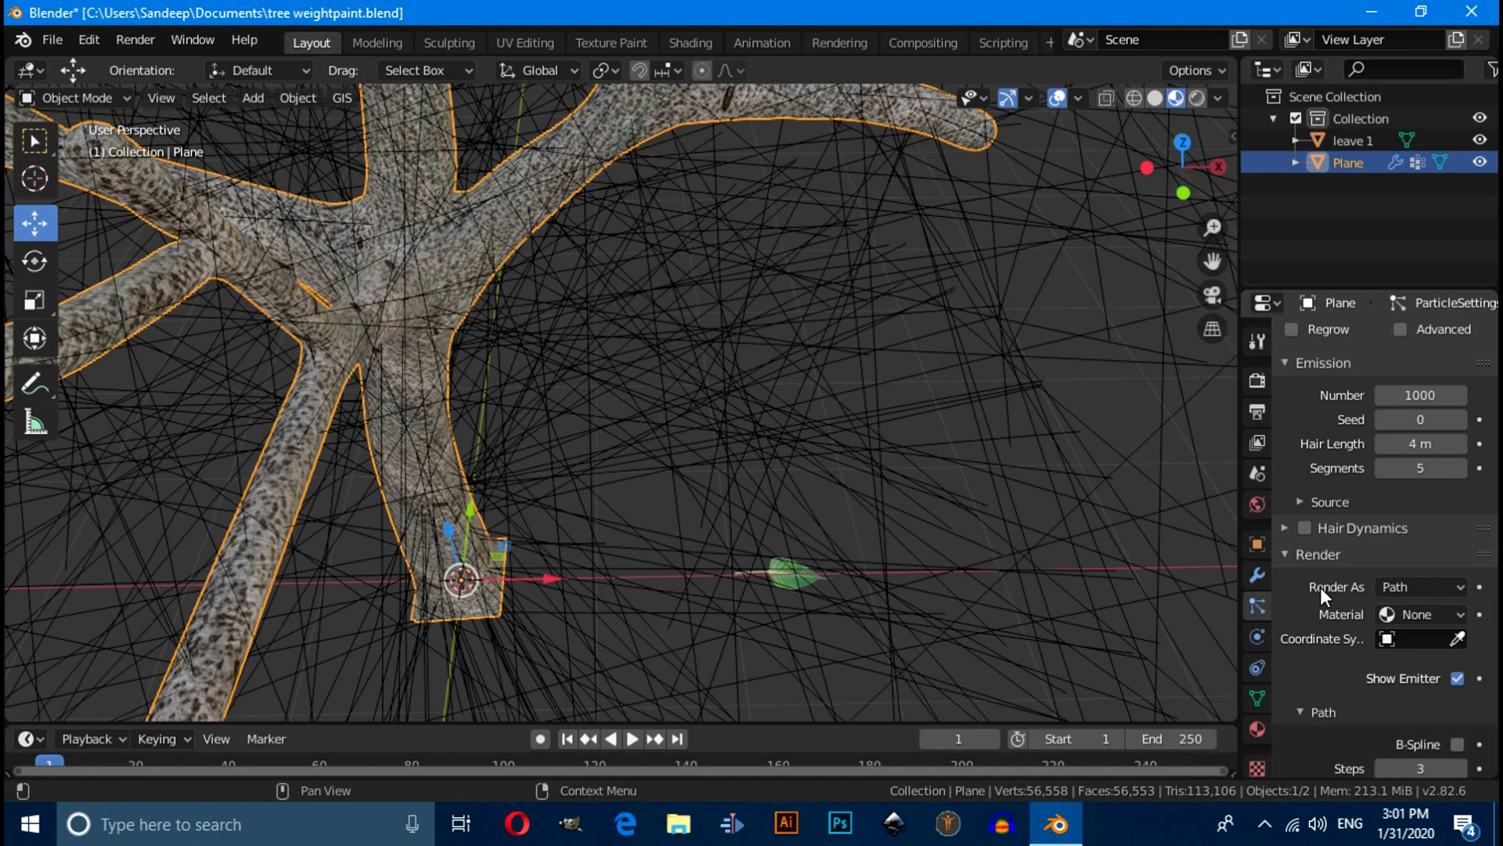
click(1379, 589)
click(1370, 660)
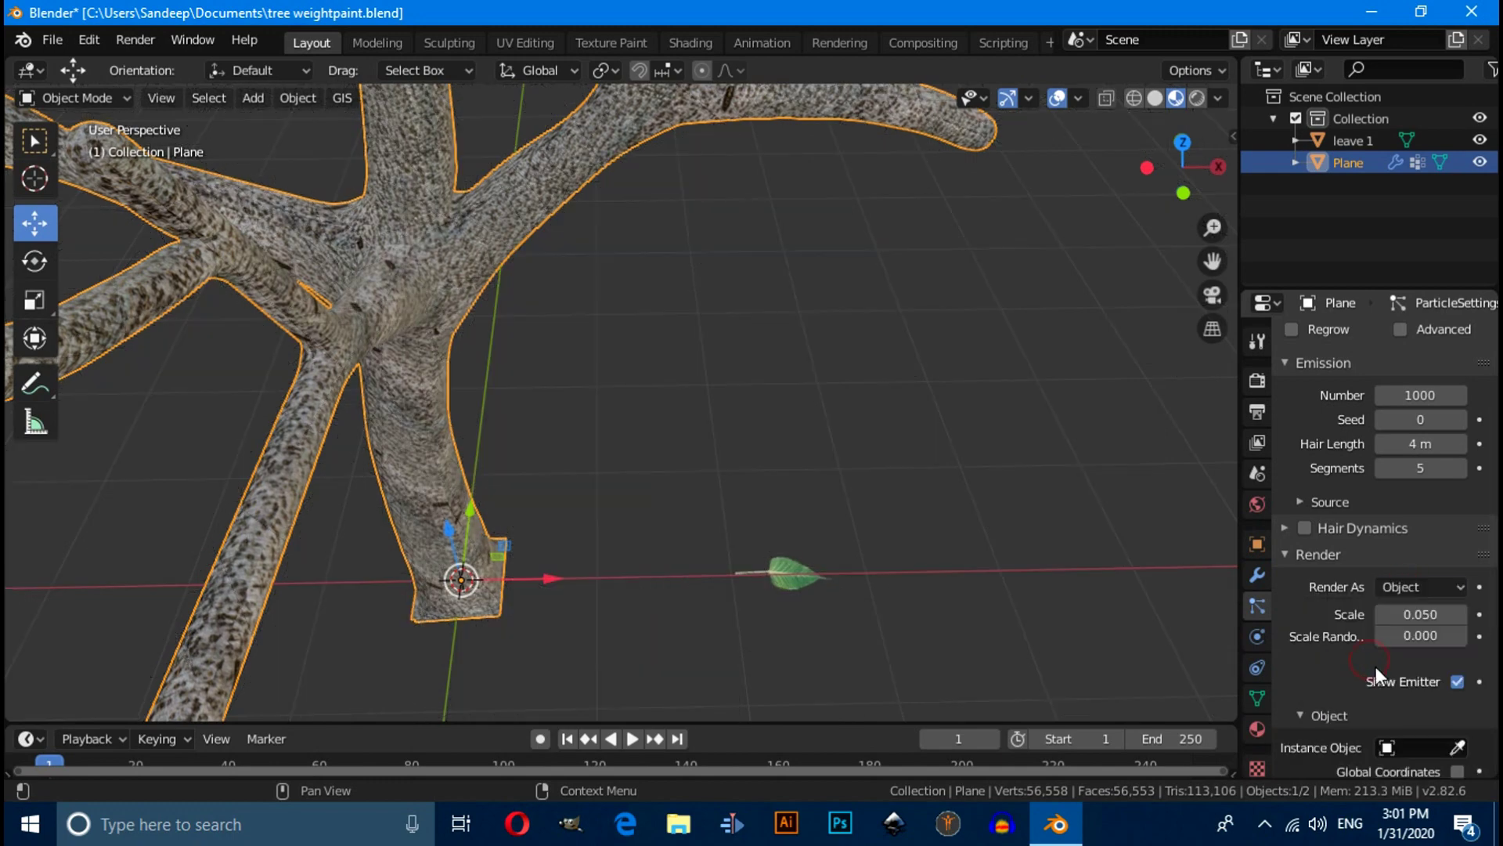
scroll(1416, 688, down, 3)
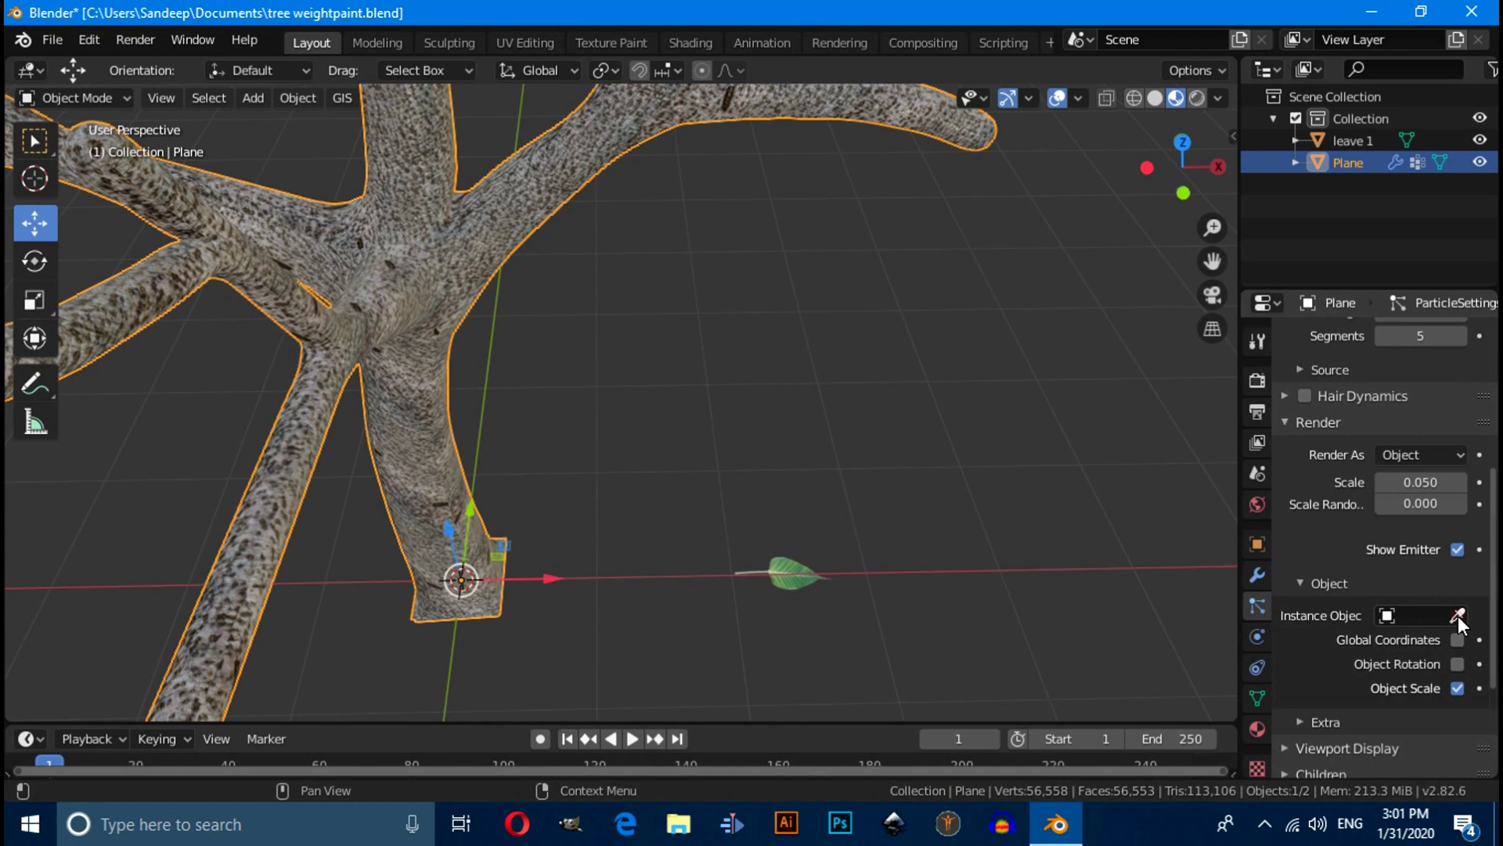
Use leave 1 as the Instance Object and set density to the Group vertex group
click(1458, 615)
click(789, 563)
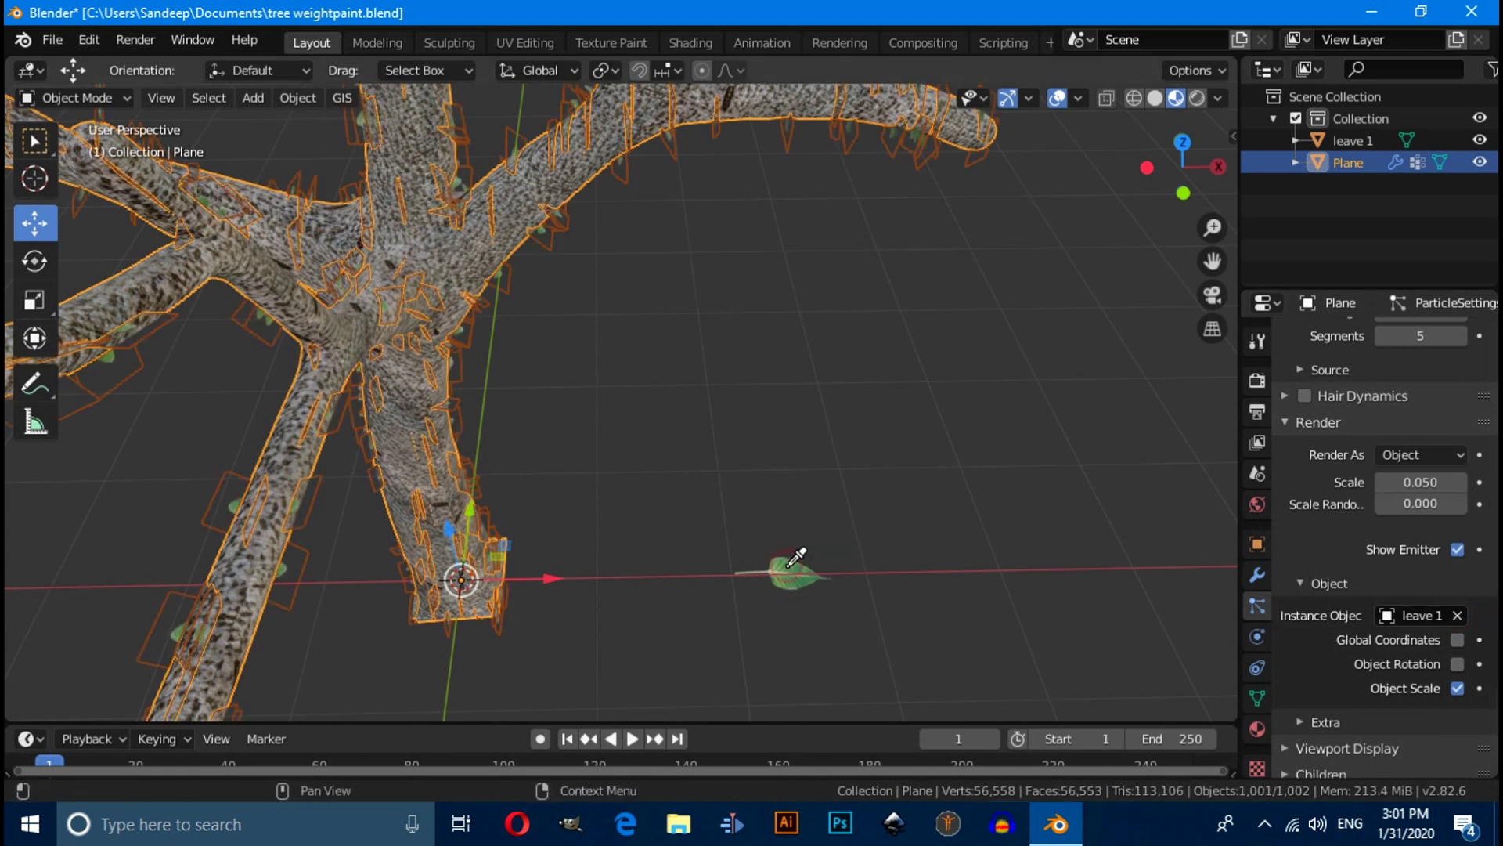
scroll(1331, 675, down, 5)
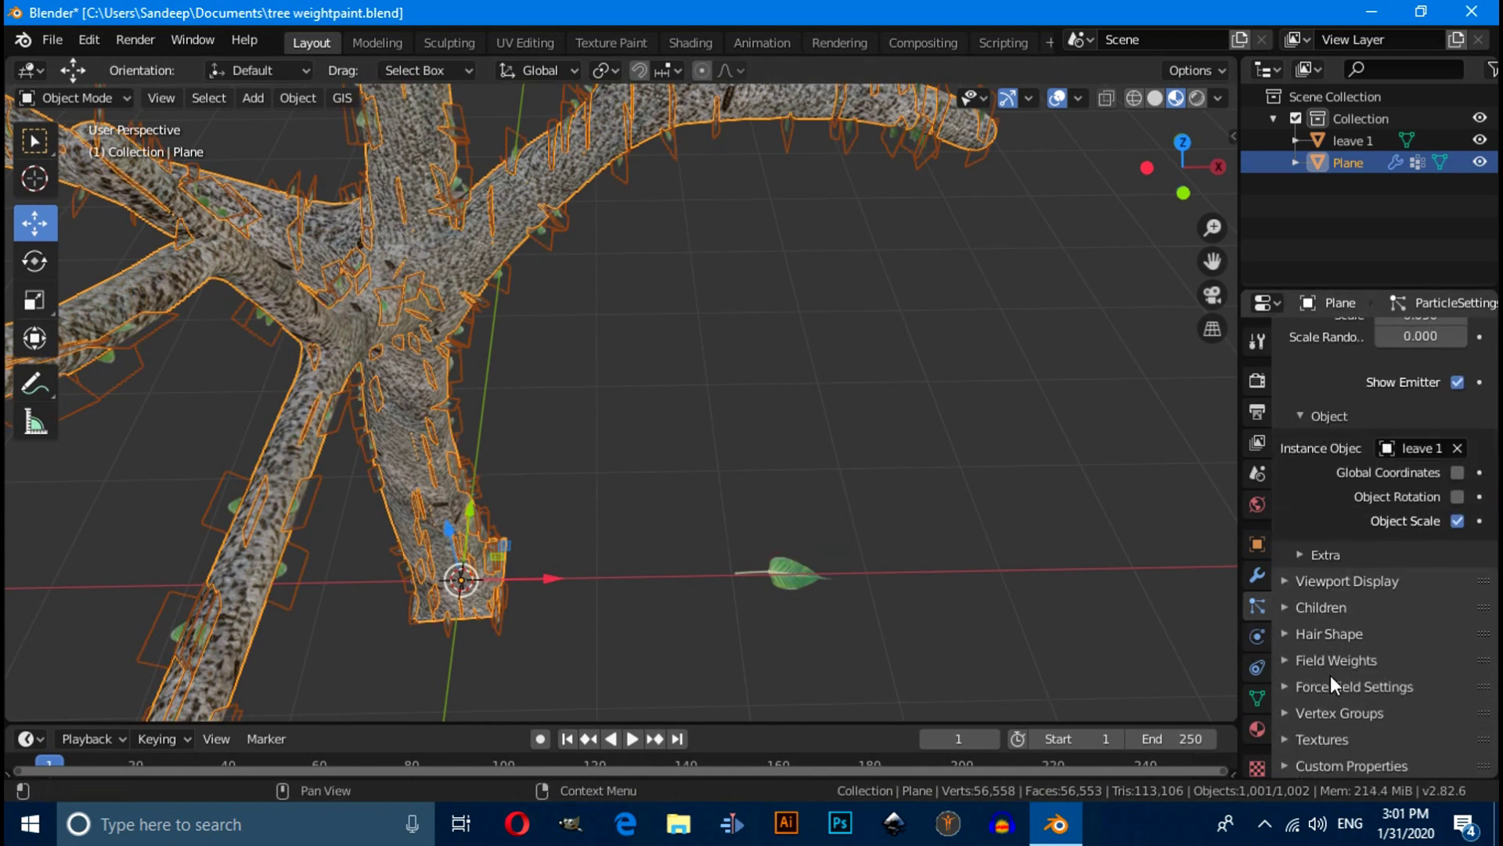
click(1298, 711)
scroll(1355, 714, down, 2)
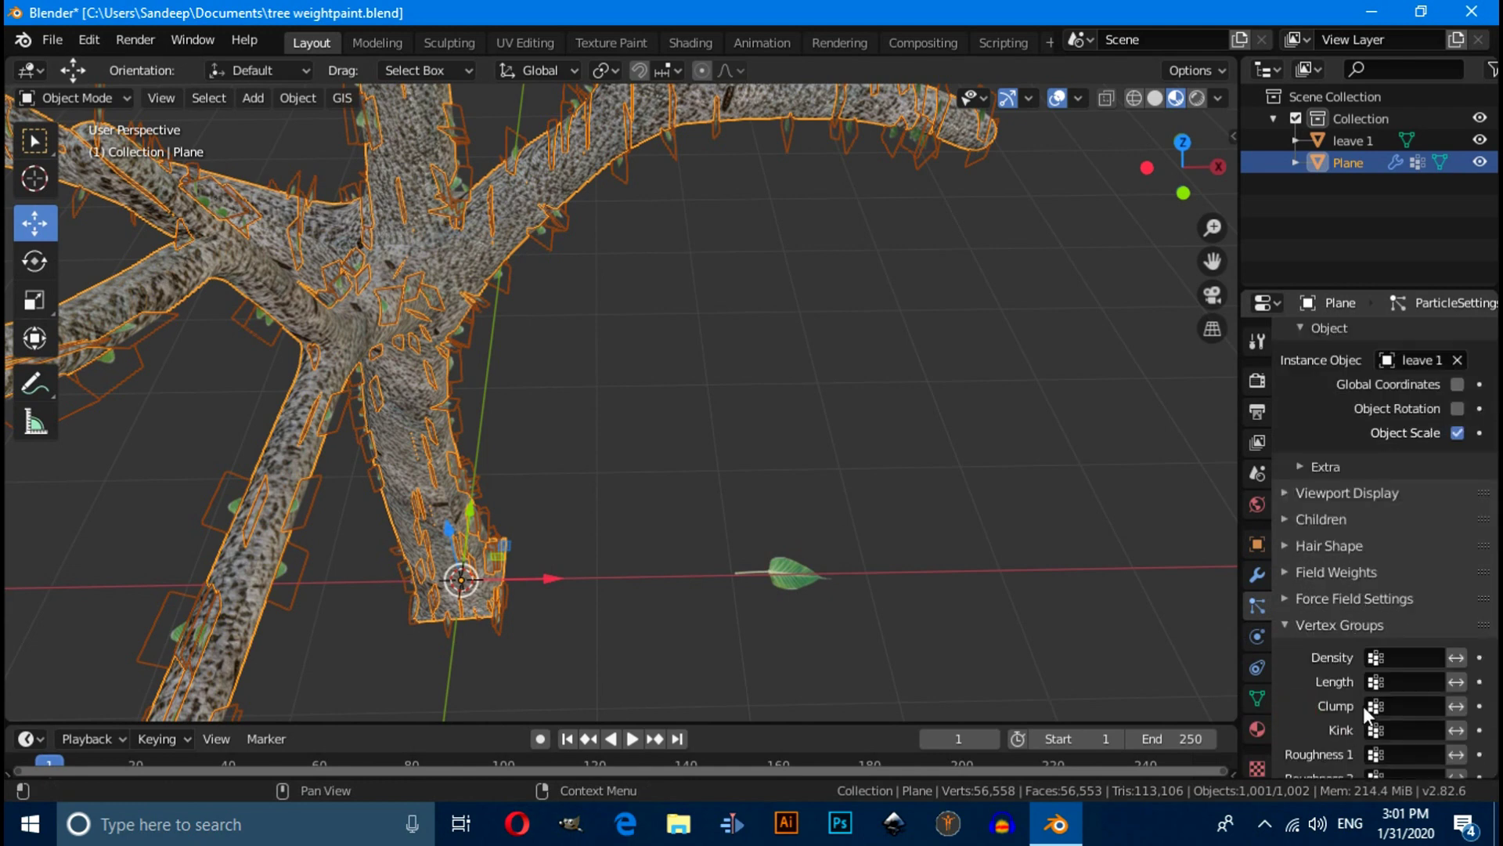
click(1399, 657)
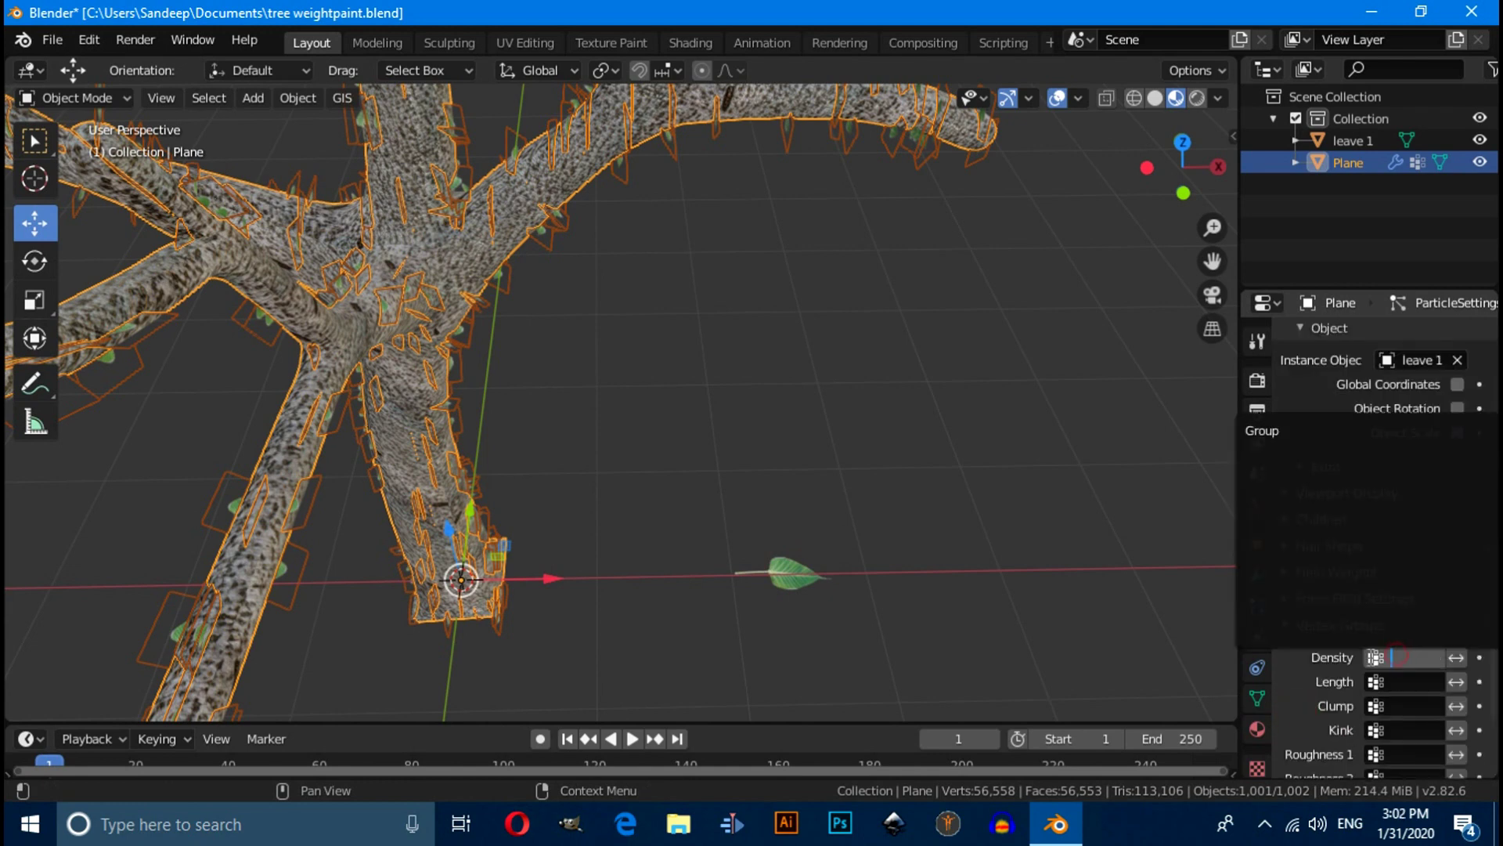
click(1261, 432)
Increase the leaf particle Scale from 0.050 to 0.180
middle_drag(927, 465, 913, 418)
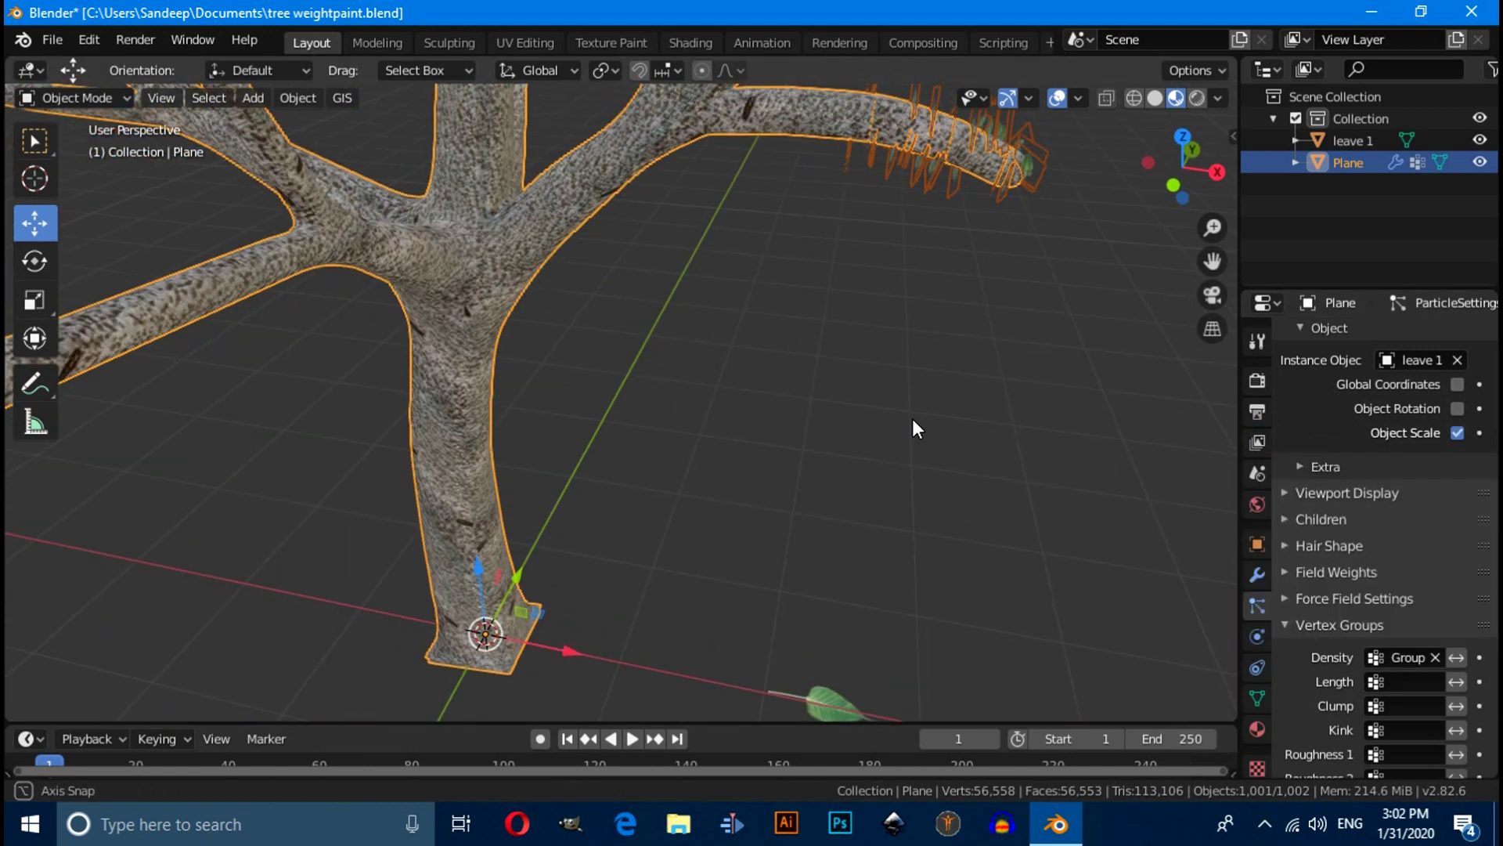
scroll(1432, 689, down, 3)
scroll(1432, 689, up, 7)
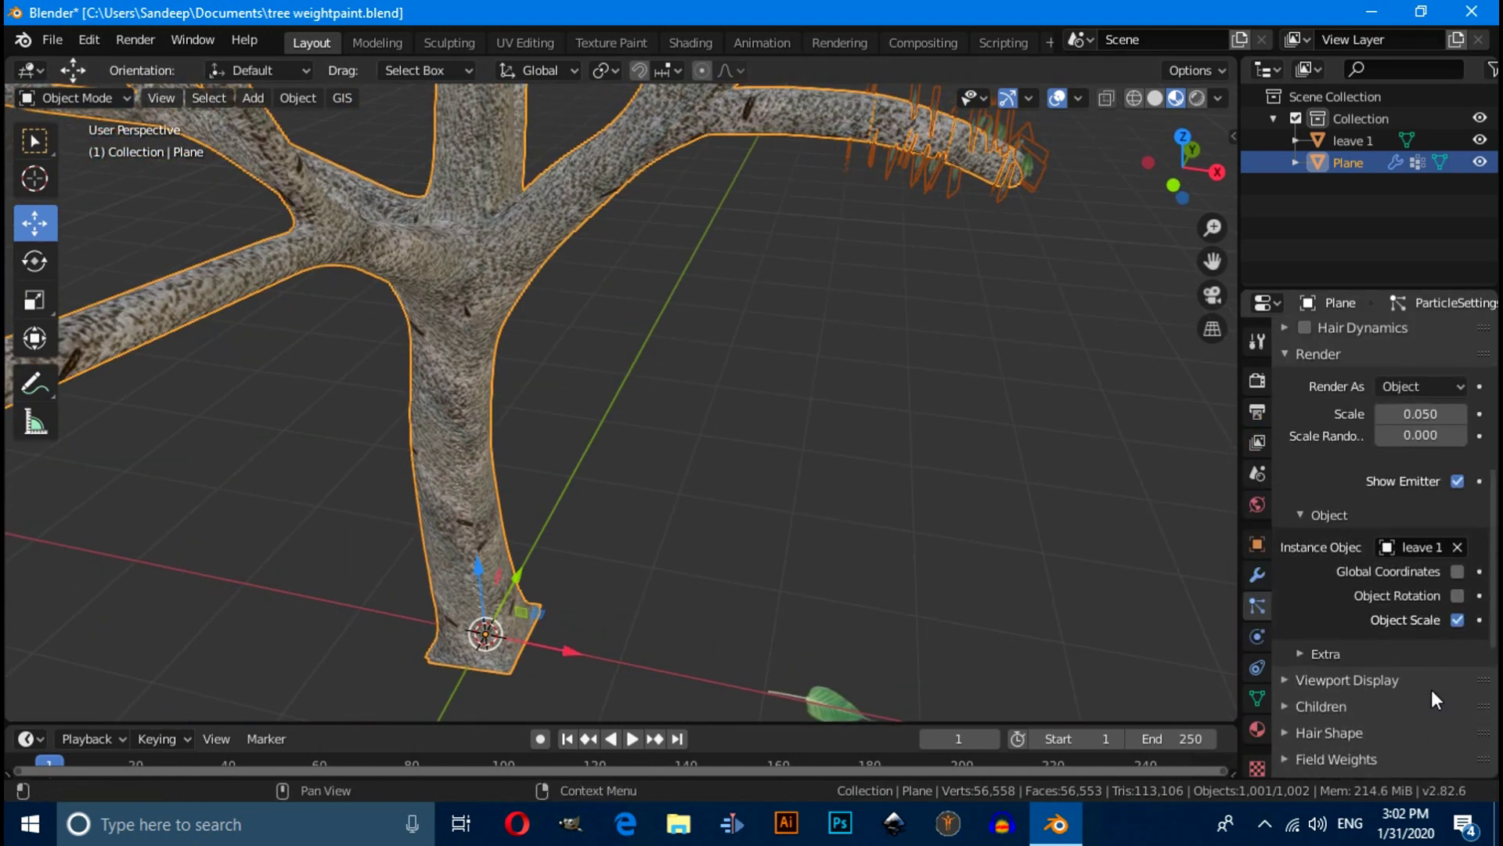
click(1421, 417)
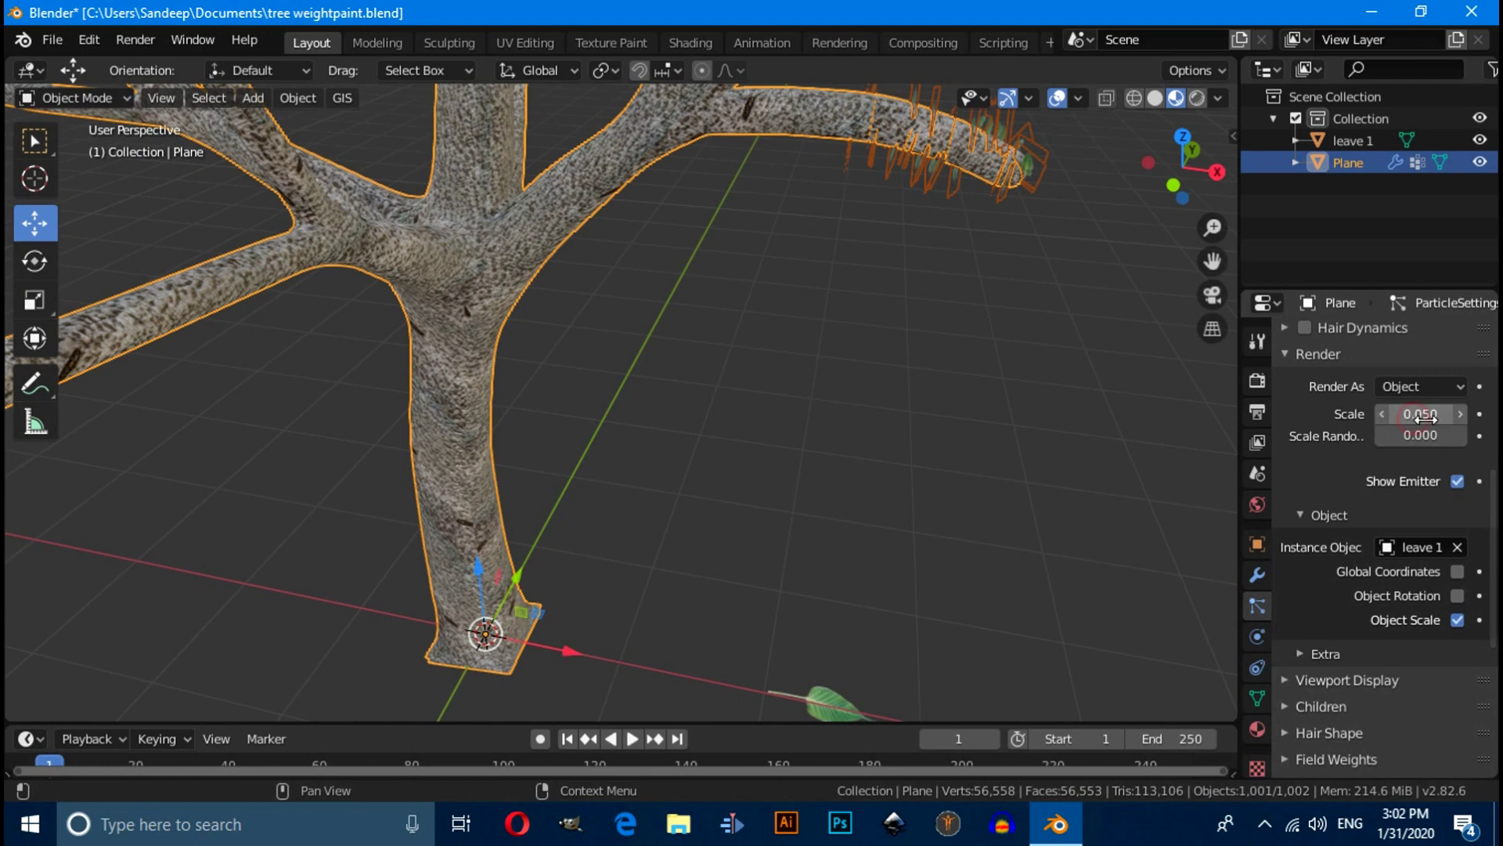
drag(1421, 417, 1468, 417)
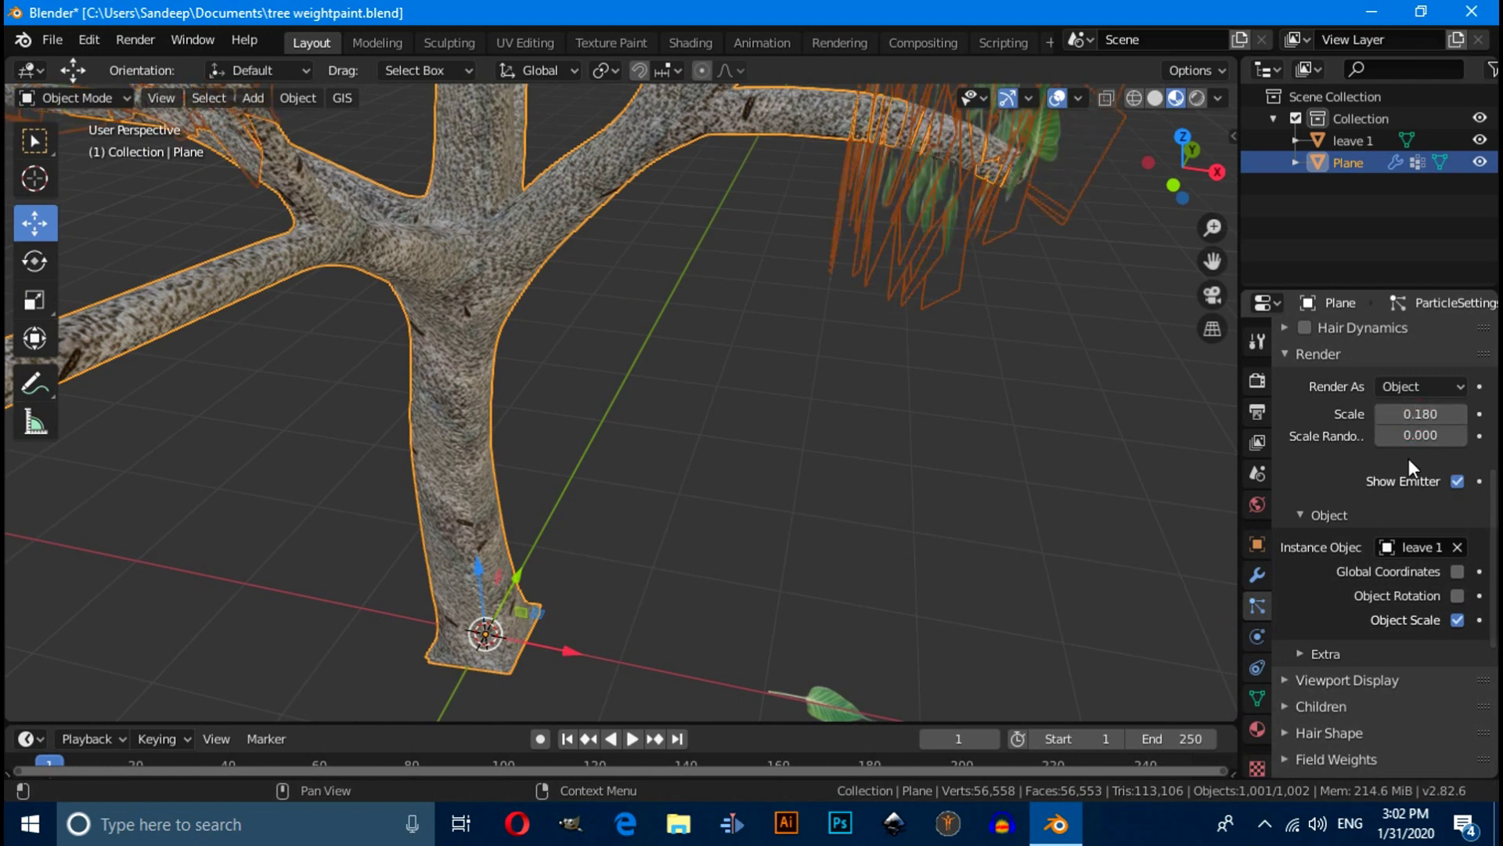
Enable Object Rotation and Advanced, turn on Rotation, and set Orientation Axis to Normal
click(1457, 595)
scroll(1360, 507, up, 8)
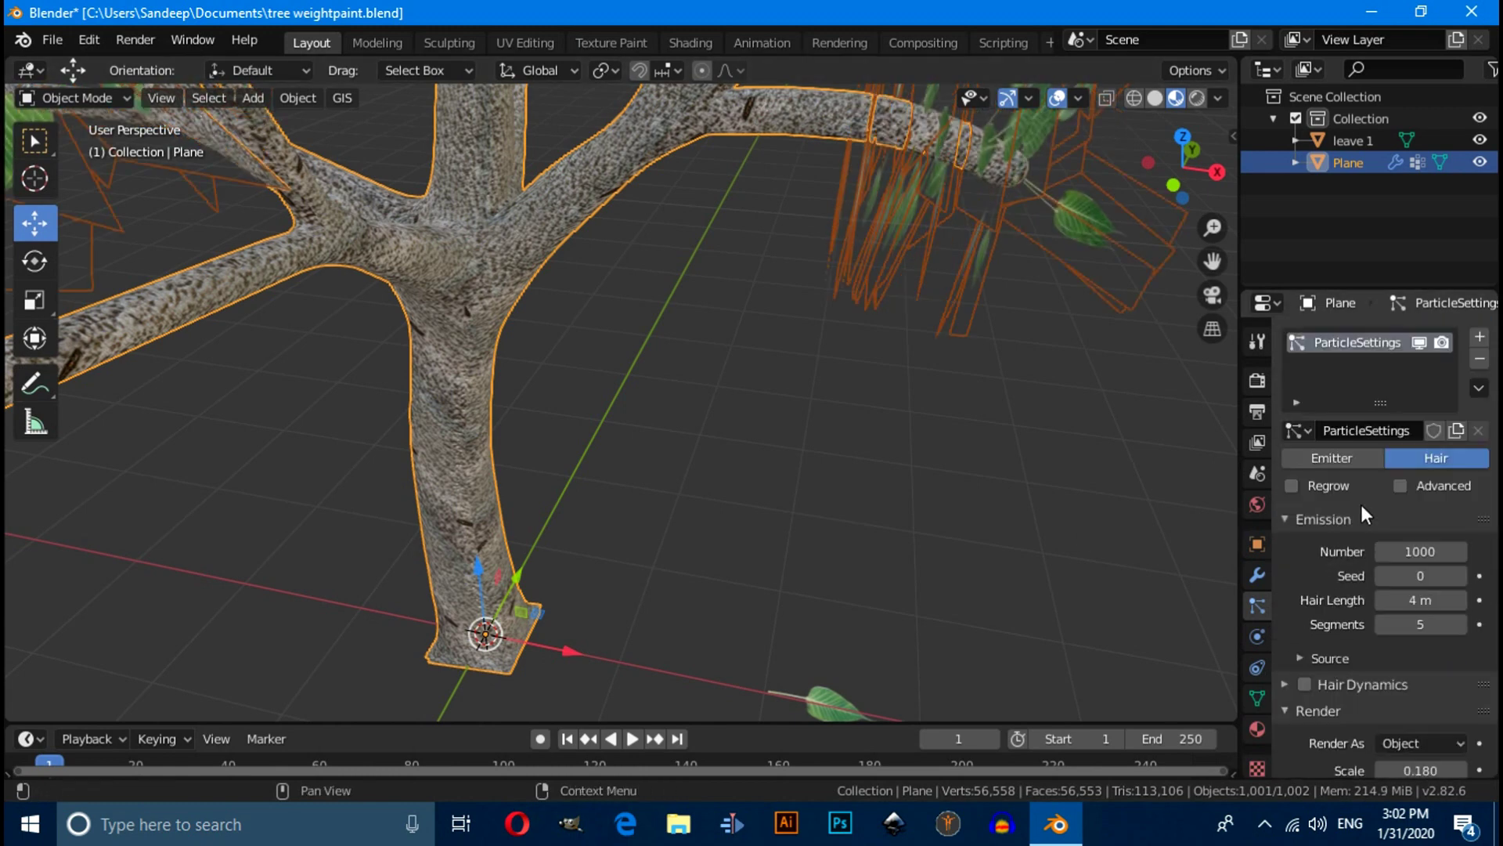
click(1401, 485)
scroll(1400, 490, down, 3)
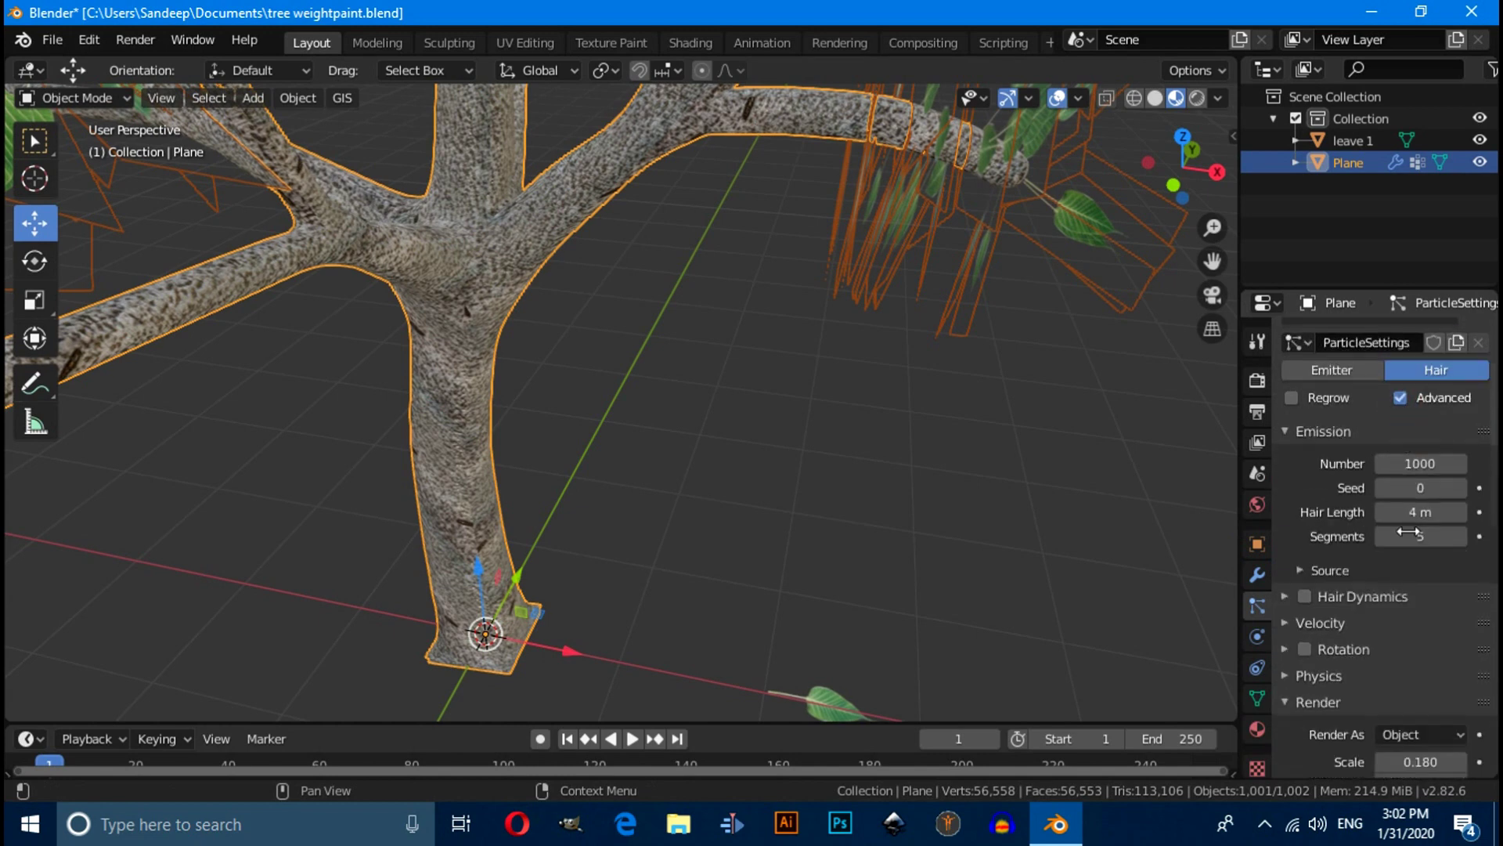
click(1304, 649)
click(1286, 649)
scroll(1306, 645, down, 3)
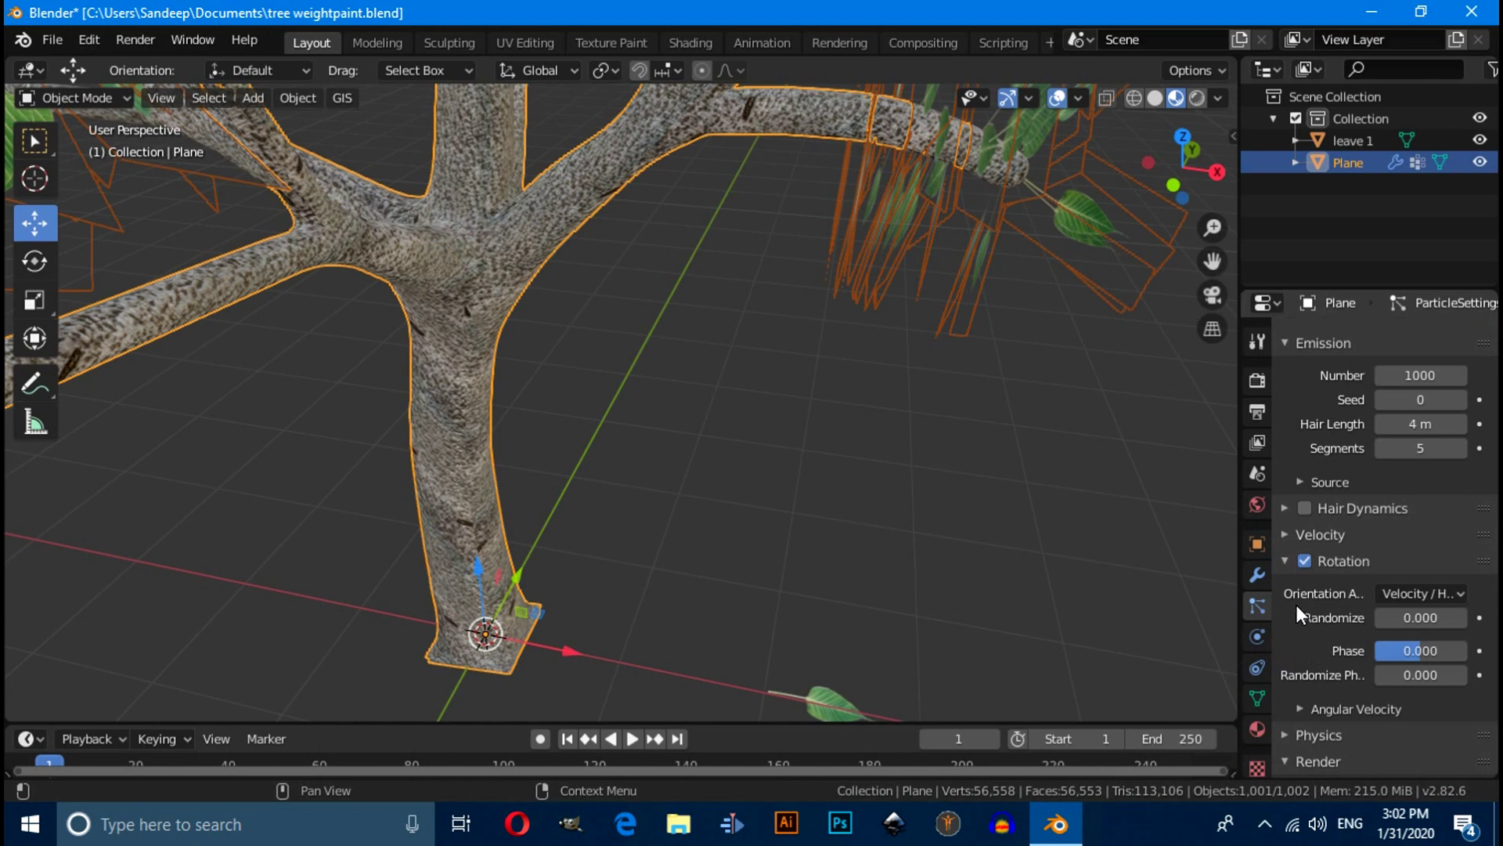
click(1407, 590)
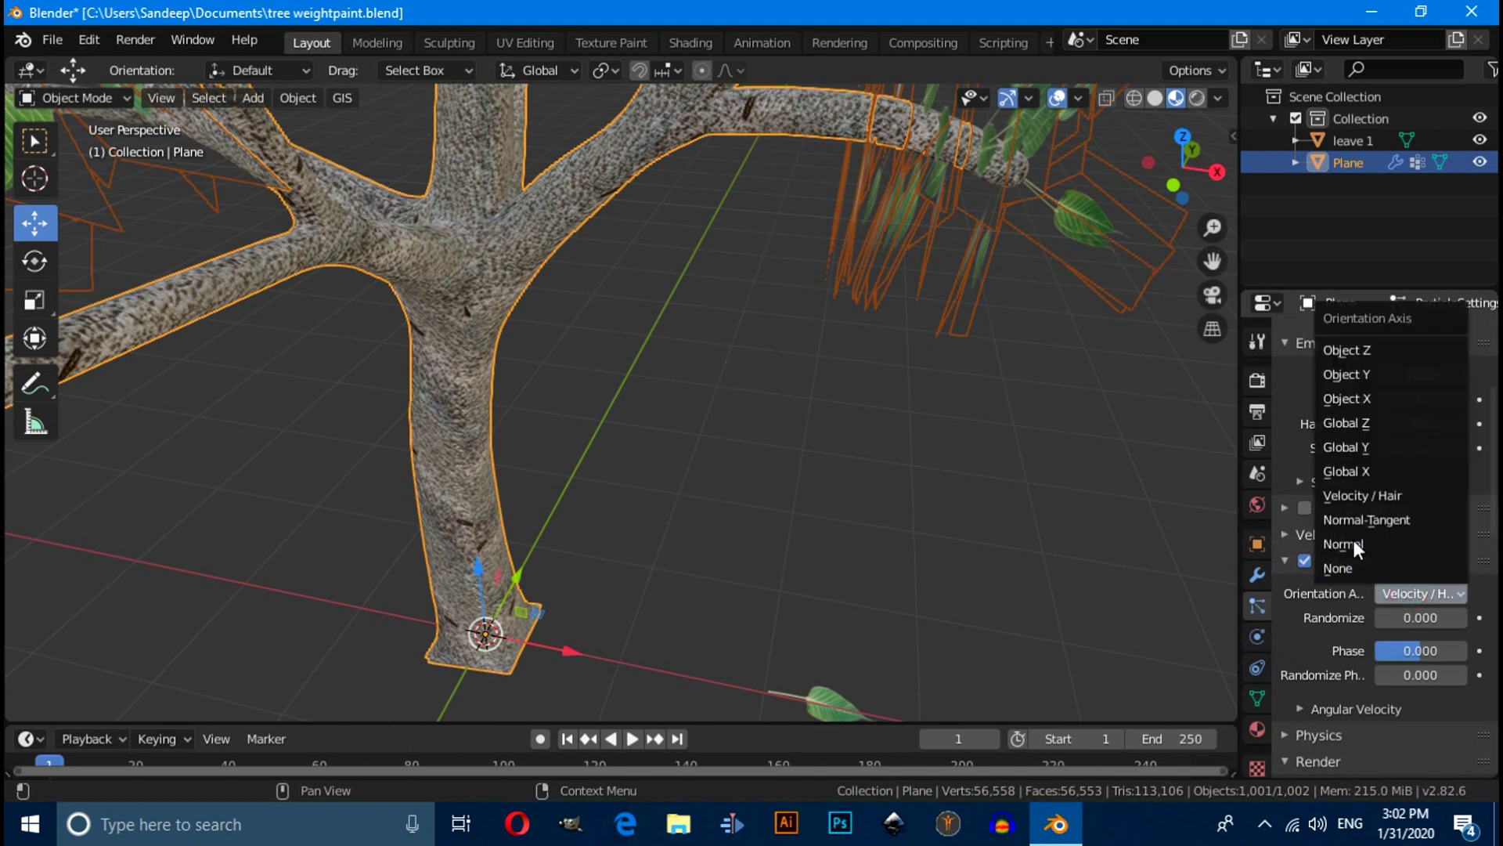
key(Return)
middle_drag(1132, 498, 1092, 485)
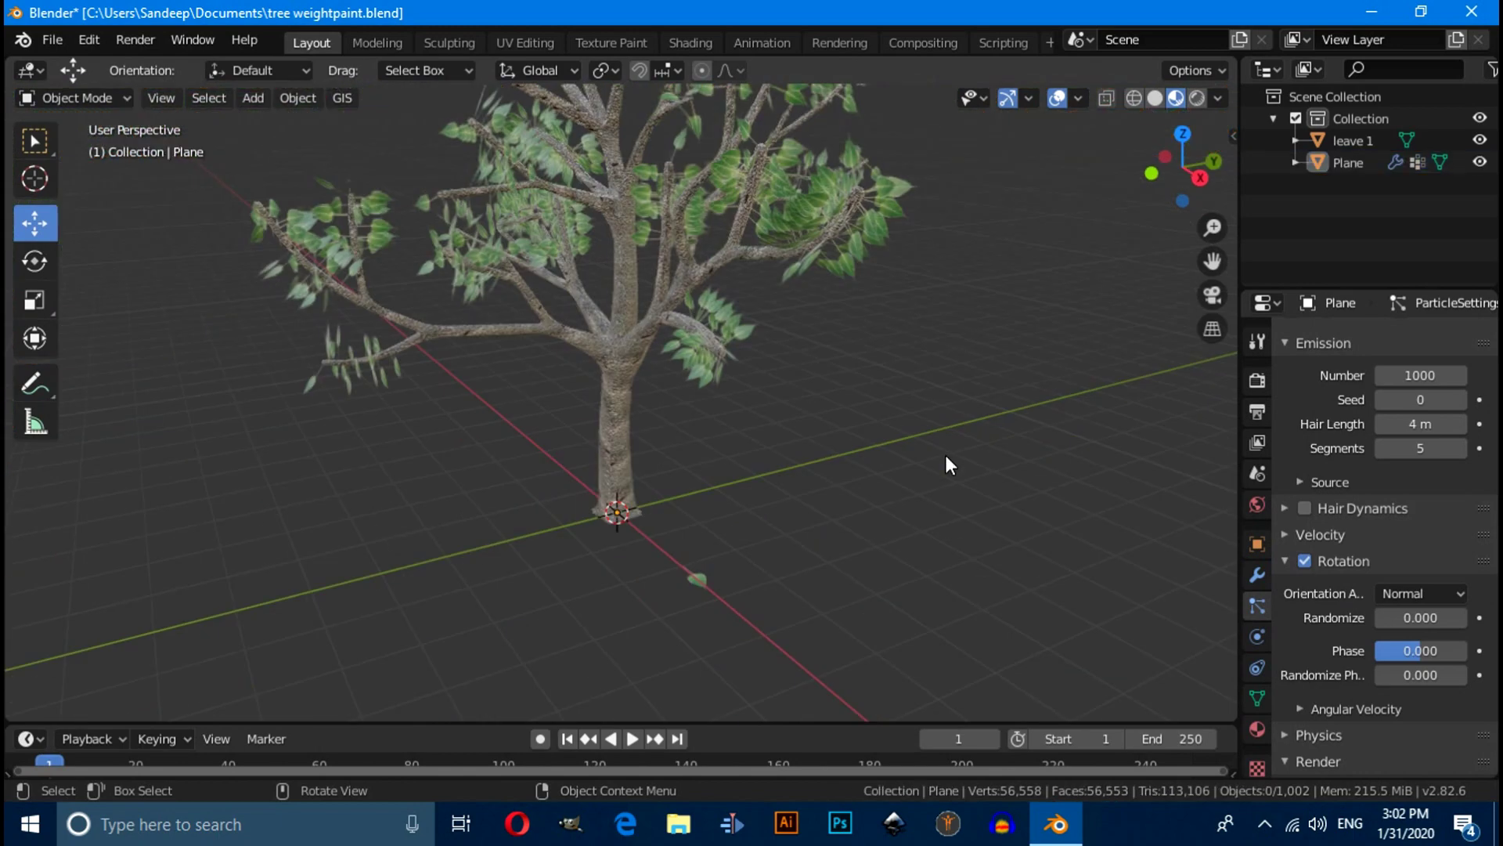
Slightly randomize the leaf rotation and make the leaves noticeably larger
middle_drag(947, 528, 830, 543)
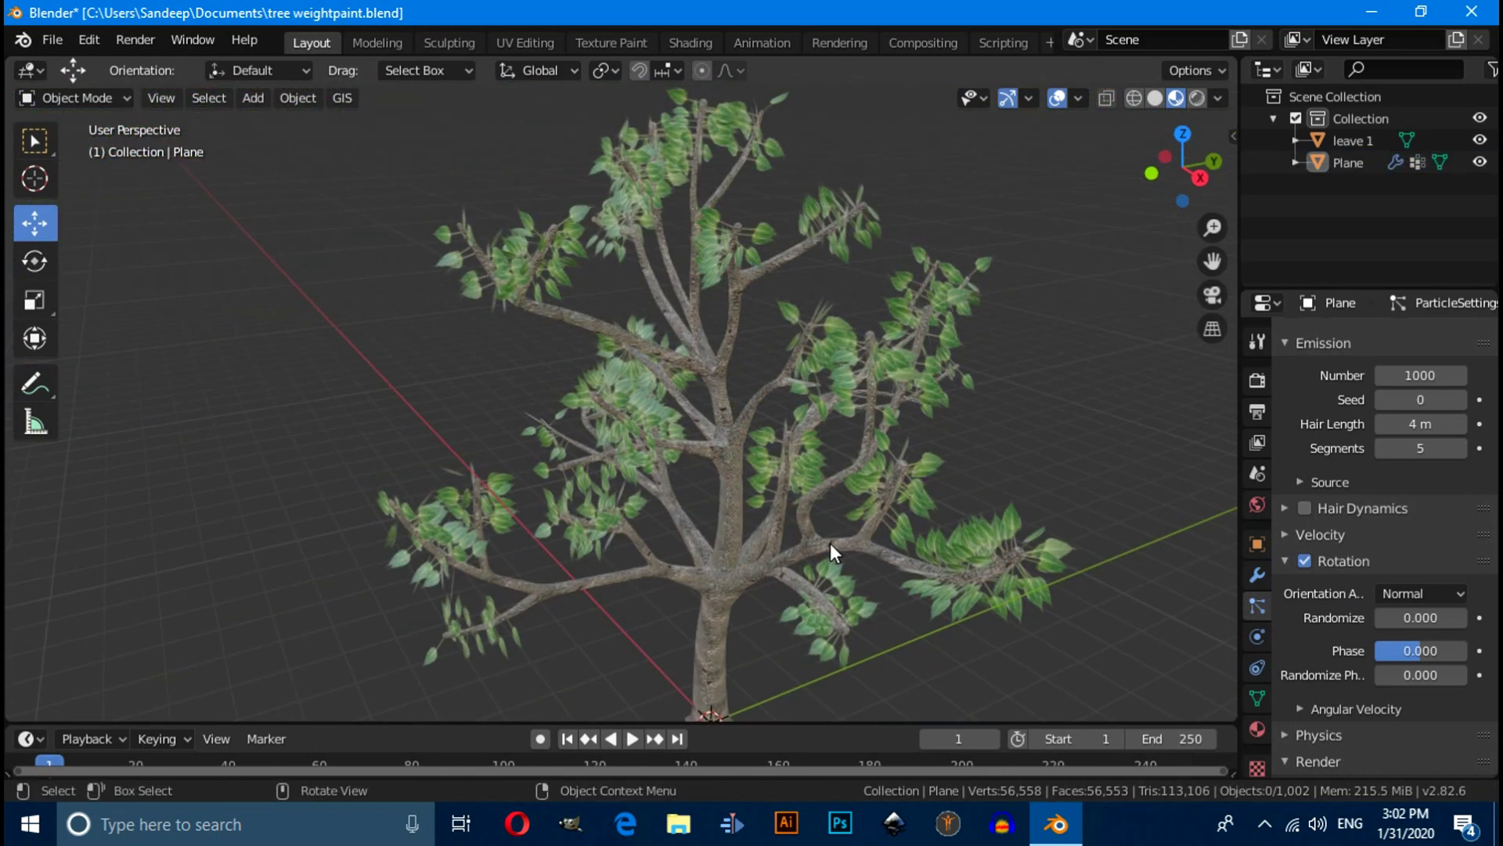
scroll(1420, 630, up, 2)
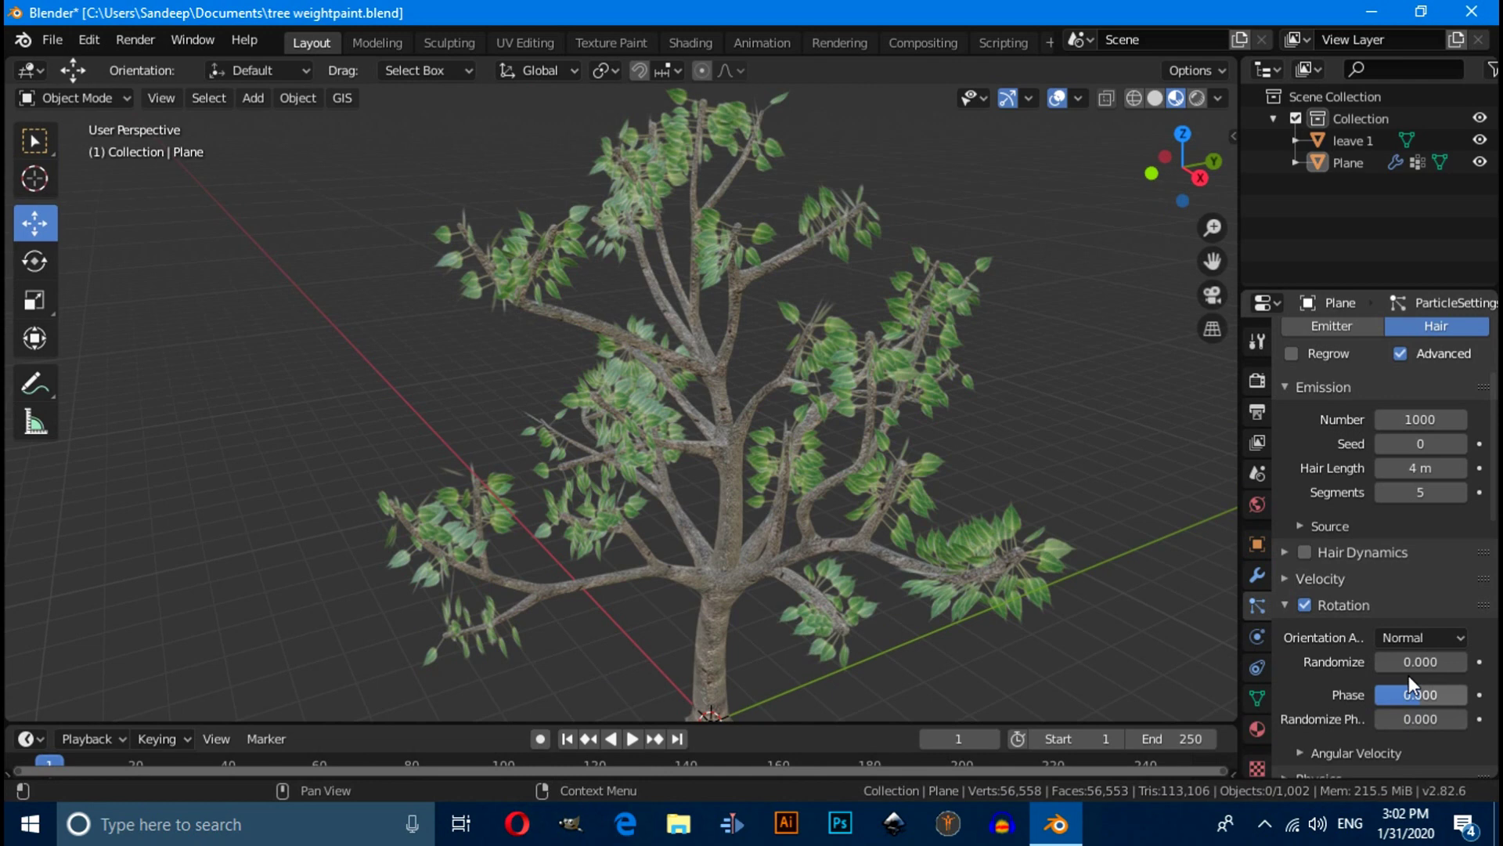
drag(1407, 661, 1444, 659)
scroll(1384, 618, down, 7)
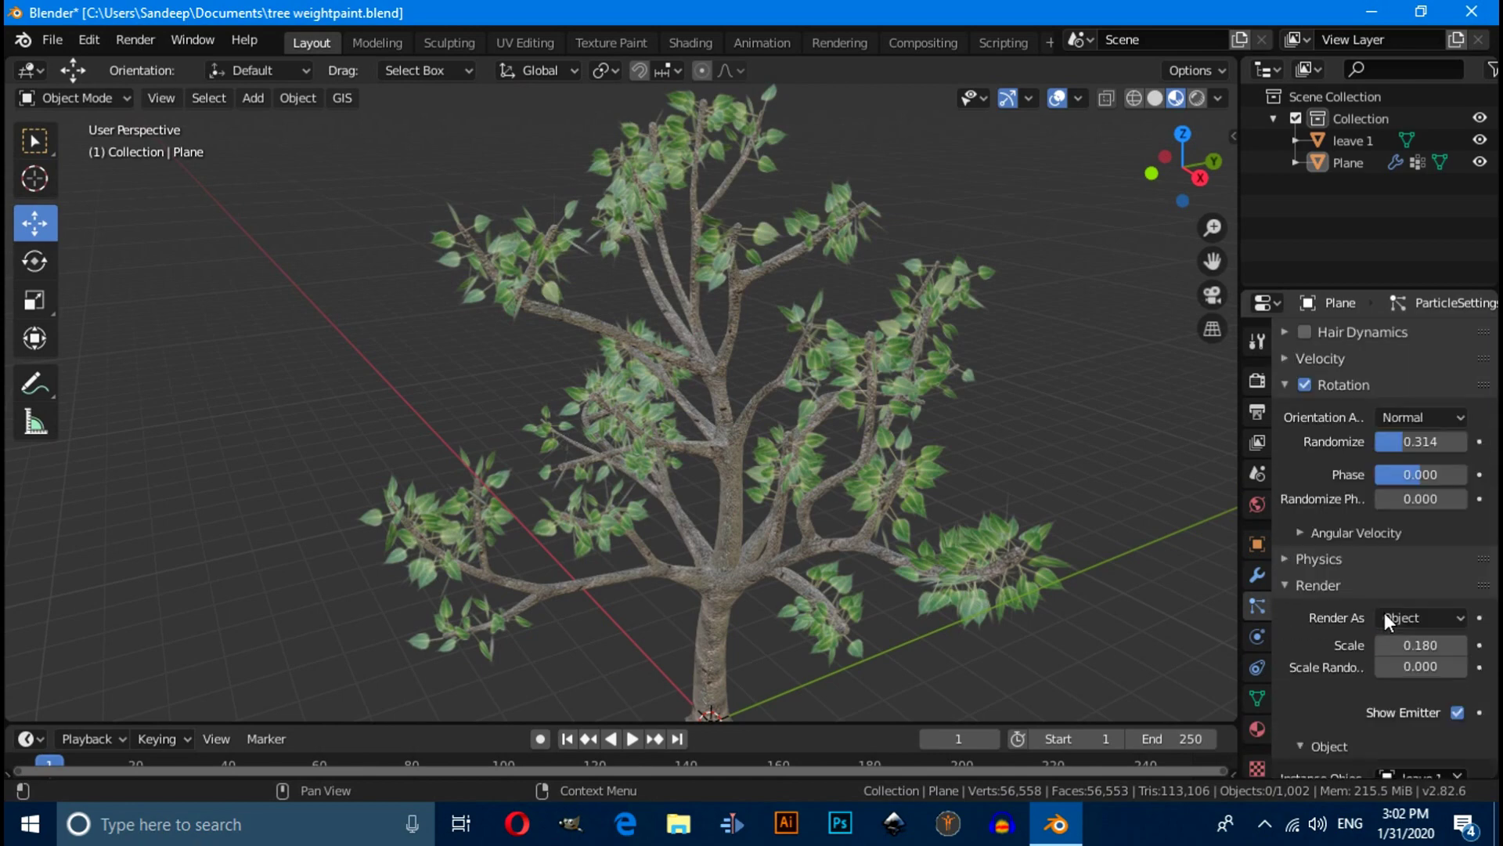
drag(1409, 645, 1443, 650)
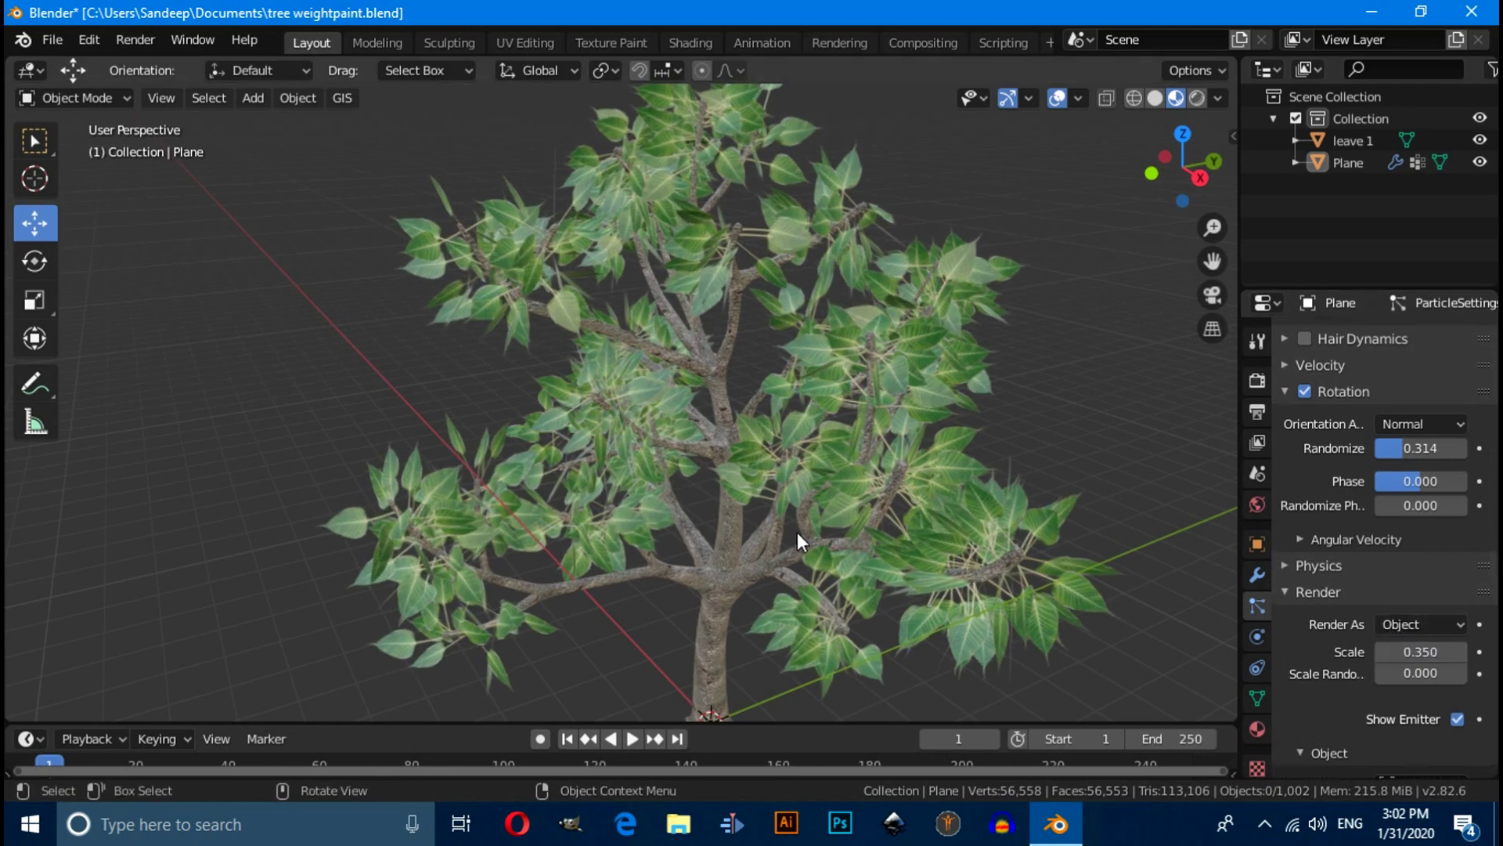
Set the leaf particle count to 1100 and zoom out to frame the whole tree
middle_drag(910, 463, 1402, 601)
scroll(1393, 599, up, 10)
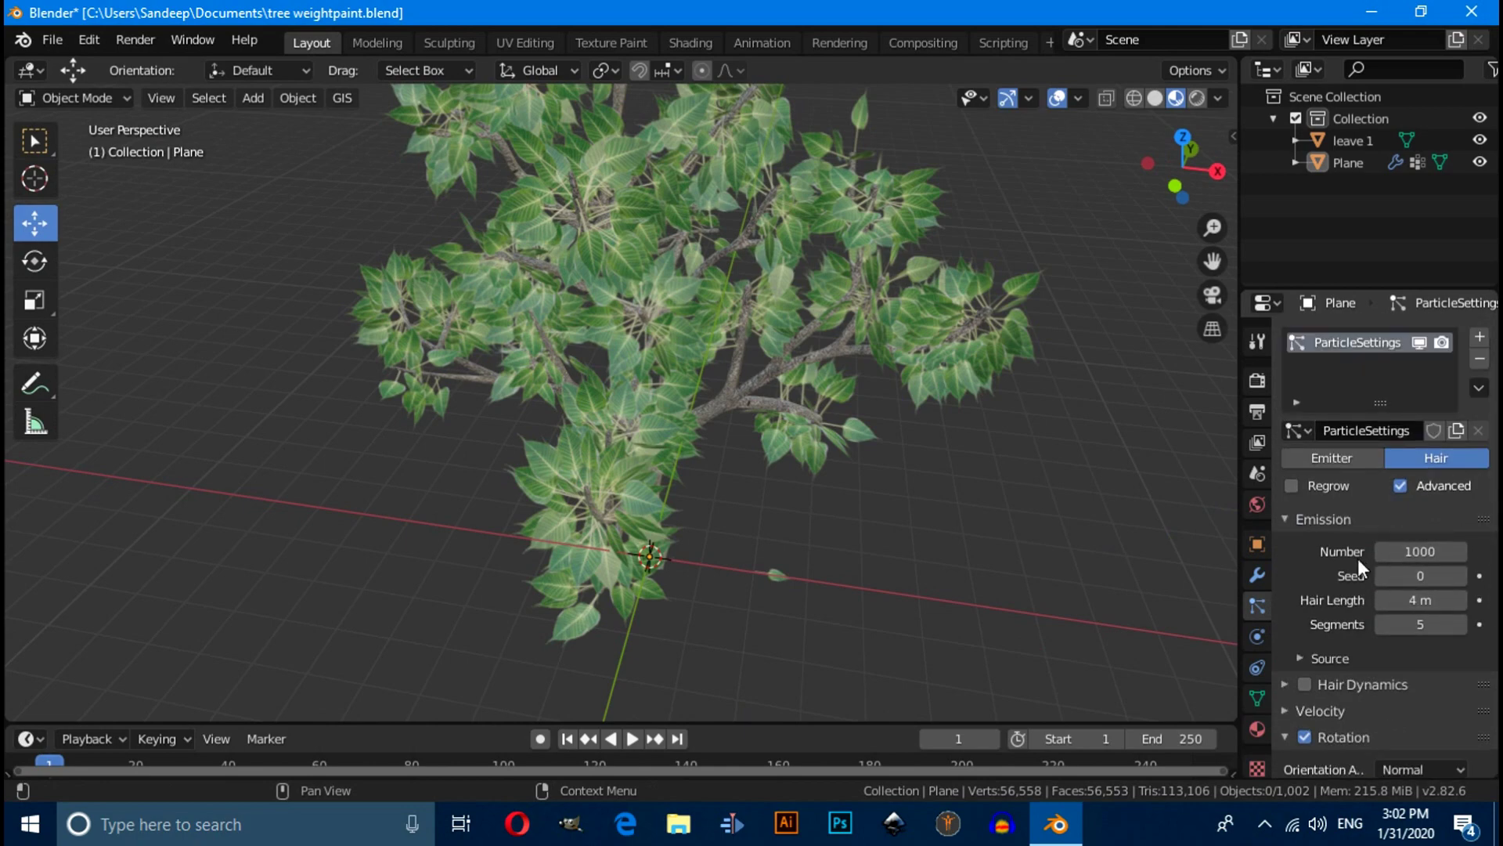
drag(1402, 551, 1421, 553)
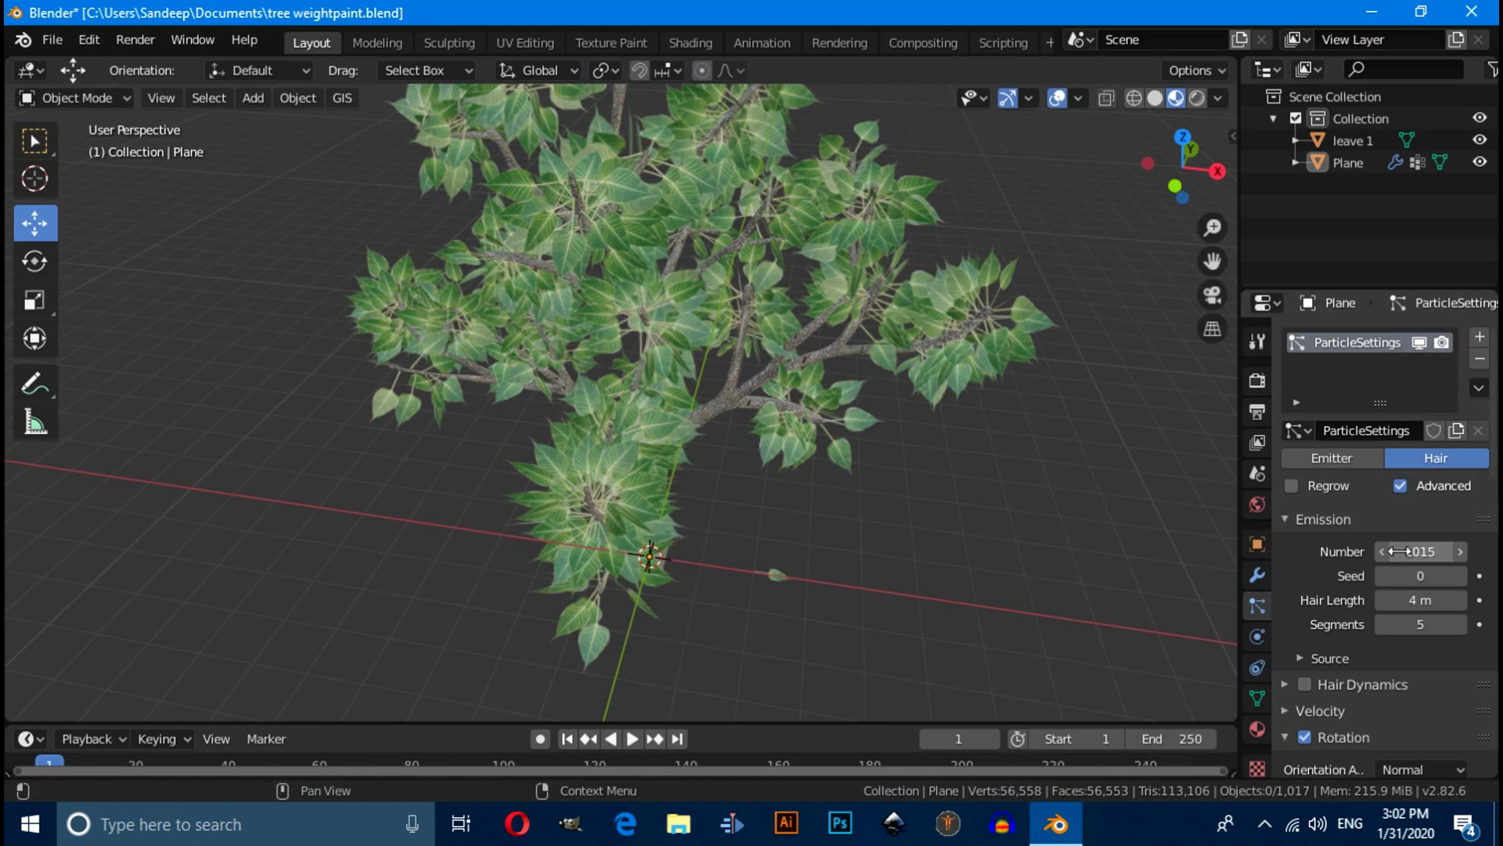
click(1399, 551)
text(110)
key(Return)
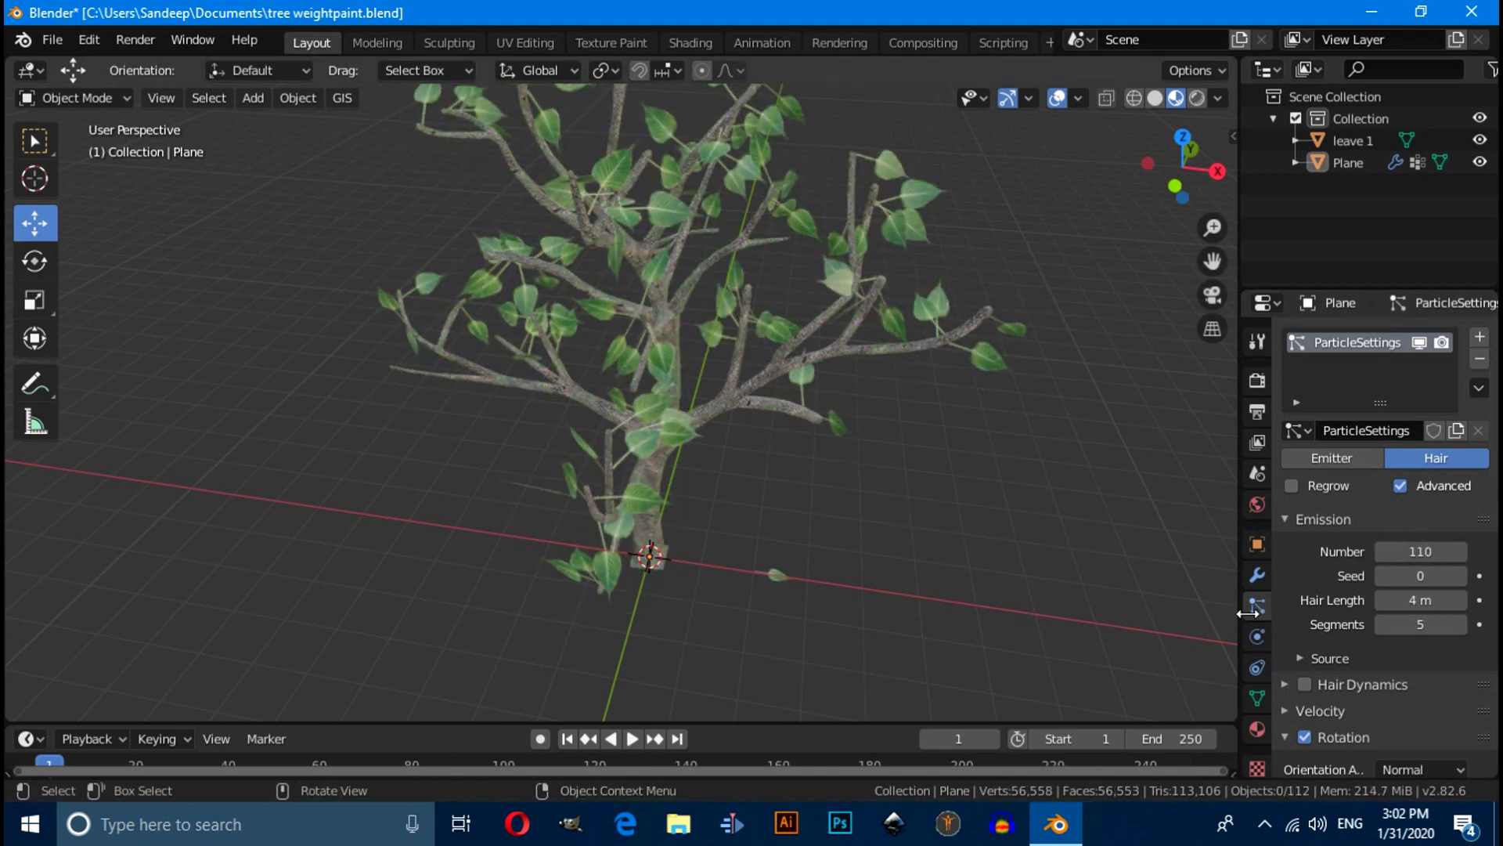
click(1419, 551)
text(1100)
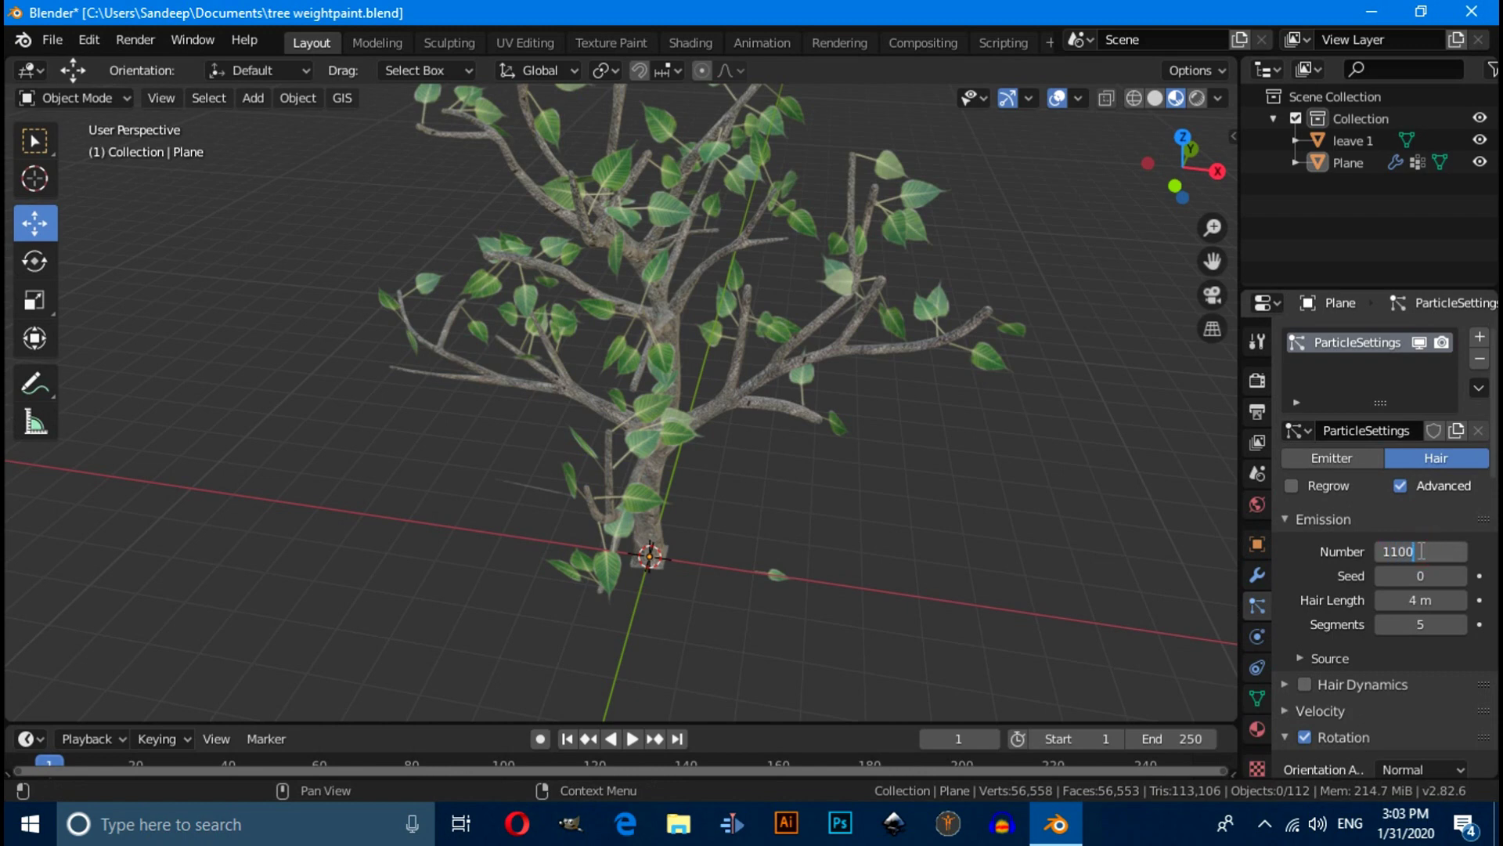
key(Return)
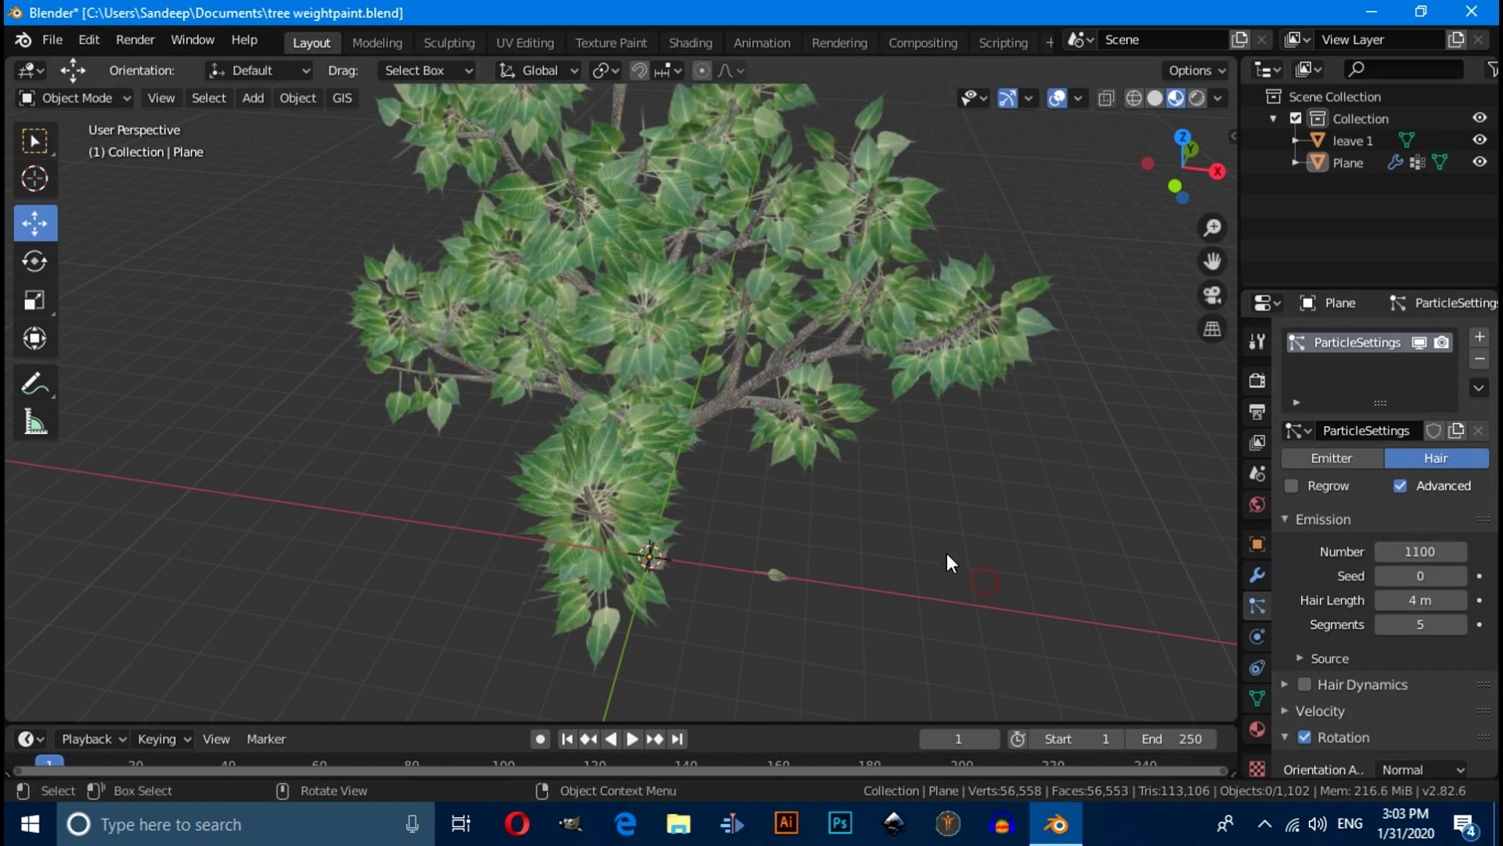
scroll(946, 552, down, 4)
mouse_move(947, 552)
middle_down()
mouse_move(834, 448)
mouse_move(869, 497)
mouse_move(932, 503)
mouse_move(951, 558)
middle_up()
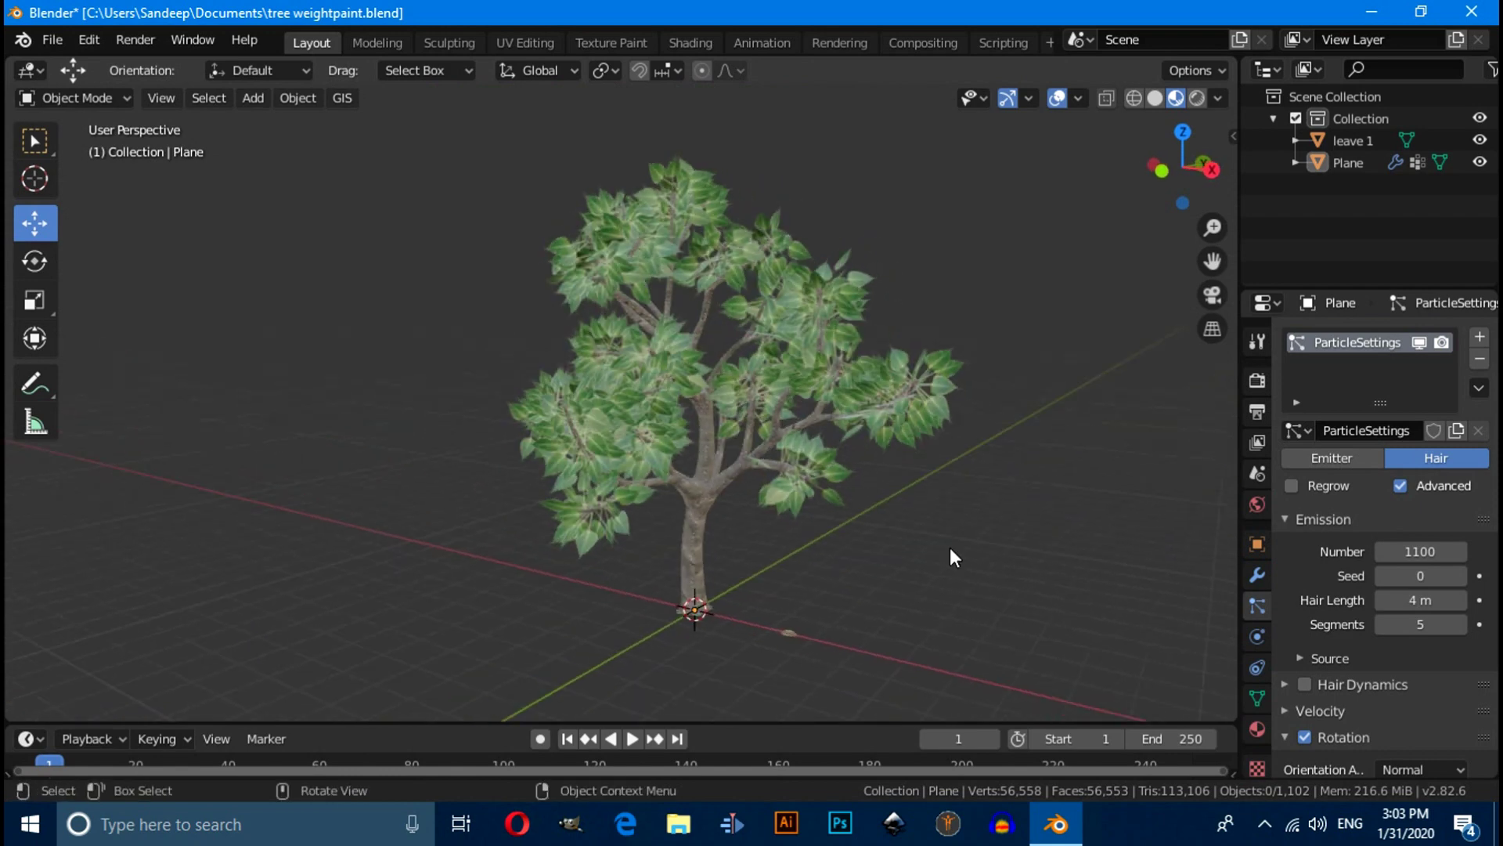
Add a ground plane scaled about 6.45 under the tree, then preview in Rendered shading
scroll(950, 547, up, 2)
middle_drag(928, 409, 548, 501)
key(shift+a)
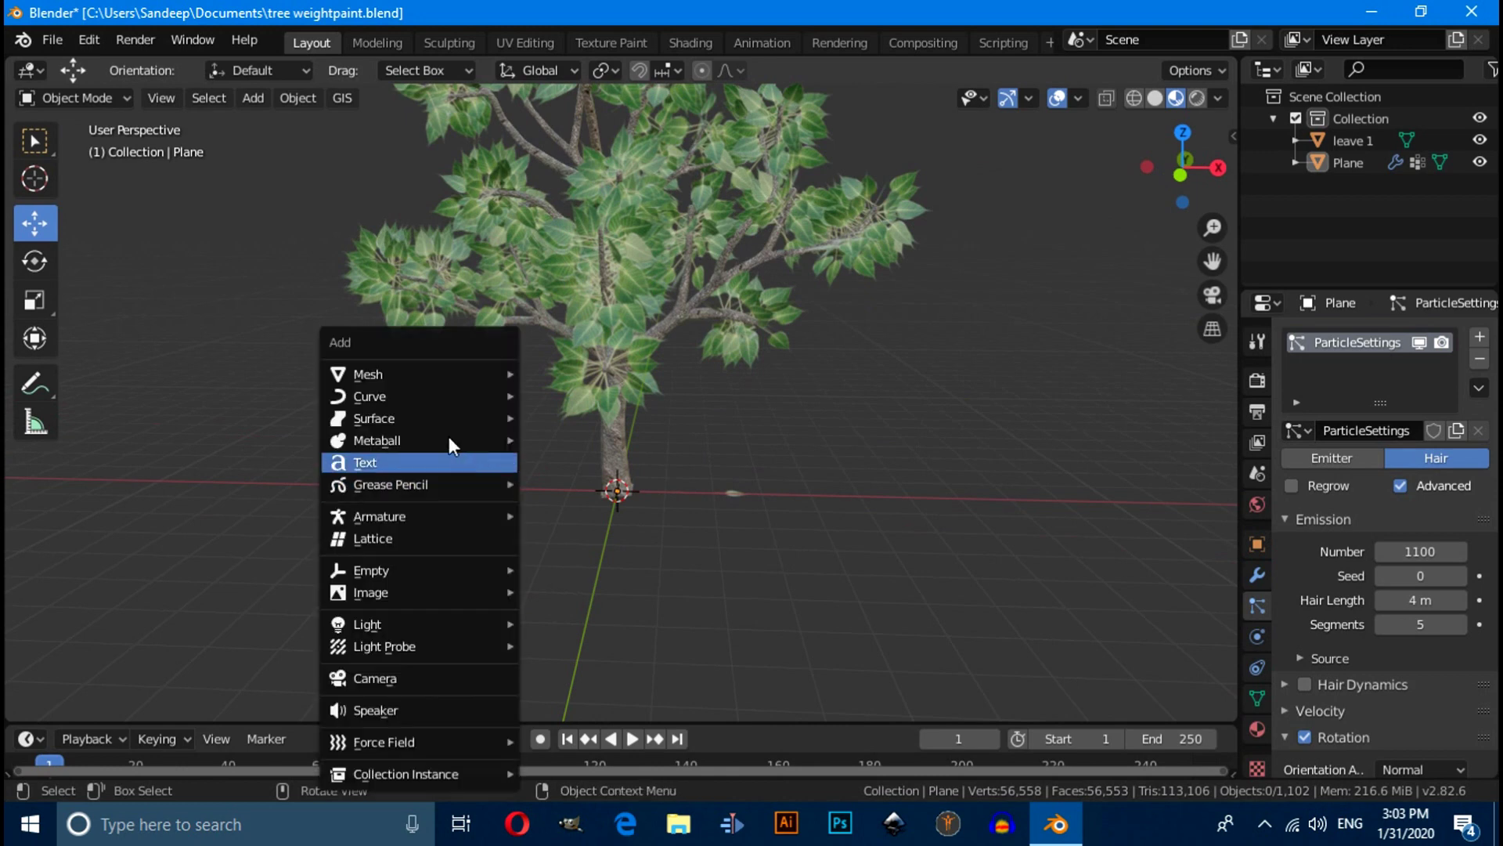
mouse_move(421, 374)
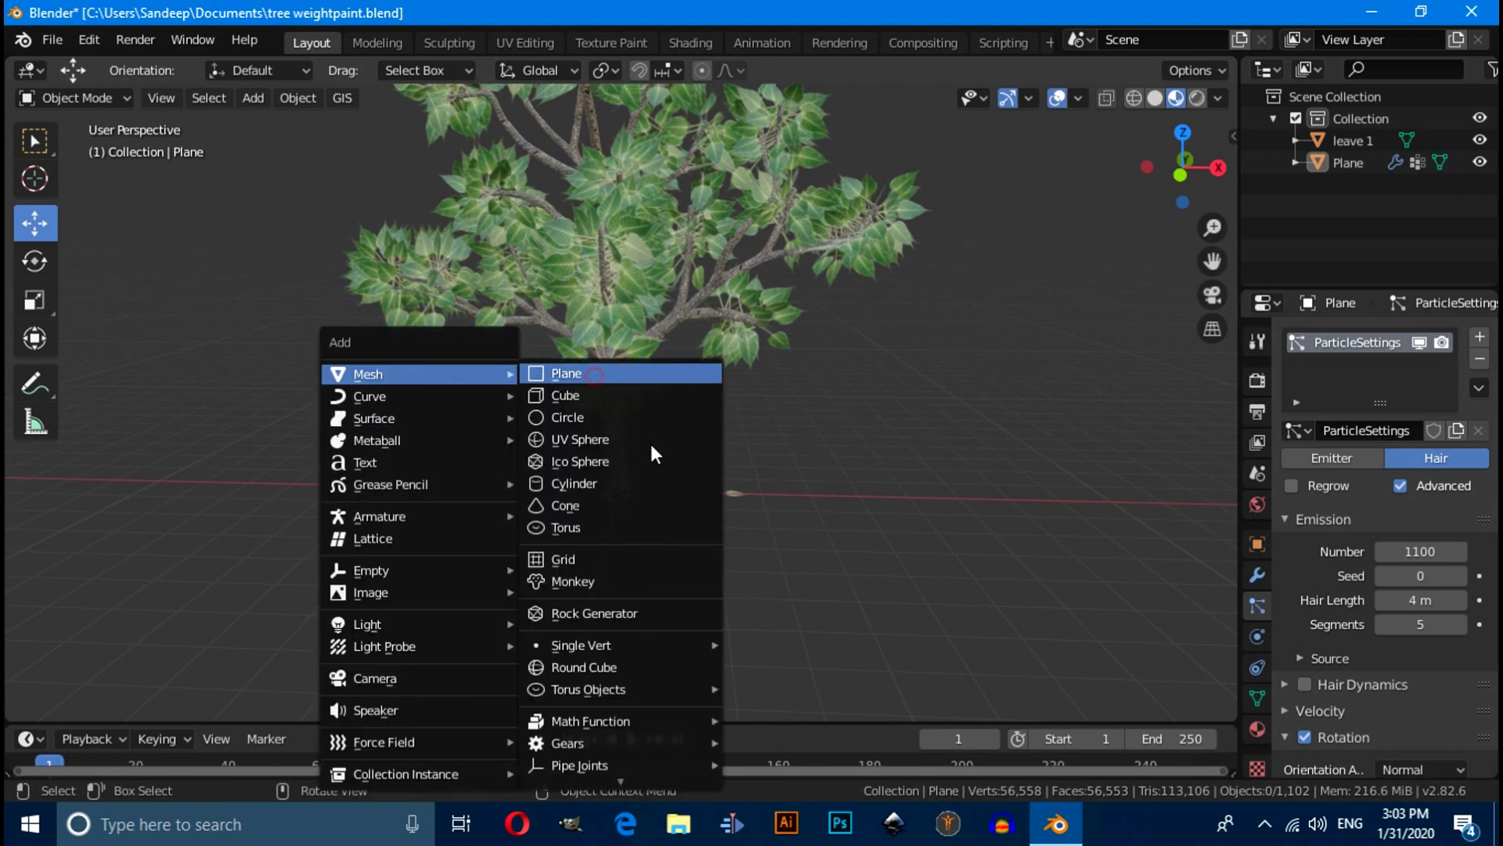
click(595, 374)
key(s)
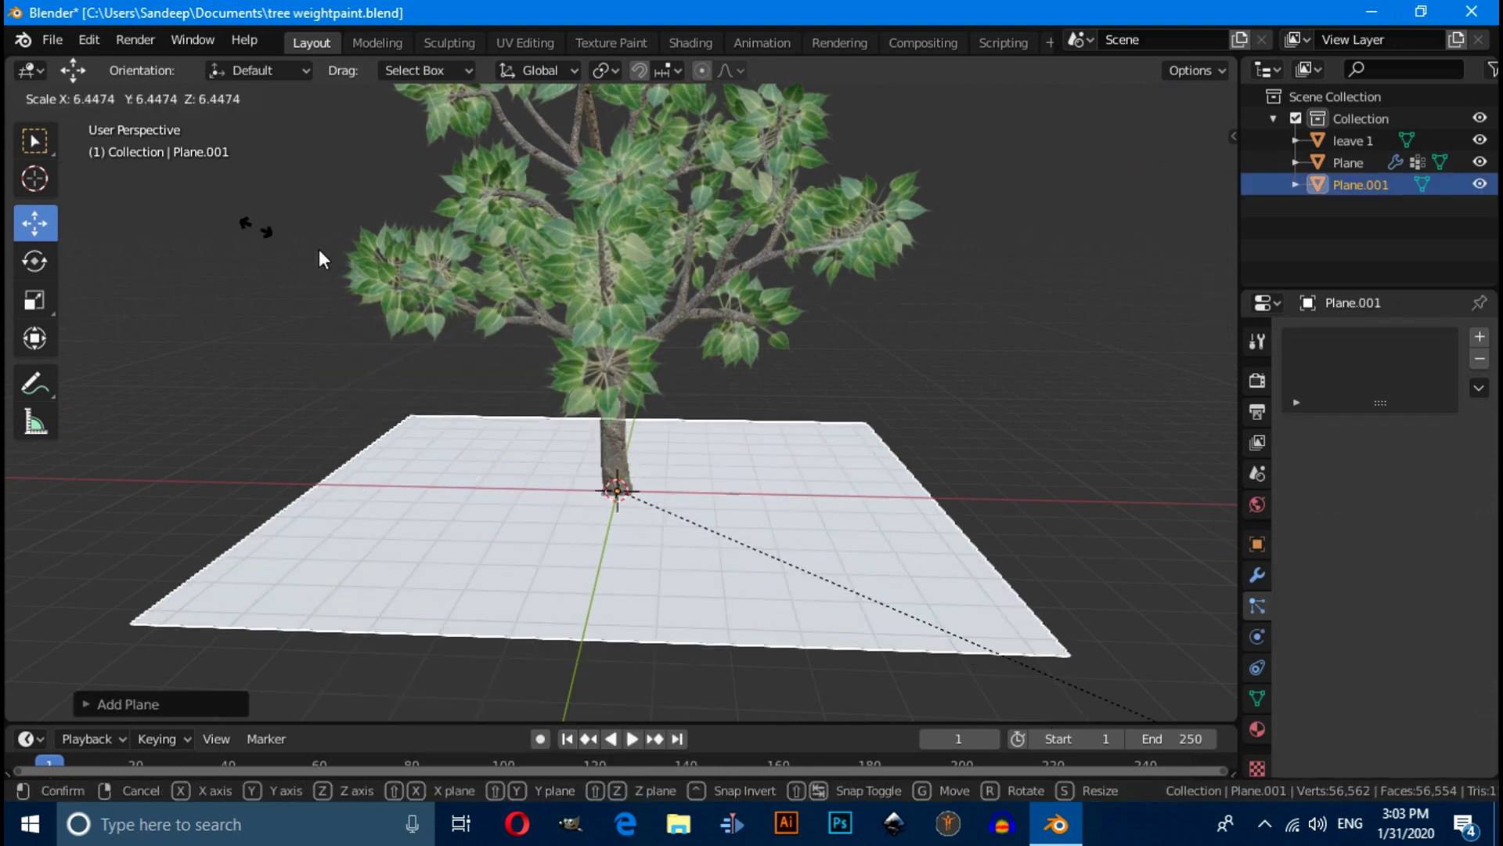
click(427, 279)
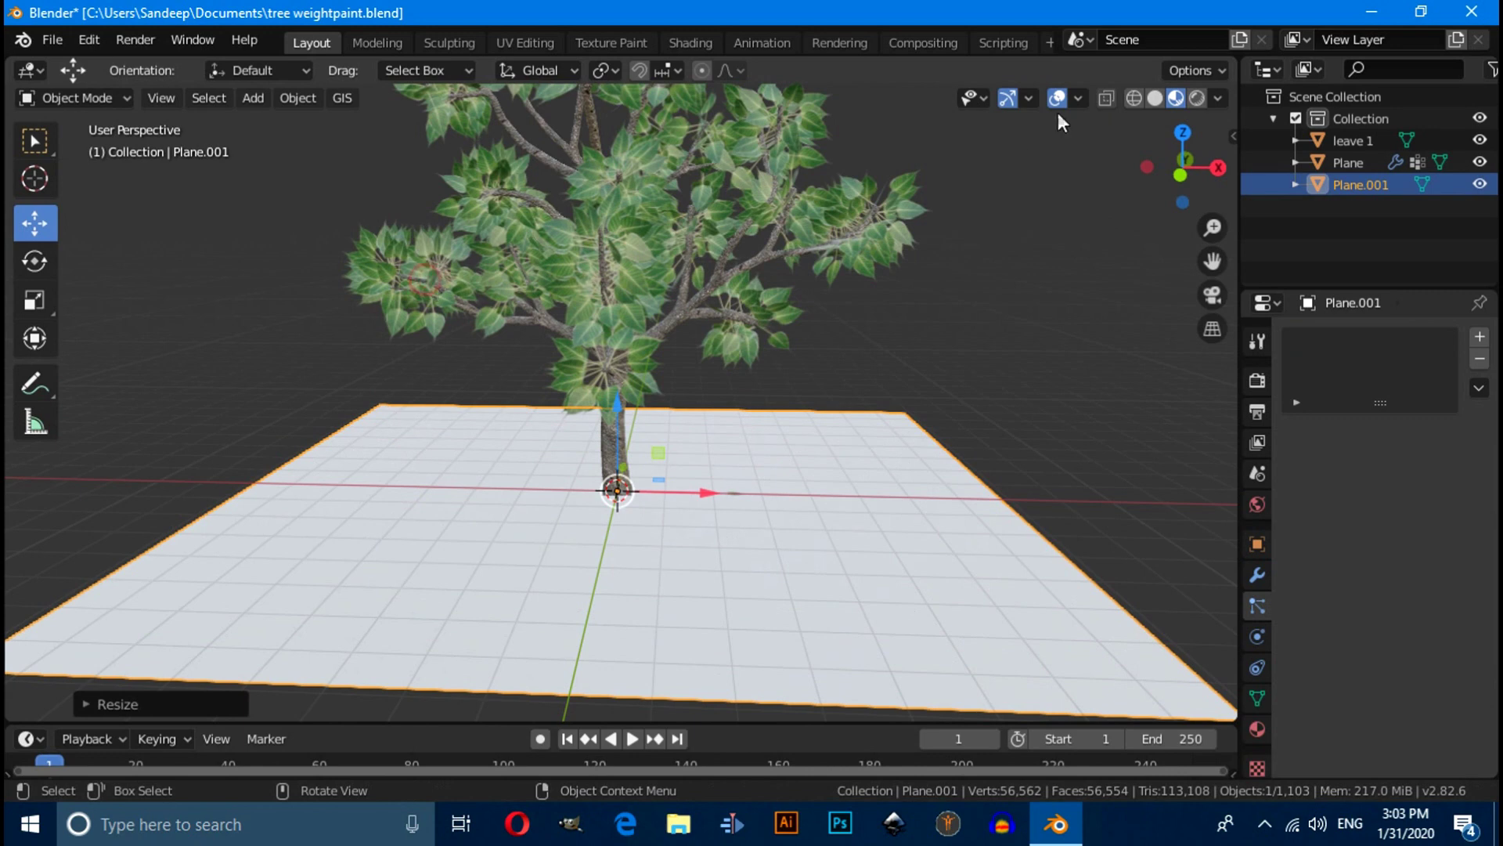
click(1198, 97)
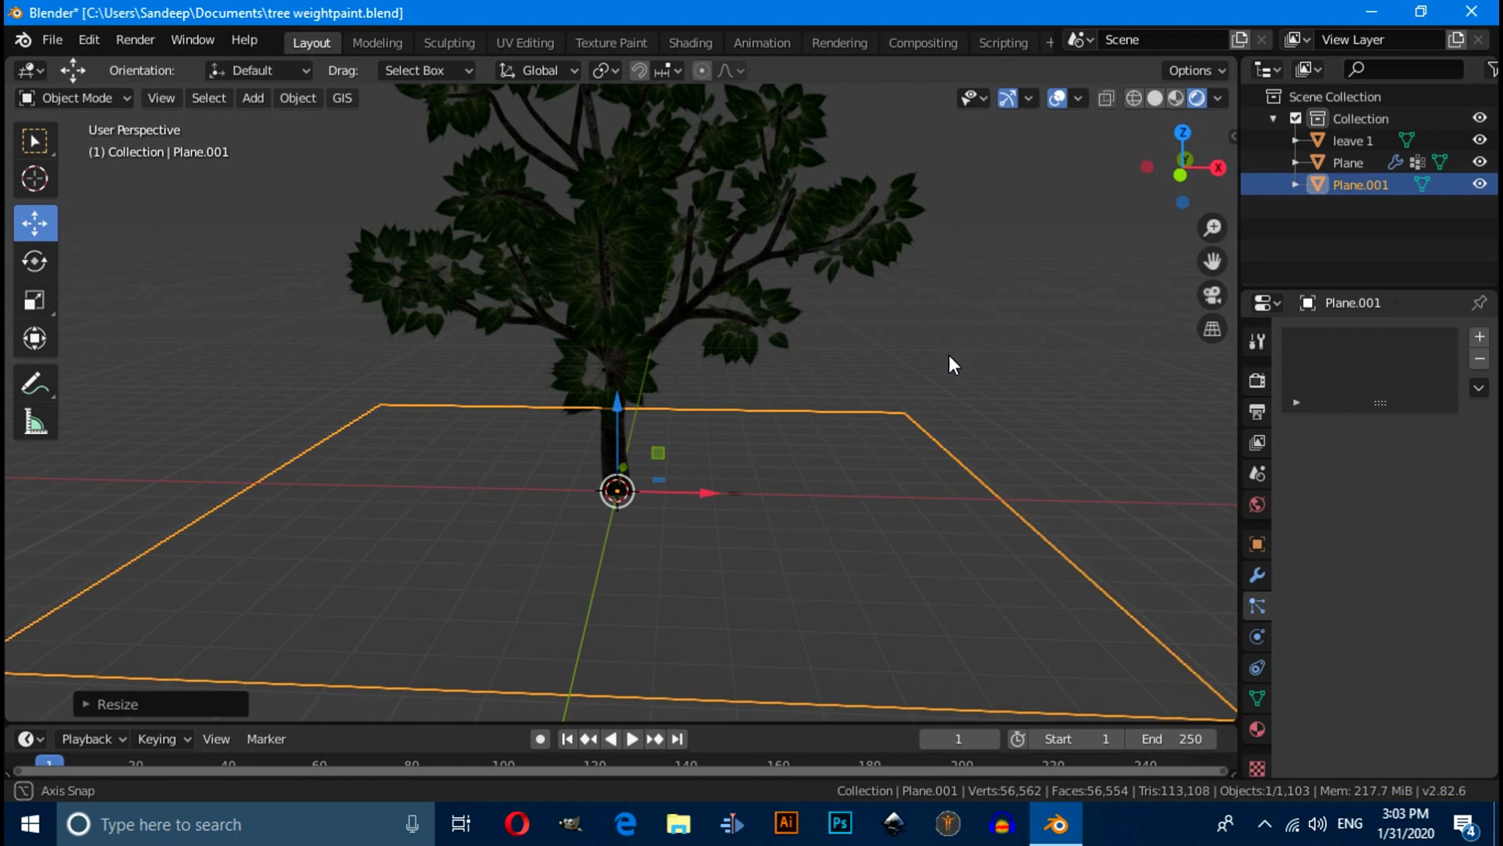
middle_drag(949, 355, 978, 360)
Set the World colour to use an Environment Texture
click(1257, 505)
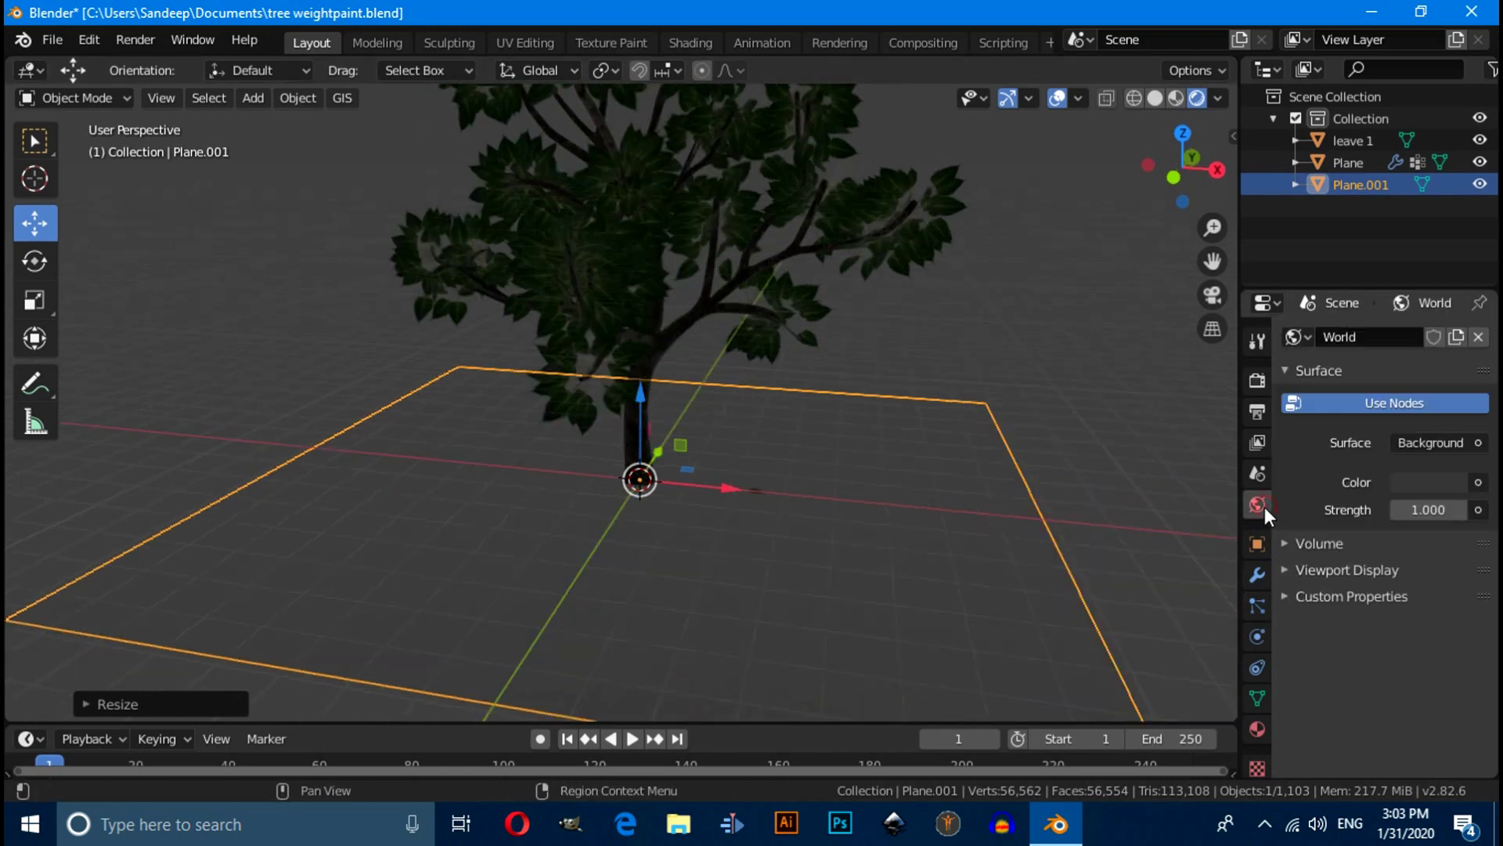
click(1479, 482)
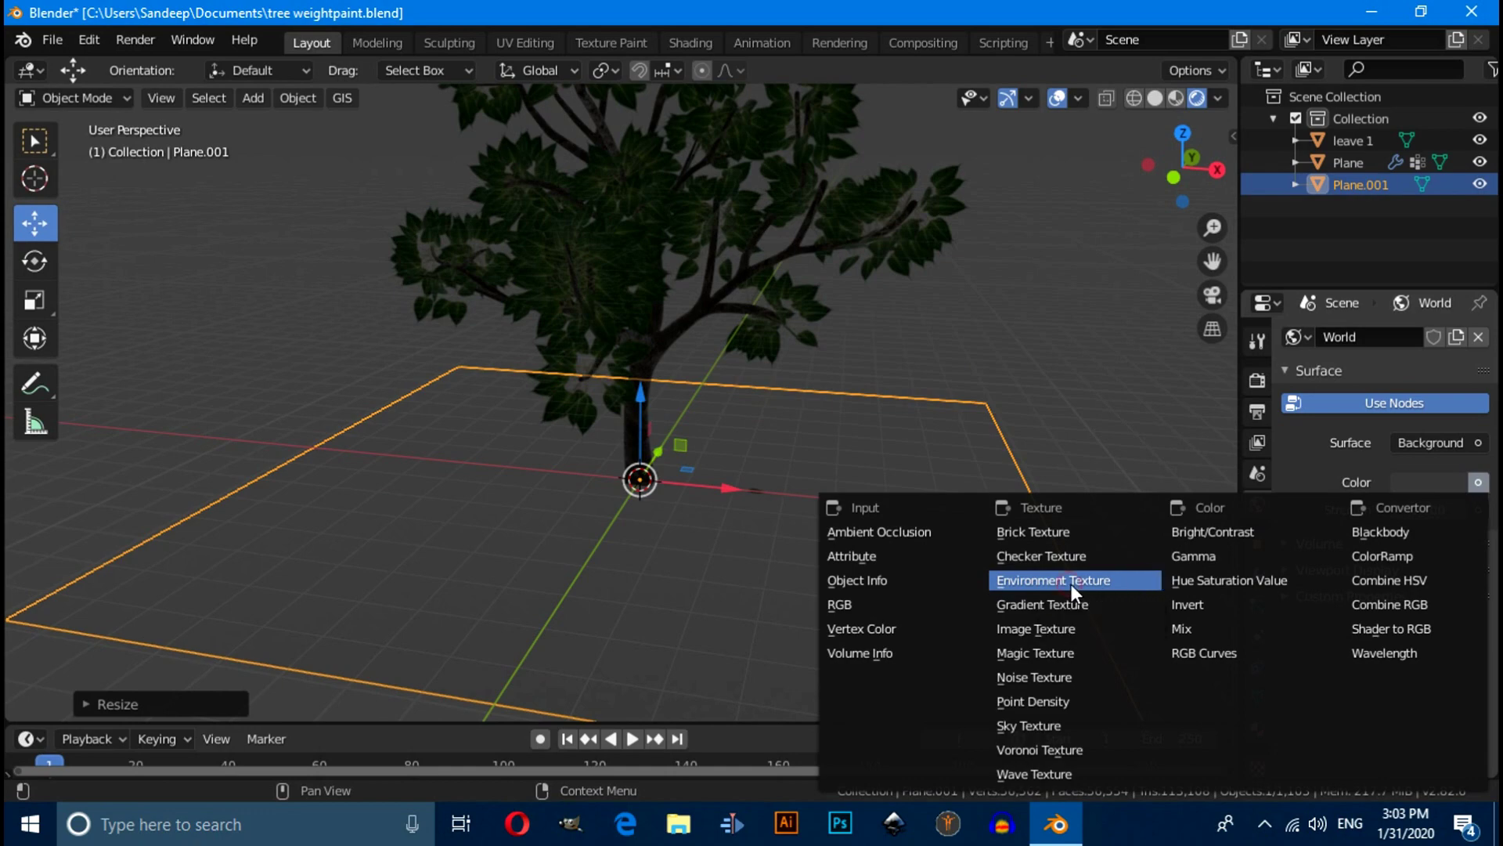
click(1069, 584)
Load lebombo_4k.hdr from the Downloads folder as the environment image
click(1464, 511)
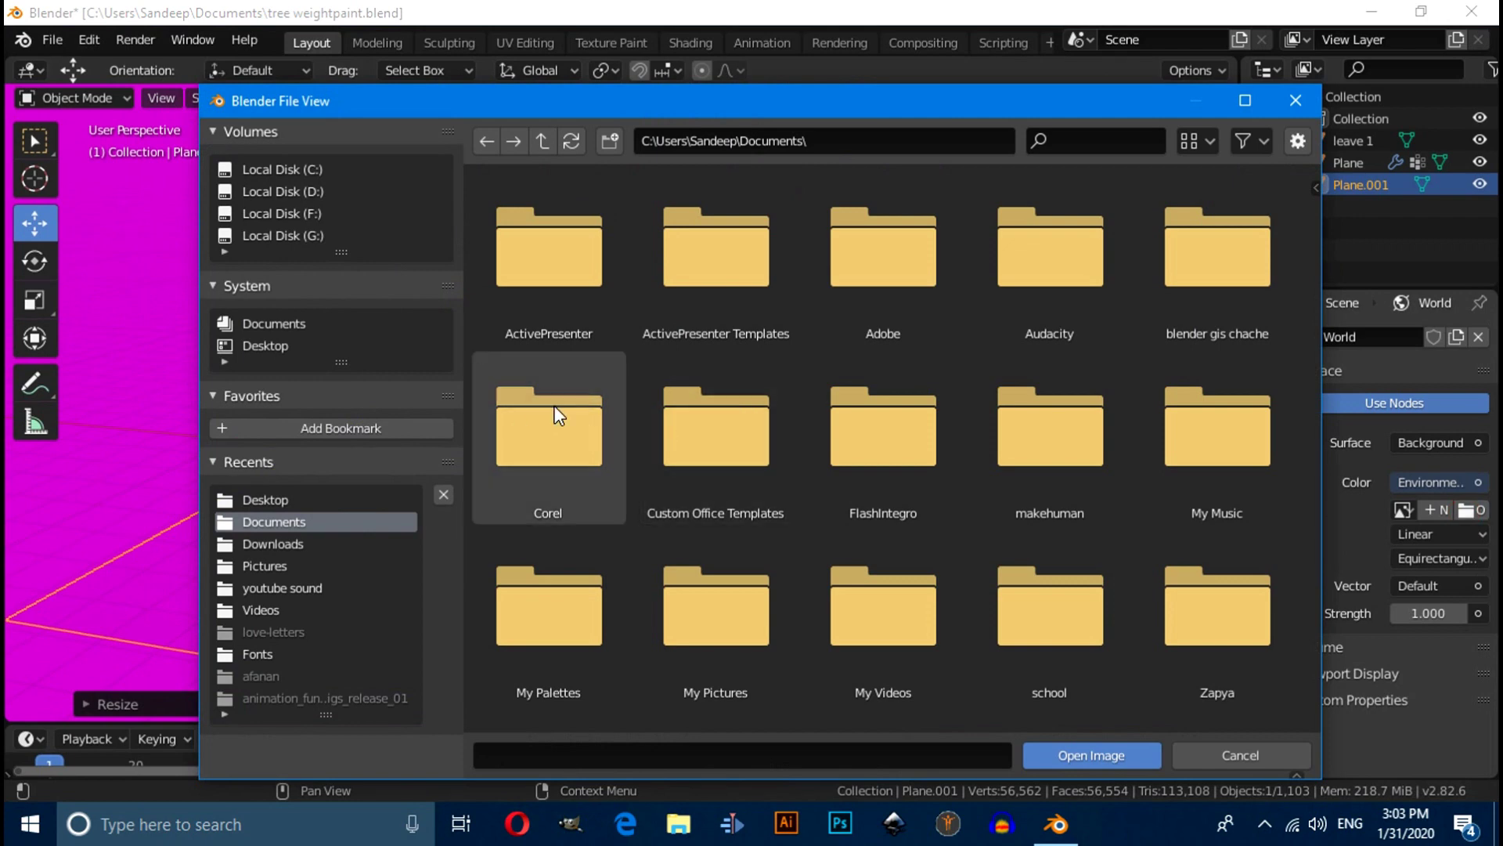
scroll(554, 413, down, 3)
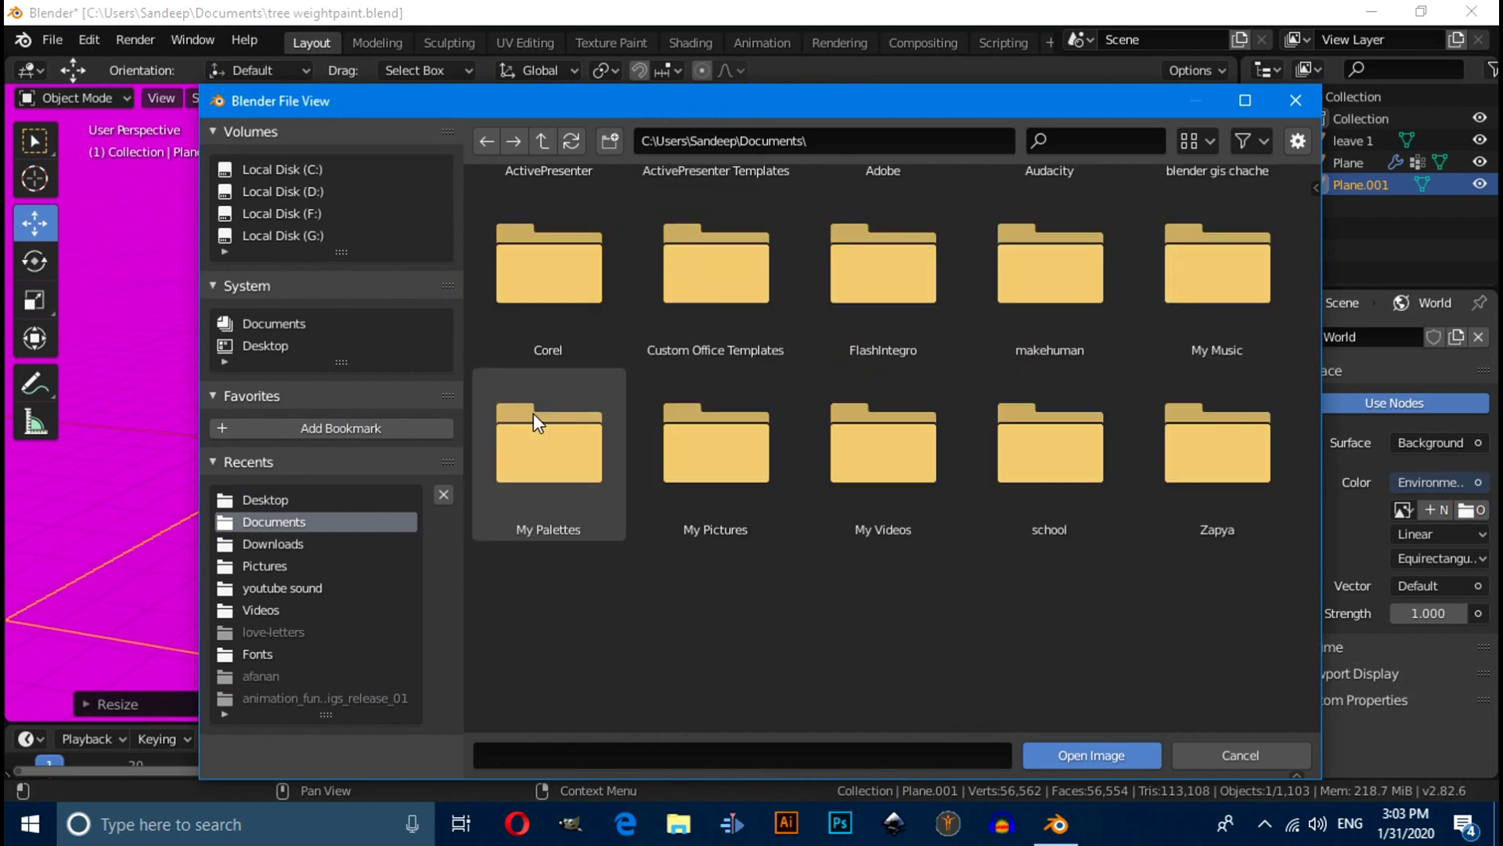
click(274, 502)
scroll(716, 461, down, 4)
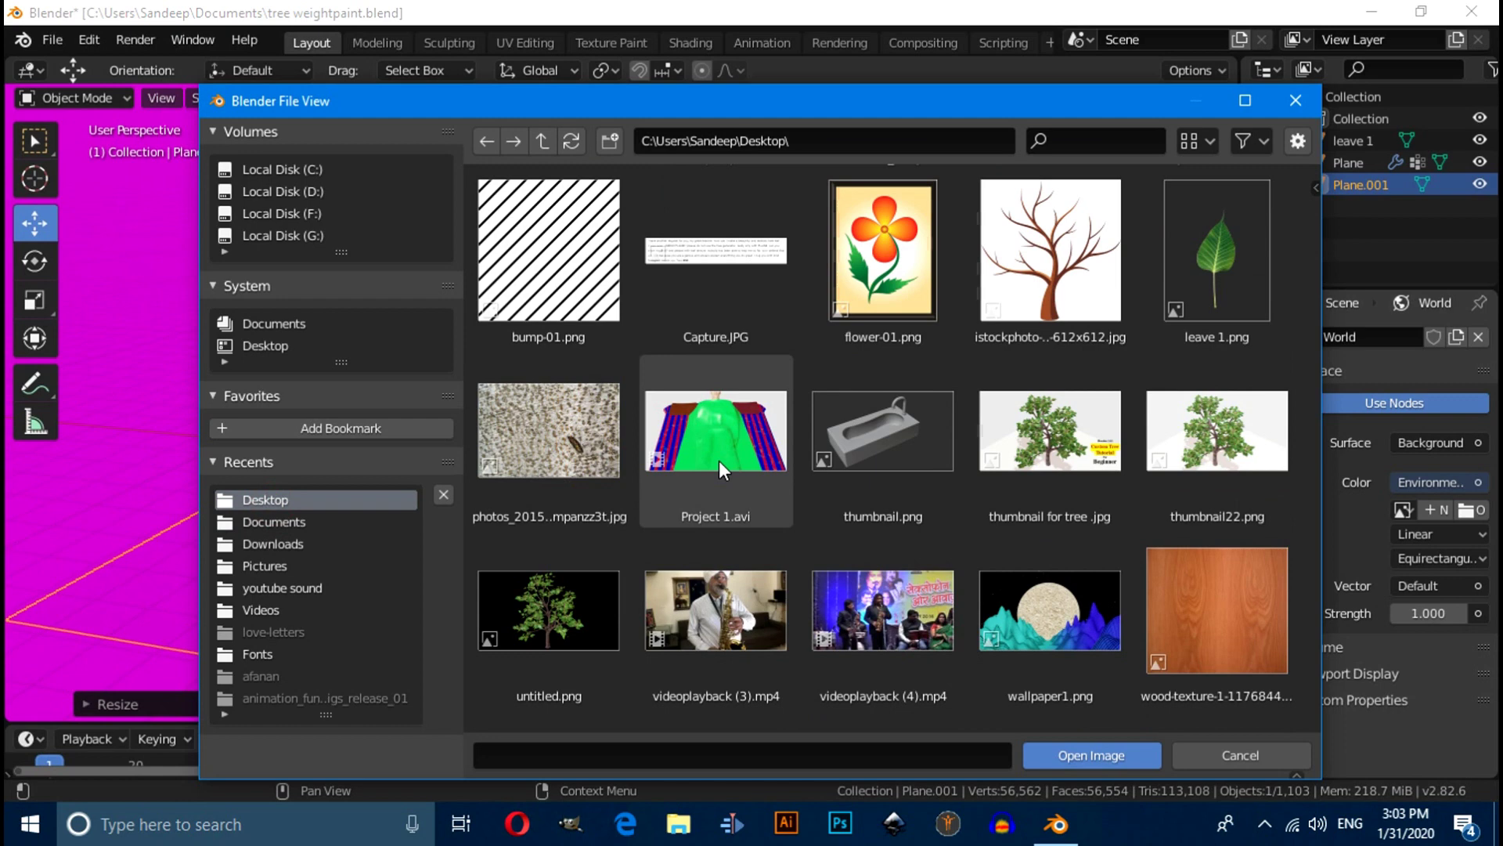
scroll(719, 468, down, 2)
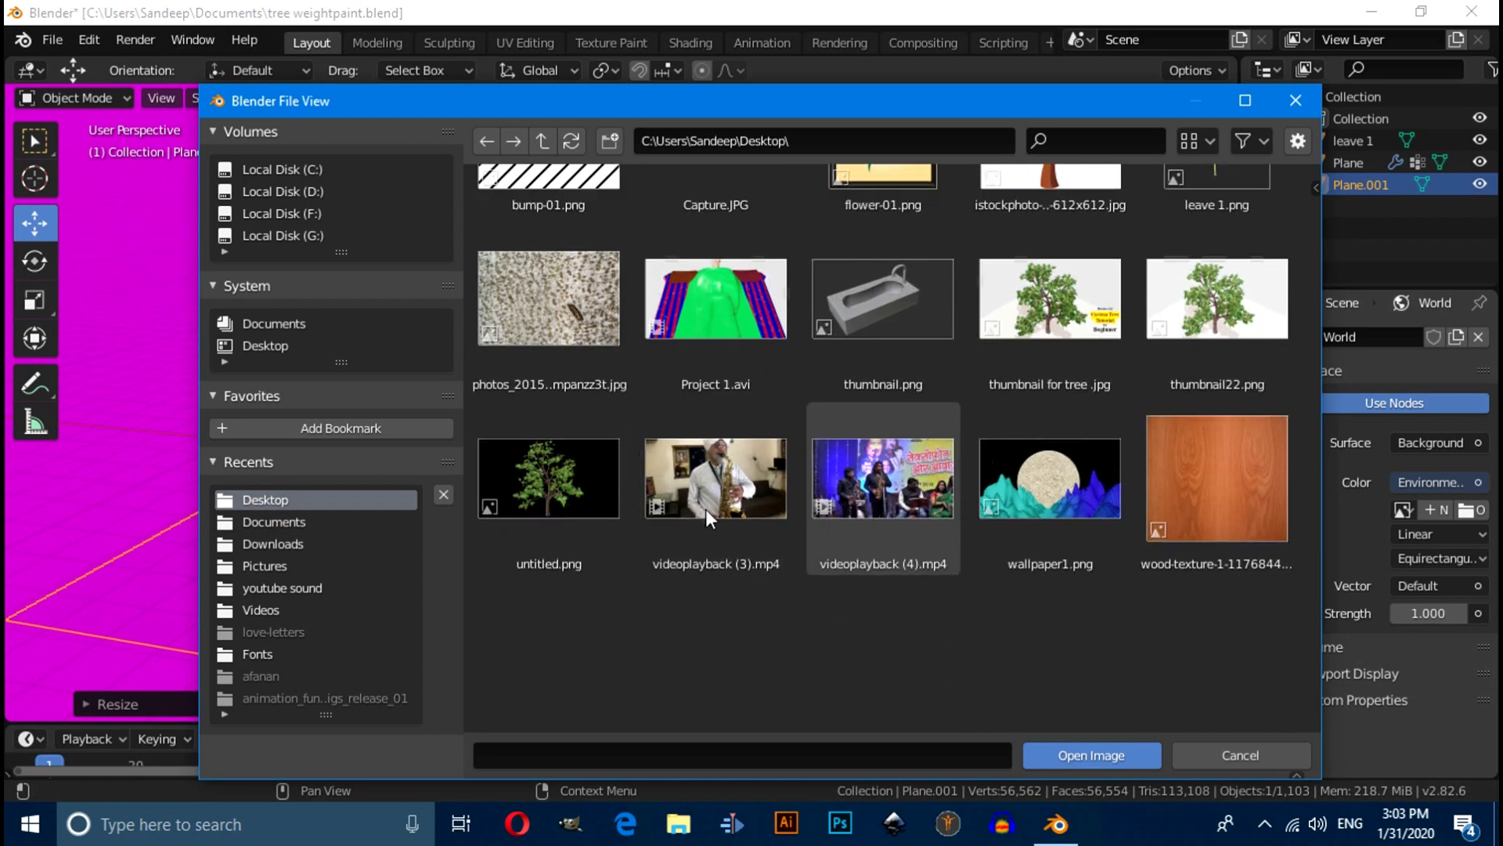
click(274, 542)
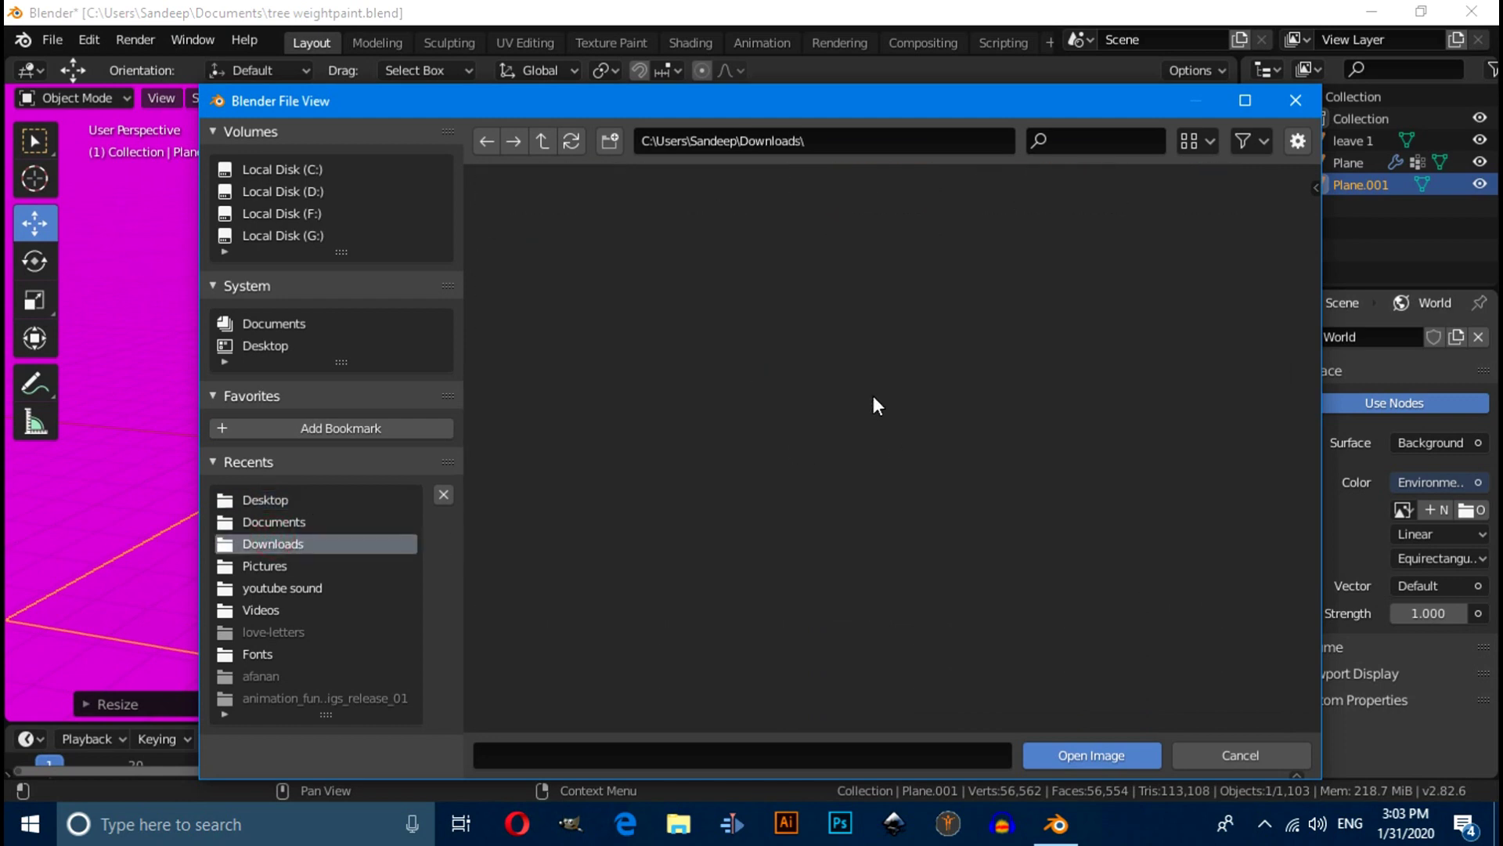
scroll(901, 462, down, 4)
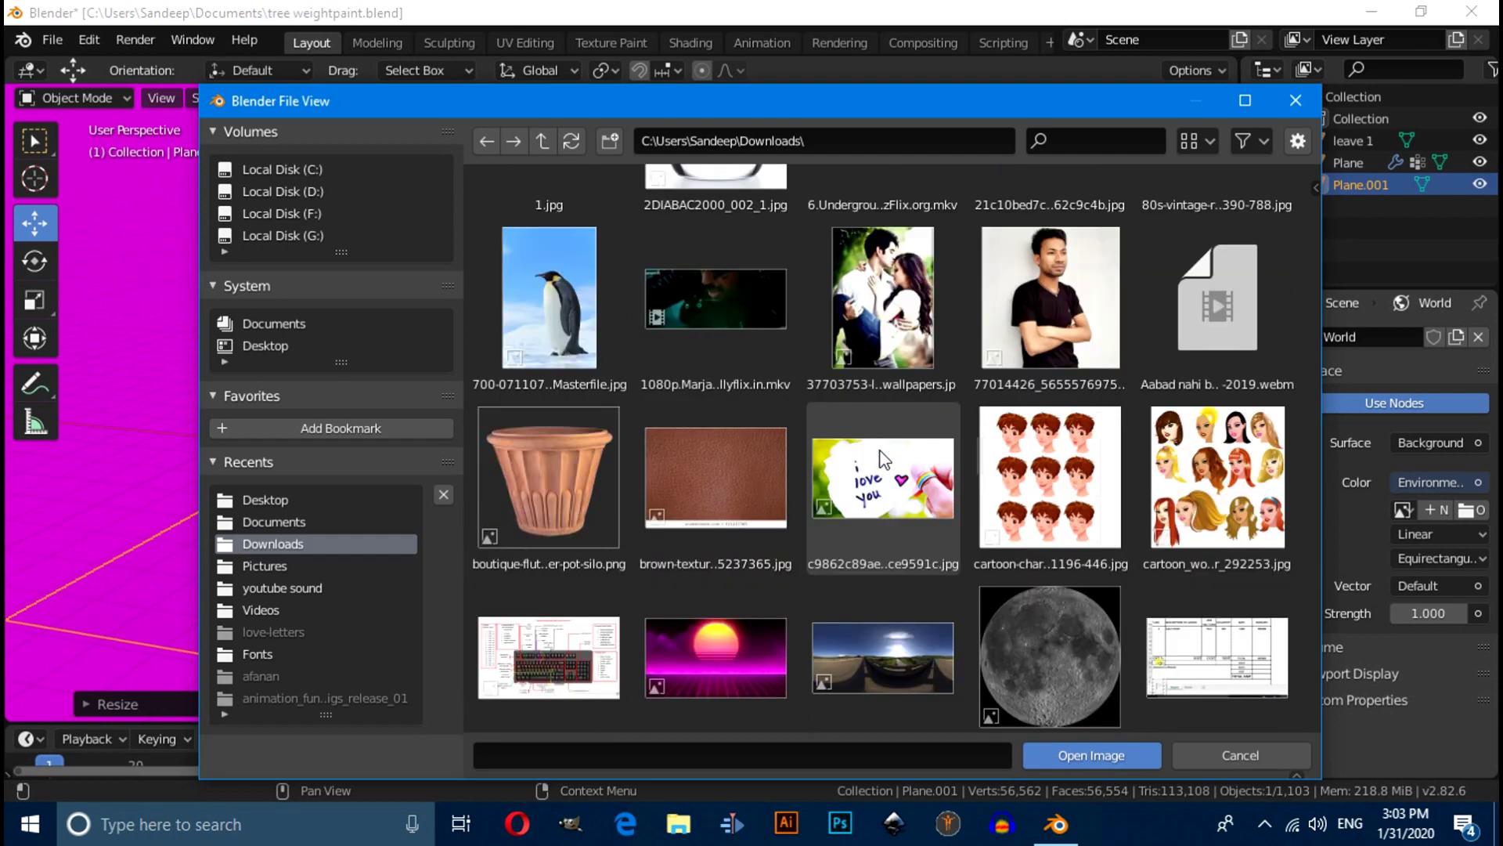
scroll(880, 451, down, 8)
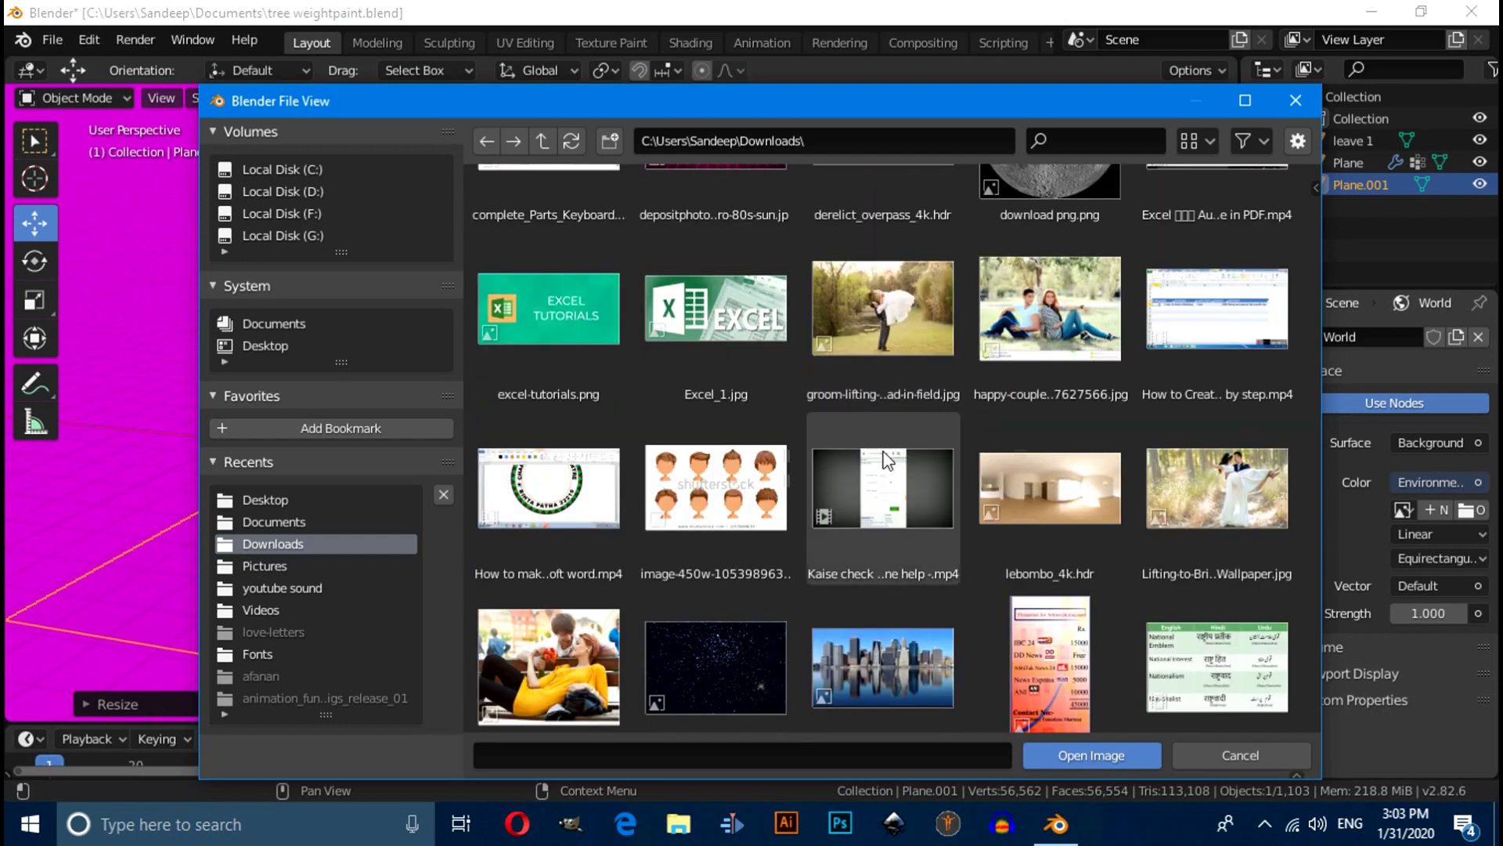
click(1026, 501)
click(1090, 753)
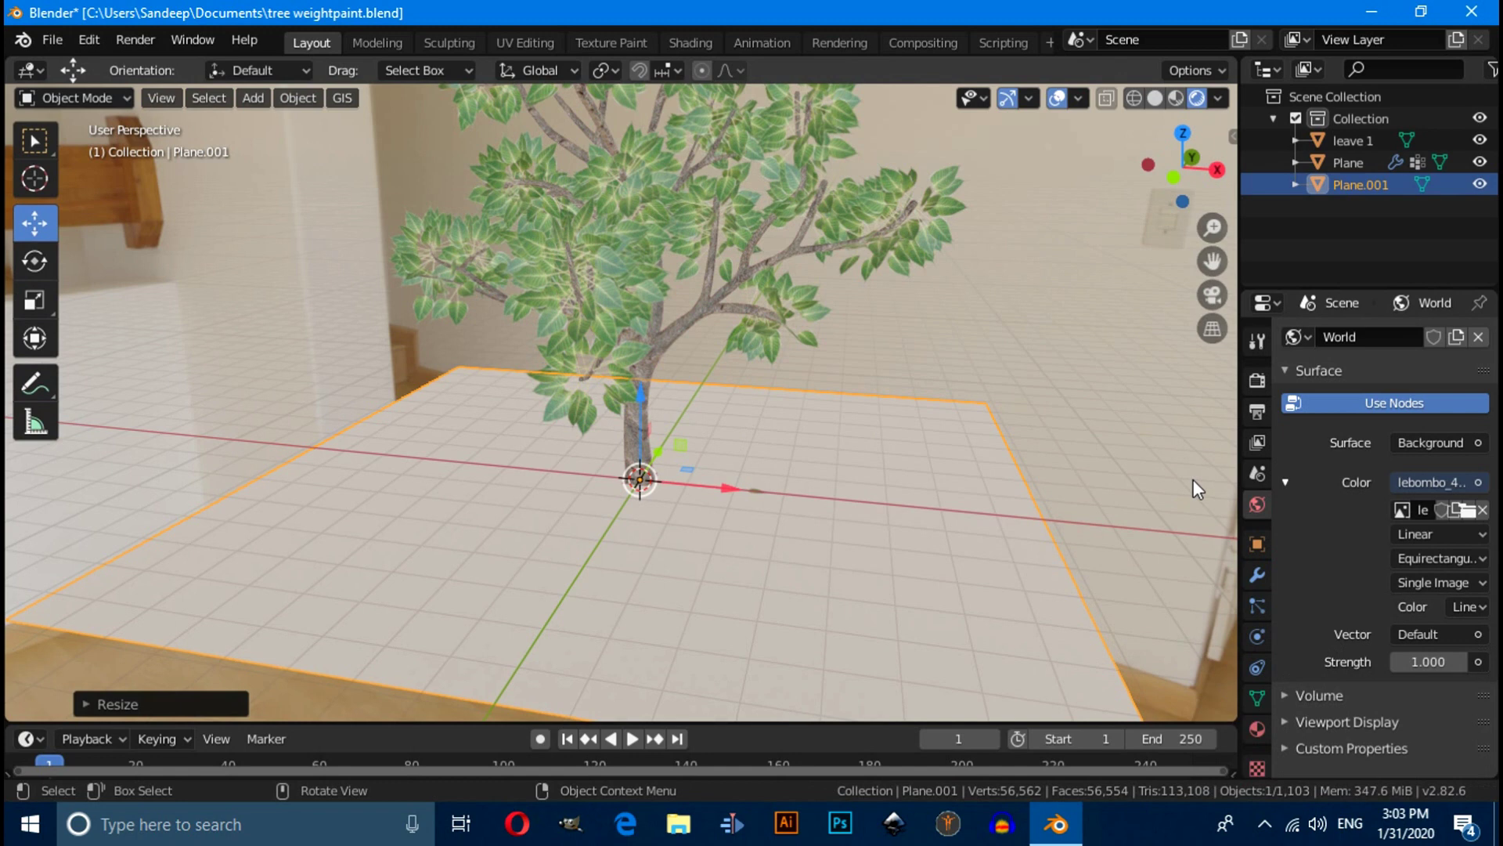
Enable Transparent in the render Film settings
click(1255, 381)
scroll(1327, 654, down, 2)
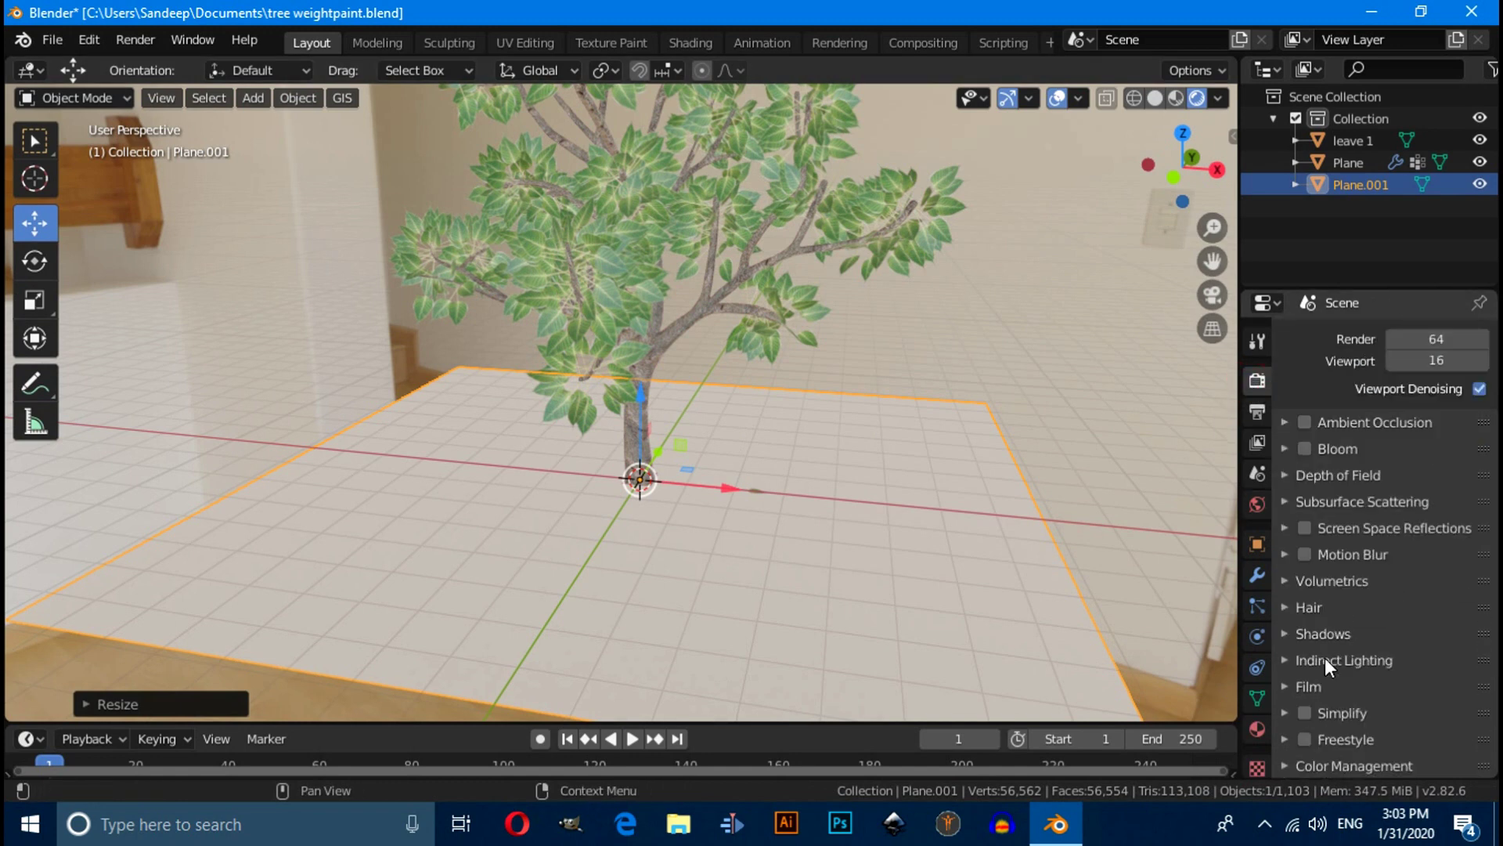
click(1301, 684)
scroll(1394, 709, down, 3)
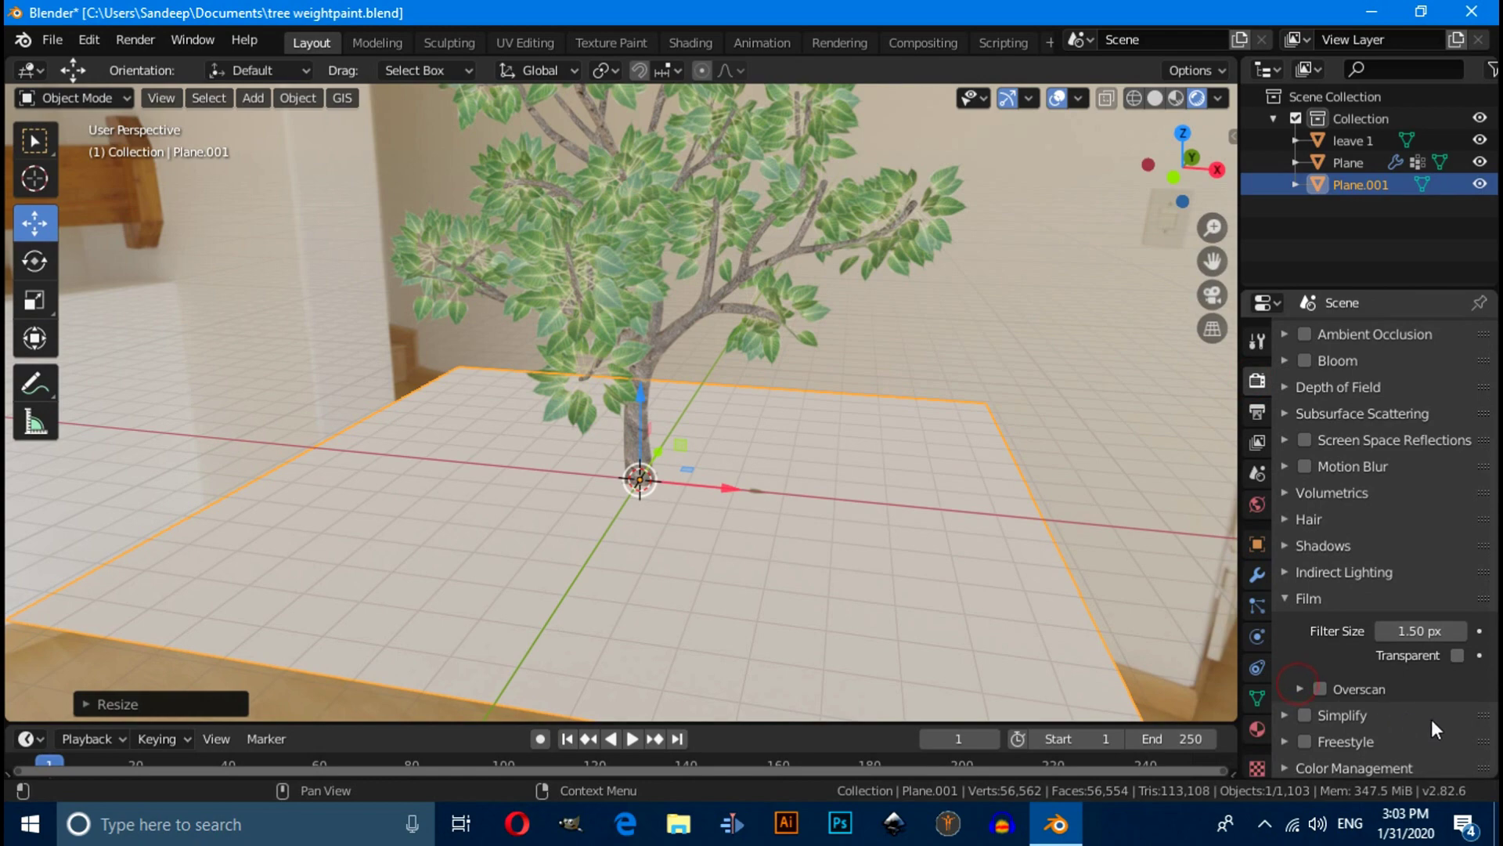
click(1457, 656)
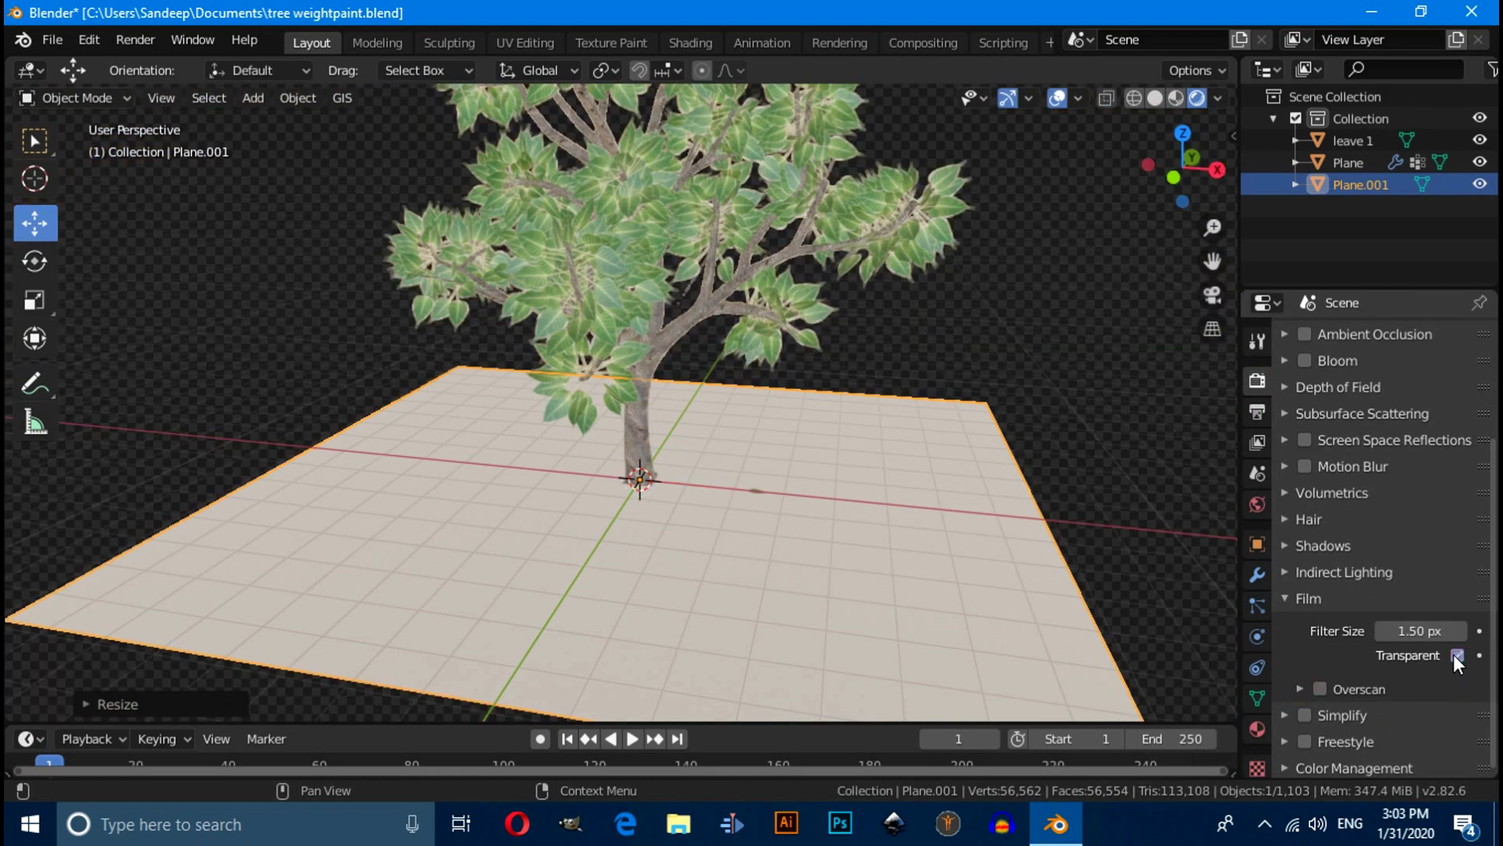
Set the Color Management Look to Very High Contrast and deselect the ground plane
click(1303, 764)
scroll(1399, 637, down, 5)
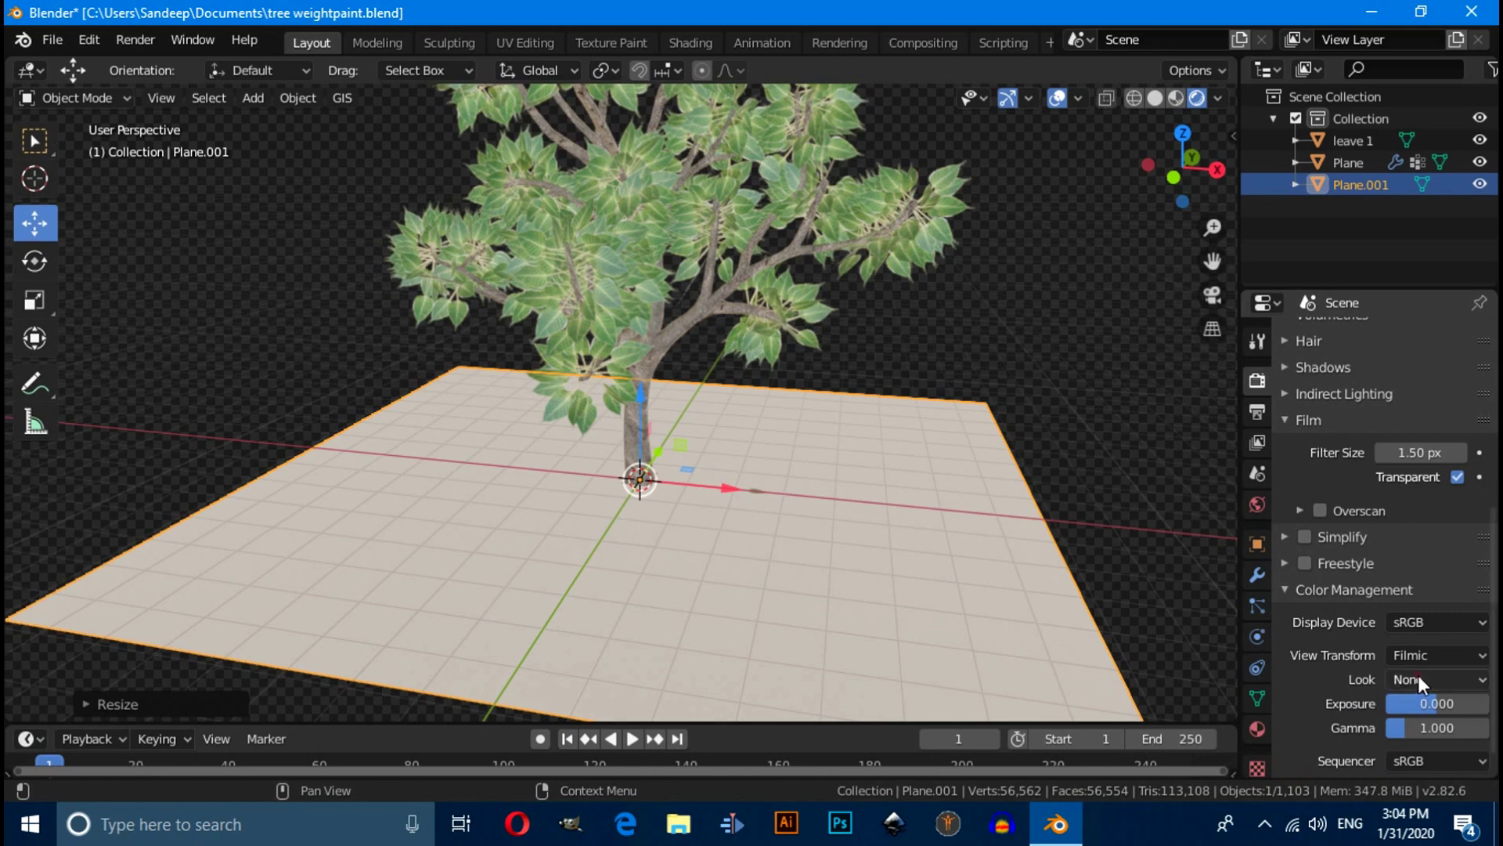
click(1417, 677)
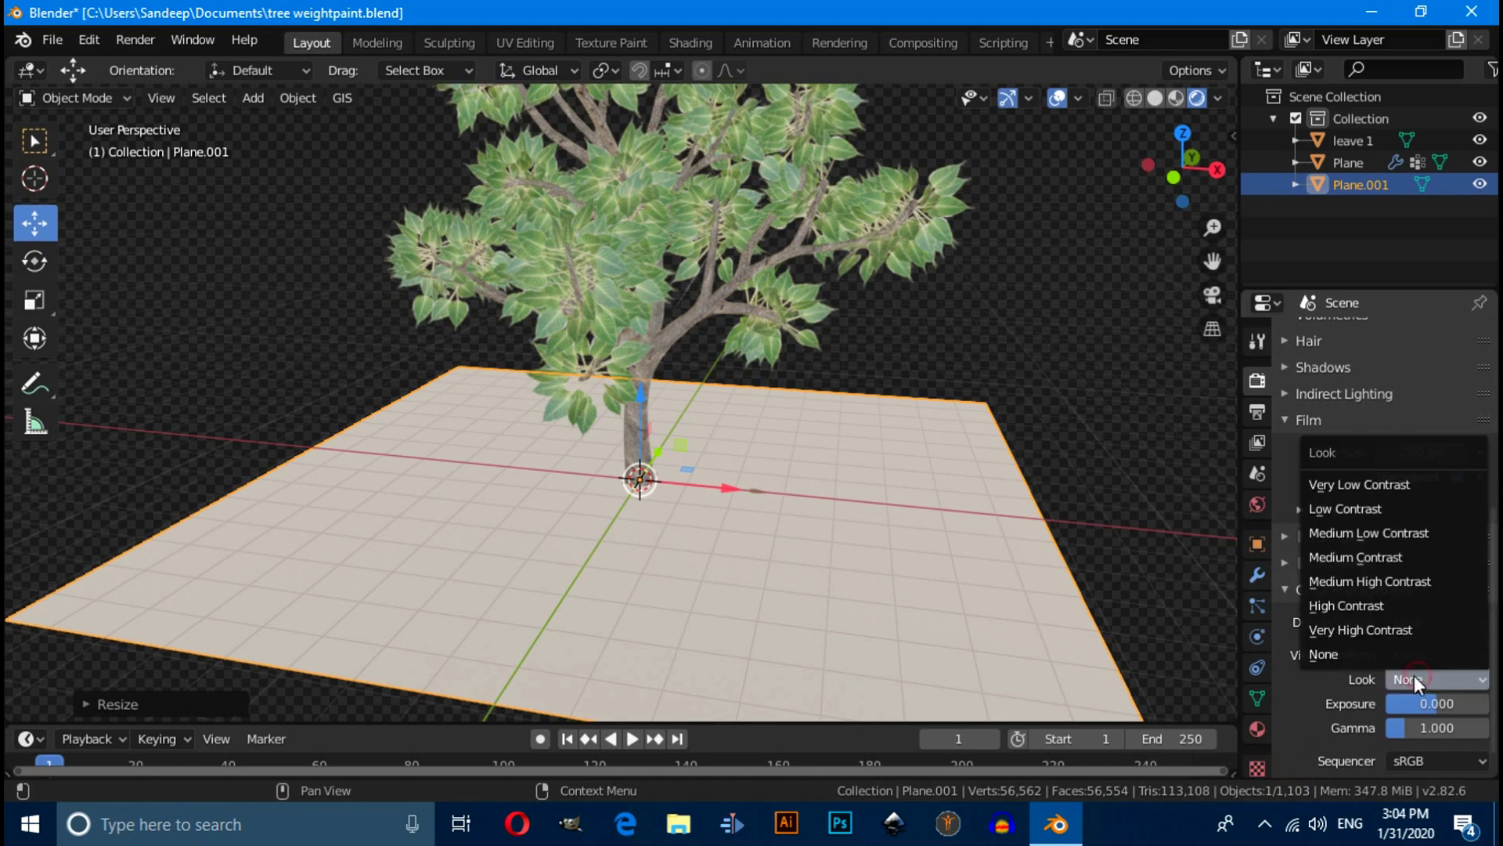
click(1364, 629)
click(900, 378)
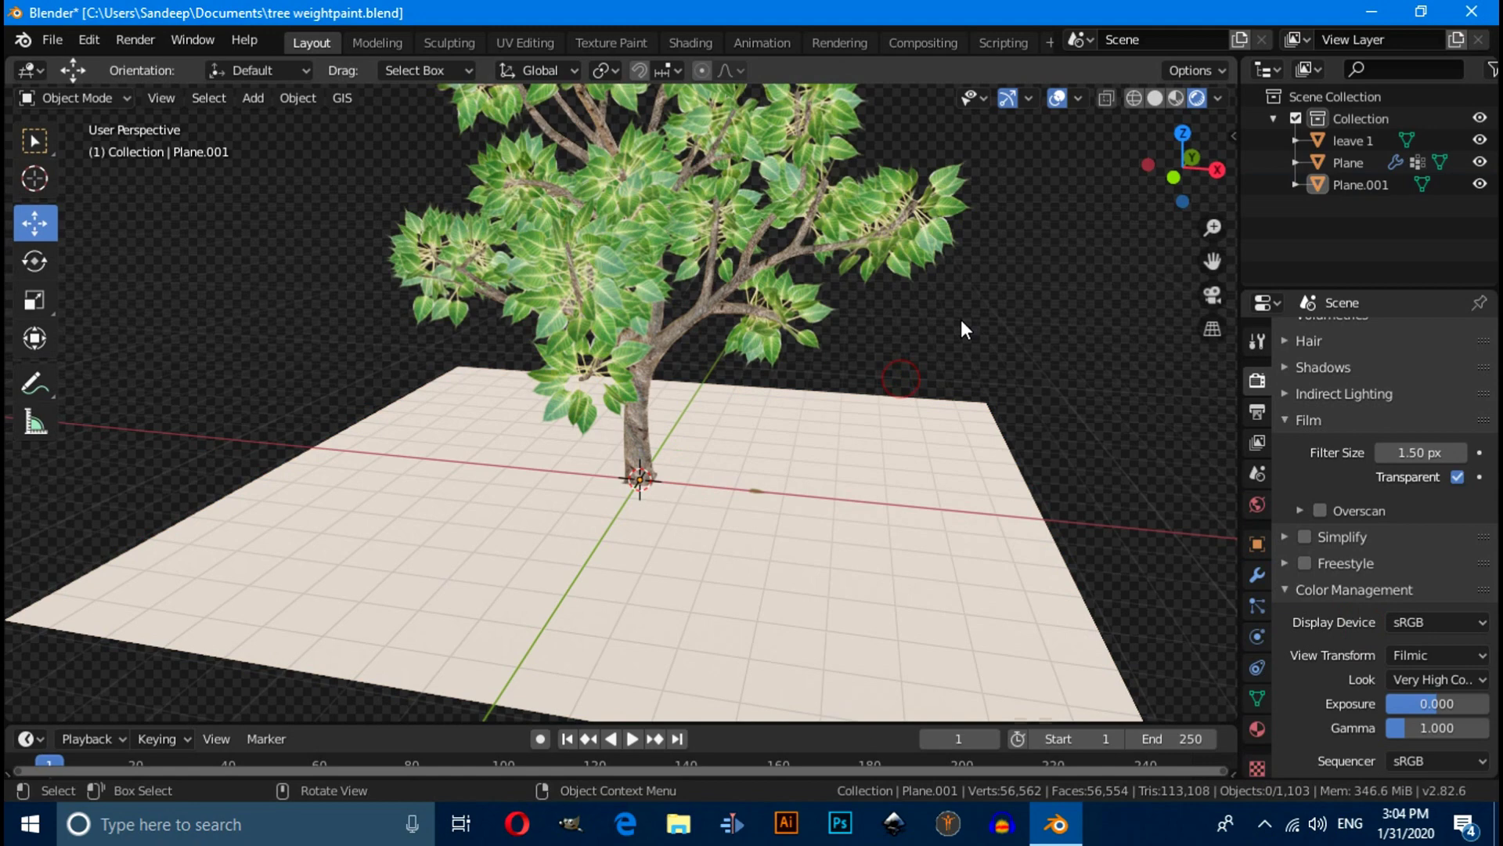
scroll(961, 328, up, 5)
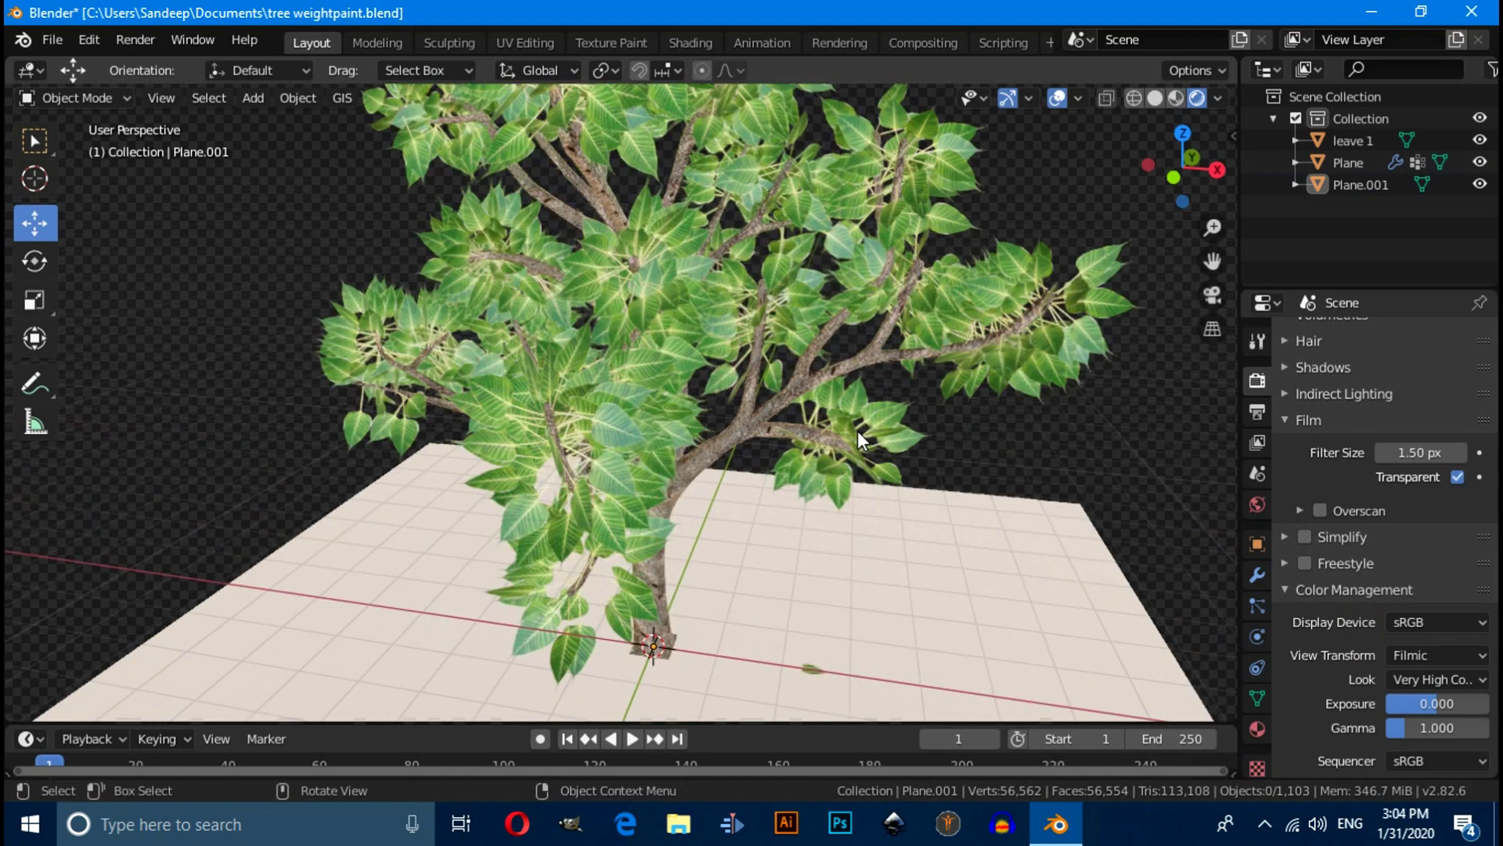
scroll(750, 371, up, 5)
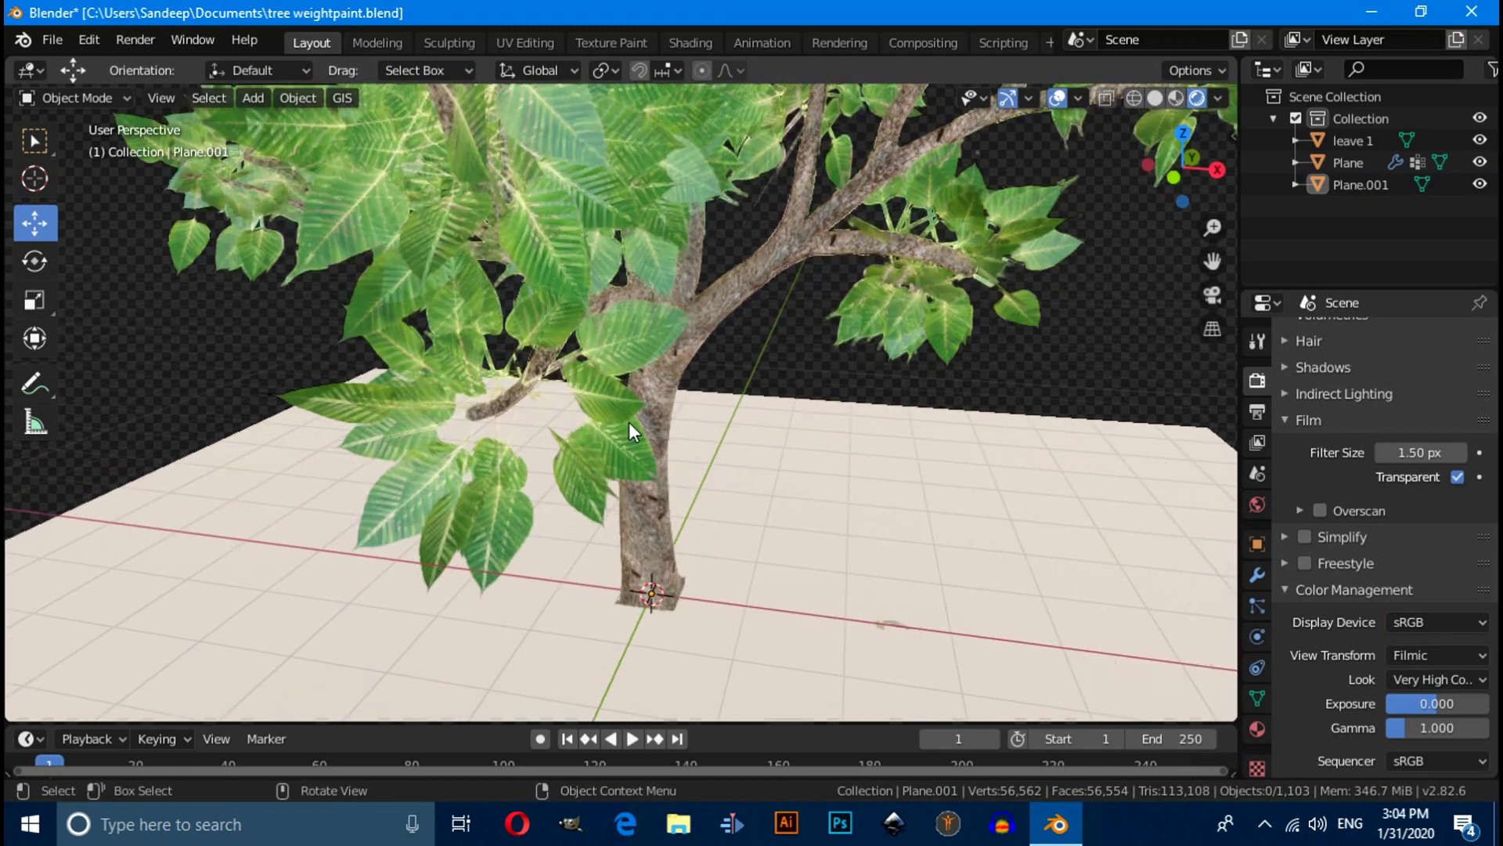
middle_drag(628, 421, 742, 255)
scroll(742, 256, down, 6)
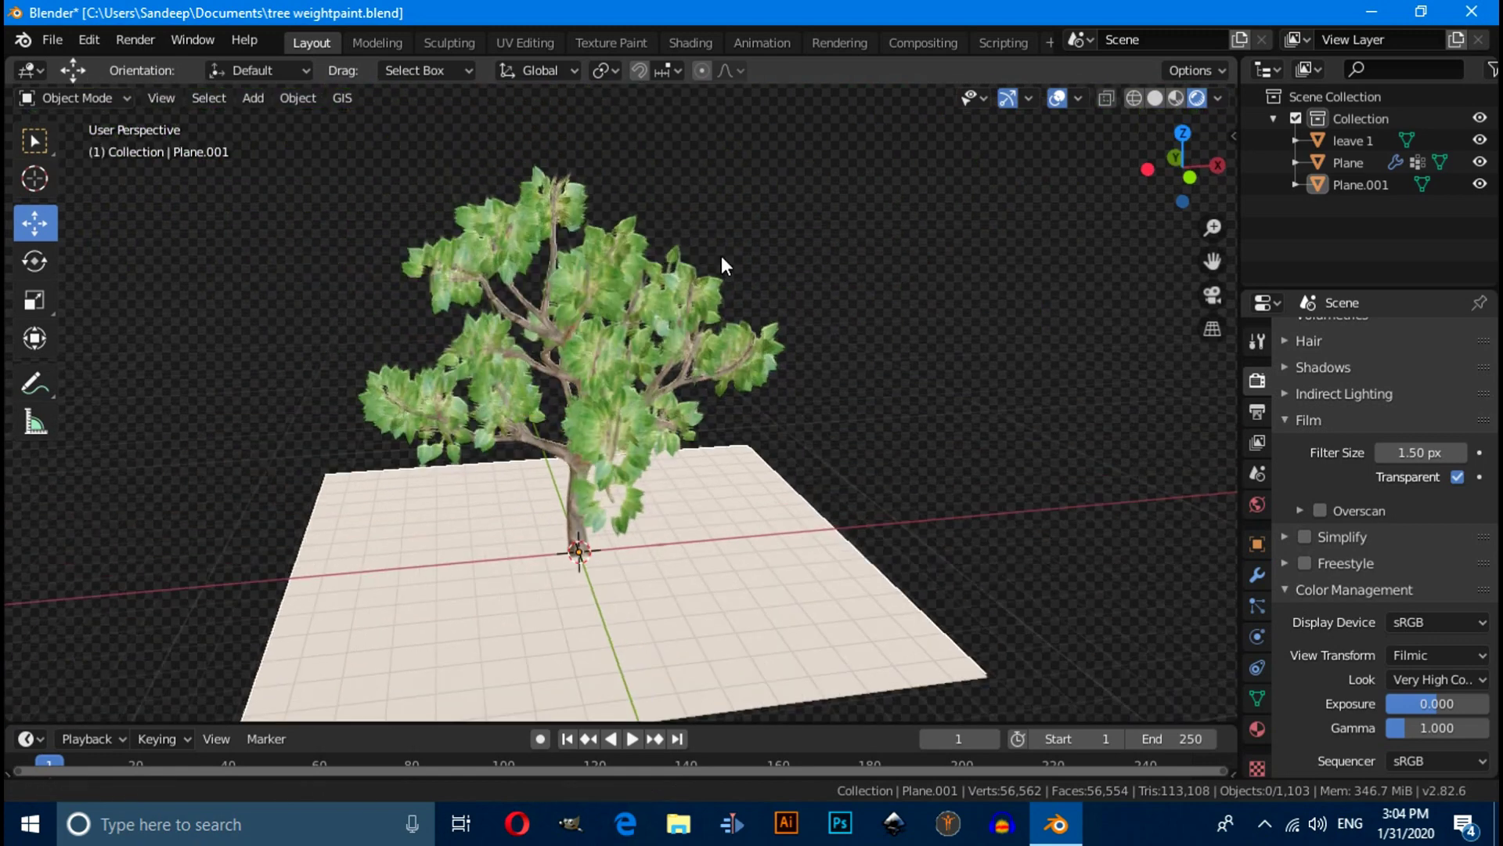
Add a sun lamp and raise it high above the tree
key(shift+a)
mouse_move(642, 475)
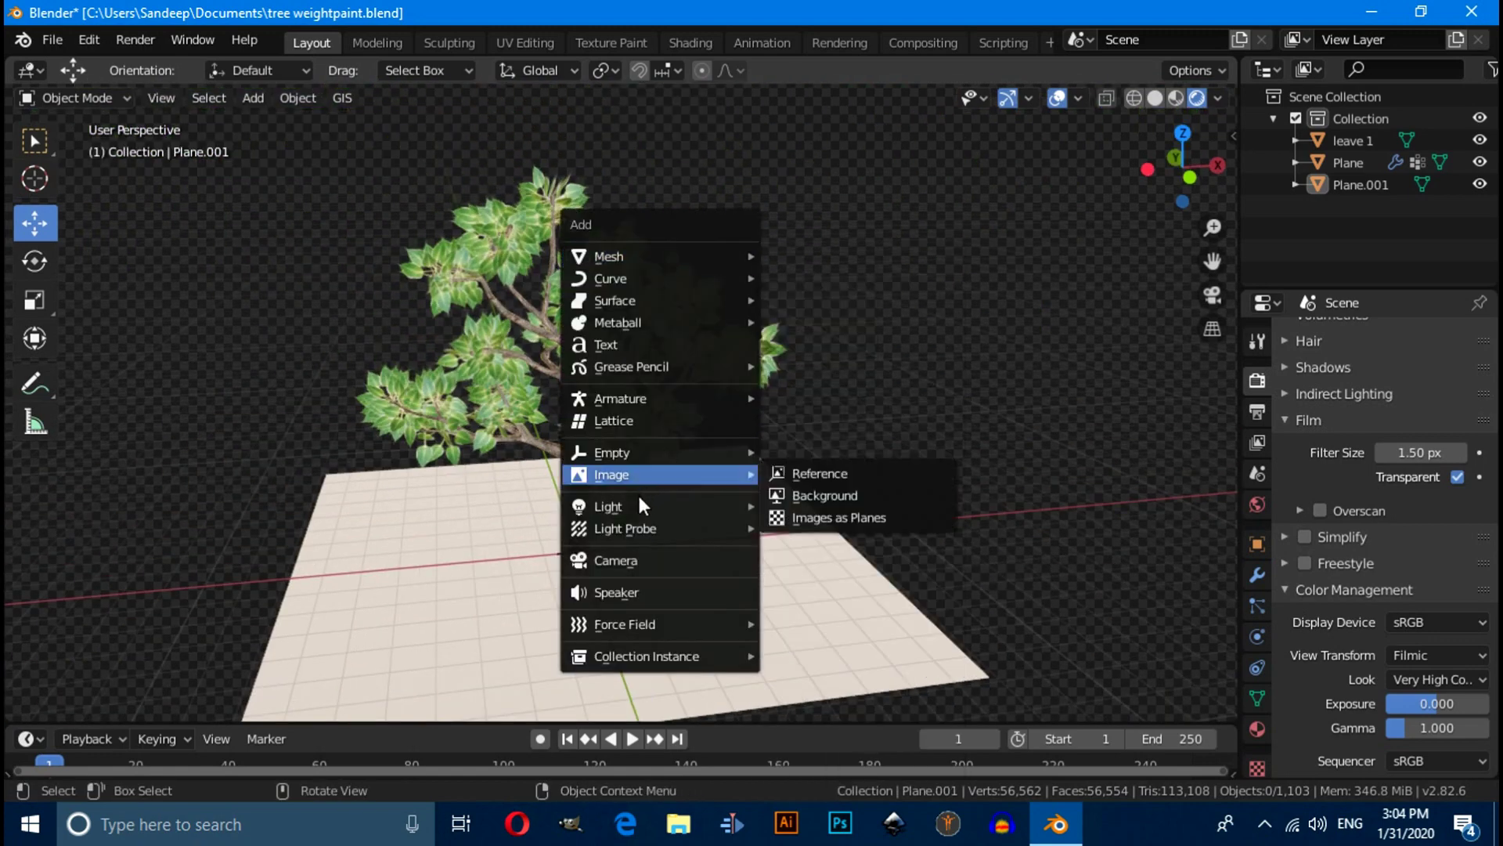
mouse_move(624, 505)
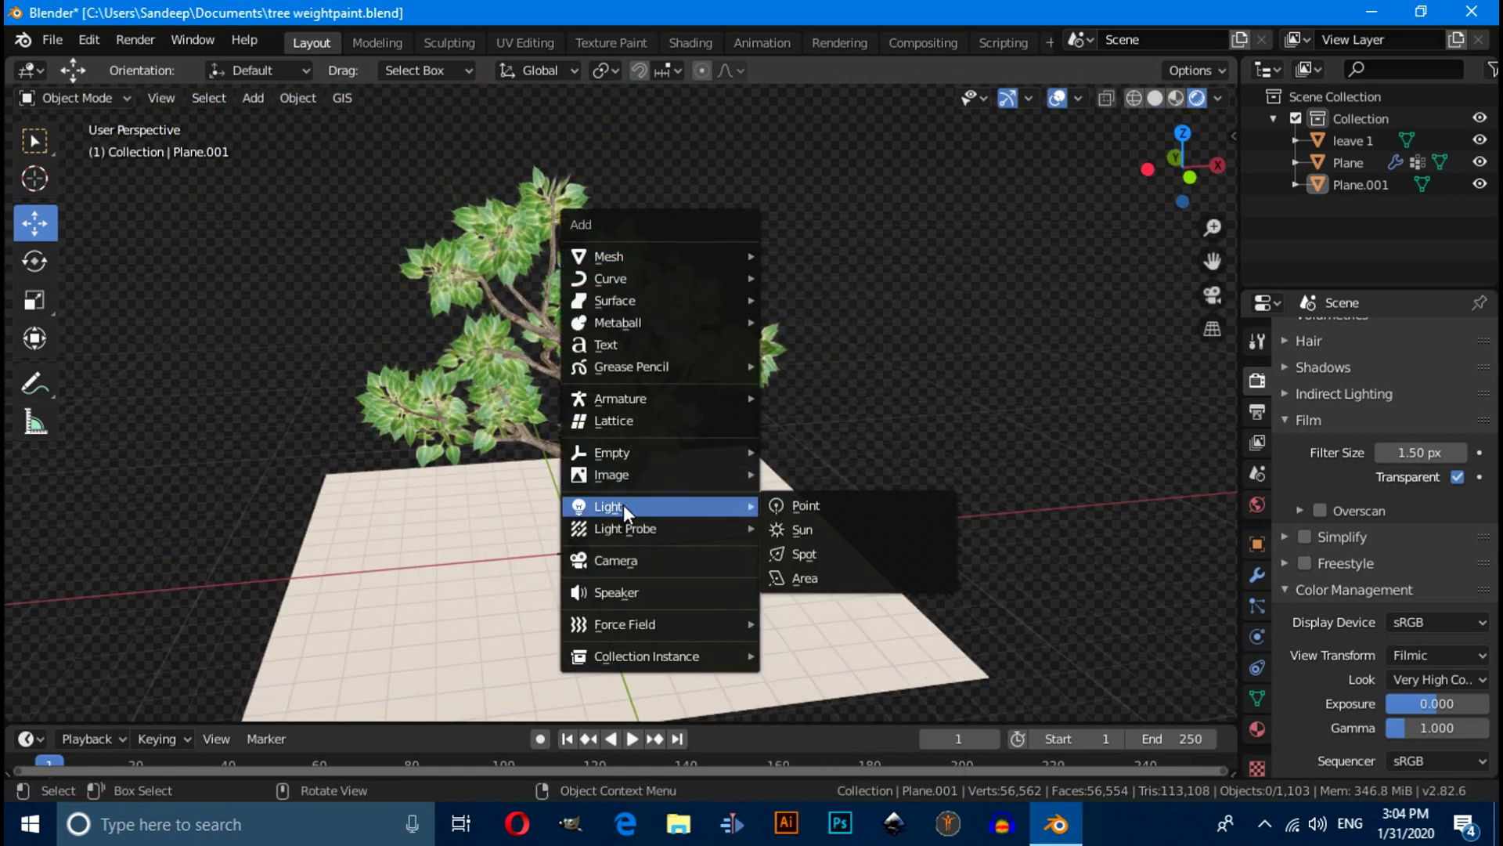
click(857, 529)
middle_drag(910, 470, 645, 468)
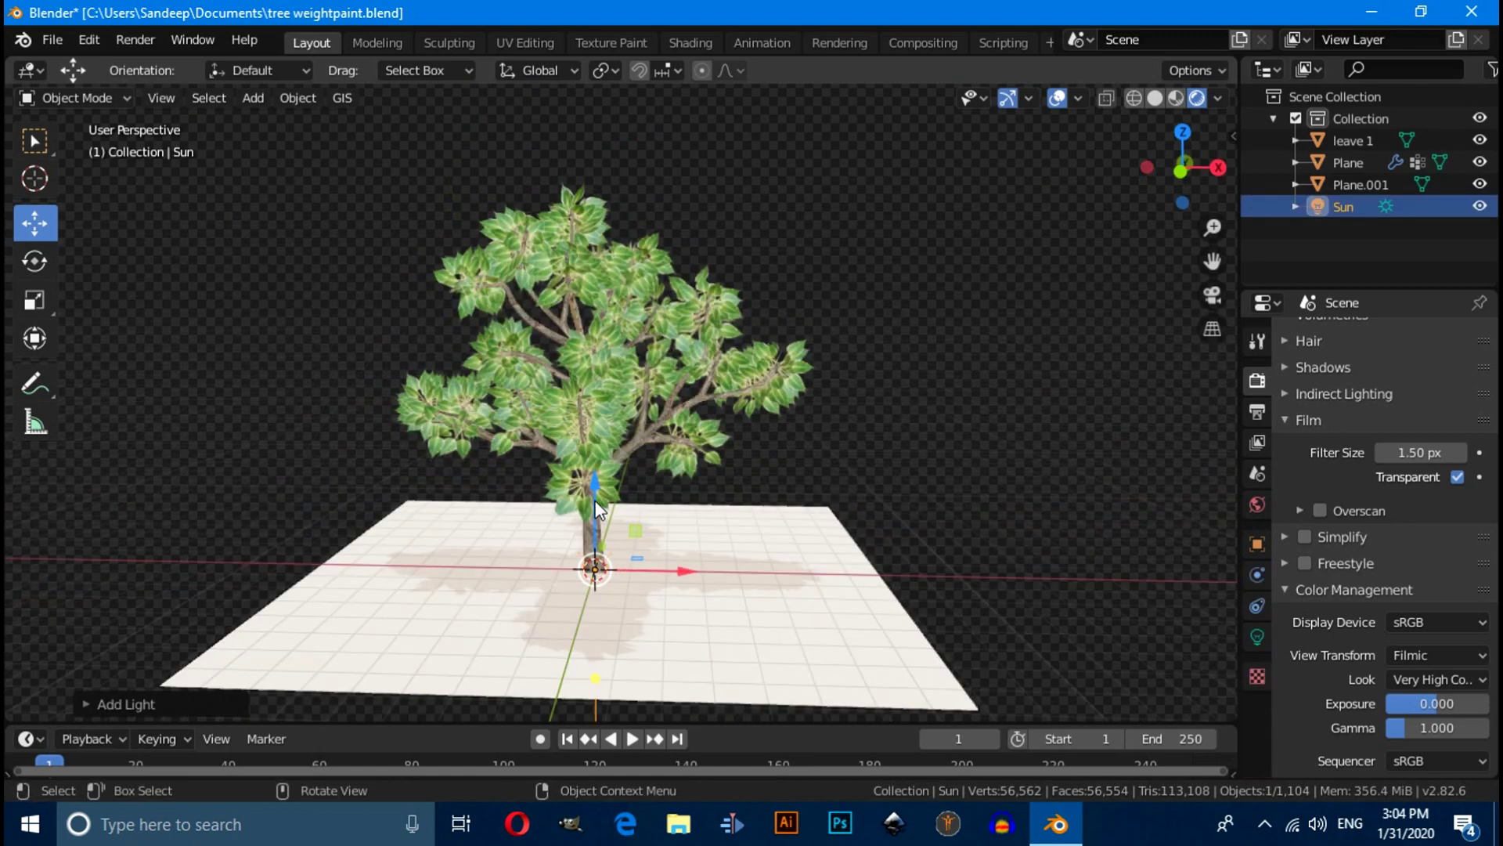
drag(593, 436, 591, 151)
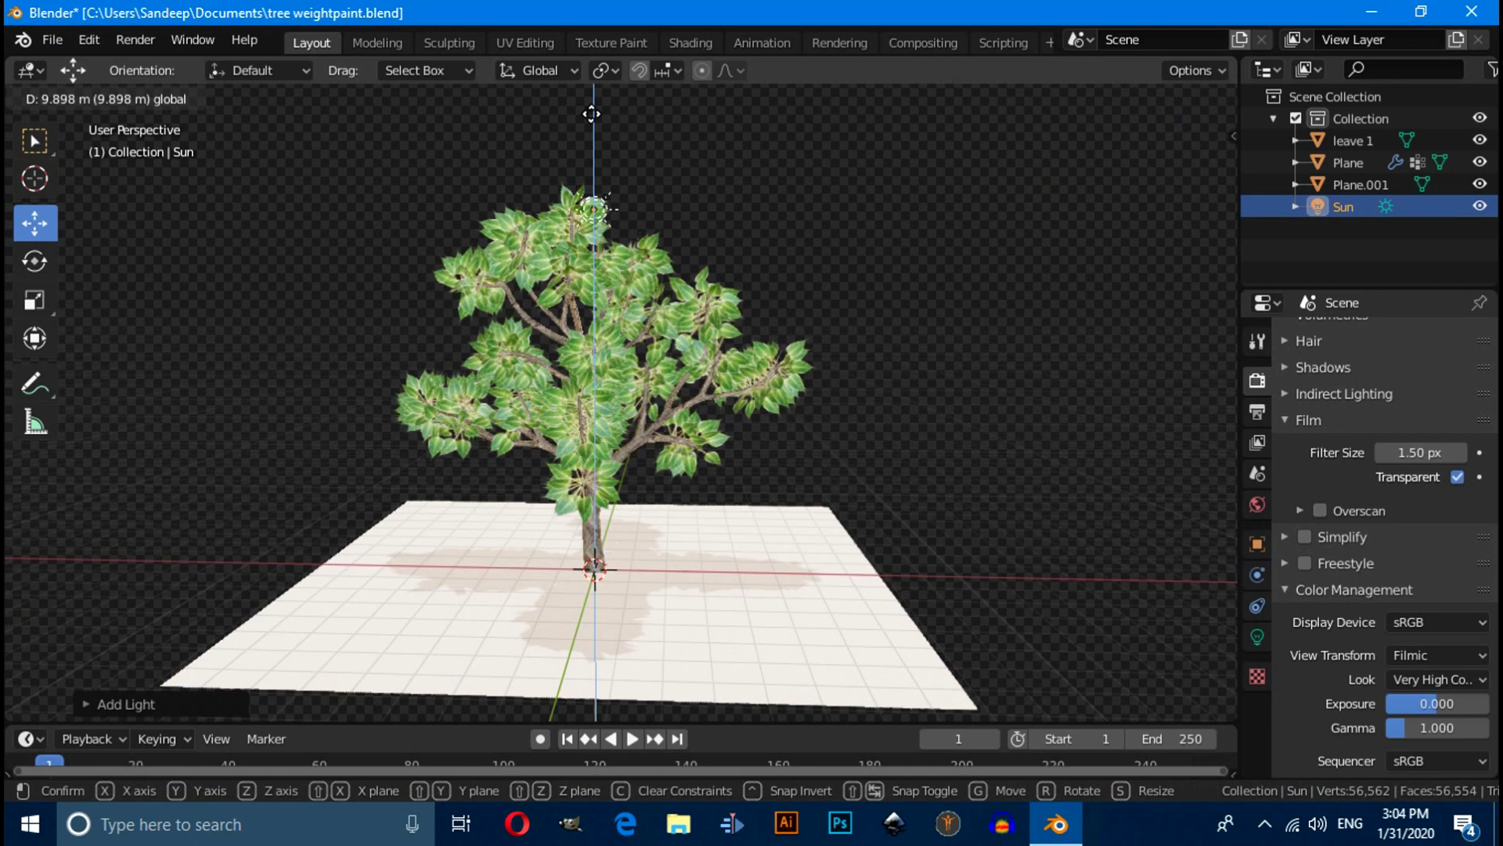
click(591, 114)
middle_drag(675, 342, 702, 313)
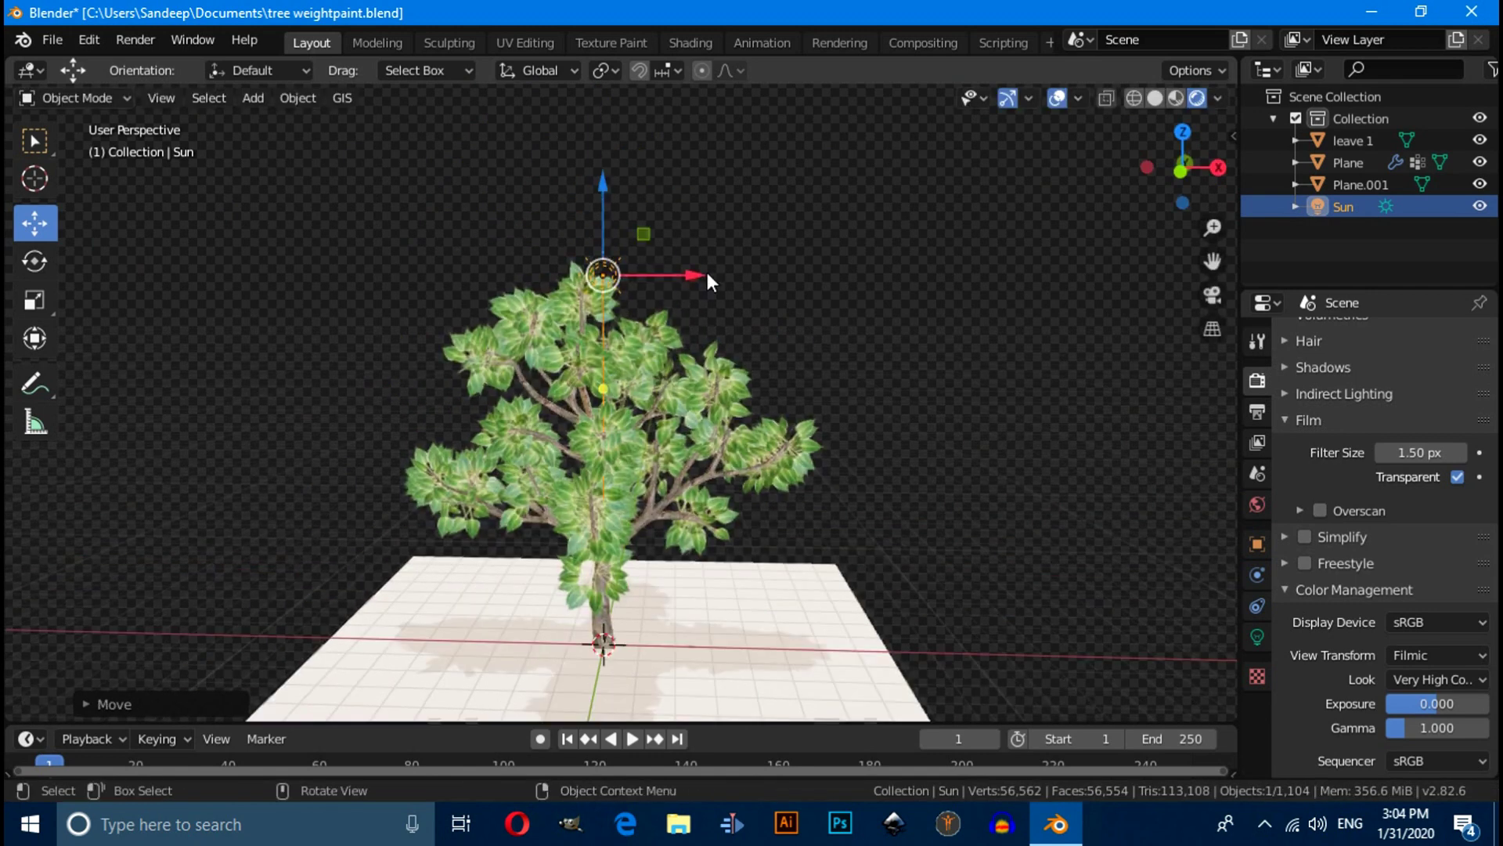
Move the sun along X and tilt it so the shadow angles across the floor
key(g)
key(x)
click(850, 265)
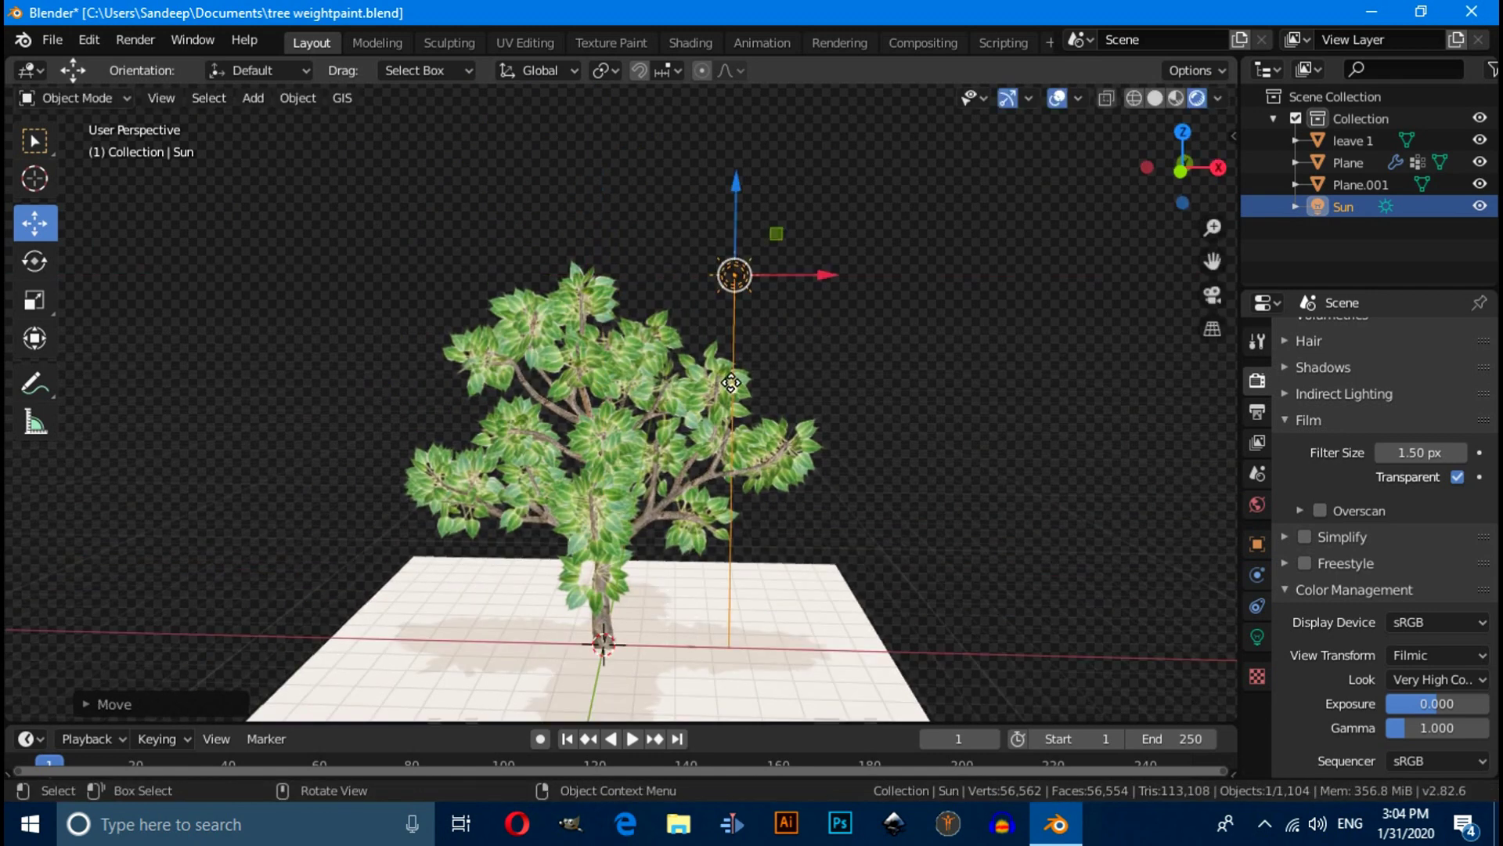
drag(709, 380, 730, 427)
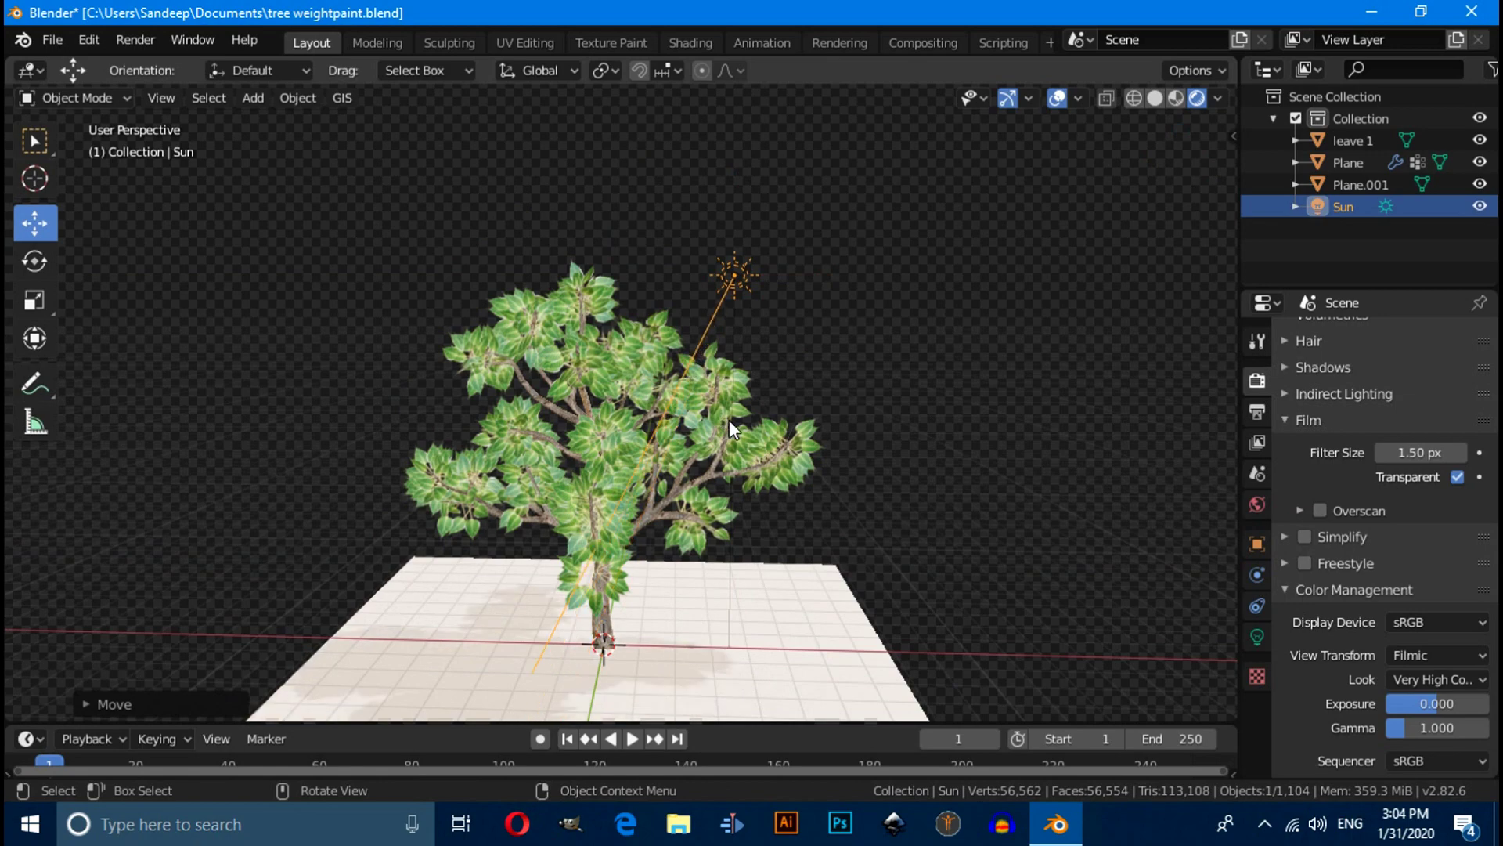
middle_drag(700, 534, 689, 513)
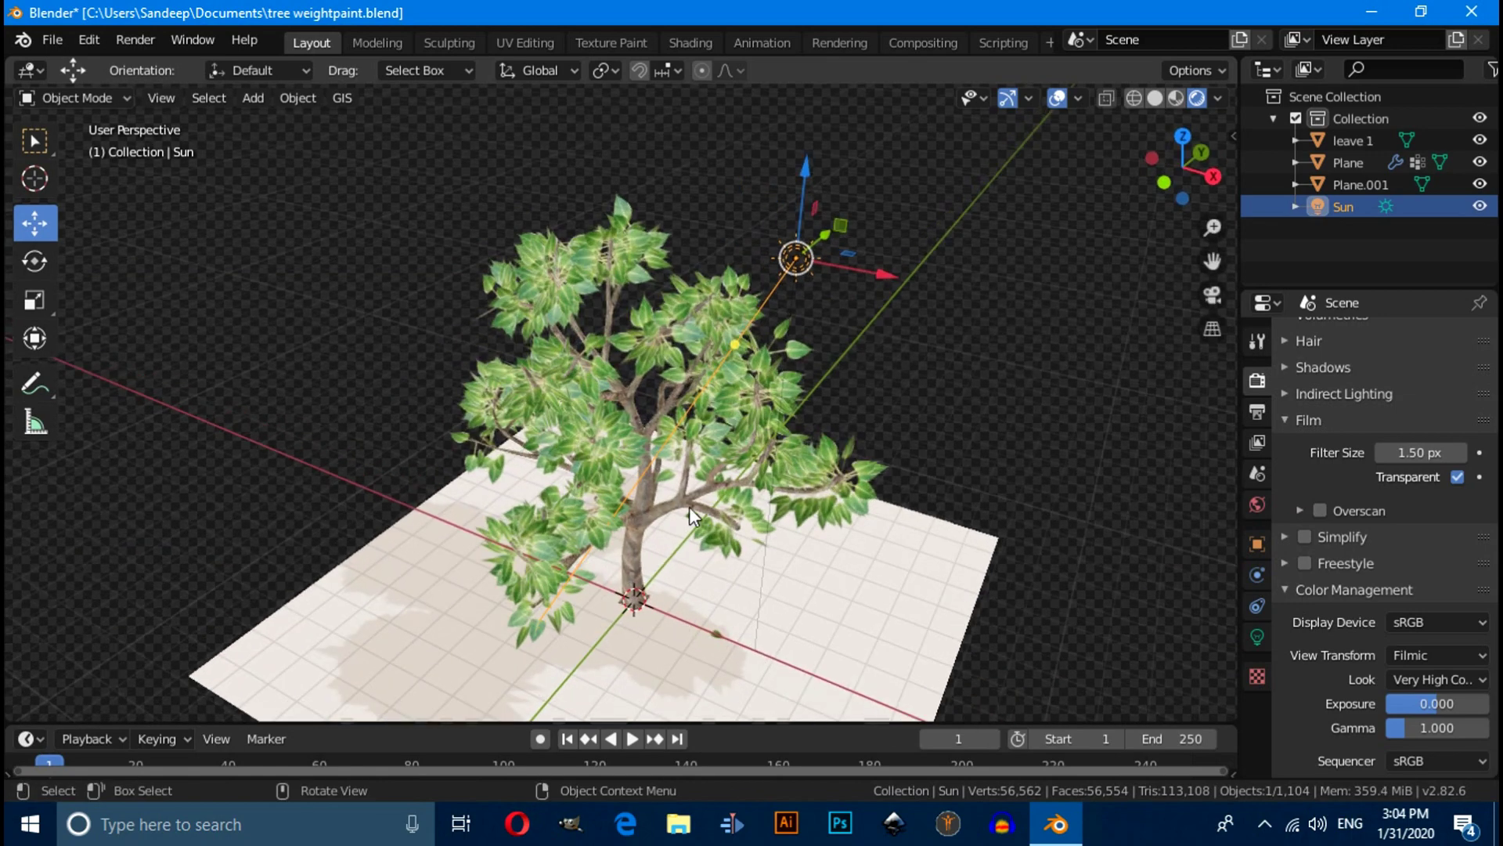
scroll(689, 504, up, 6)
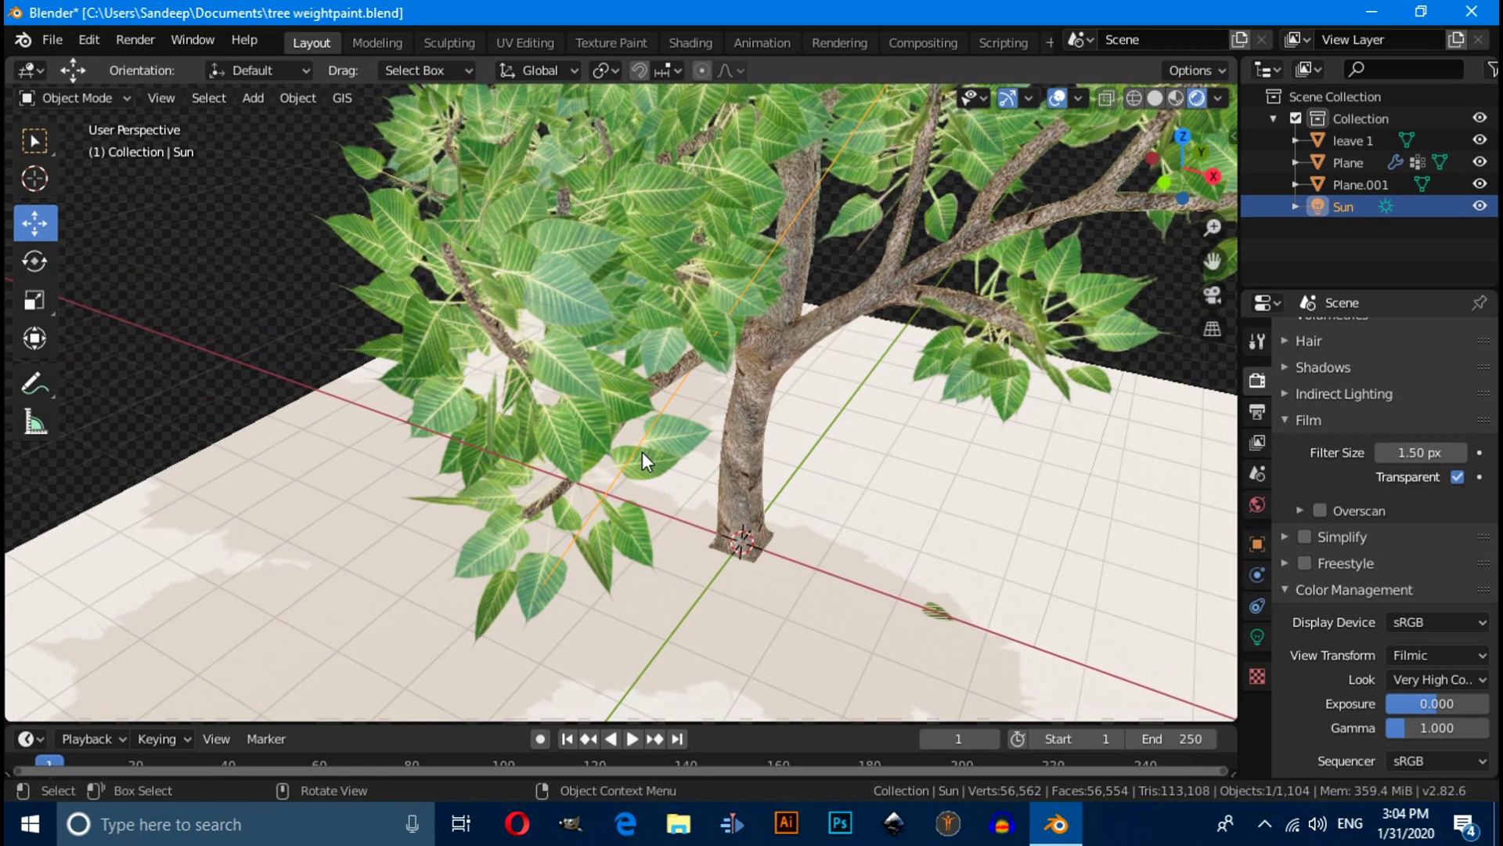
middle_drag(679, 237, 570, 402)
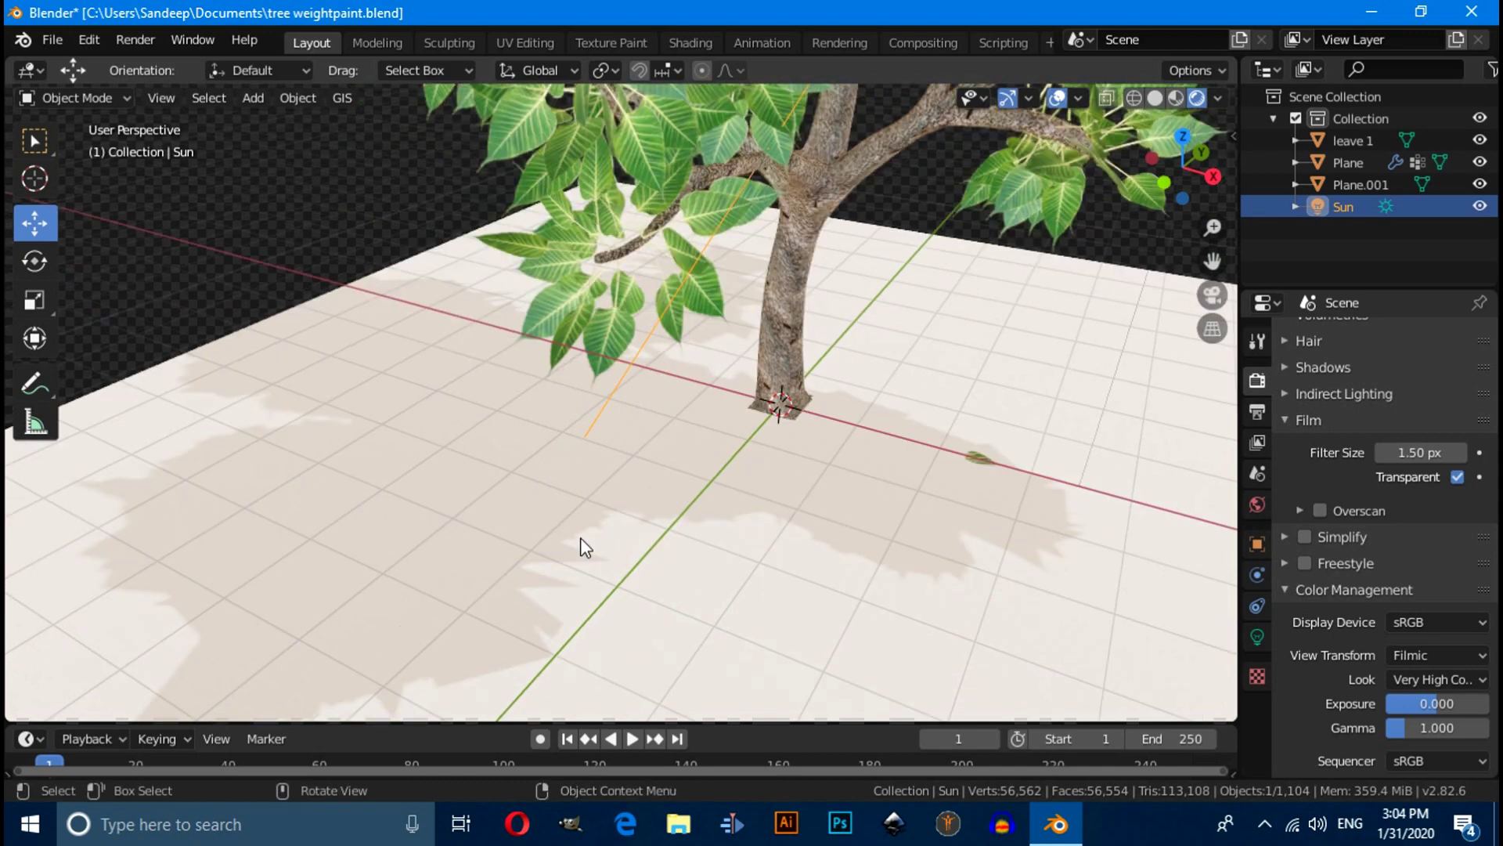
middle_drag(537, 521, 651, 571)
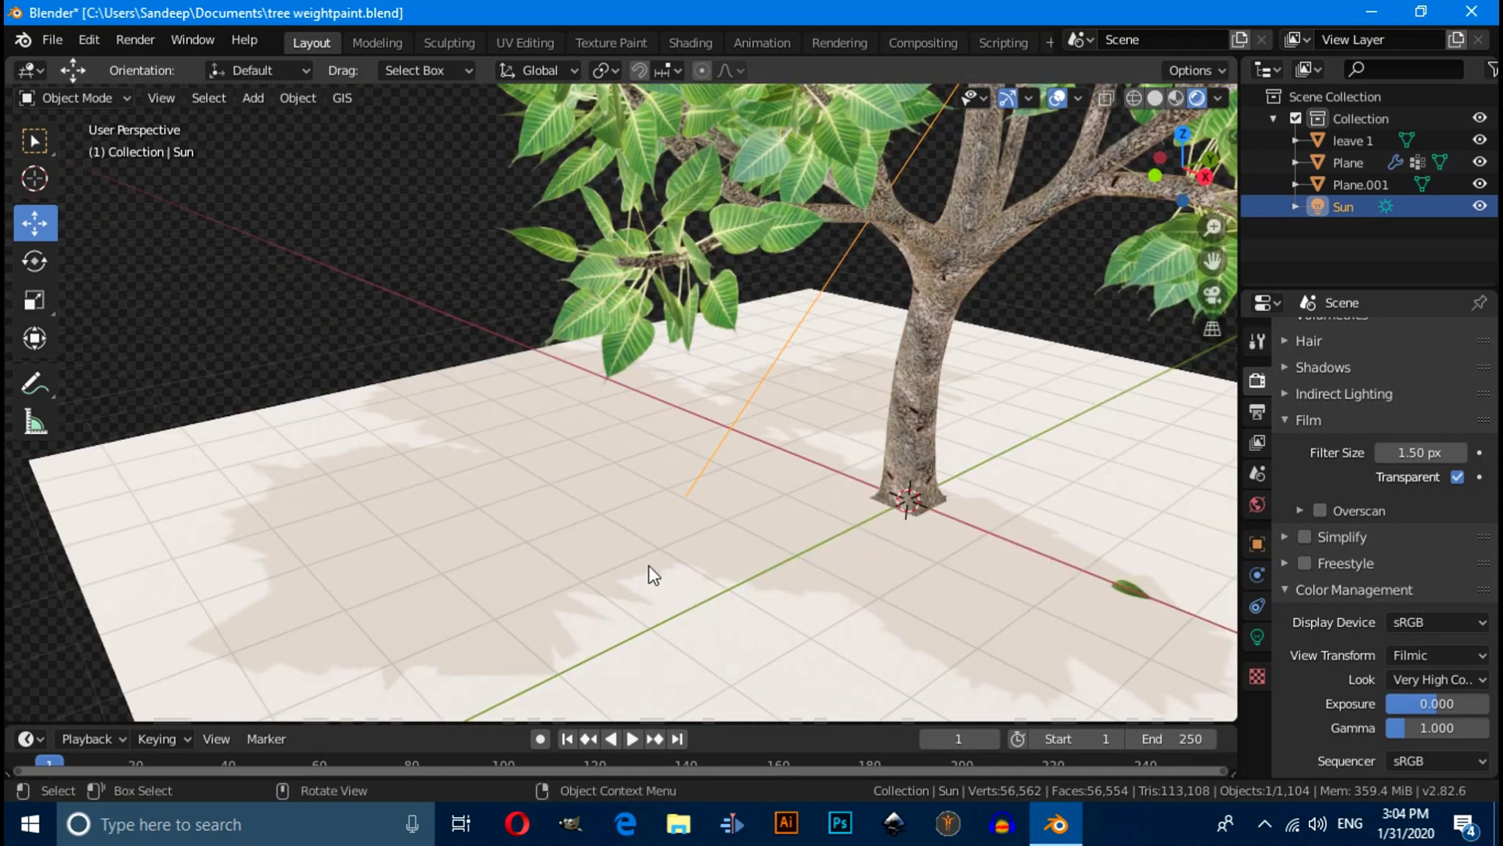
mouse_move(631, 521)
middle_down()
mouse_move(549, 579)
mouse_move(707, 584)
mouse_move(609, 502)
middle_up()
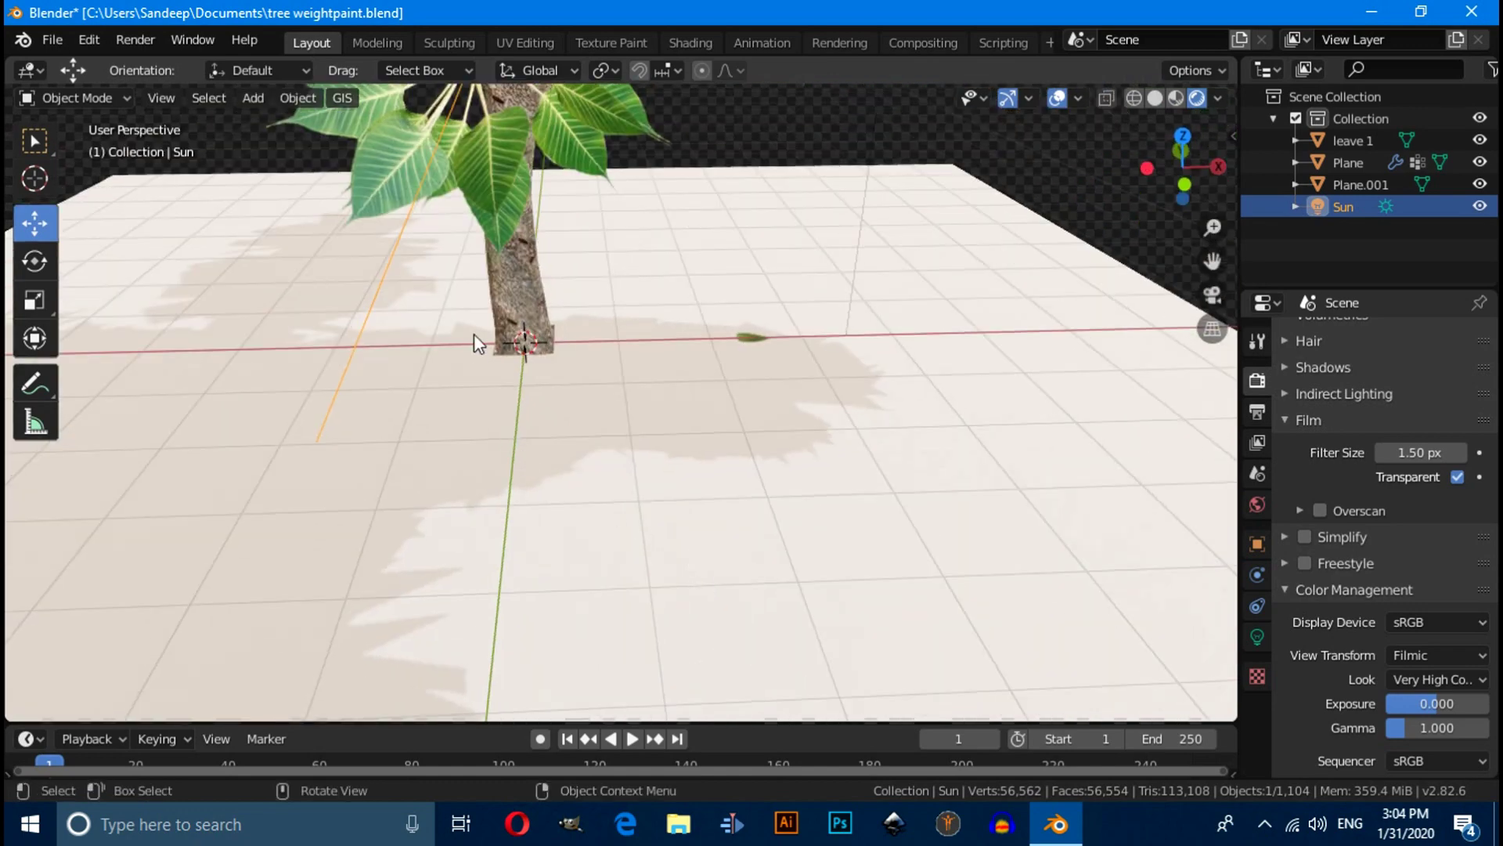
Select leave 1 and set its material's Shadow Mode to Alpha Clip
click(750, 337)
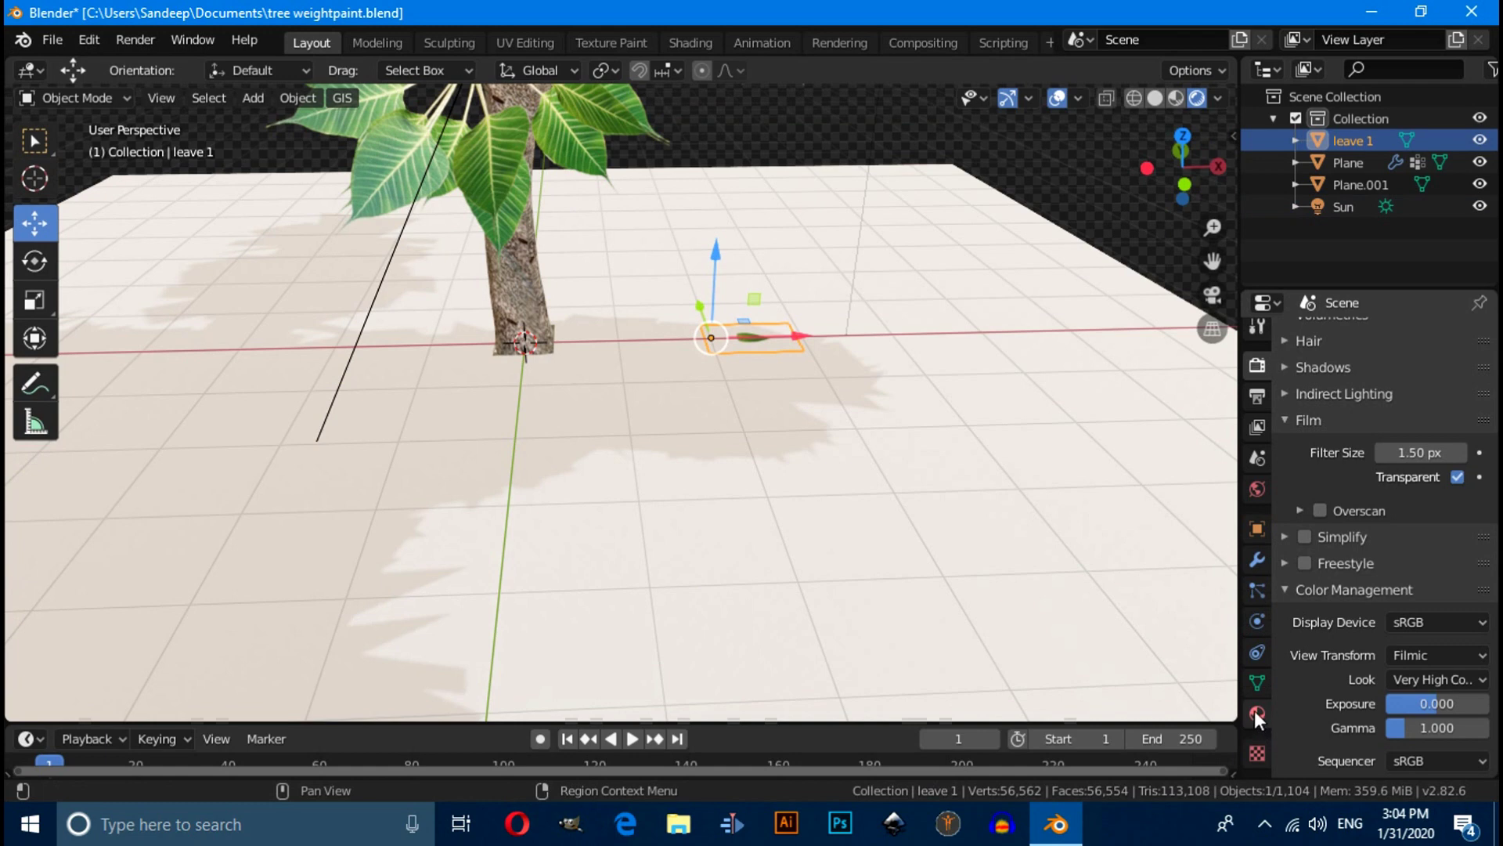
click(1256, 714)
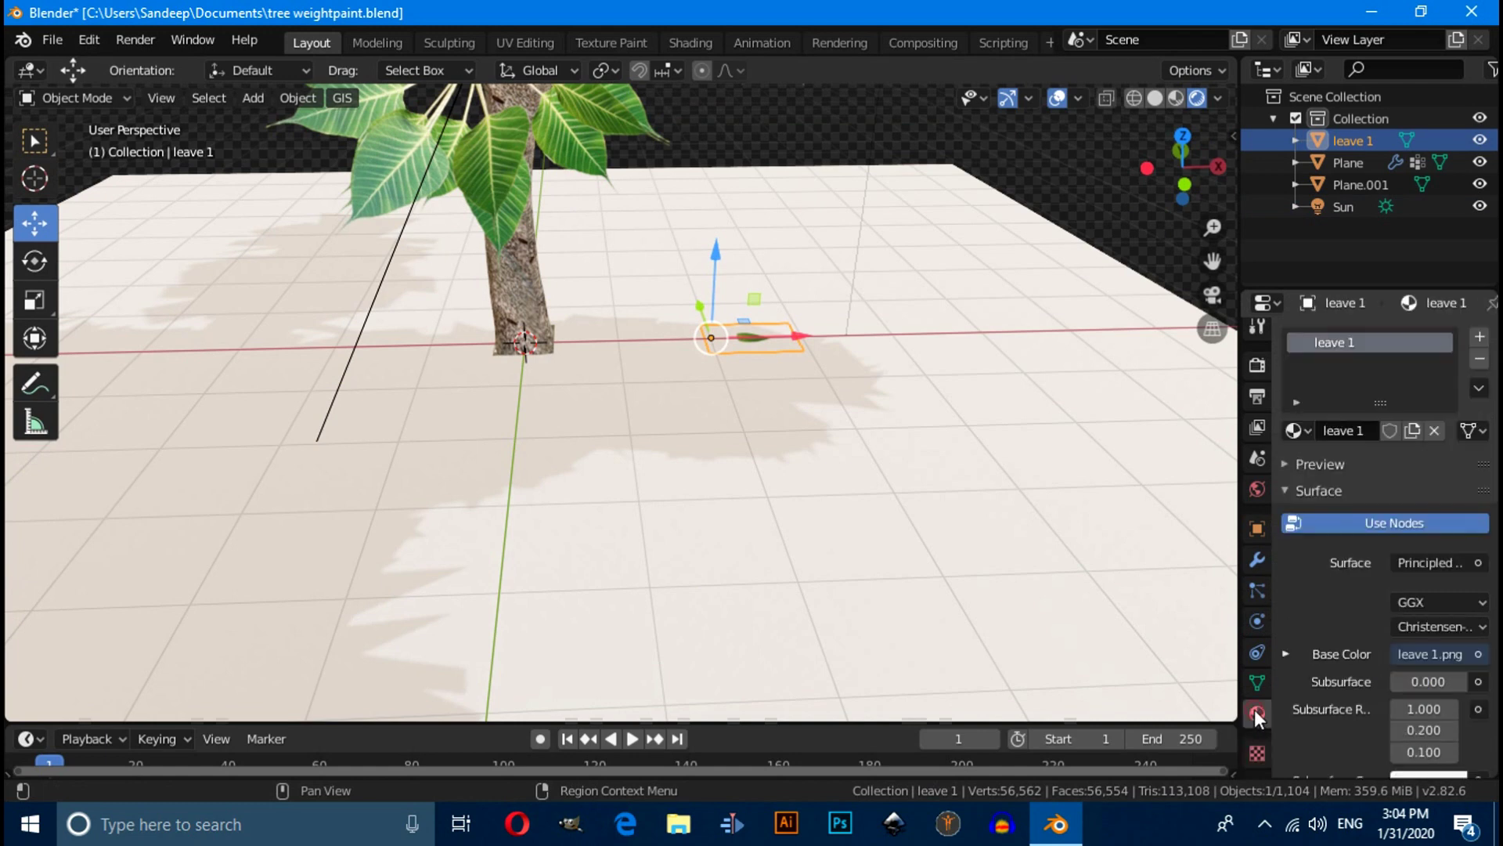
scroll(1373, 650, down, 15)
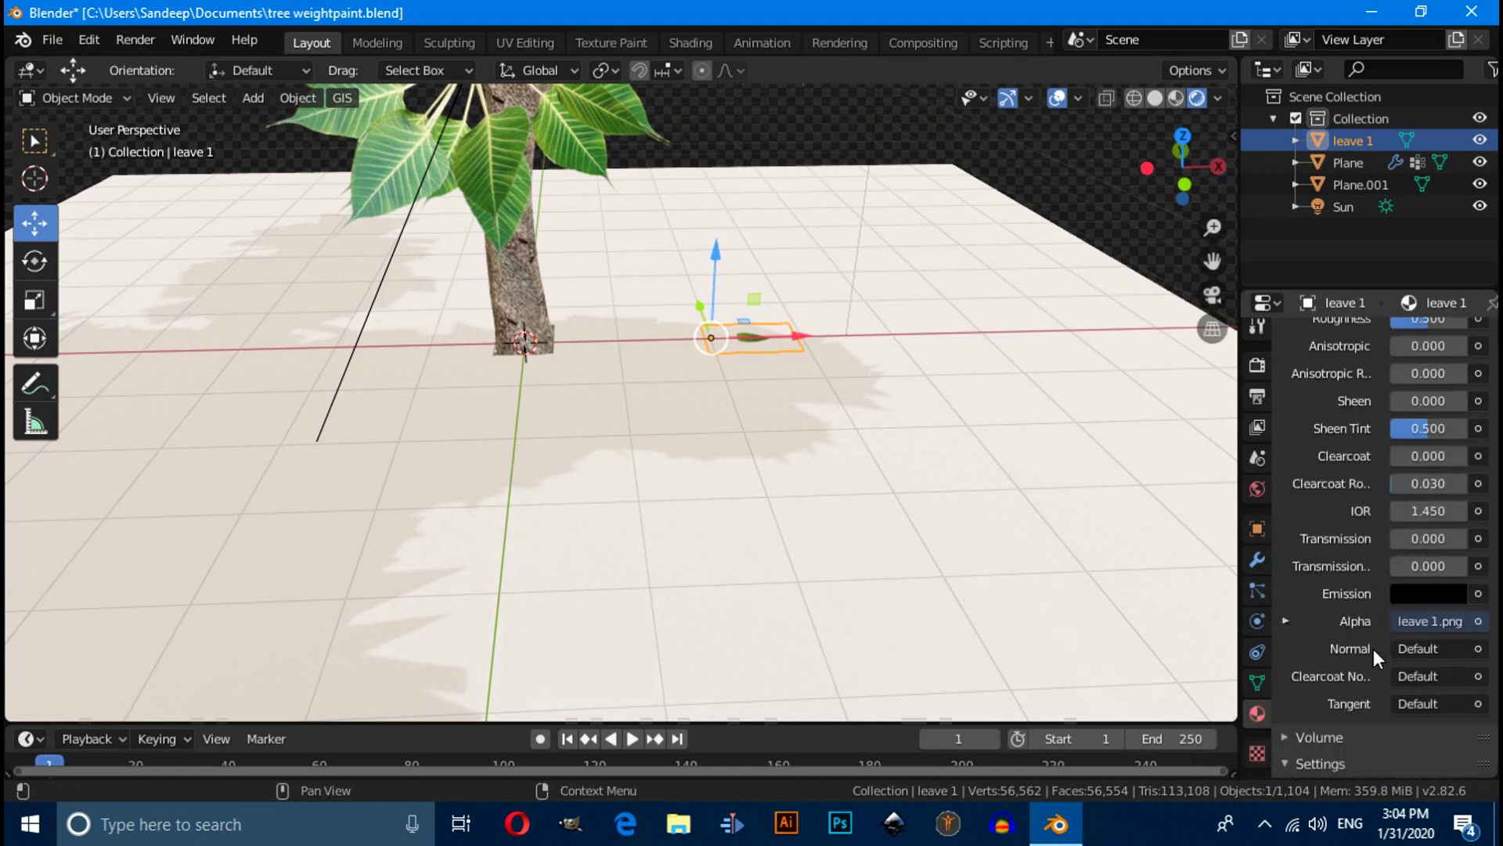
scroll(1374, 648, down, 5)
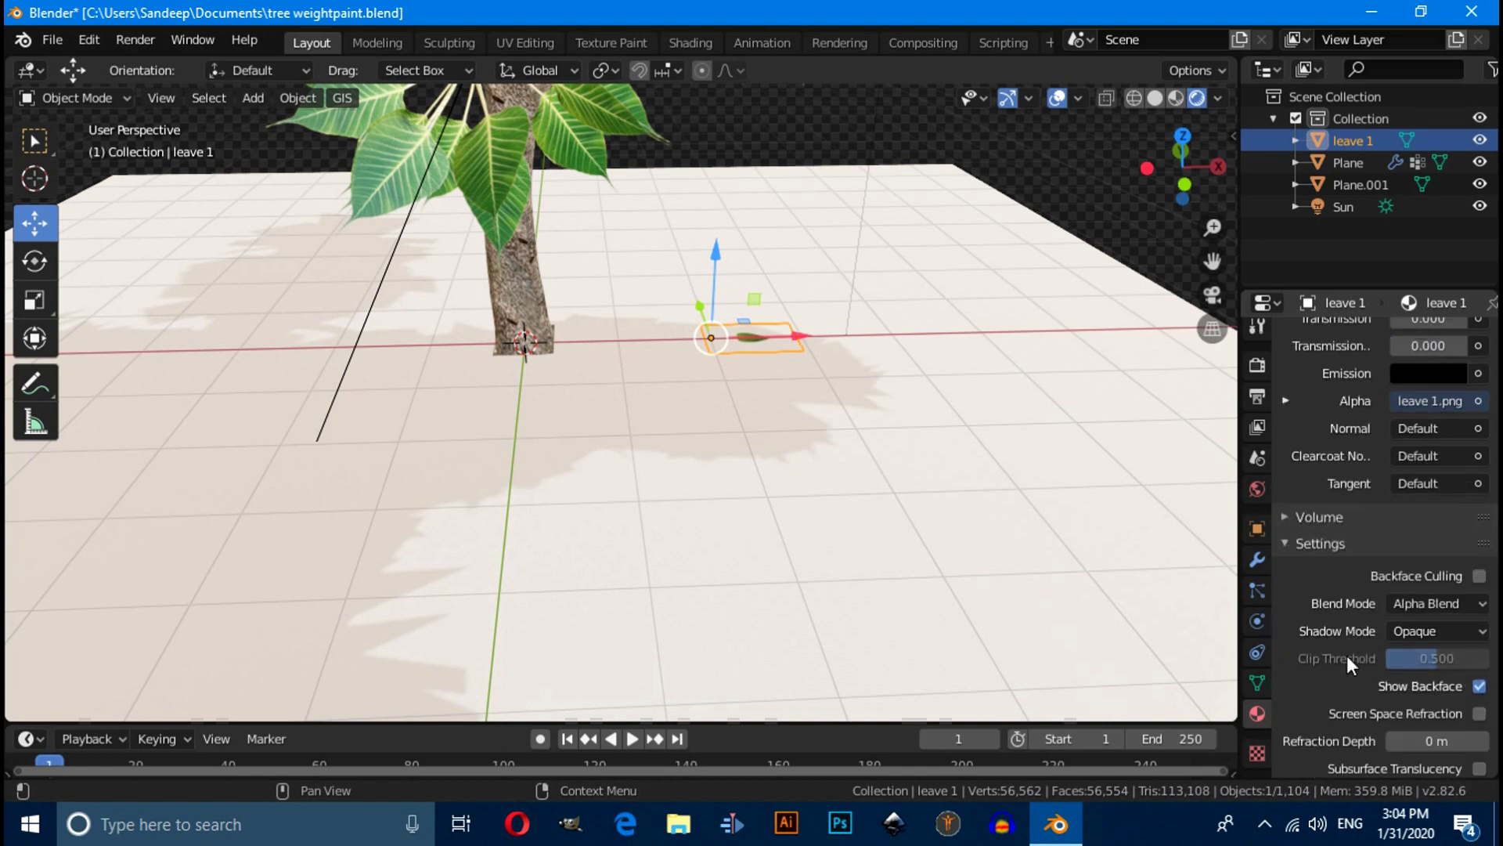
click(1422, 631)
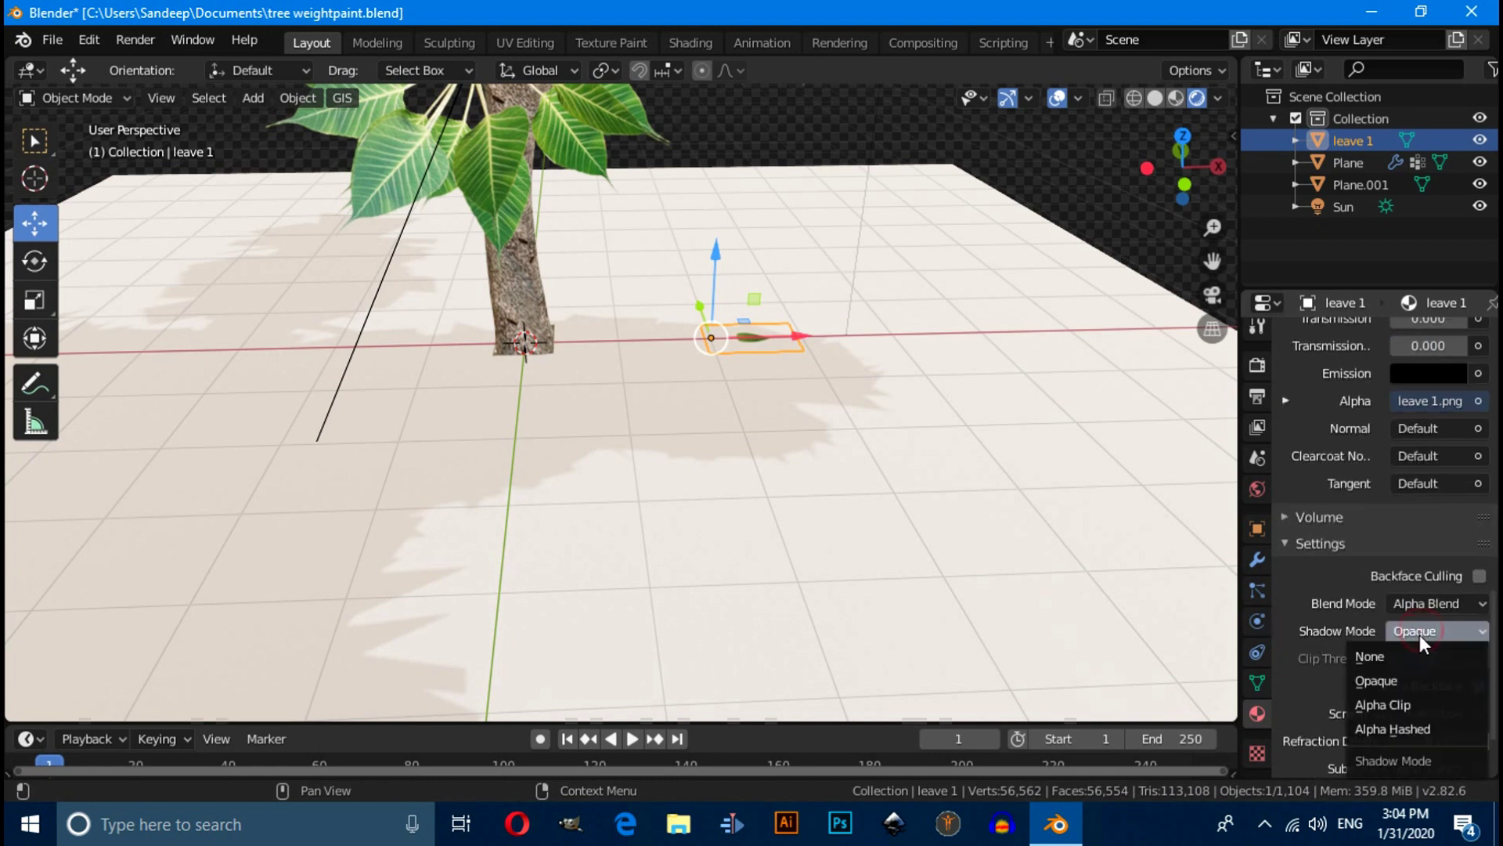
click(1406, 704)
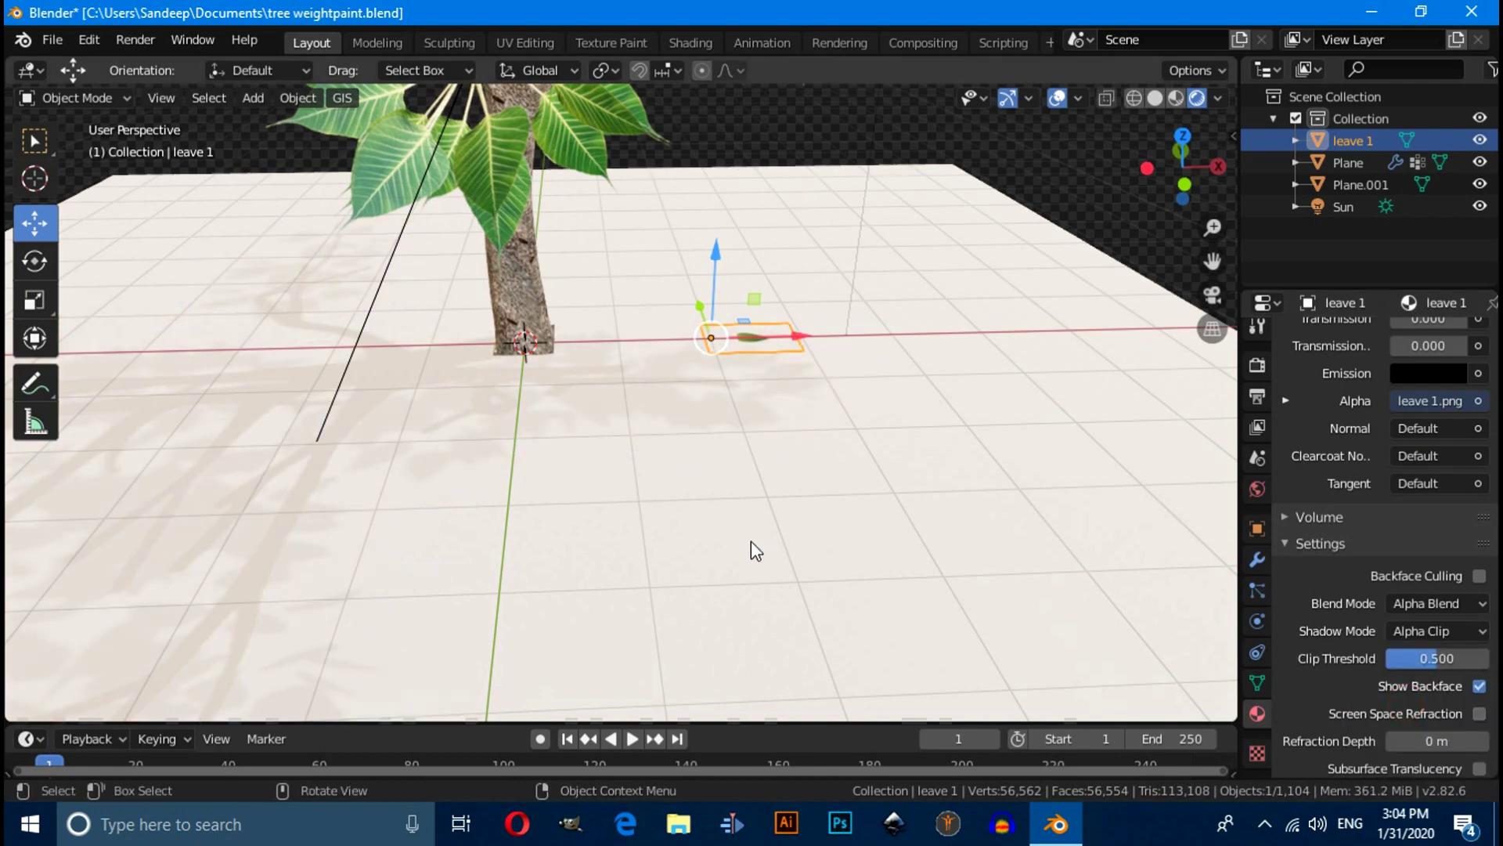
middle_drag(736, 554, 432, 507)
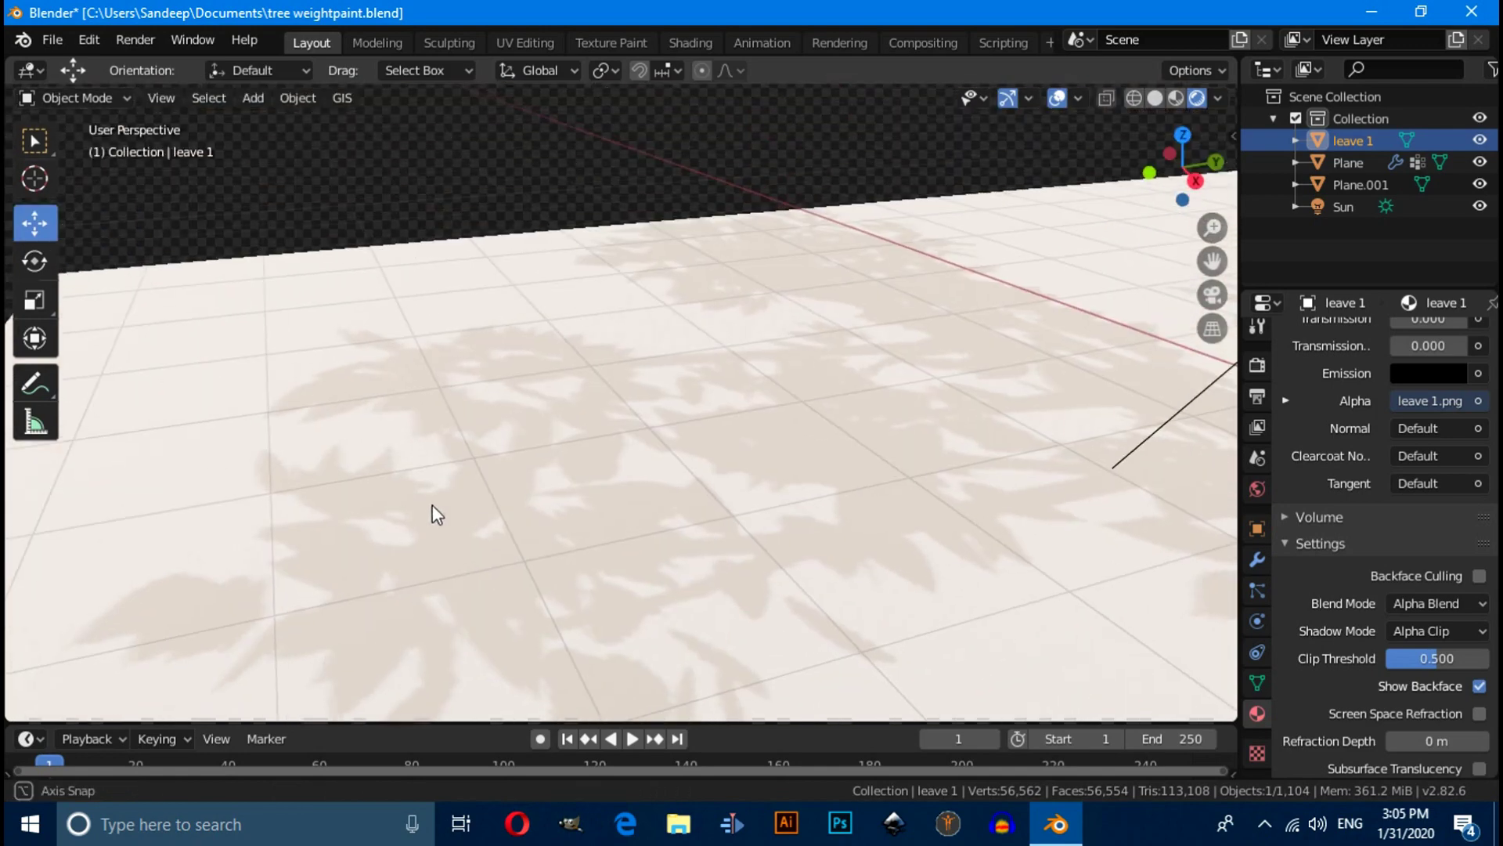
Switch the leave 1 Shadow Mode to Alpha Hashed and inspect the leaf shadows
click(1420, 623)
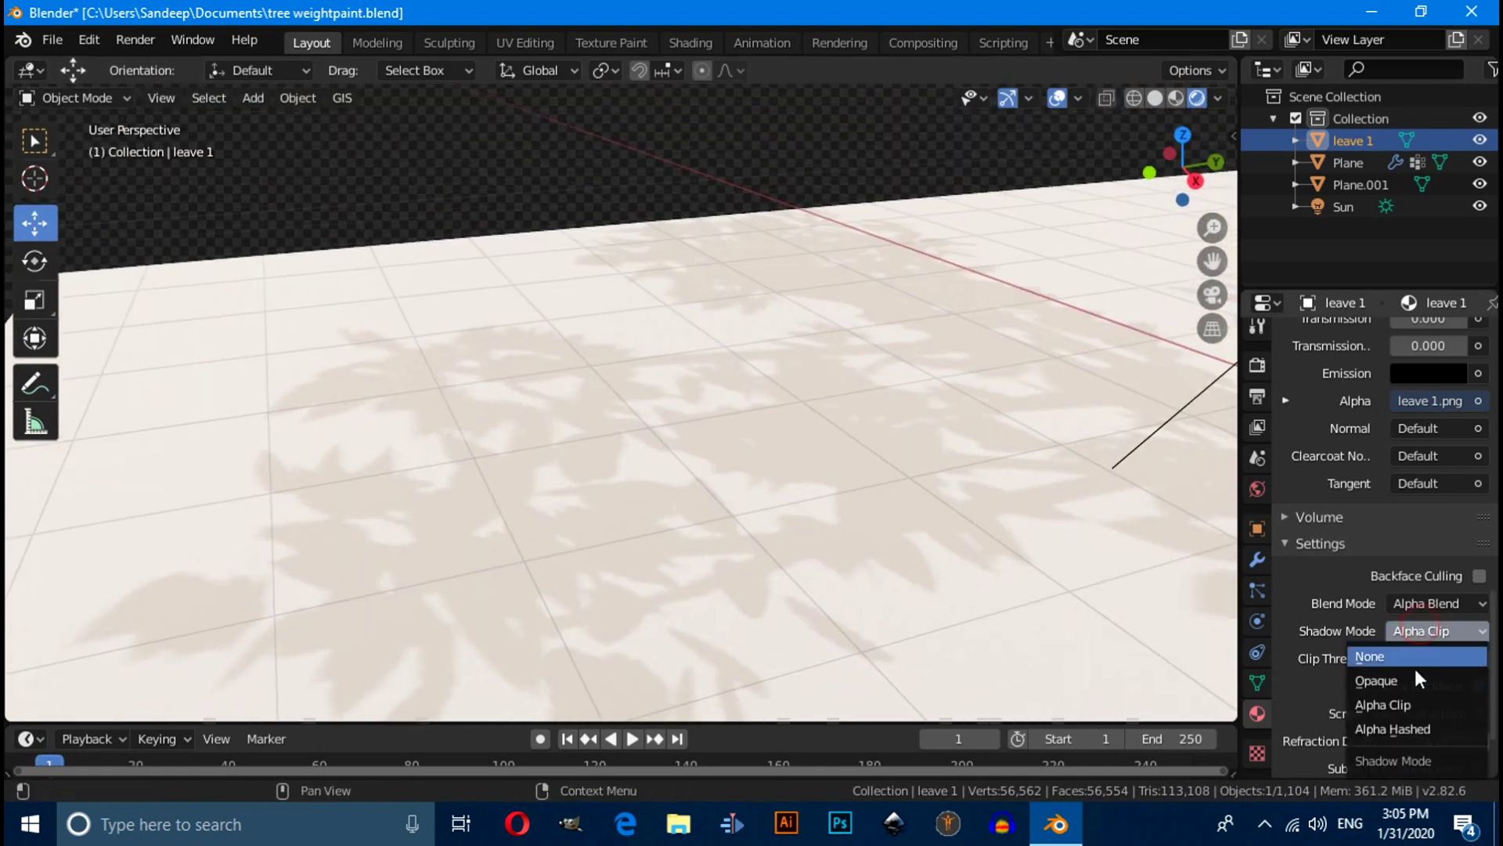
click(1391, 732)
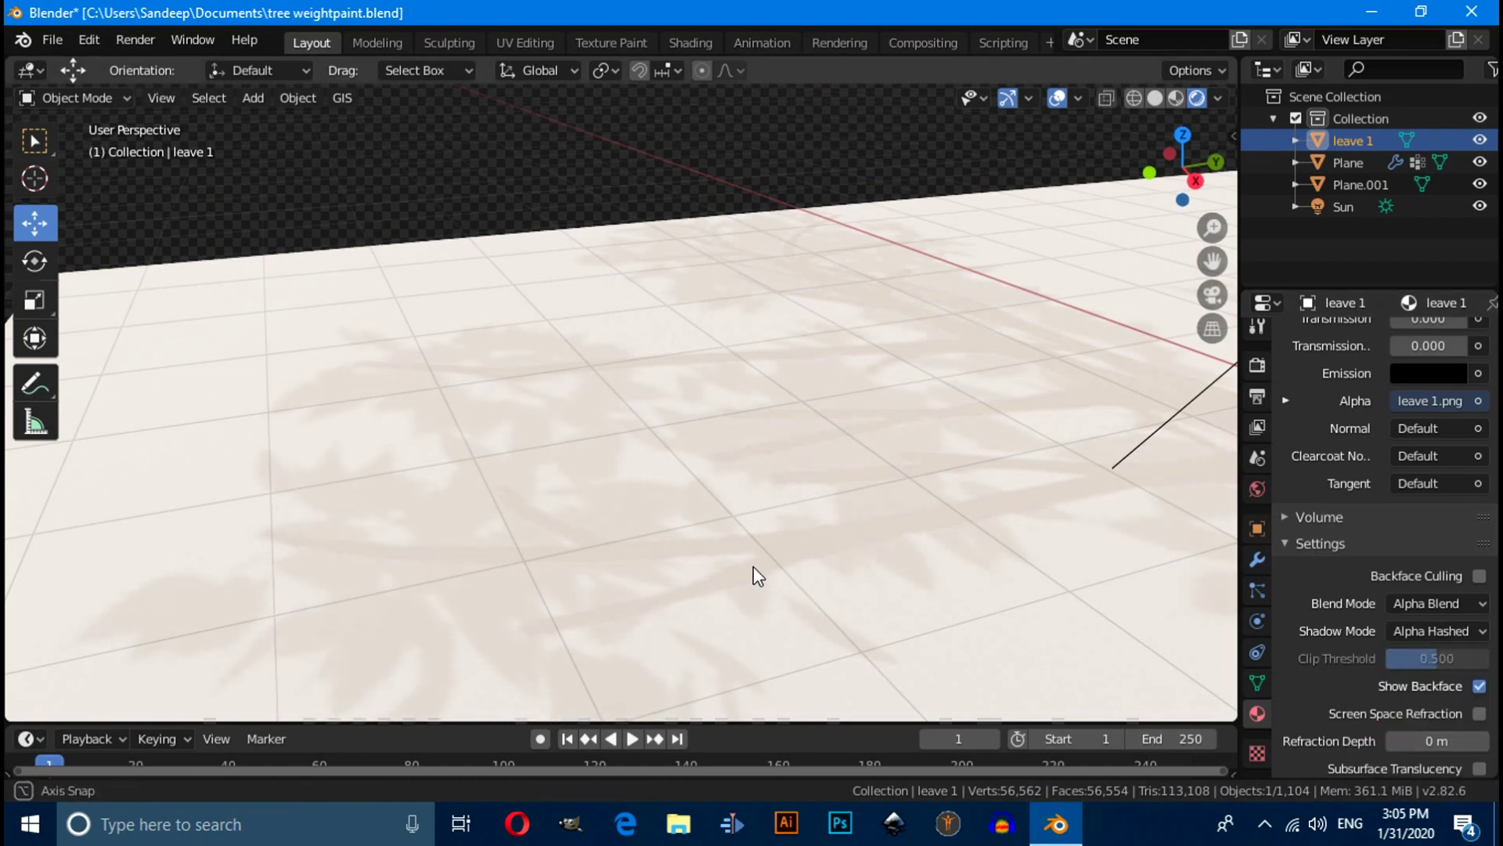
middle_drag(723, 621, 721, 574)
scroll(721, 574, up, 3)
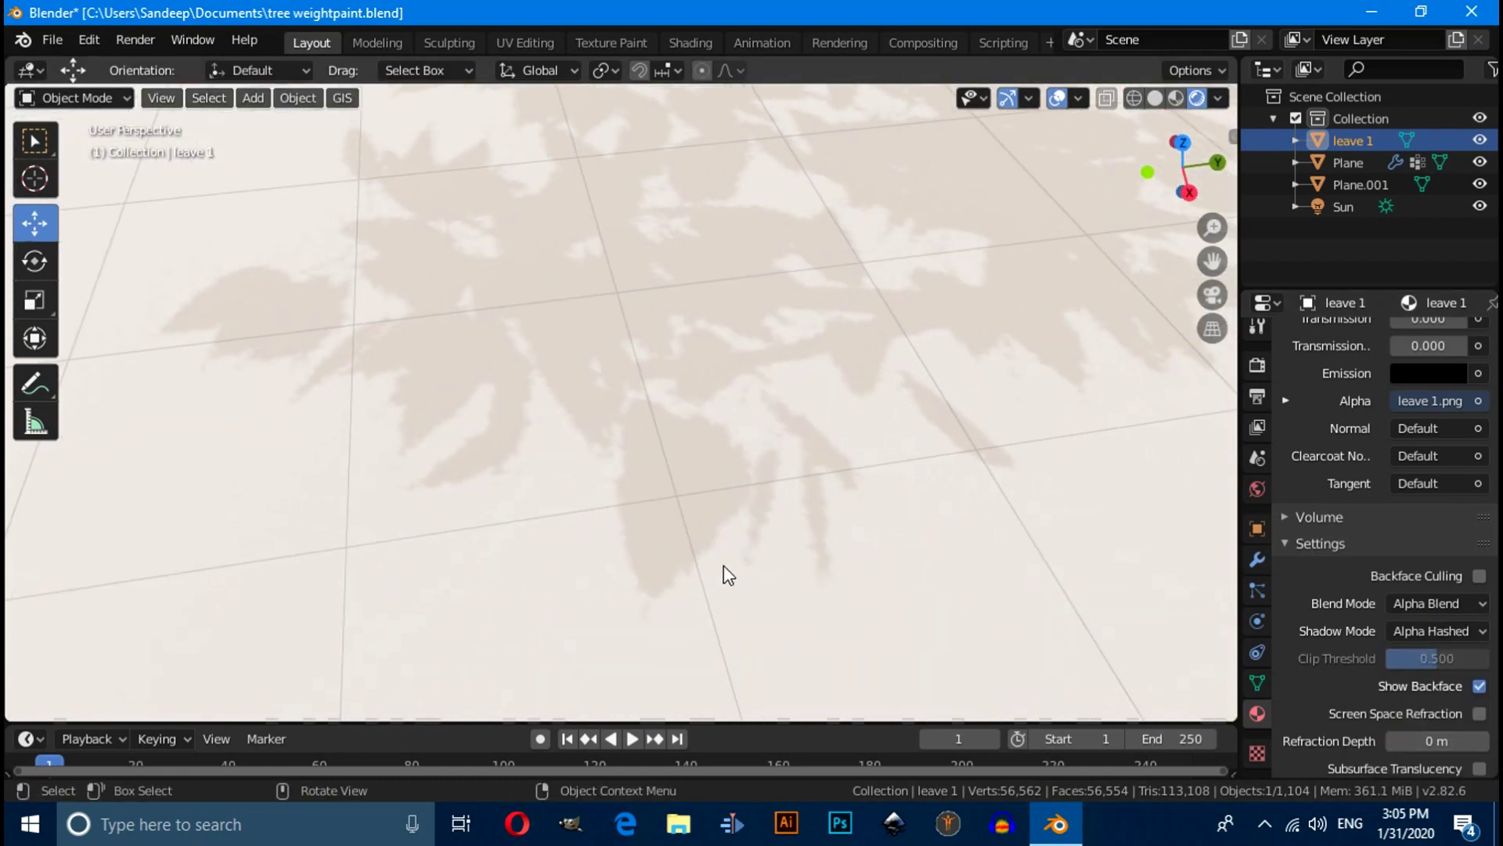
scroll(725, 562, down, 5)
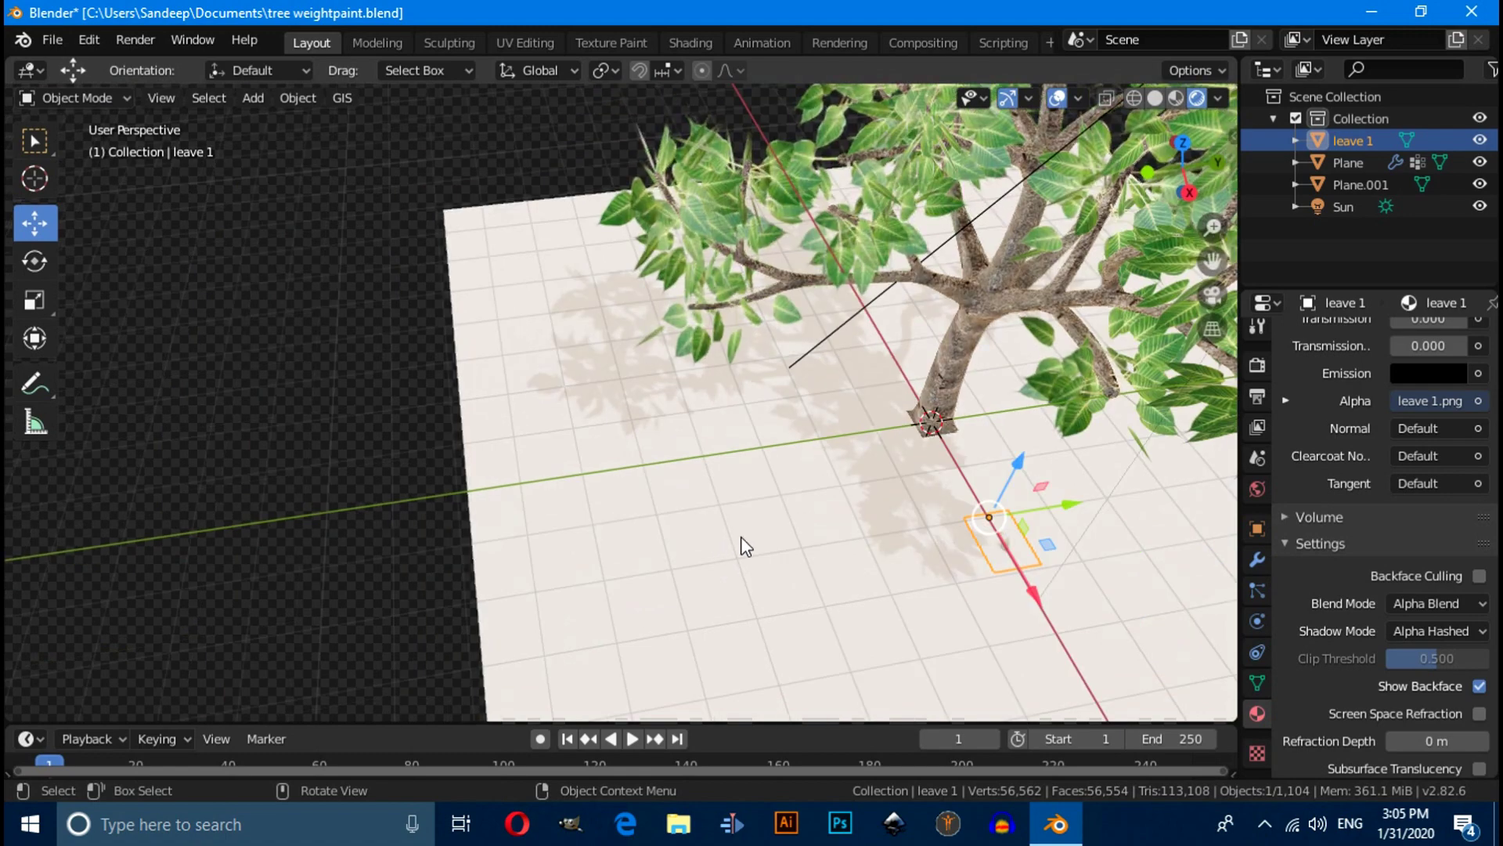
middle_drag(745, 546, 833, 599)
middle_drag(906, 504, 863, 412)
scroll(779, 520, up, 2)
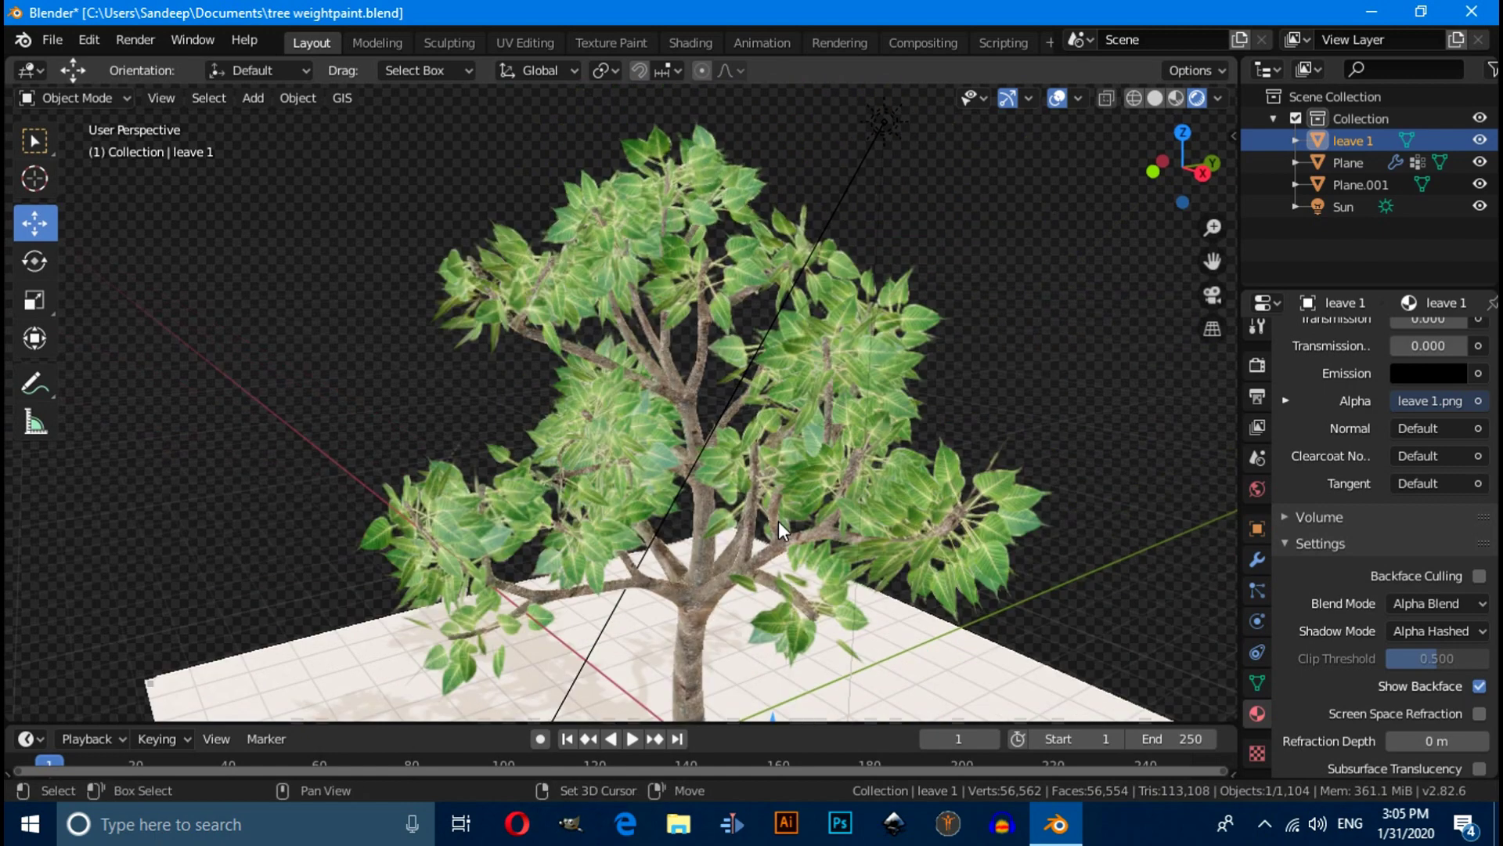
scroll(778, 520, up, 5)
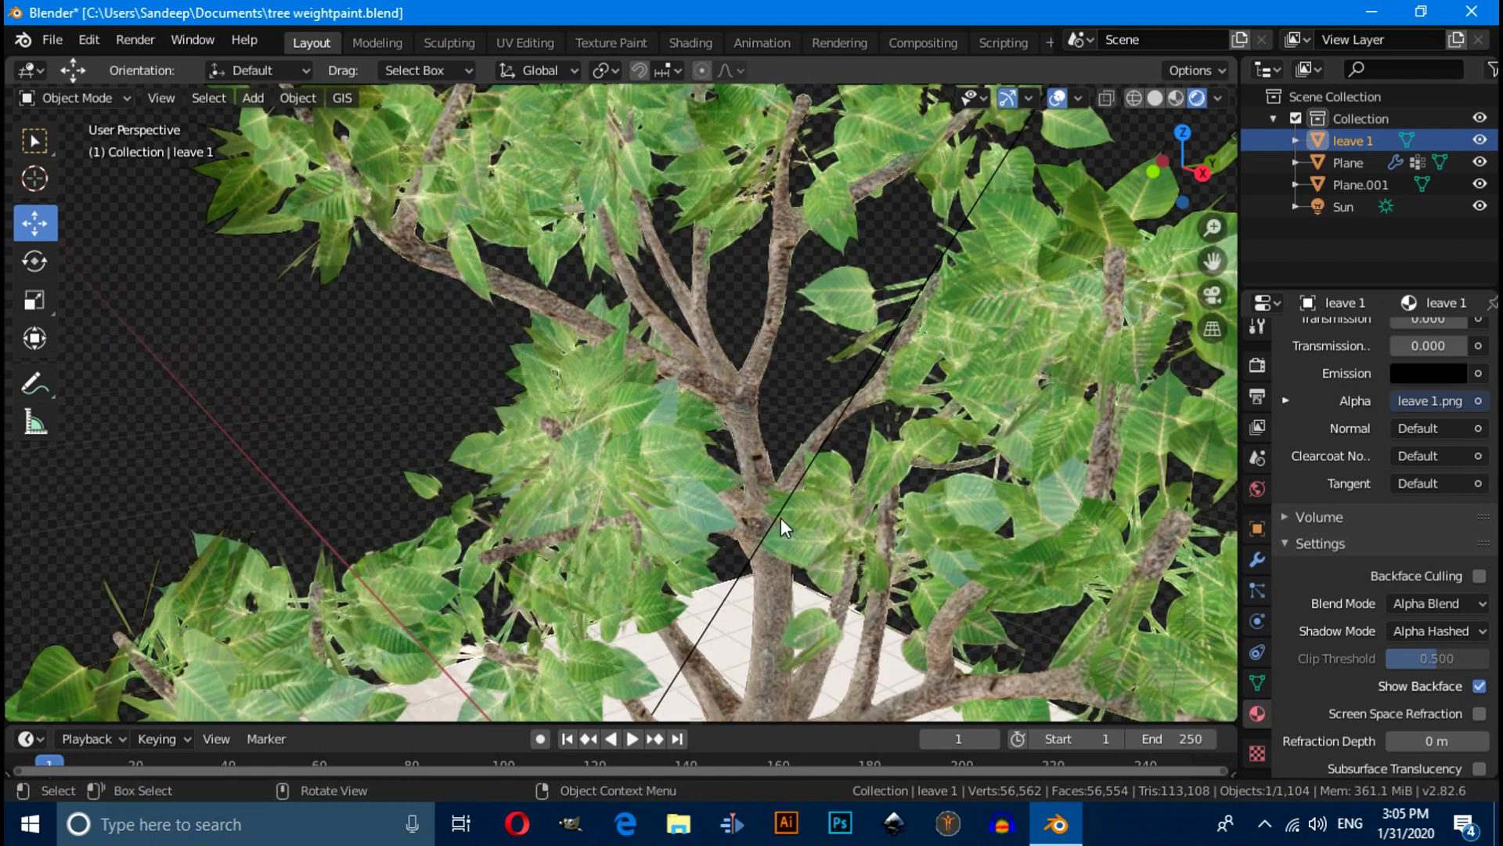
middle_drag(782, 518, 796, 497)
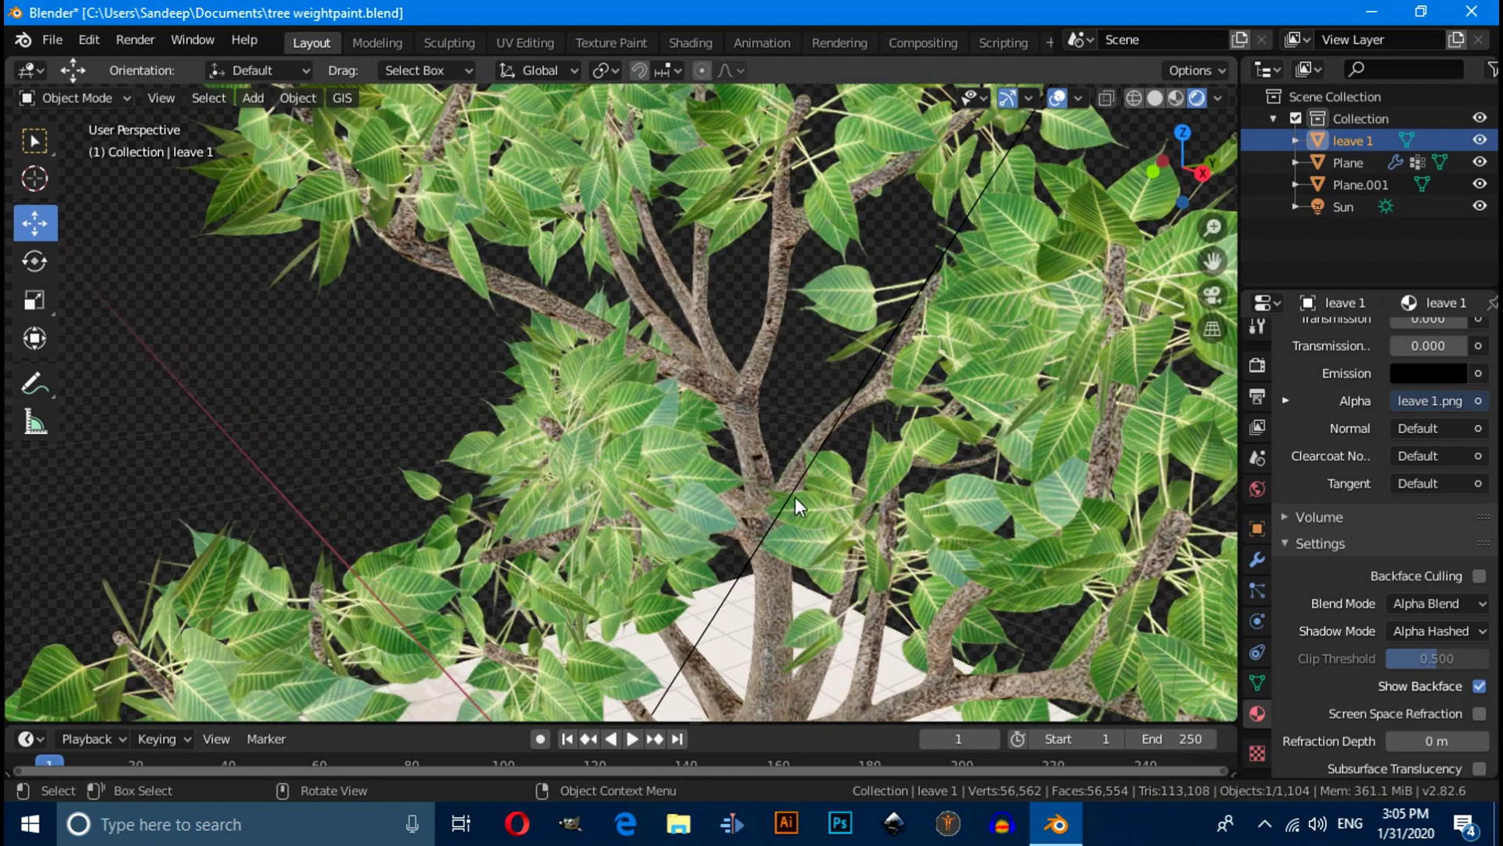